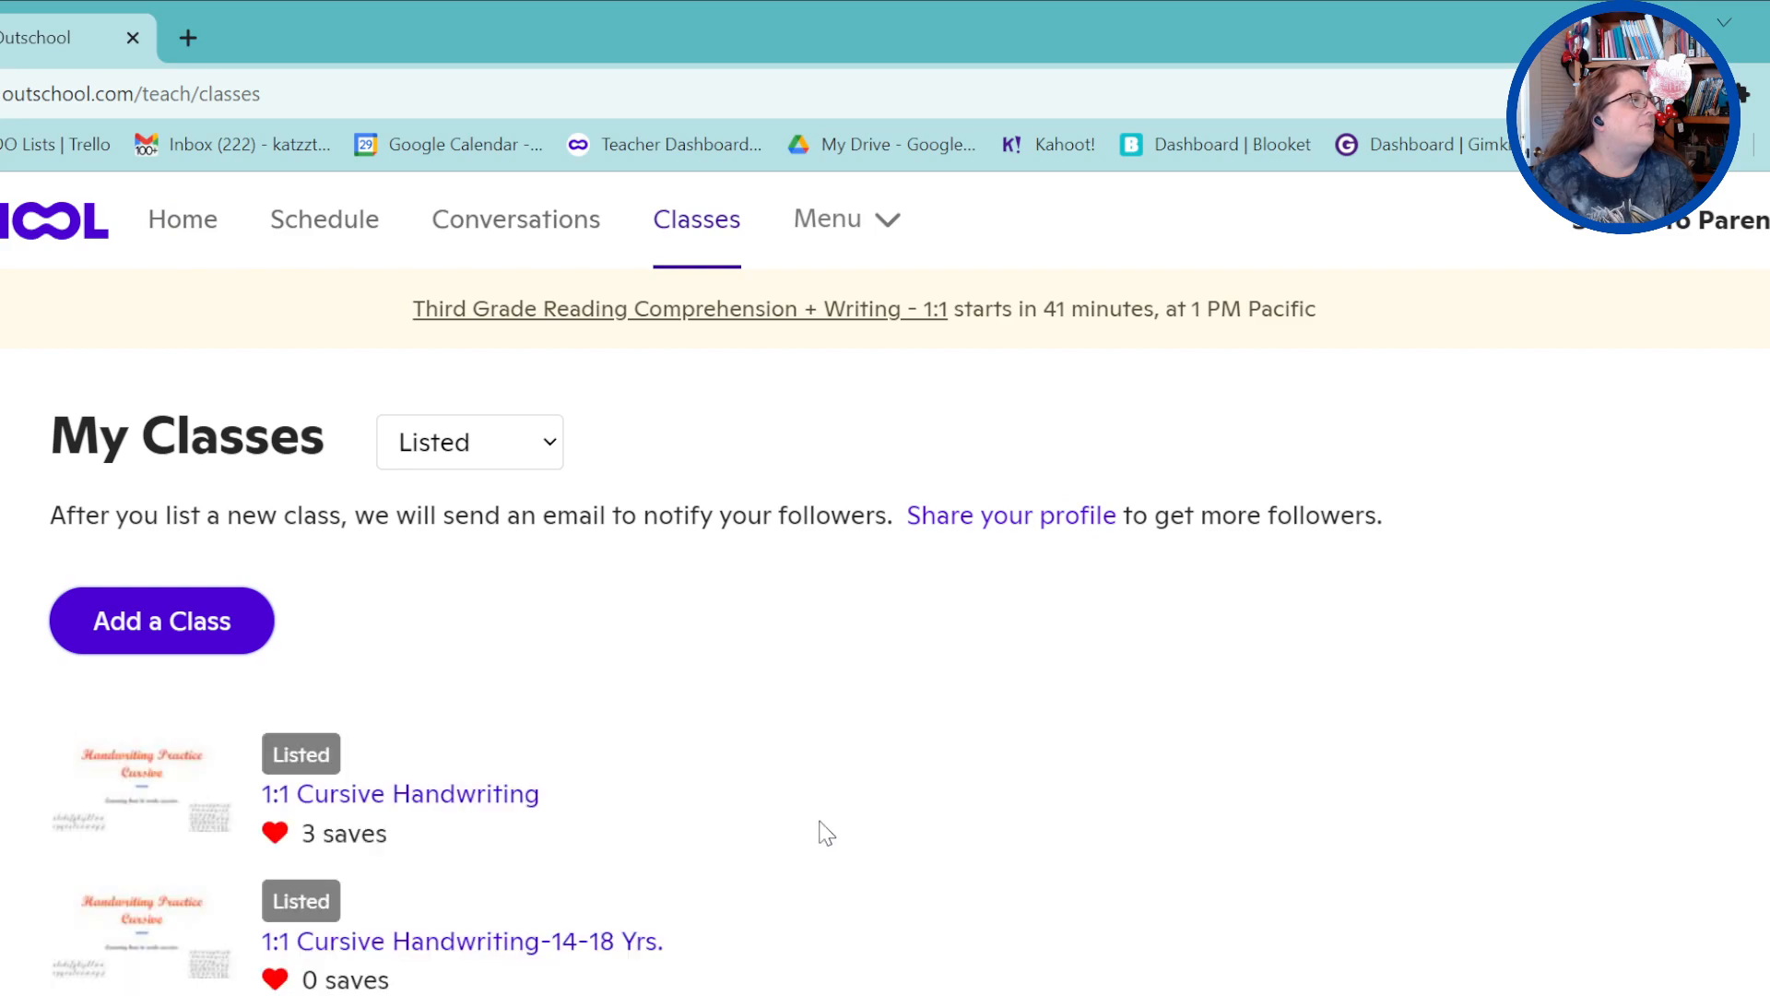
Look through the full list of currently listed classes under My Classes
{"action": "scroll", "coordinate": [821, 830], "scroll_direction": "down", "scroll_amount": 10}
{"action": "scroll", "coordinate": [821, 830], "scroll_direction": "down", "scroll_amount": 20}
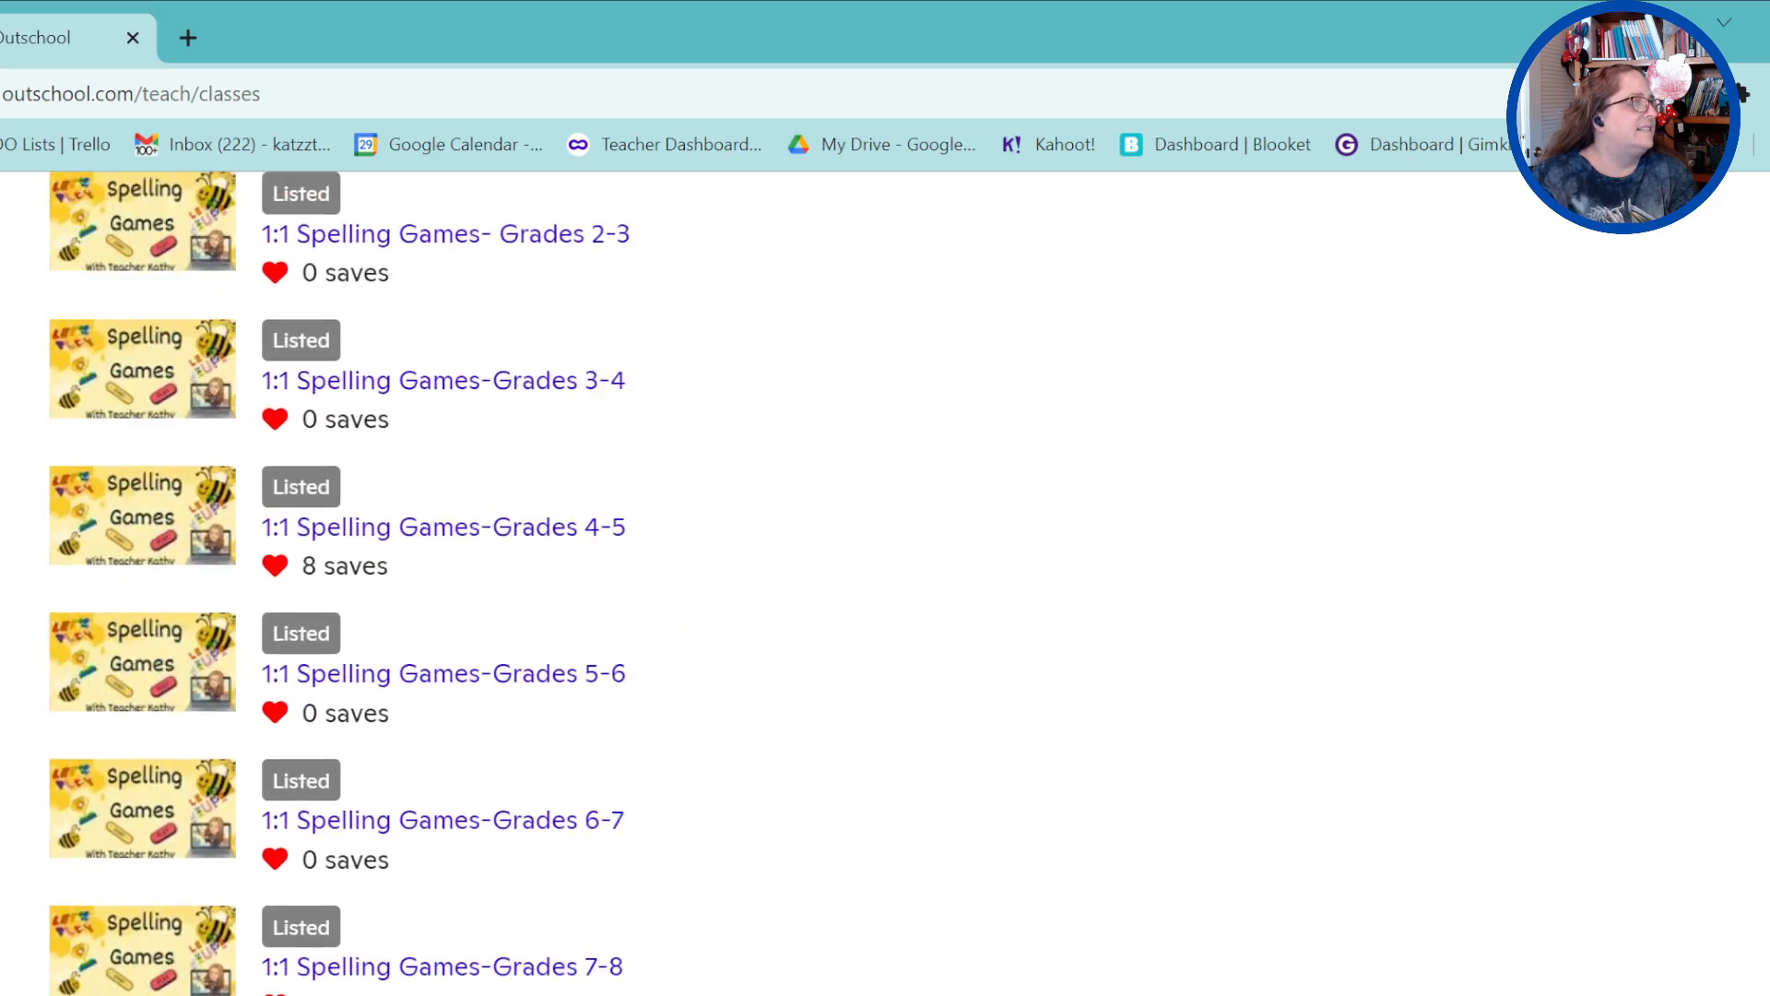
{"action": "scroll", "coordinate": [821, 830], "scroll_direction": "down", "scroll_amount": 20}
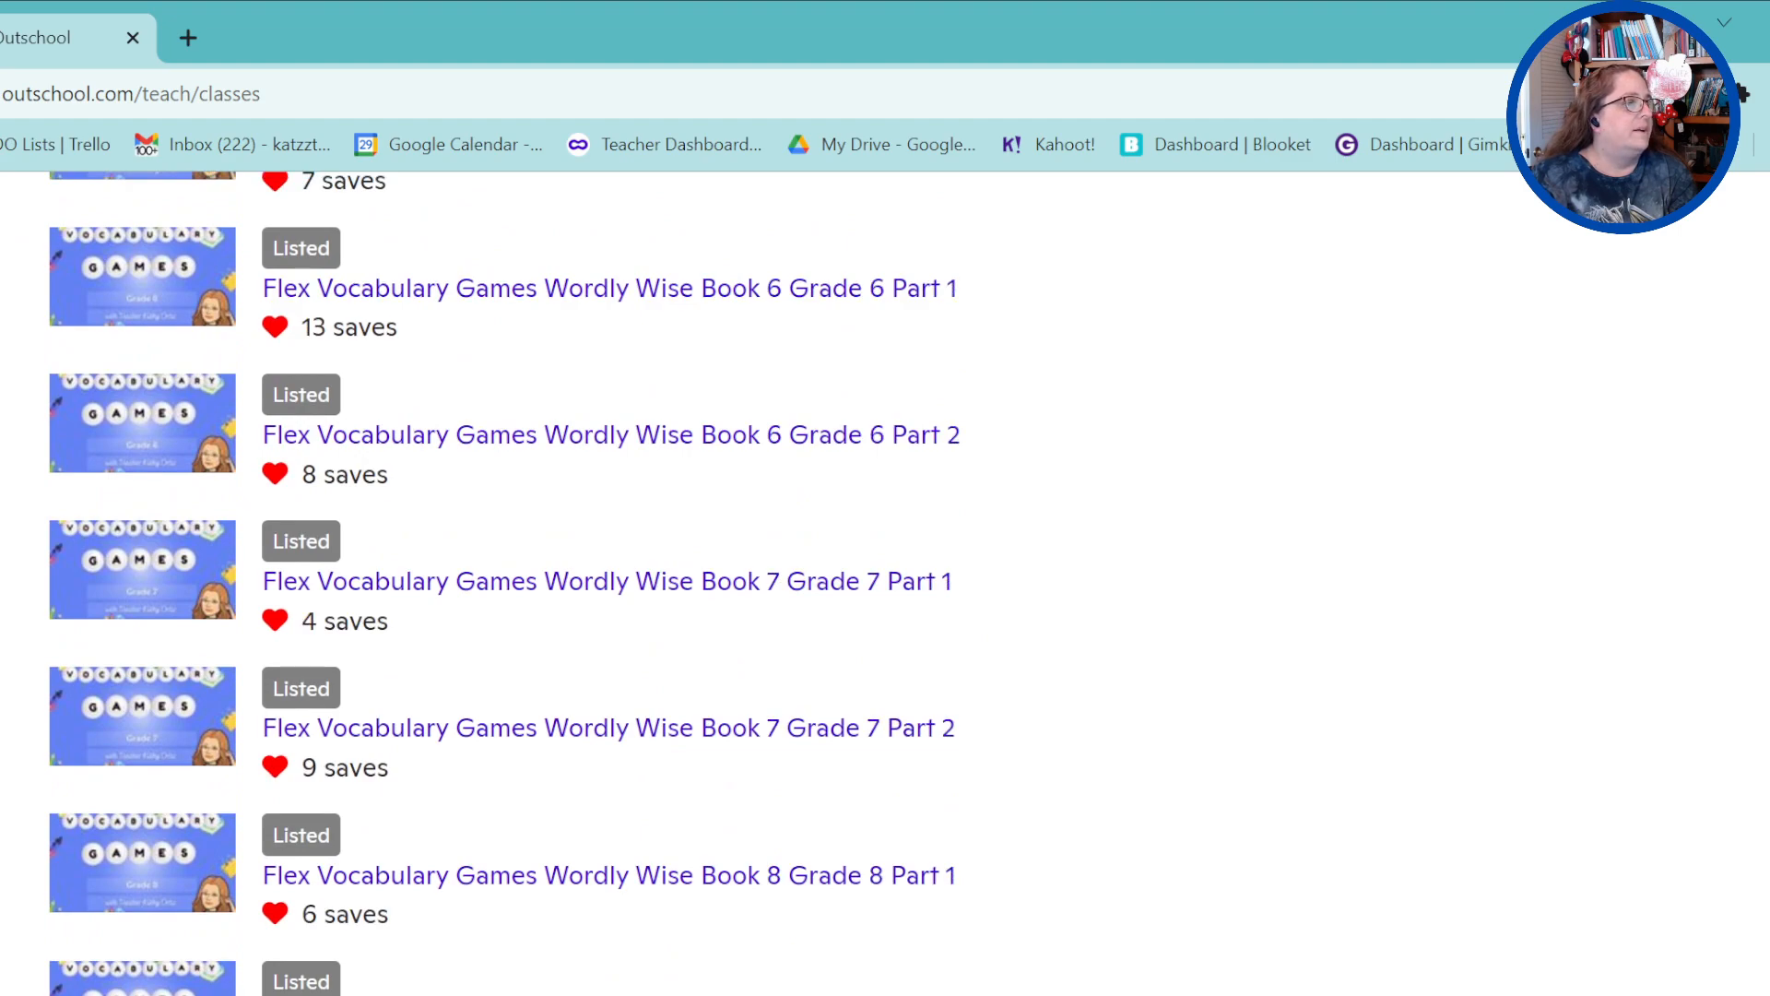
{"action": "scroll", "coordinate": [822, 830], "scroll_direction": "down", "scroll_amount": 20}
{"action": "scroll", "coordinate": [821, 830], "scroll_direction": "up", "scroll_amount": 10}
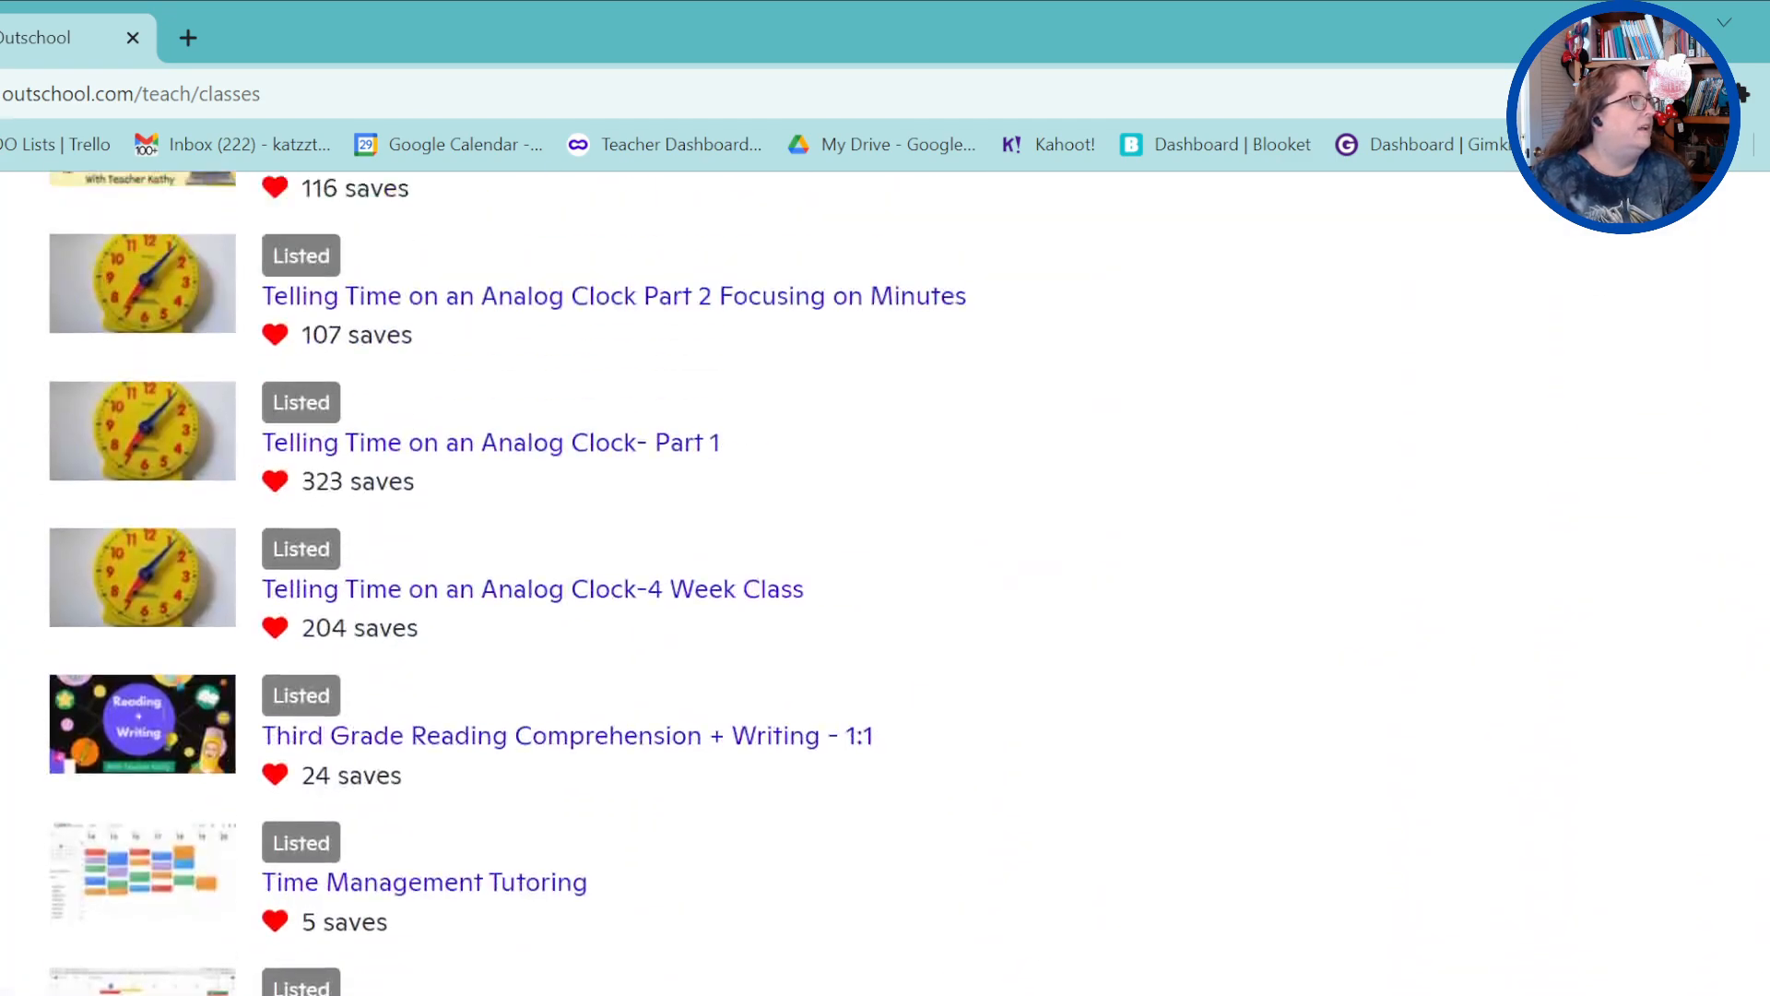
{"action": "scroll", "coordinate": [821, 830], "scroll_direction": "up", "scroll_amount": 3}
{"action": "scroll", "coordinate": [1105, 339], "scroll_direction": "up", "scroll_amount": 15}
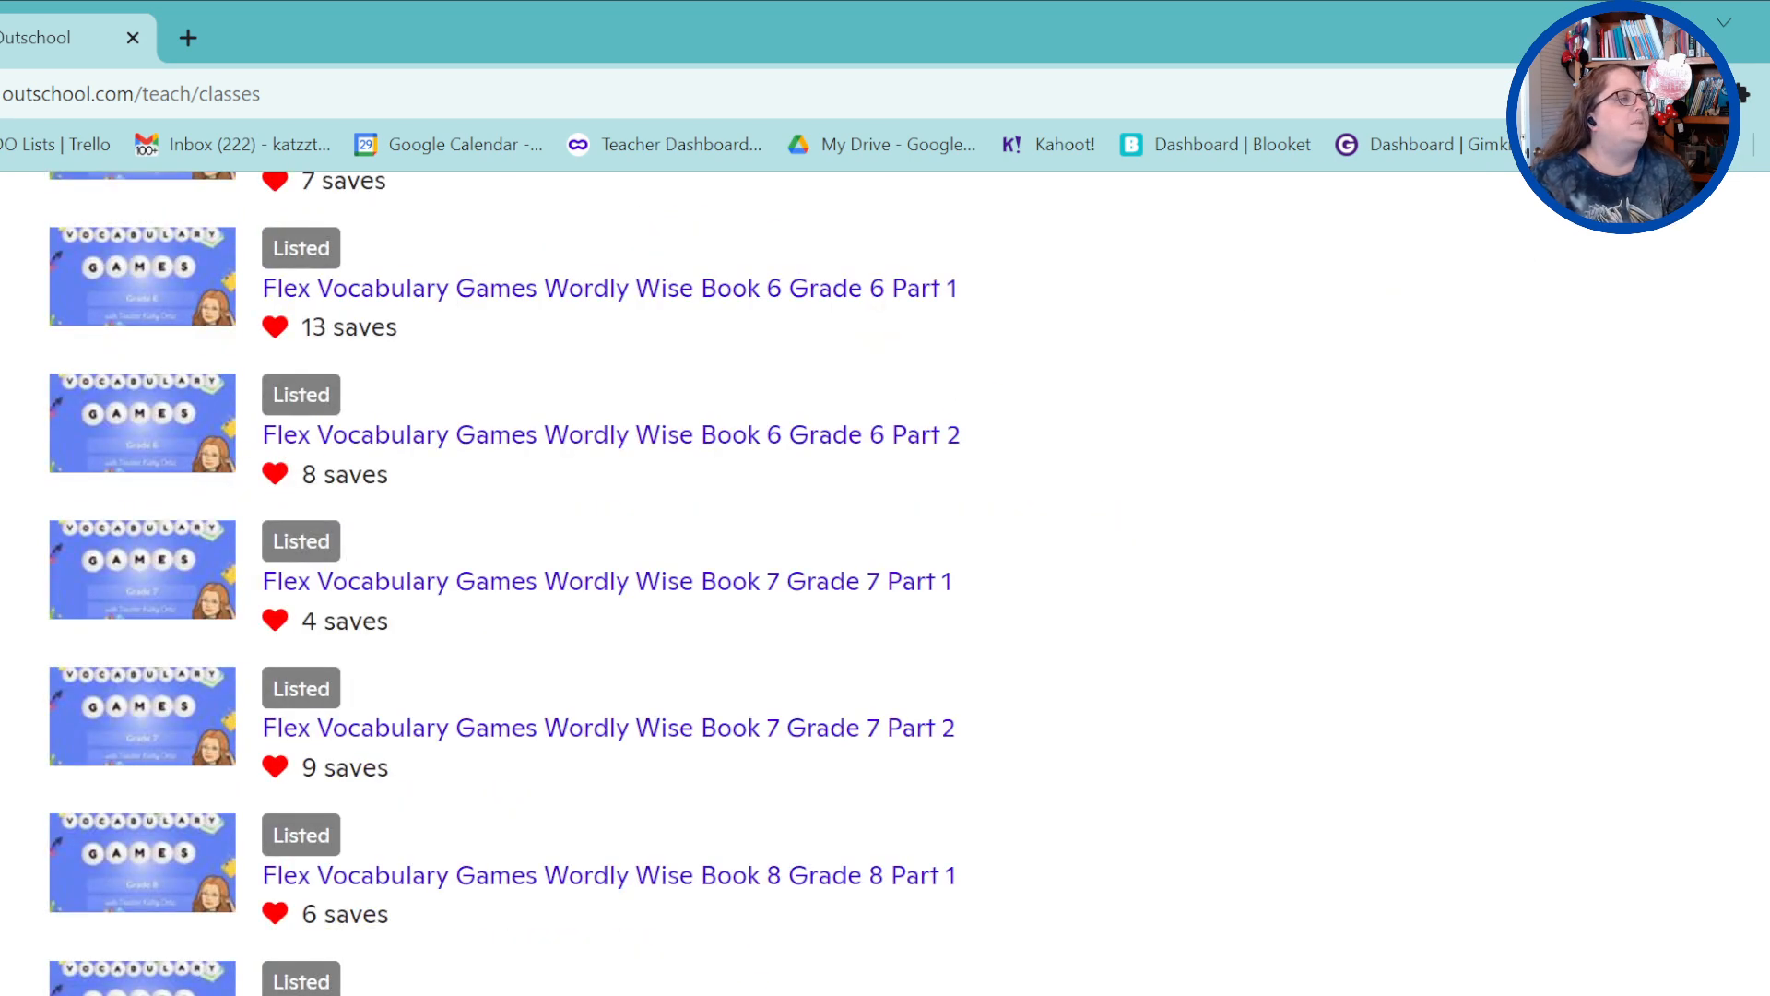
{"action": "scroll", "coordinate": [886, 581], "scroll_direction": "up", "scroll_amount": 15}
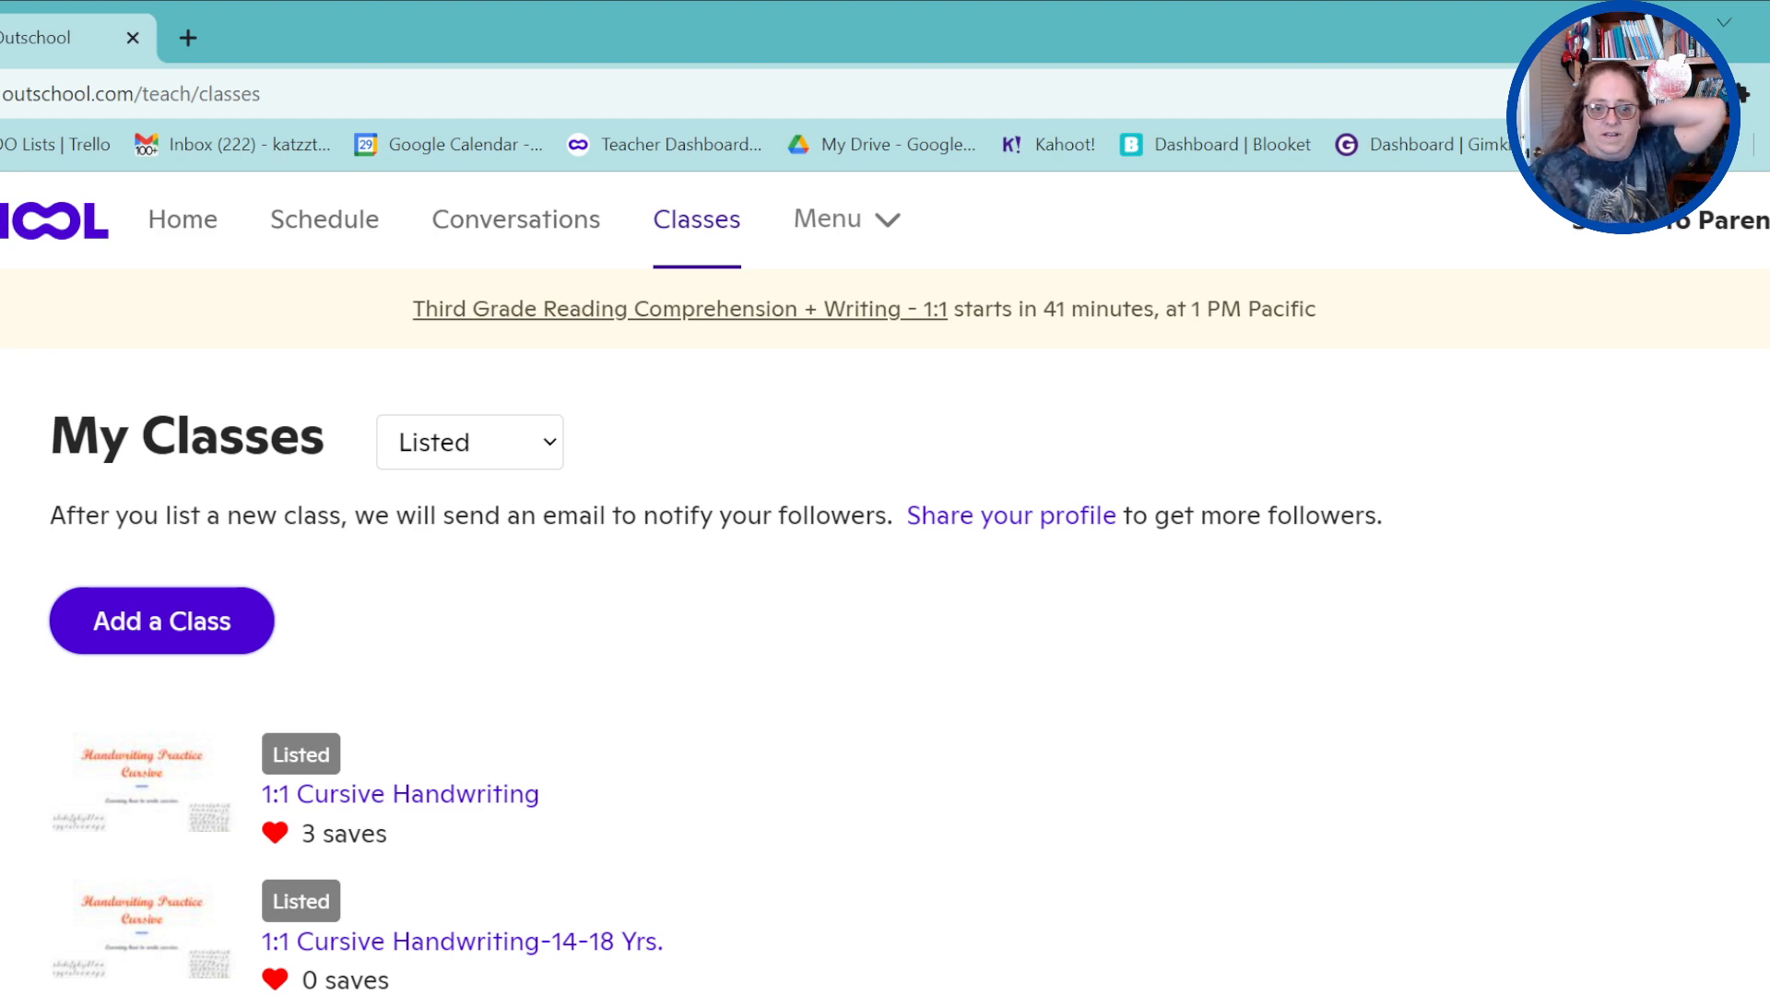
{"action": "scroll", "coordinate": [885, 581], "scroll_direction": "down", "scroll_amount": 8}
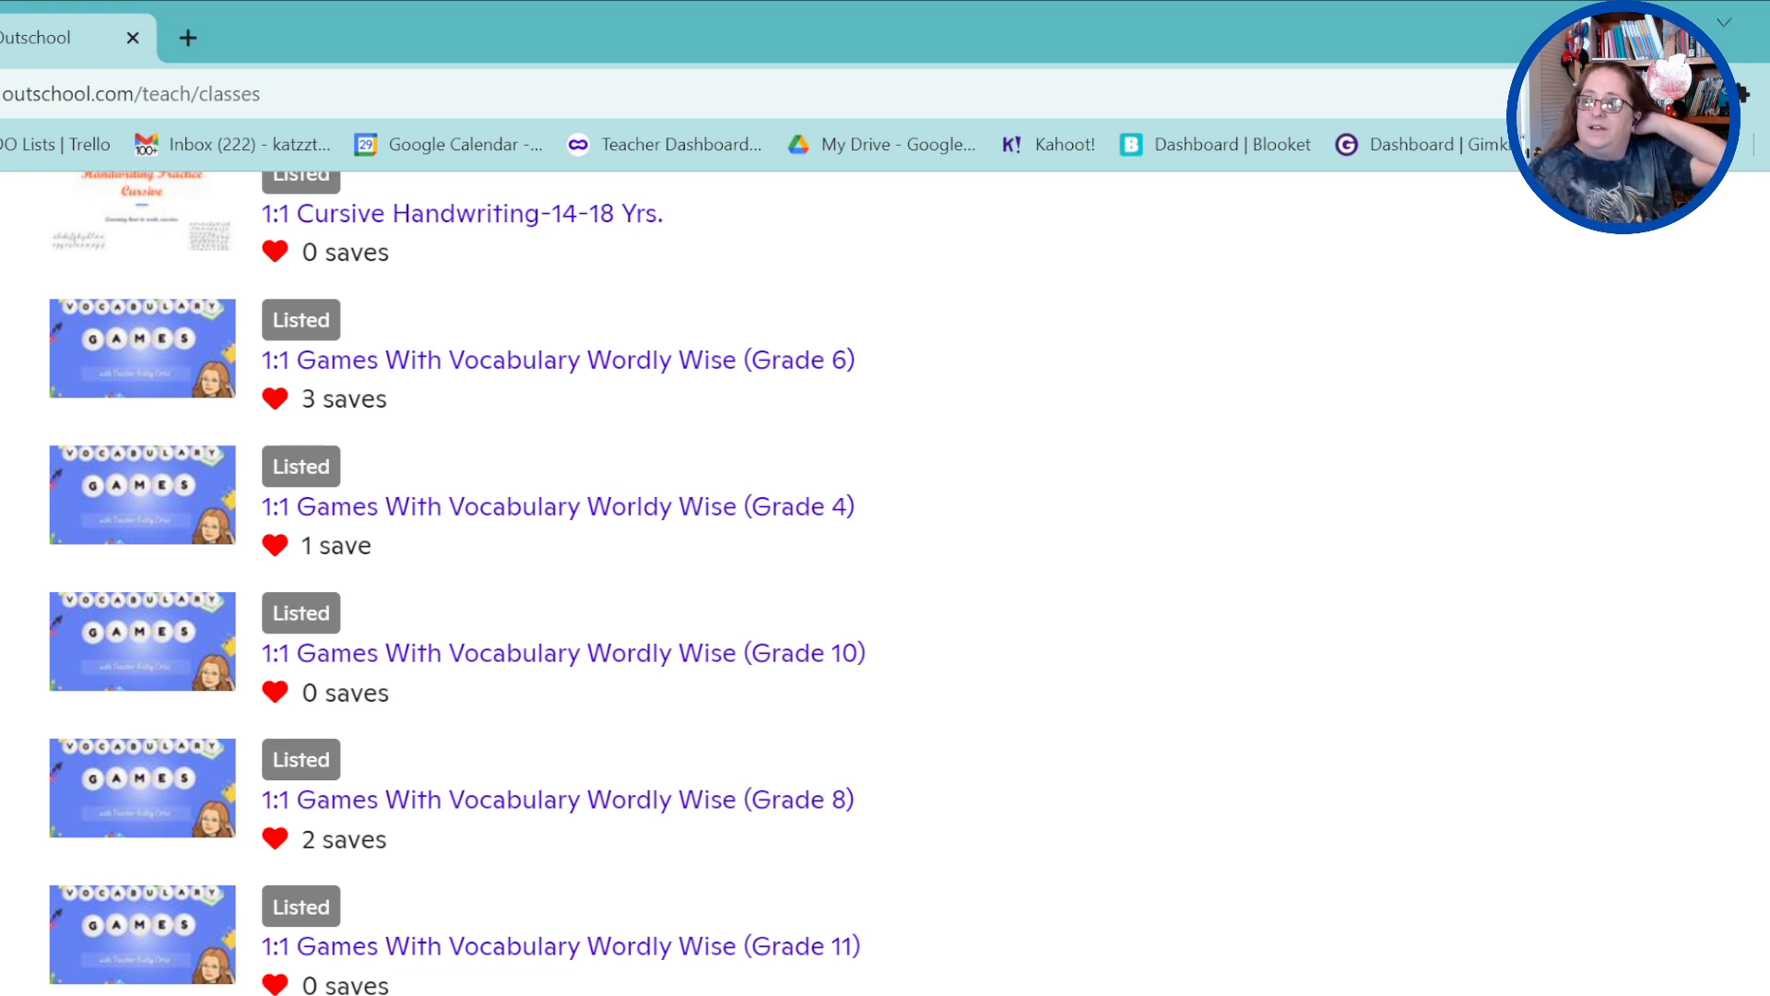
{"action": "scroll", "coordinate": [885, 581], "scroll_direction": "up", "scroll_amount": 8}
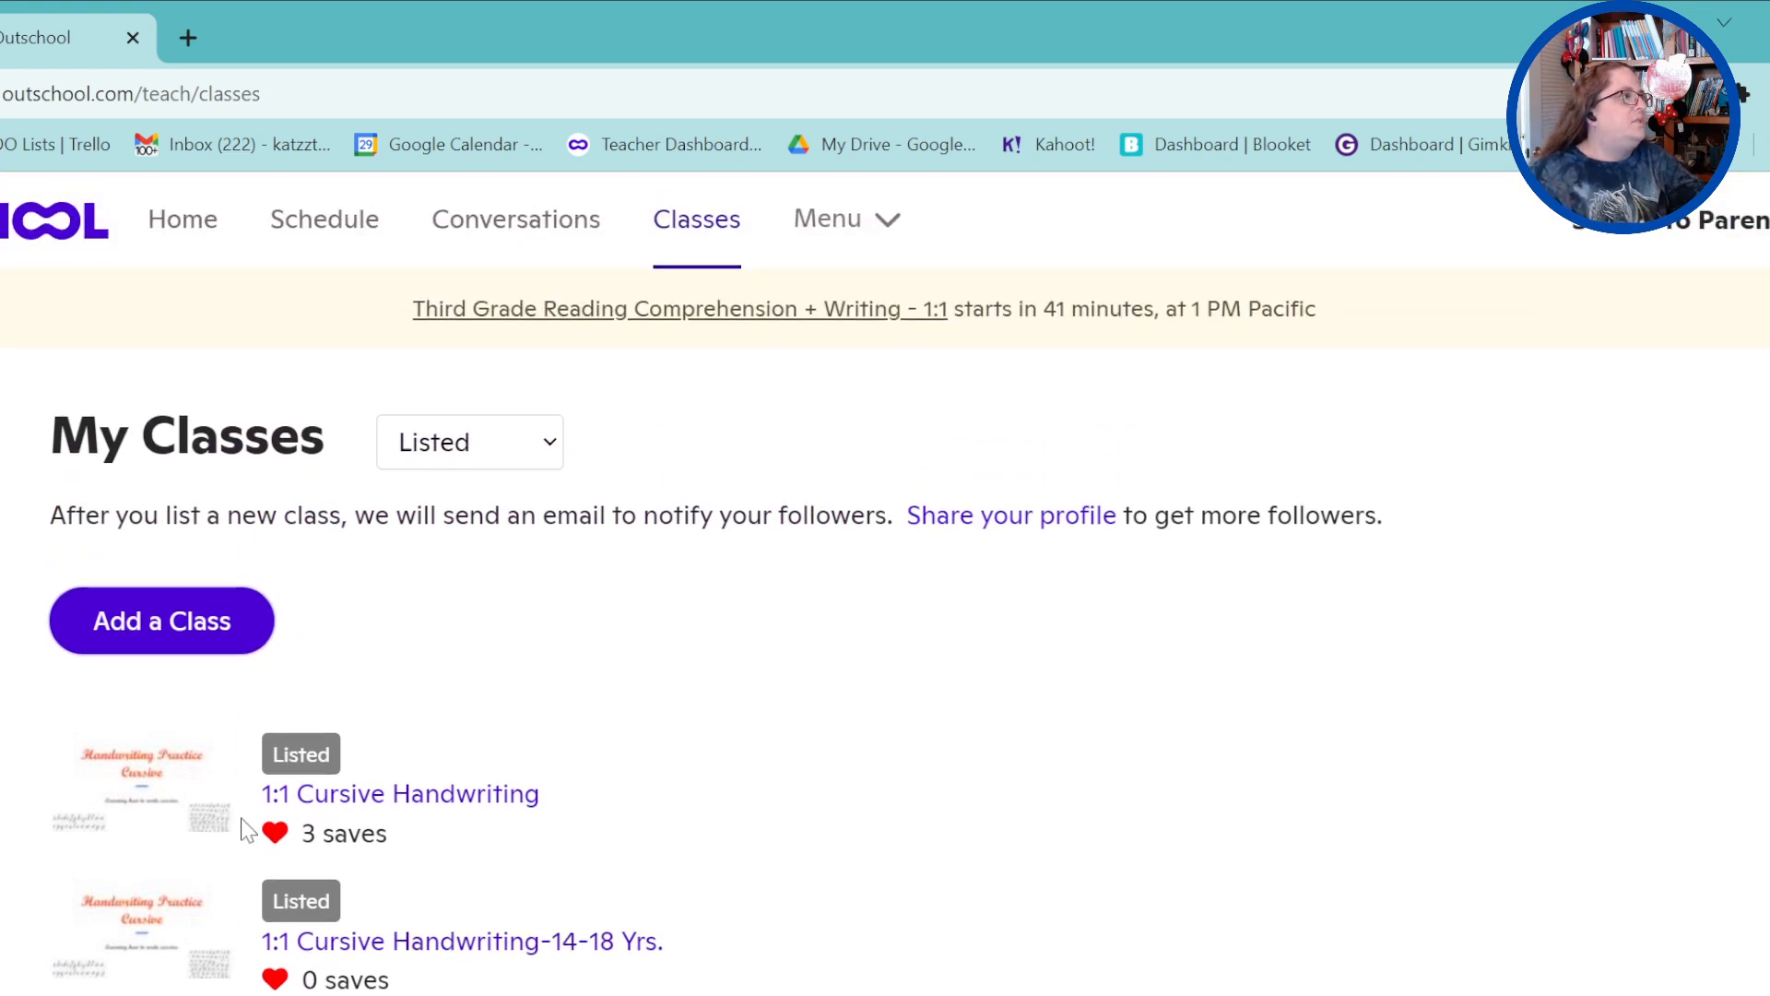
Start adding a new class and choose the 1-on-1 class format for it
{"action": "left_click", "coordinate": [244, 626]}
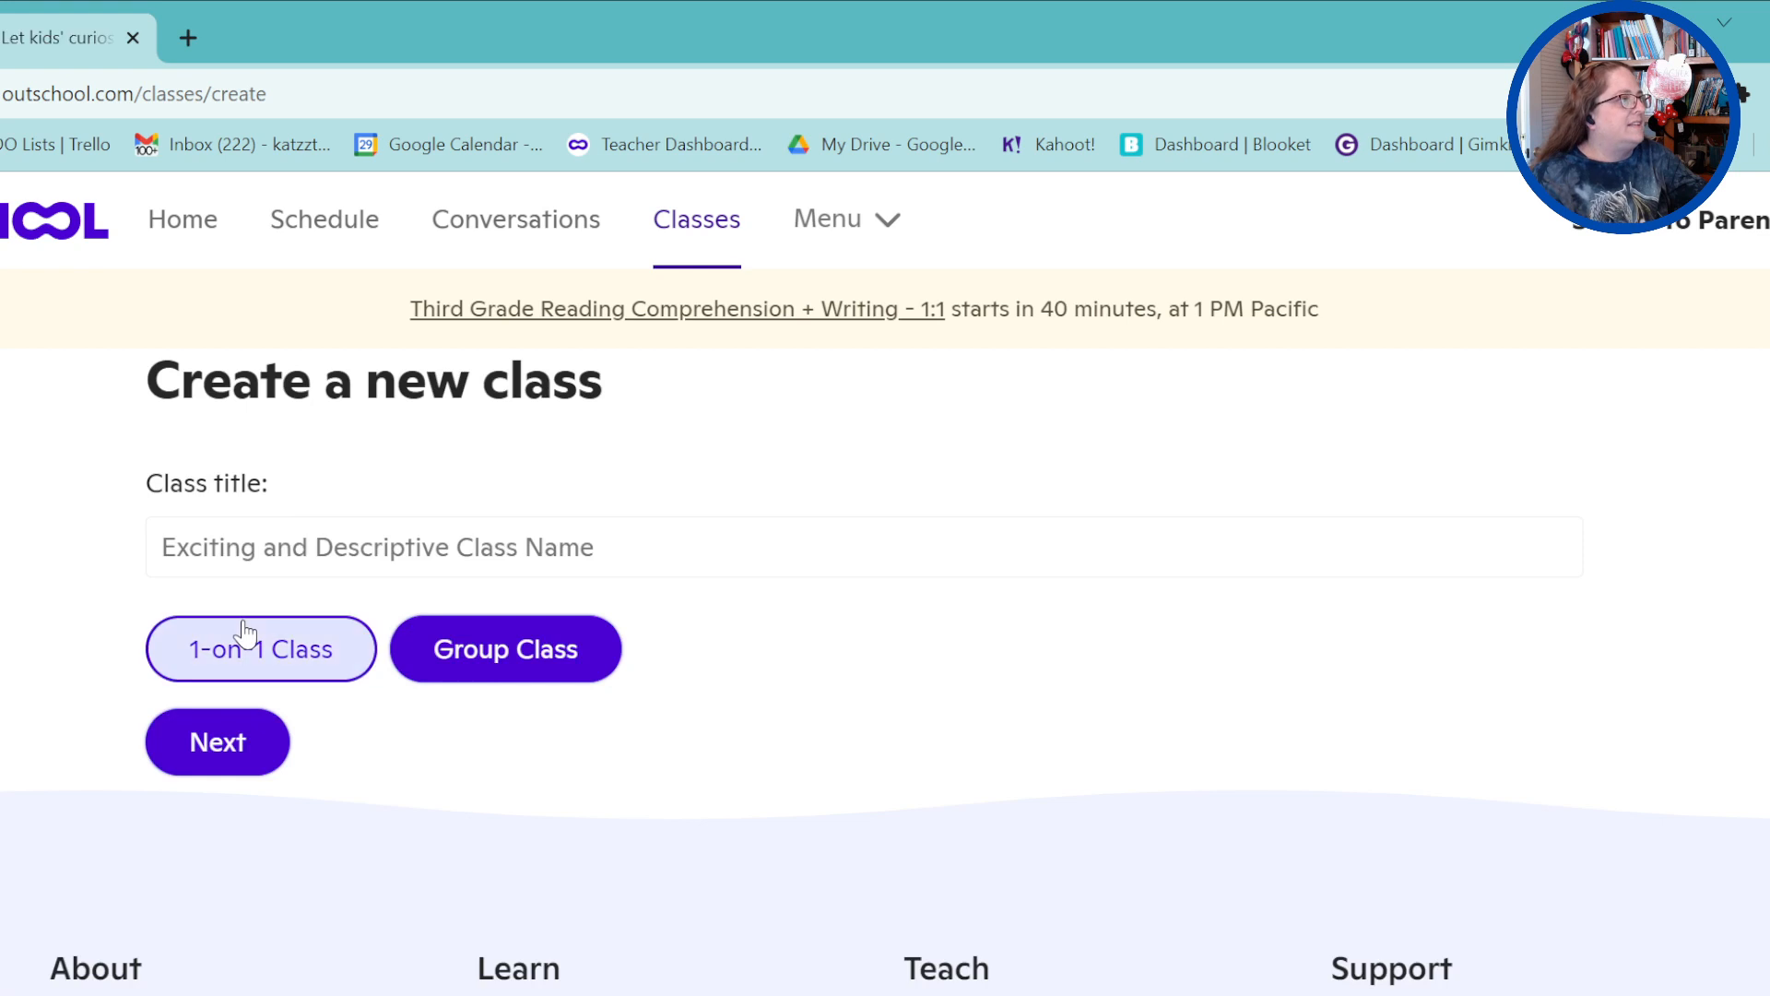
{"action": "left_click", "coordinate": [297, 646]}
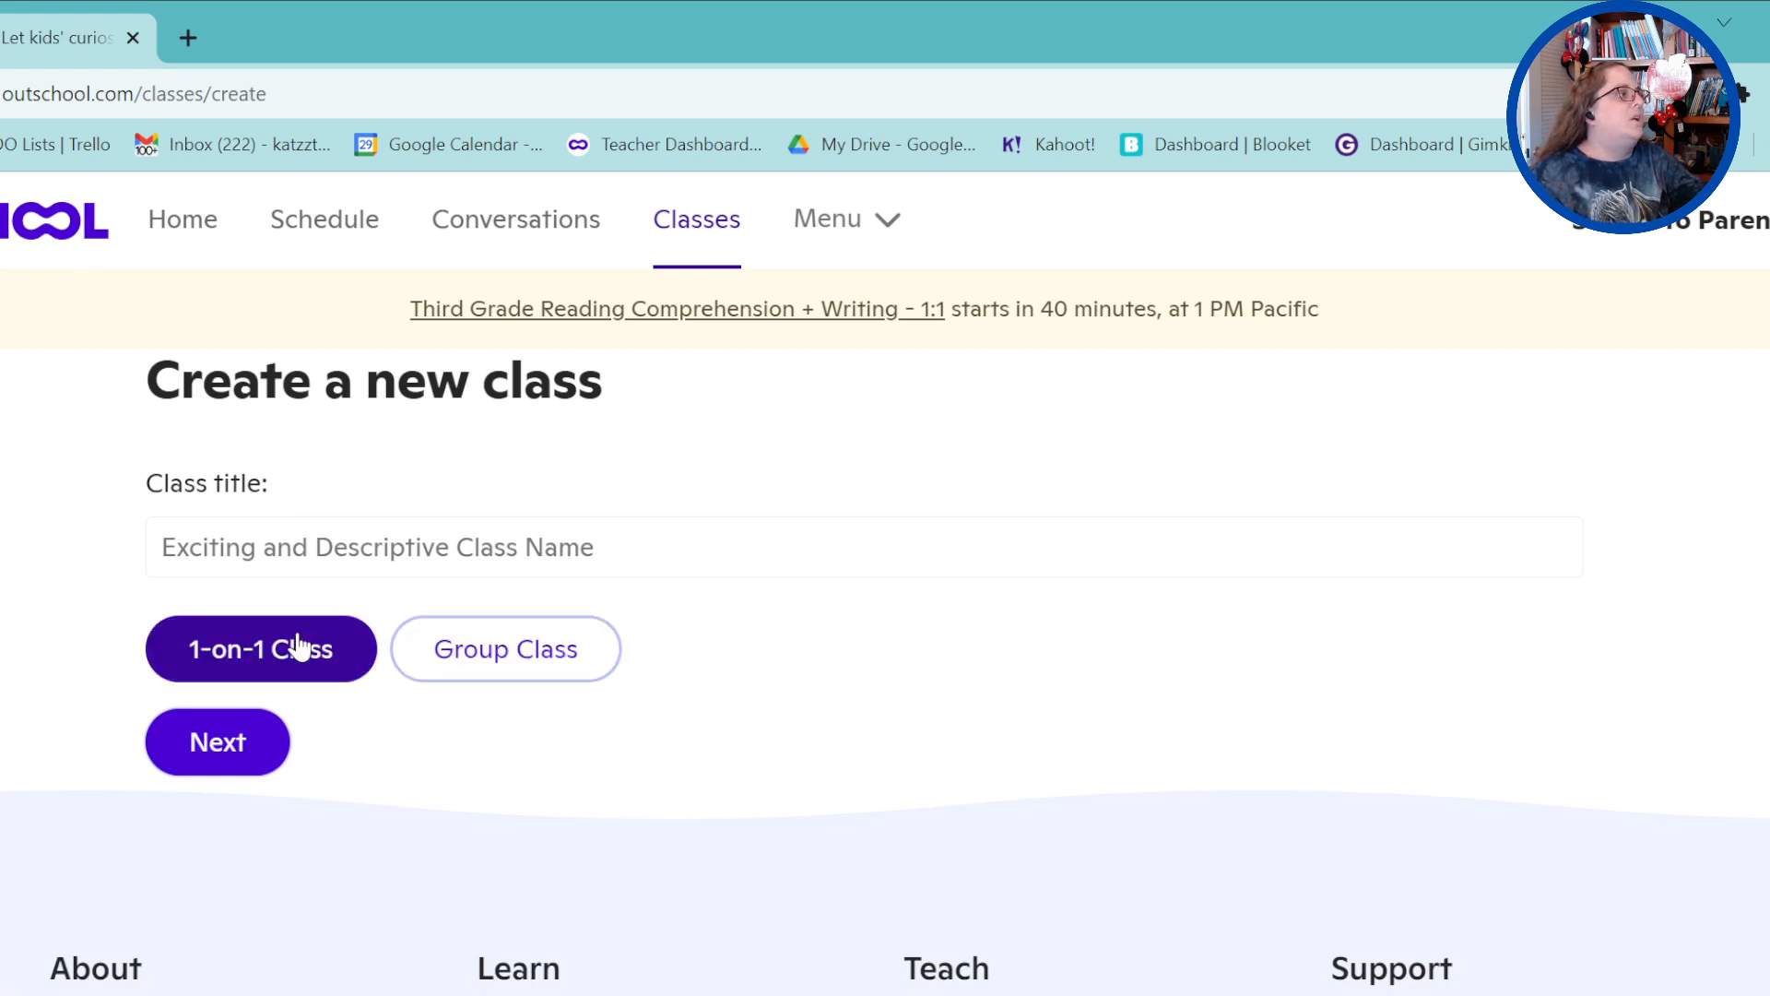
Try to continue creating the class with the title "Test 2"
{"action": "left_click", "coordinate": [244, 533]}
{"action": "type", "text": "T"}
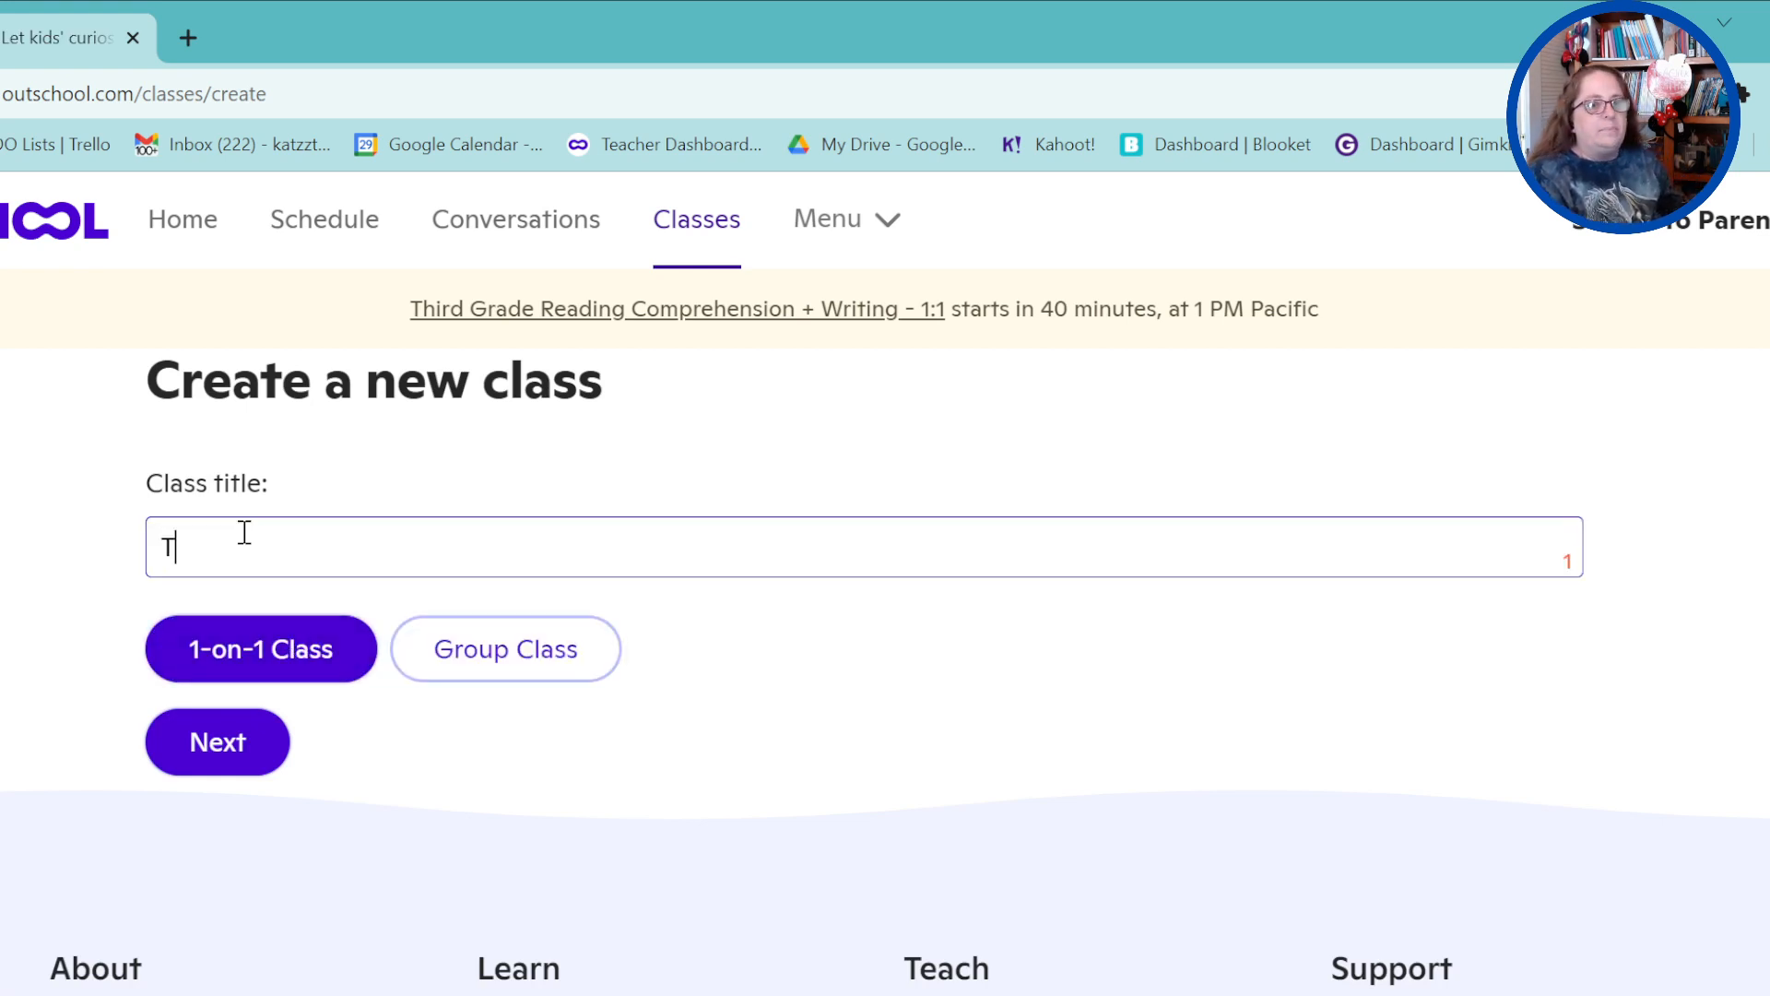
{"action": "type", "text": "est 2"}
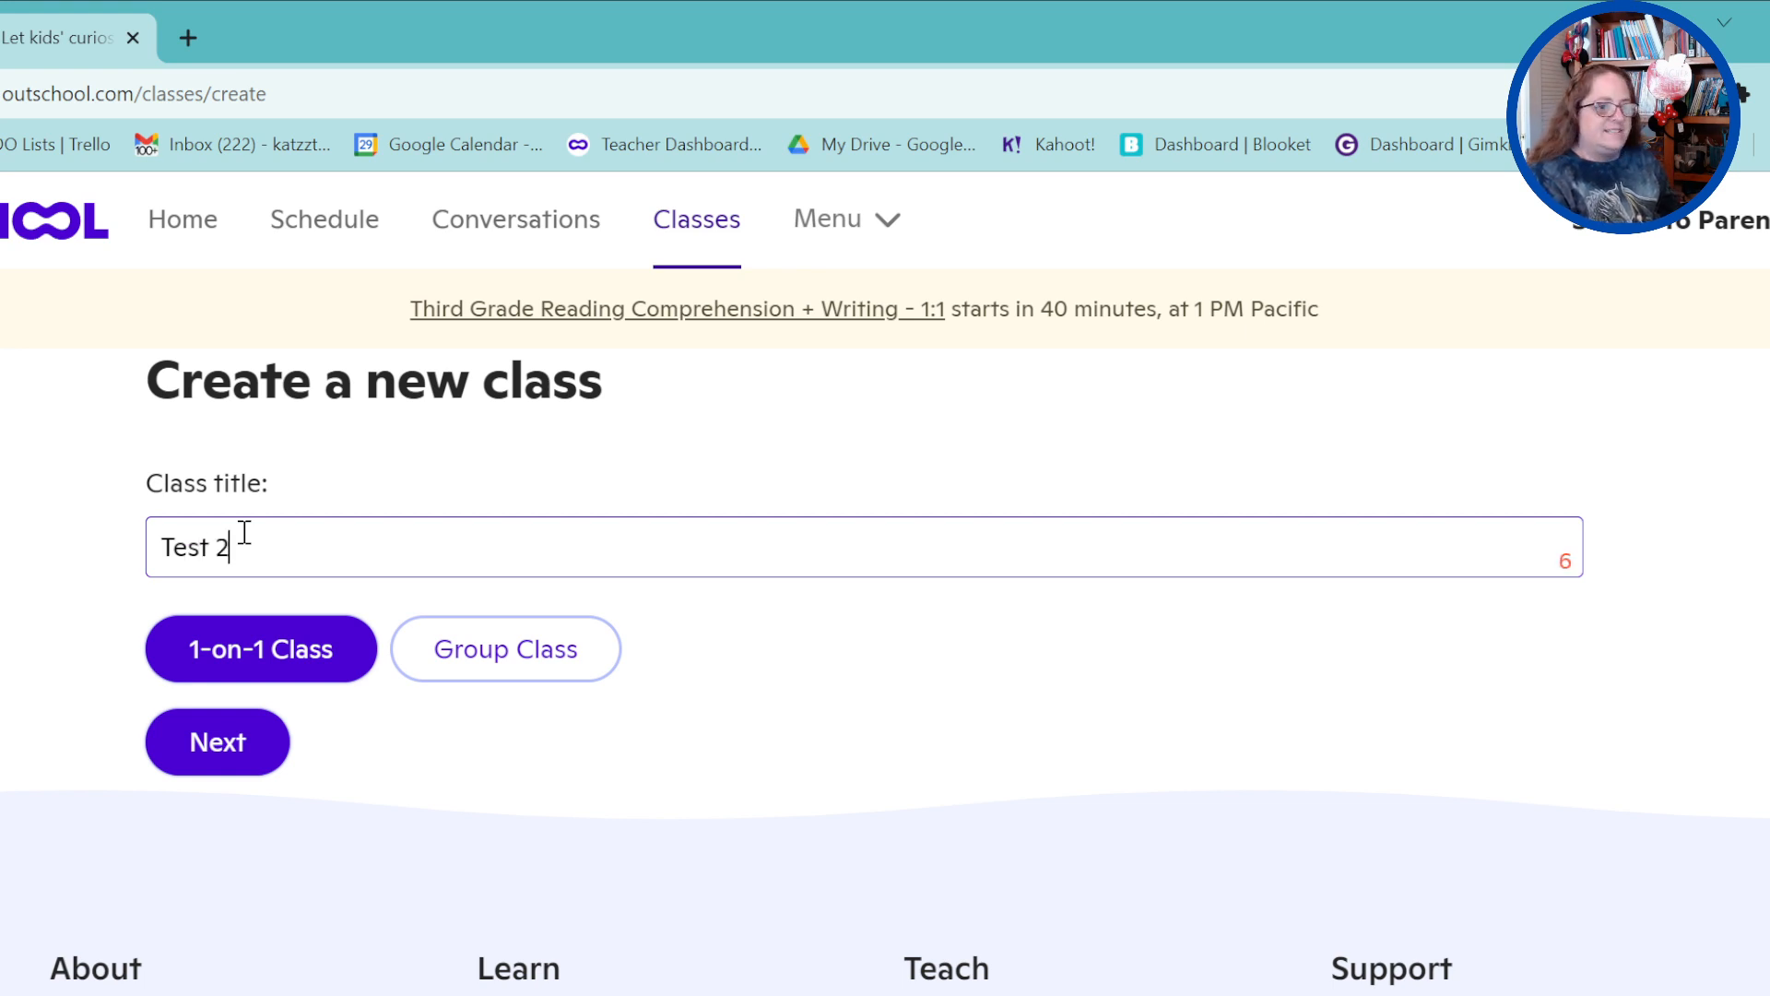
{"action": "left_click", "coordinate": [244, 762]}
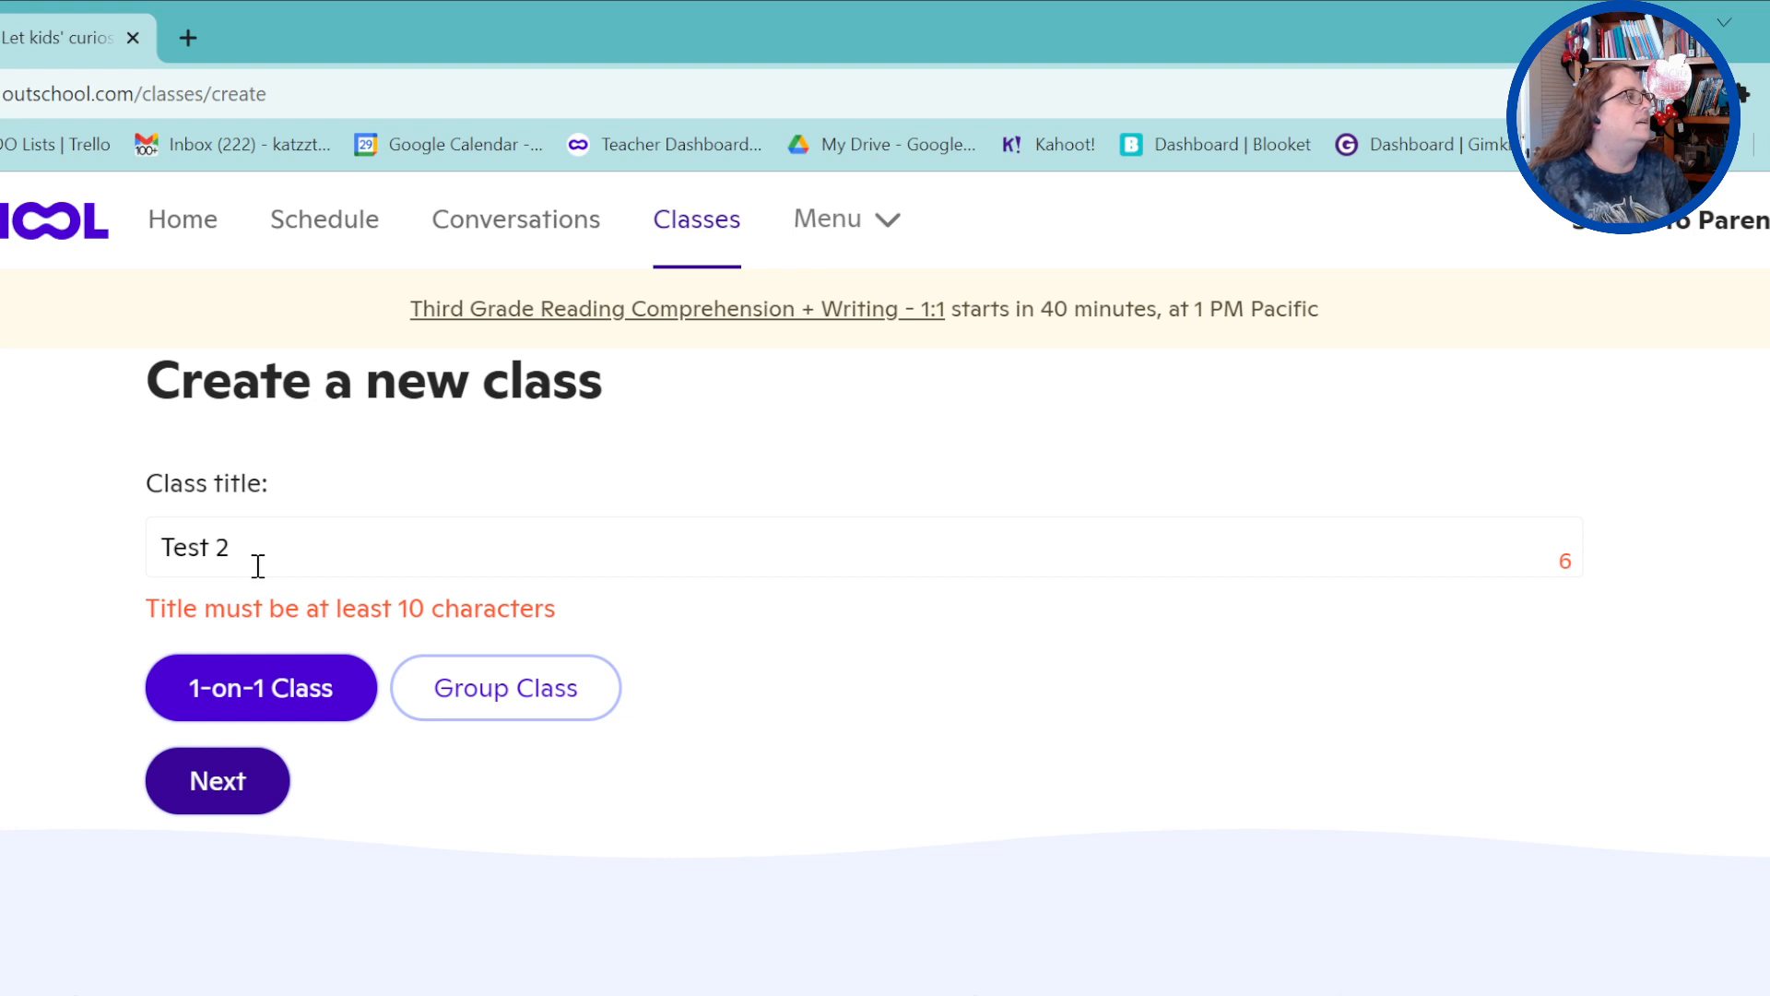
Replace the class title with "Test Class 2" and continue to the class editing form
{"action": "left_click_drag", "start_coordinate": [257, 565], "coordinate": [75, 553]}
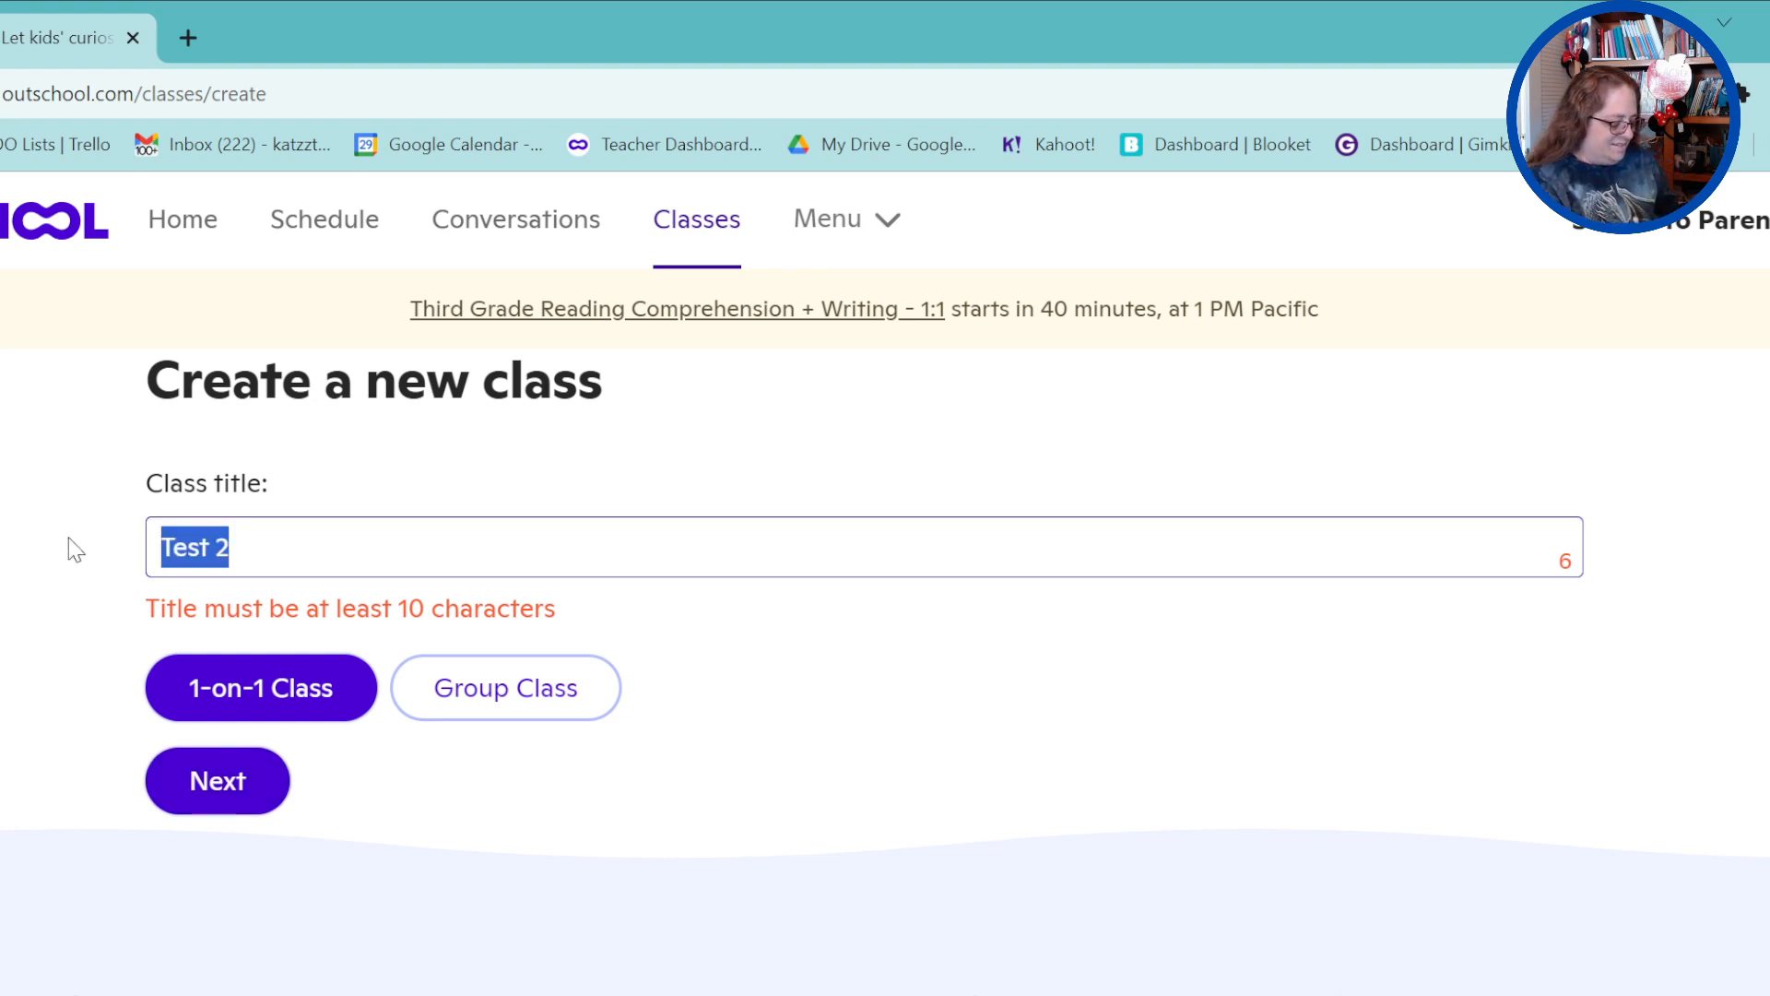
{"action": "type", "text": "Test Cla"}
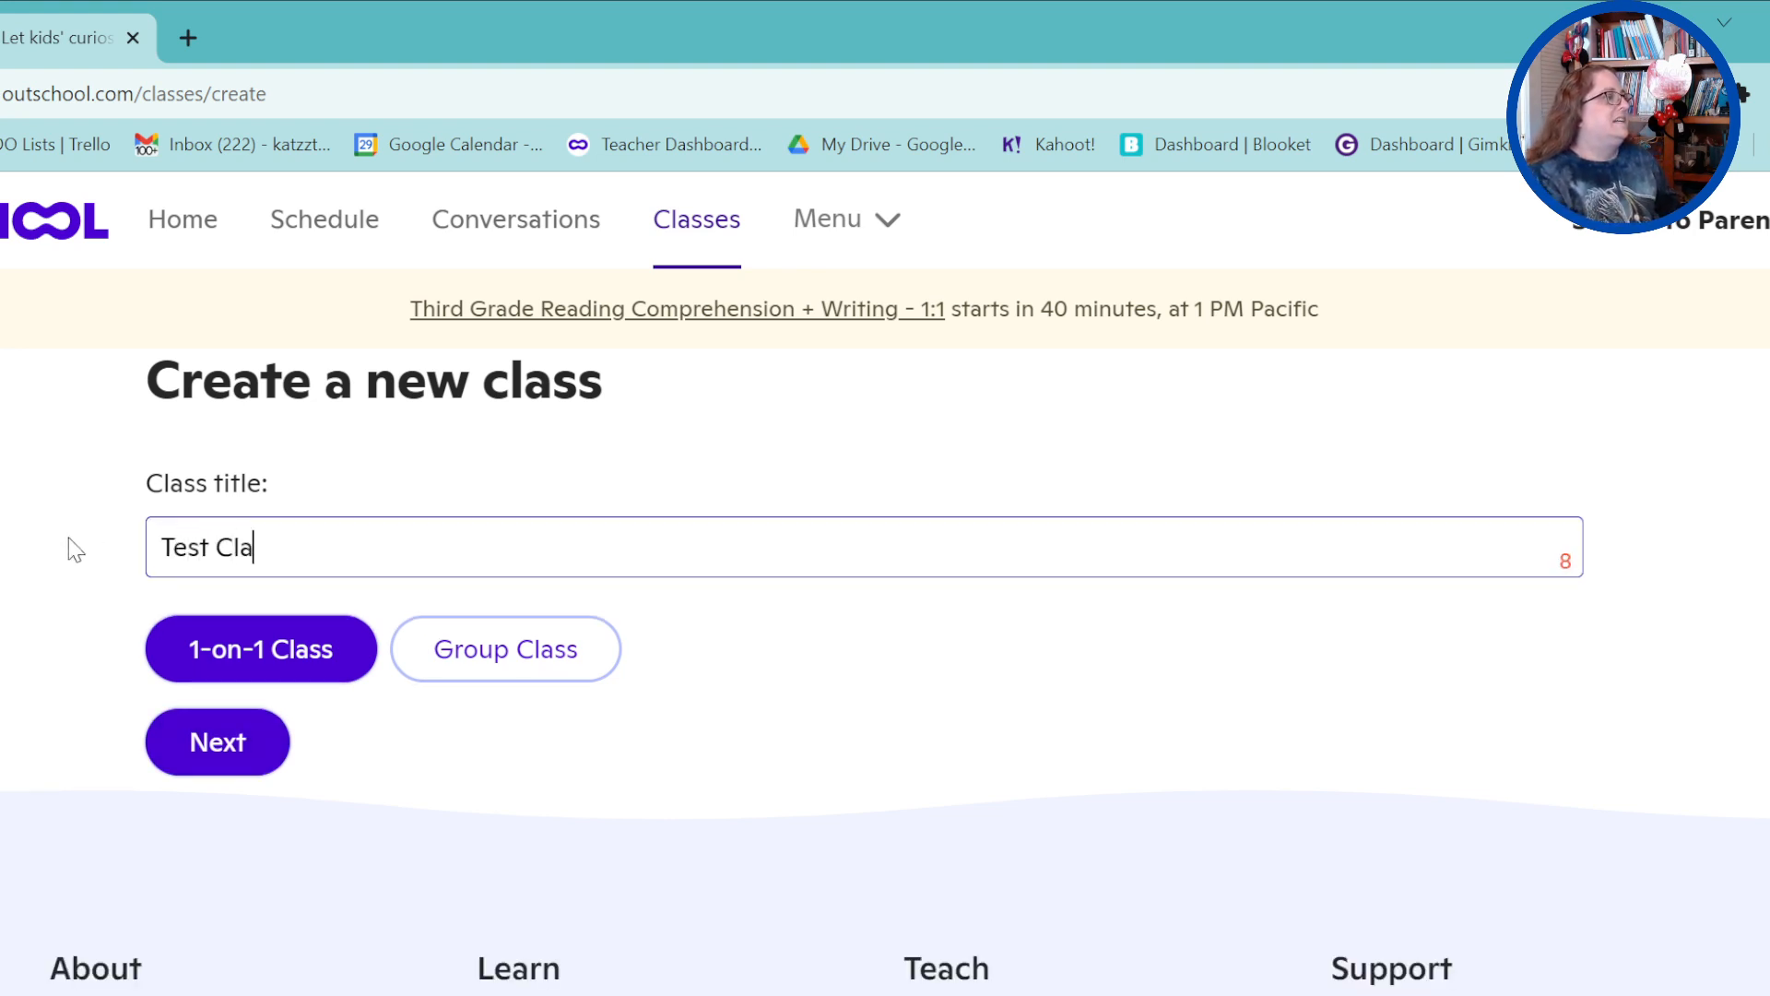
{"action": "type", "text": "ss 2"}
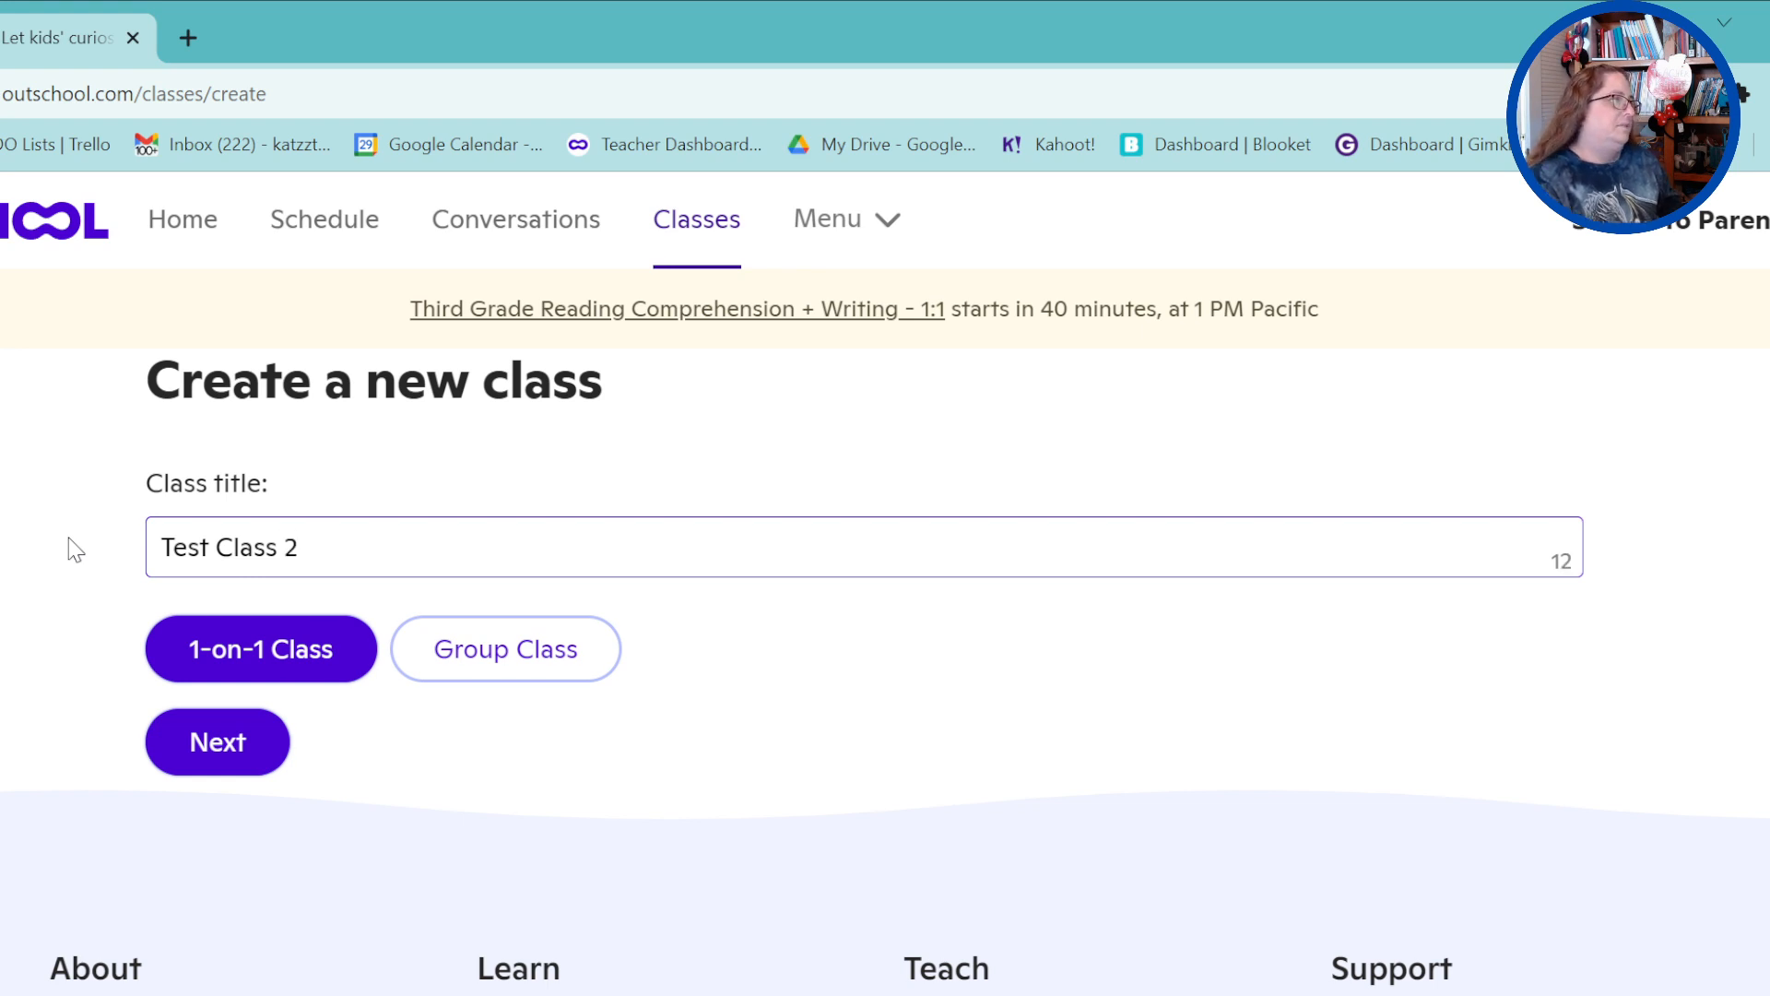
{"action": "left_click", "coordinate": [238, 741]}
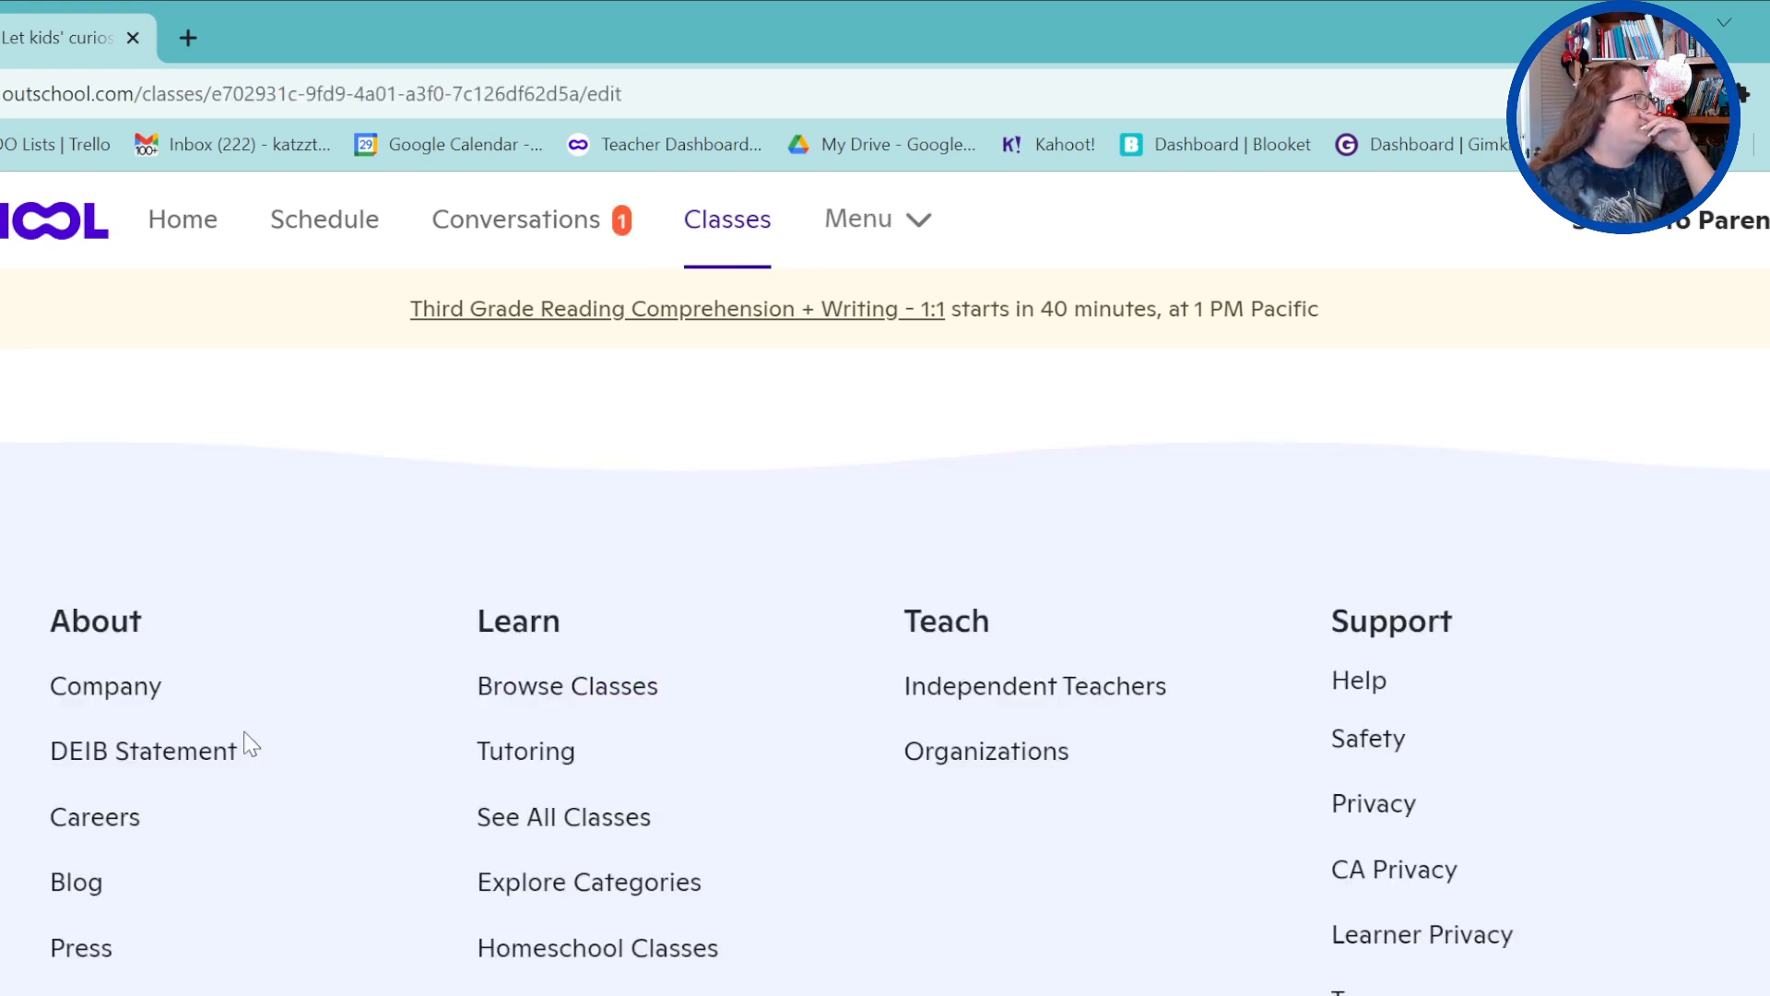
Go over the title and summary fields in the Basics section, and set the class subject to English
{"action": "scroll", "coordinate": [880, 920], "scroll_direction": "down", "scroll_amount": 5}
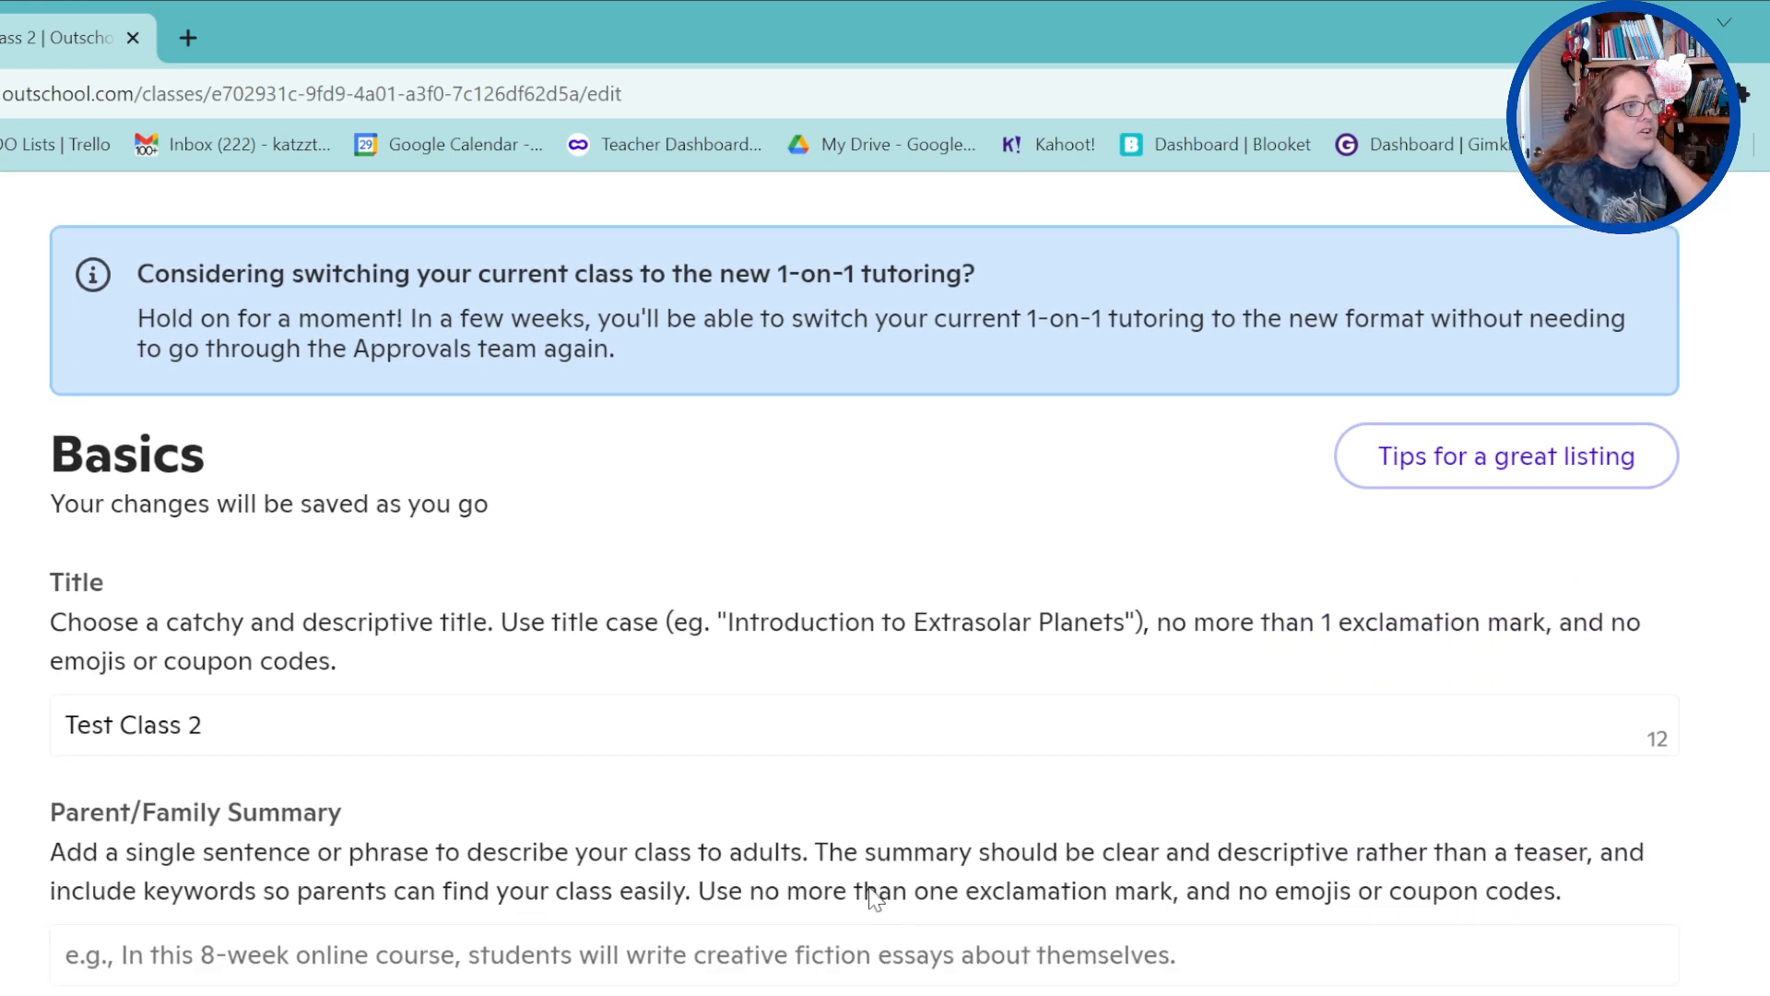
{"action": "scroll", "coordinate": [871, 887], "scroll_direction": "up", "scroll_amount": 2}
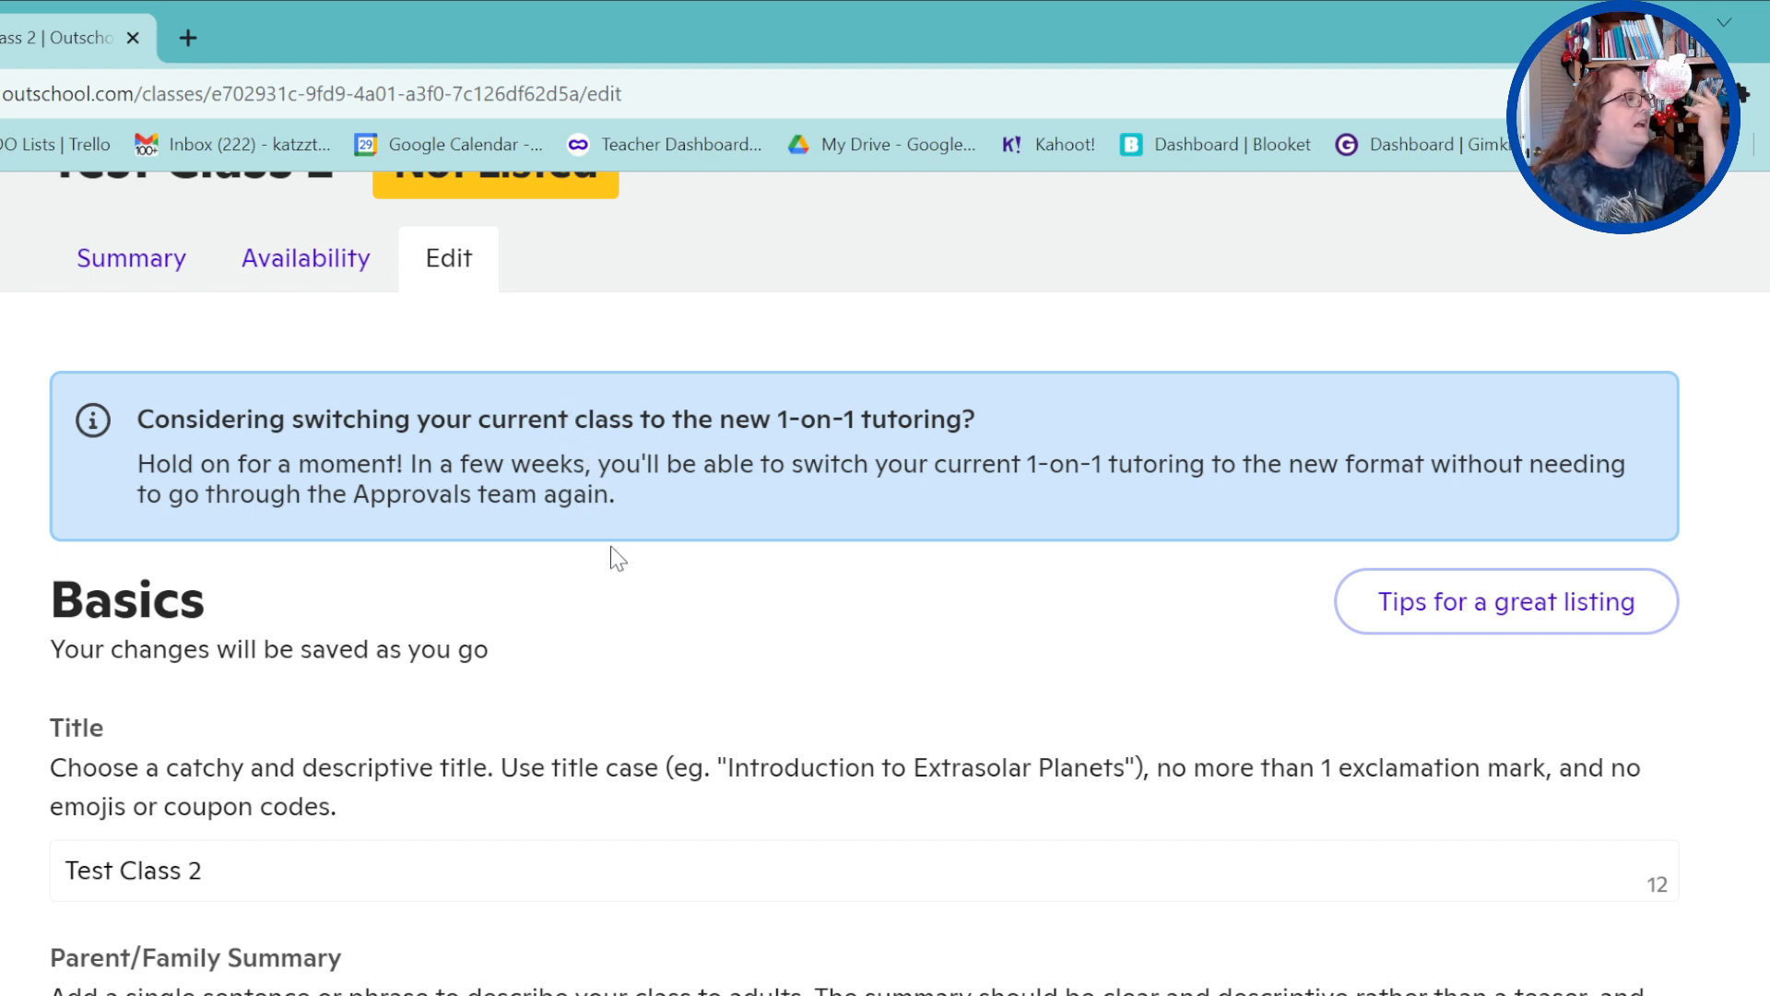
{"action": "scroll", "coordinate": [612, 554], "scroll_direction": "down", "scroll_amount": 3}
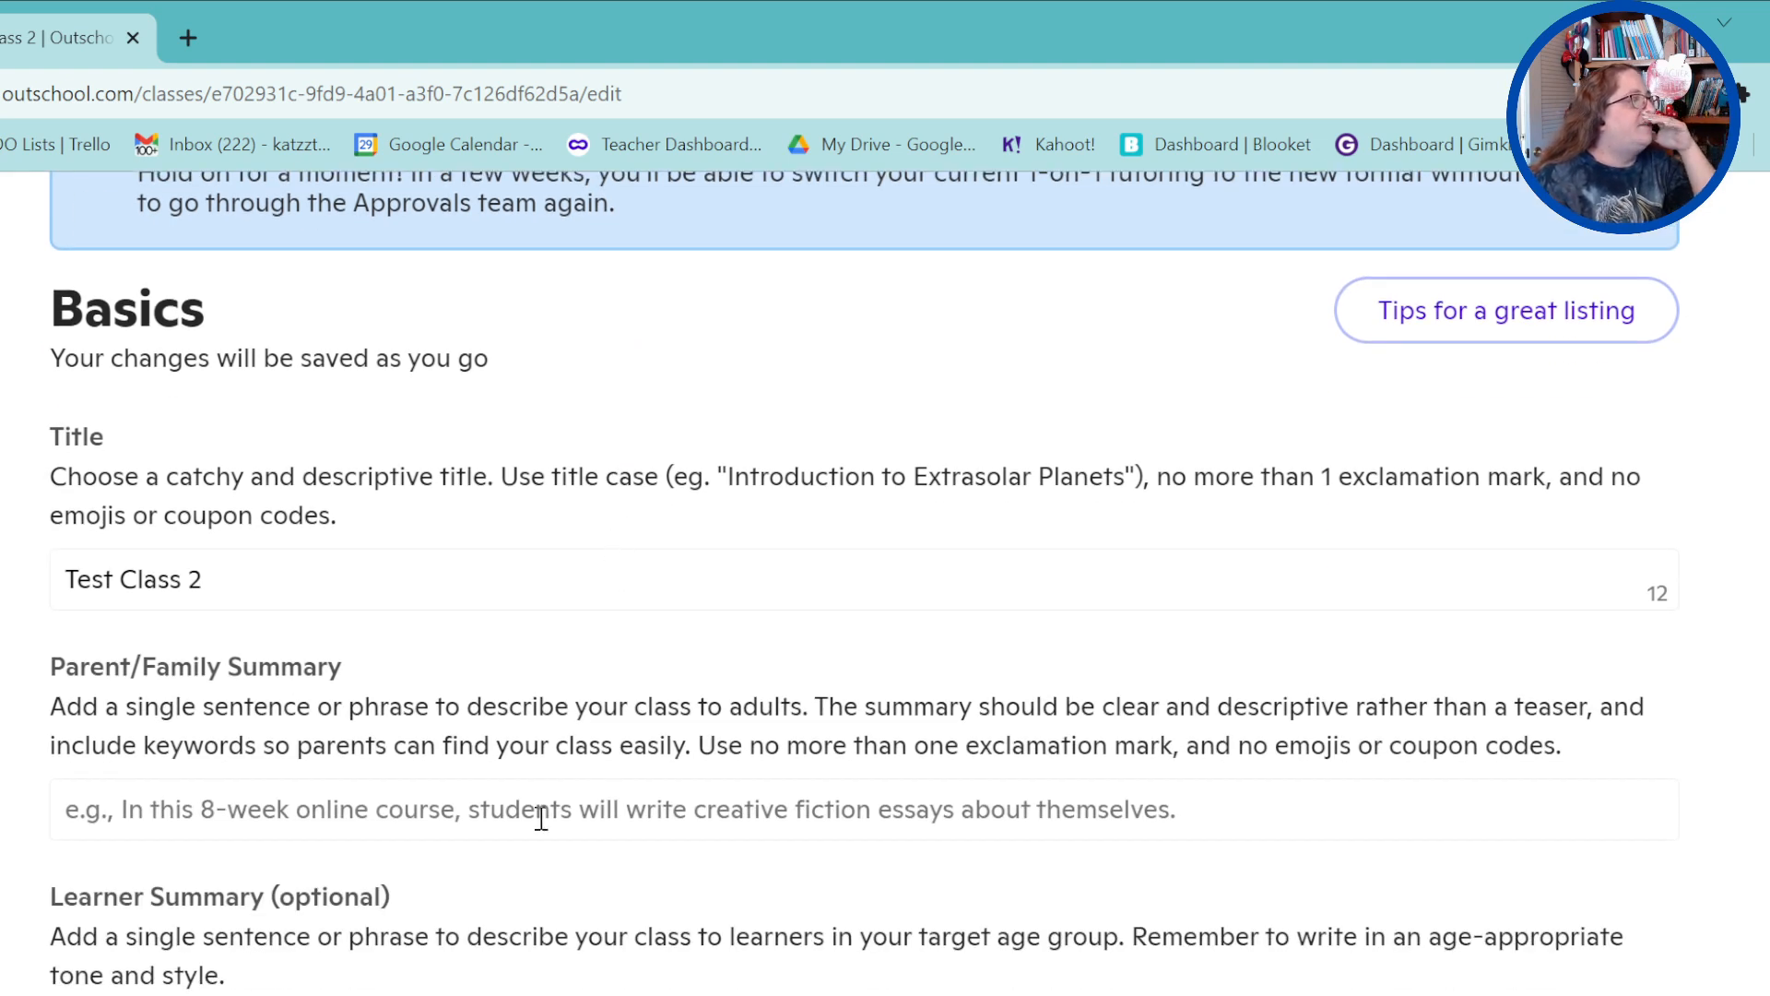
{"action": "left_click", "coordinate": [491, 791]}
{"action": "scroll", "coordinate": [636, 890], "scroll_direction": "down", "scroll_amount": 3}
{"action": "left_click", "coordinate": [582, 729]}
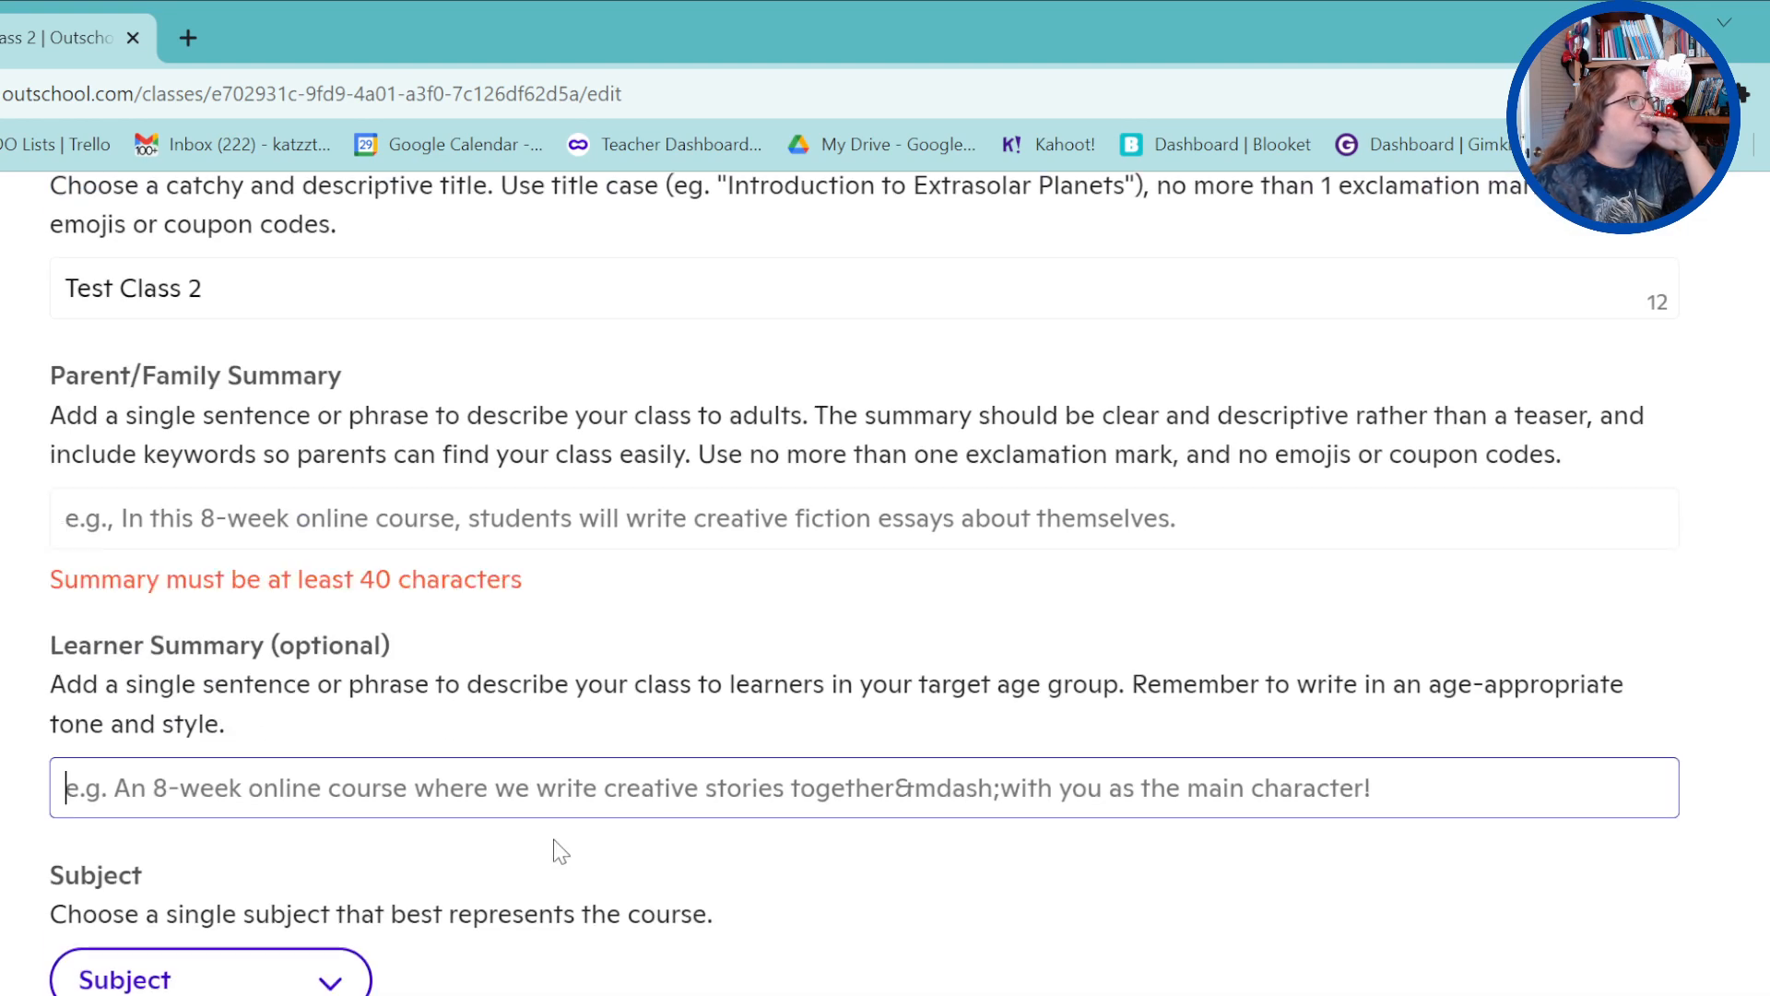
{"action": "left_click", "coordinate": [256, 989]}
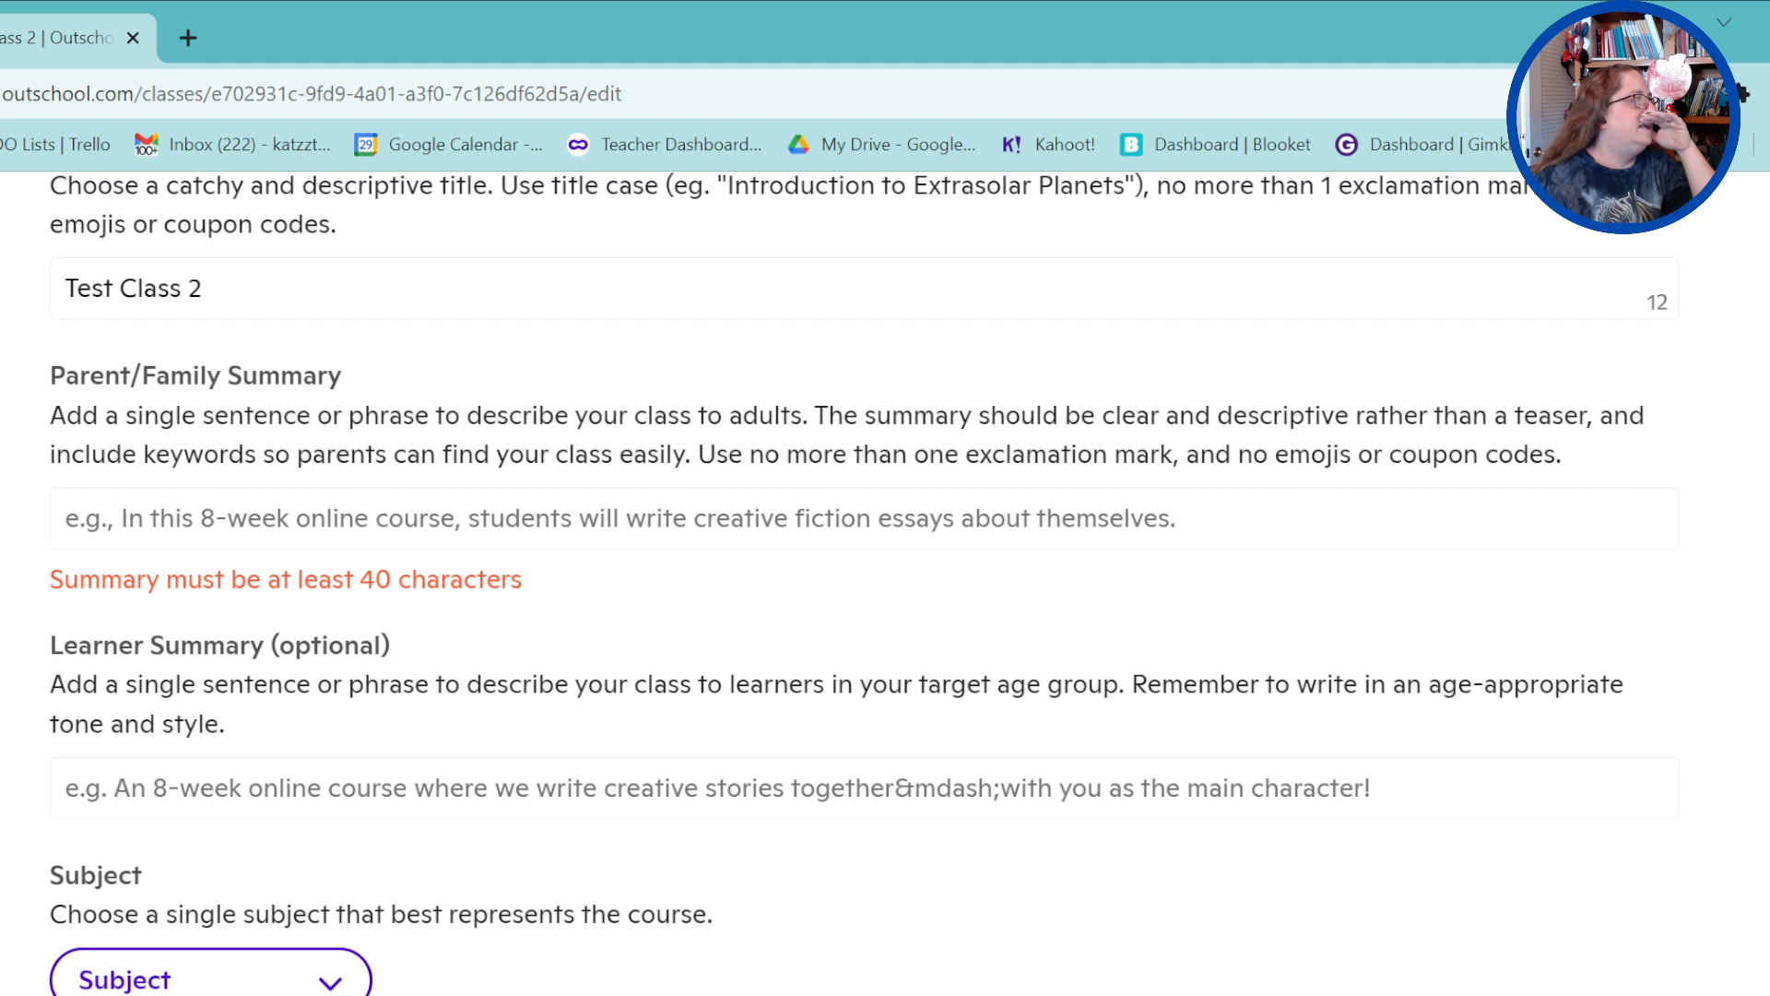
{"action": "left_click", "coordinate": [687, 991]}
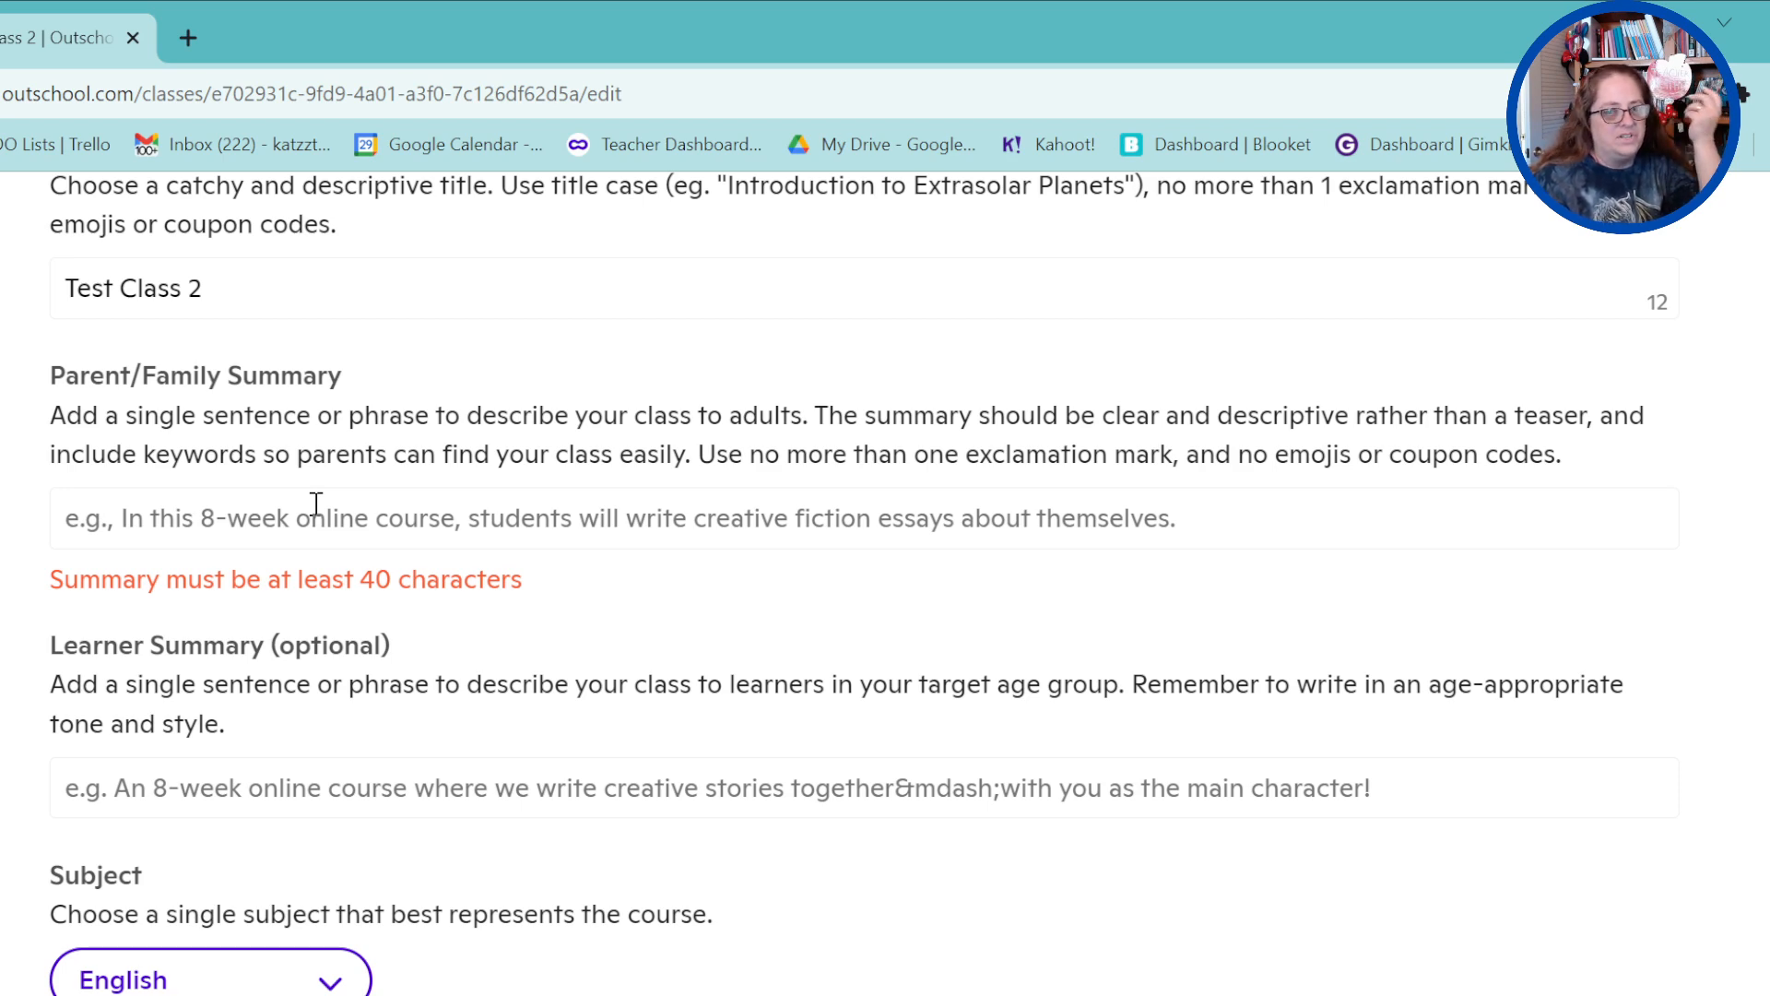
Set the class's age range to 5 to 7 years old in the Class Format section
{"action": "scroll", "coordinate": [711, 794], "scroll_direction": "down", "scroll_amount": 10}
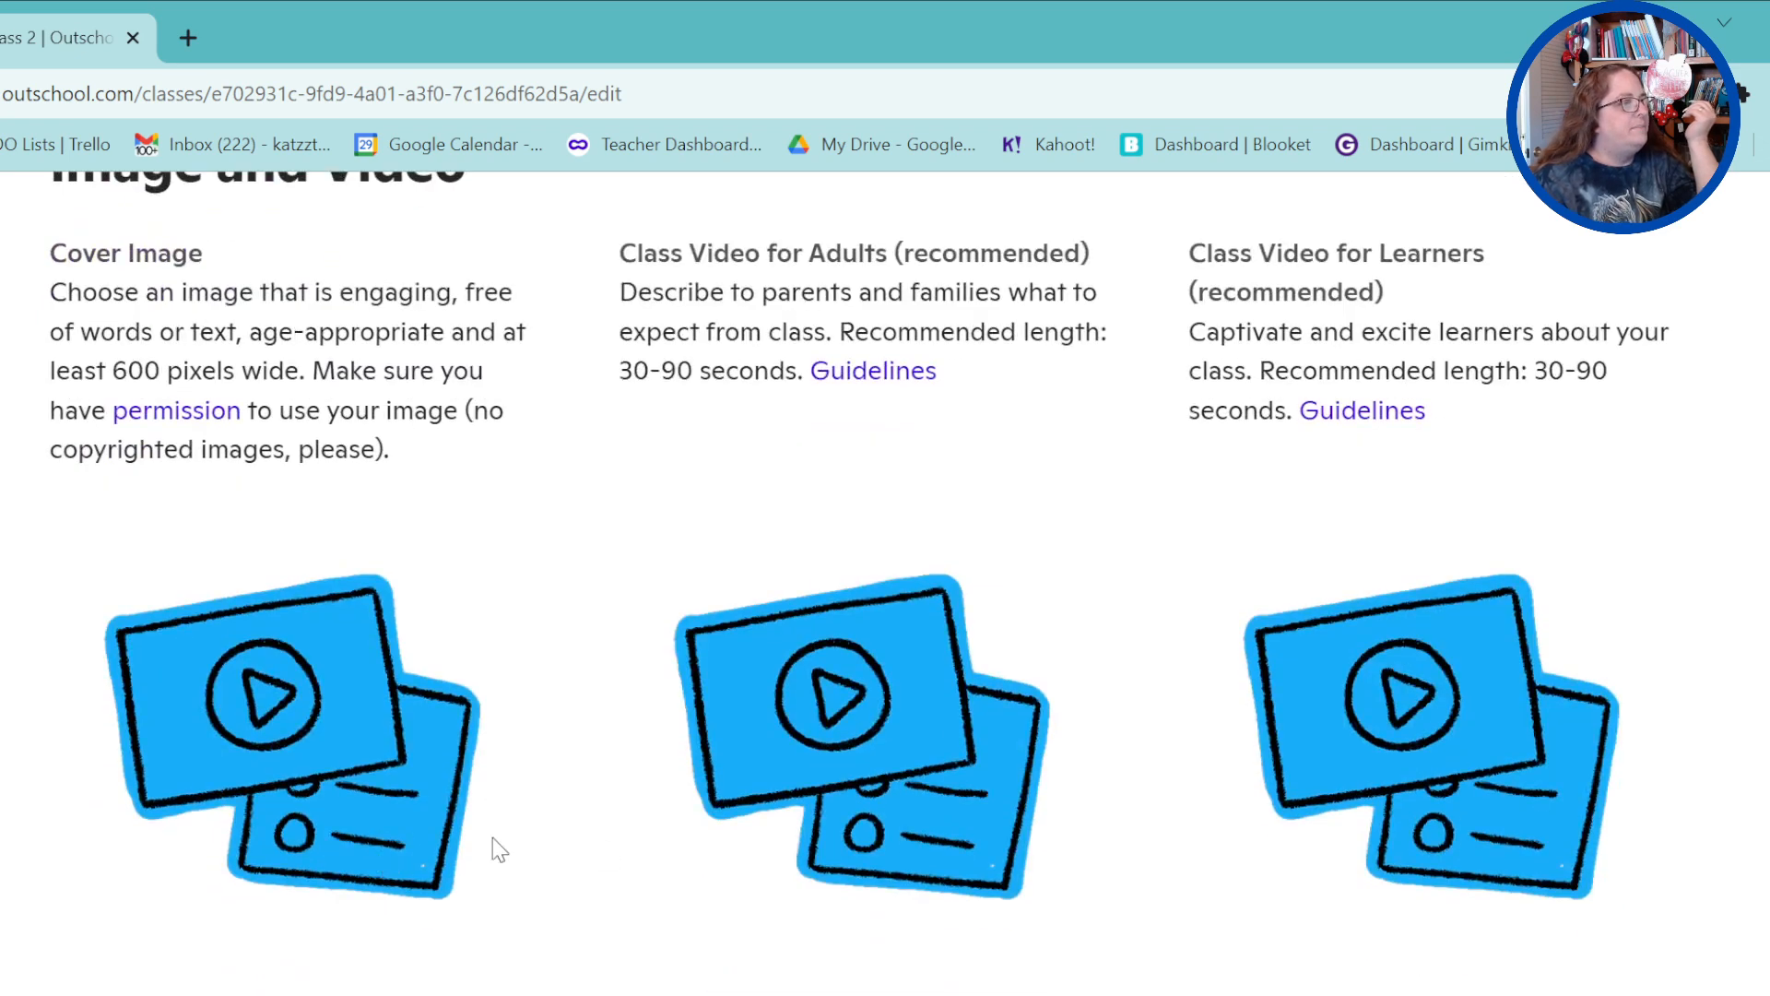
{"action": "scroll", "coordinate": [1438, 774], "scroll_direction": "down", "scroll_amount": 4}
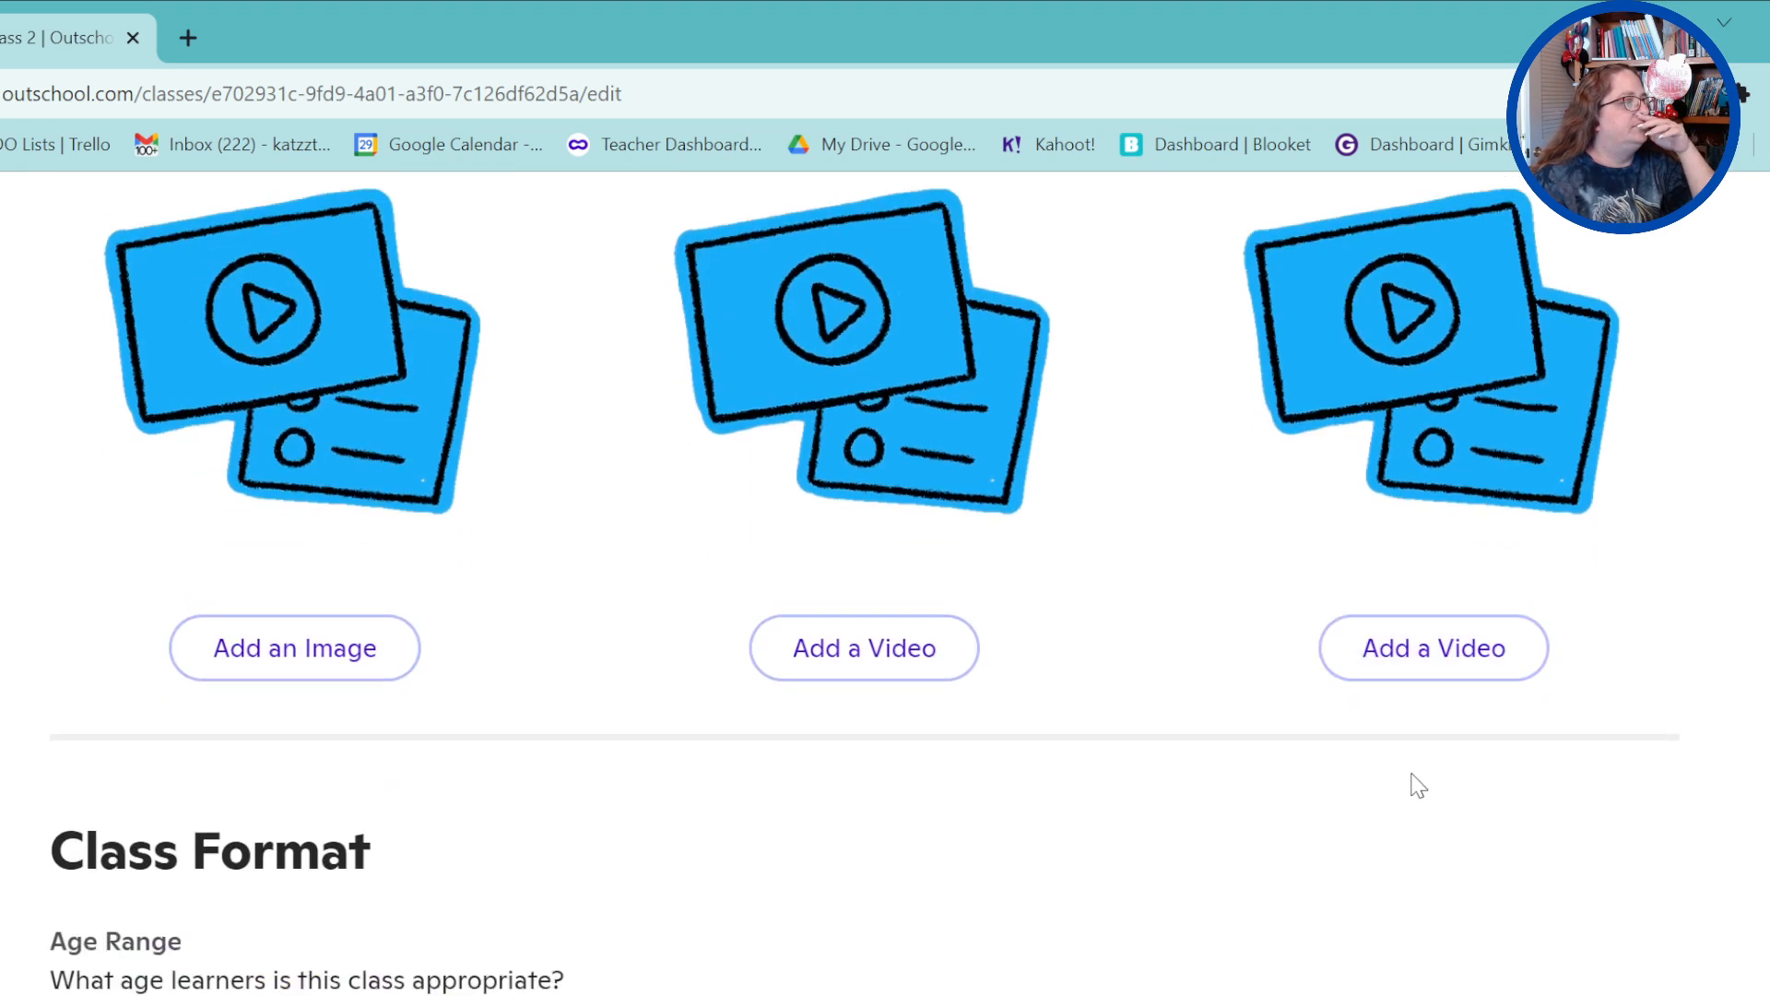
{"action": "scroll", "coordinate": [1355, 778], "scroll_direction": "down", "scroll_amount": 5}
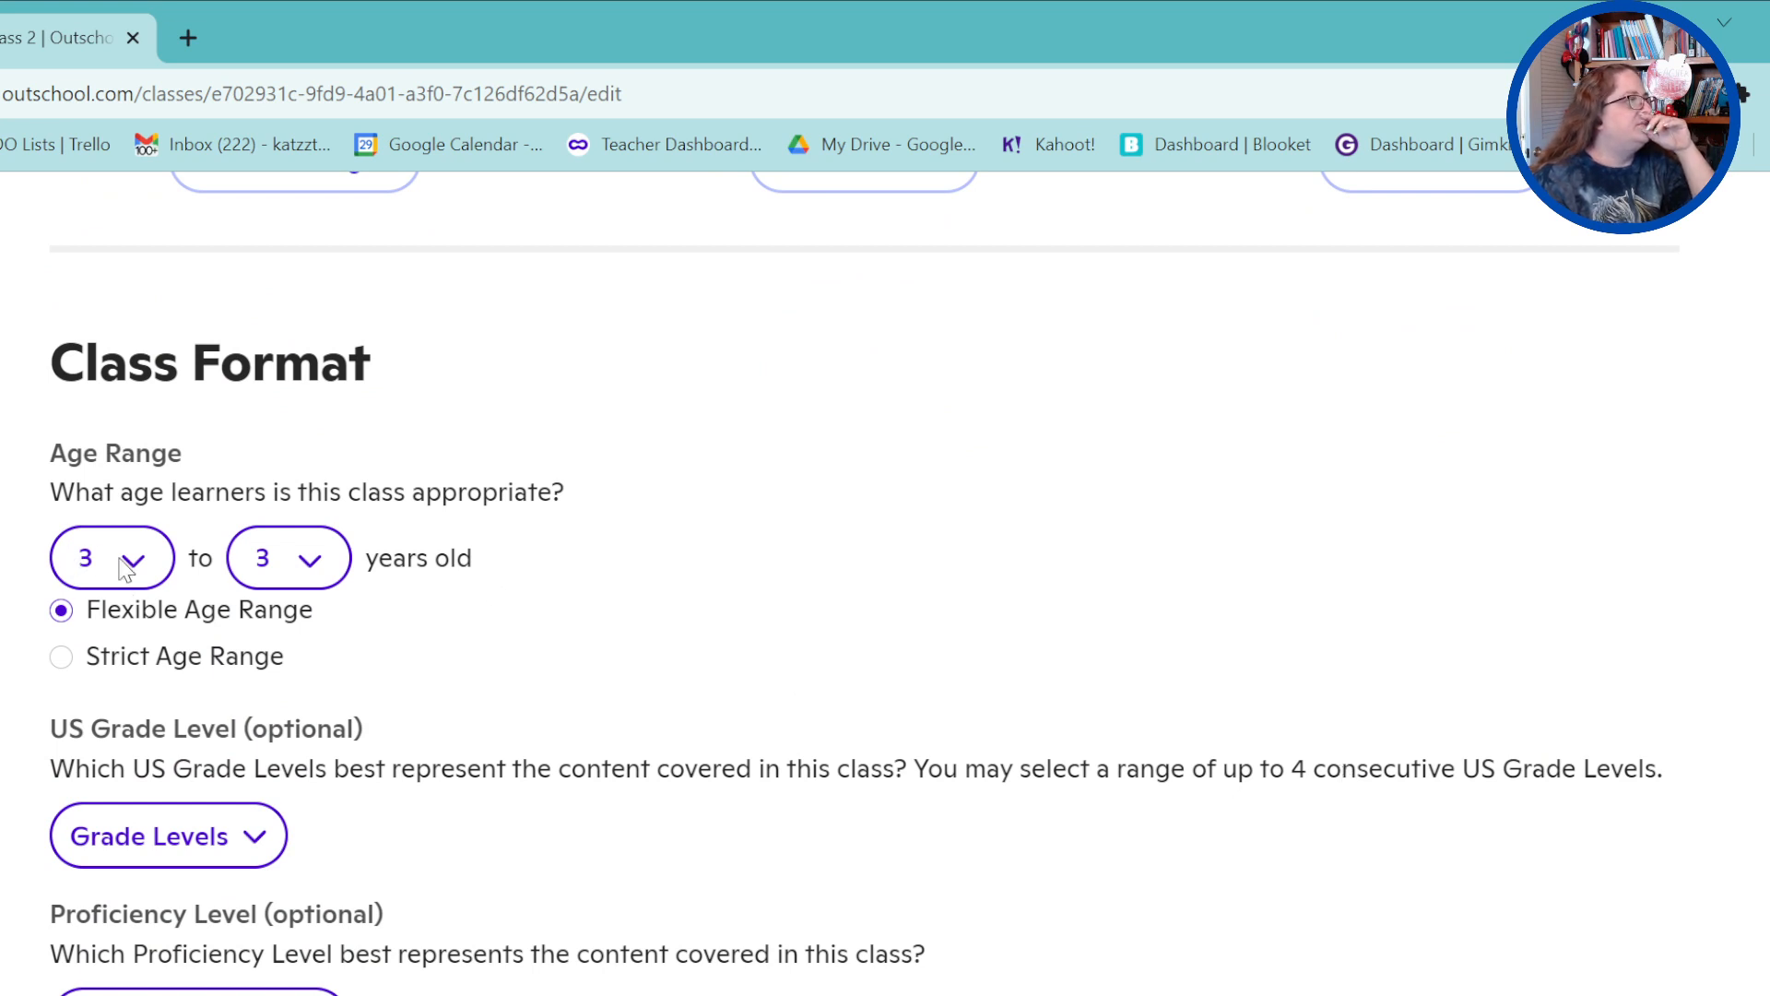
{"action": "left_click", "coordinate": [119, 674]}
{"action": "left_click", "coordinate": [318, 547]}
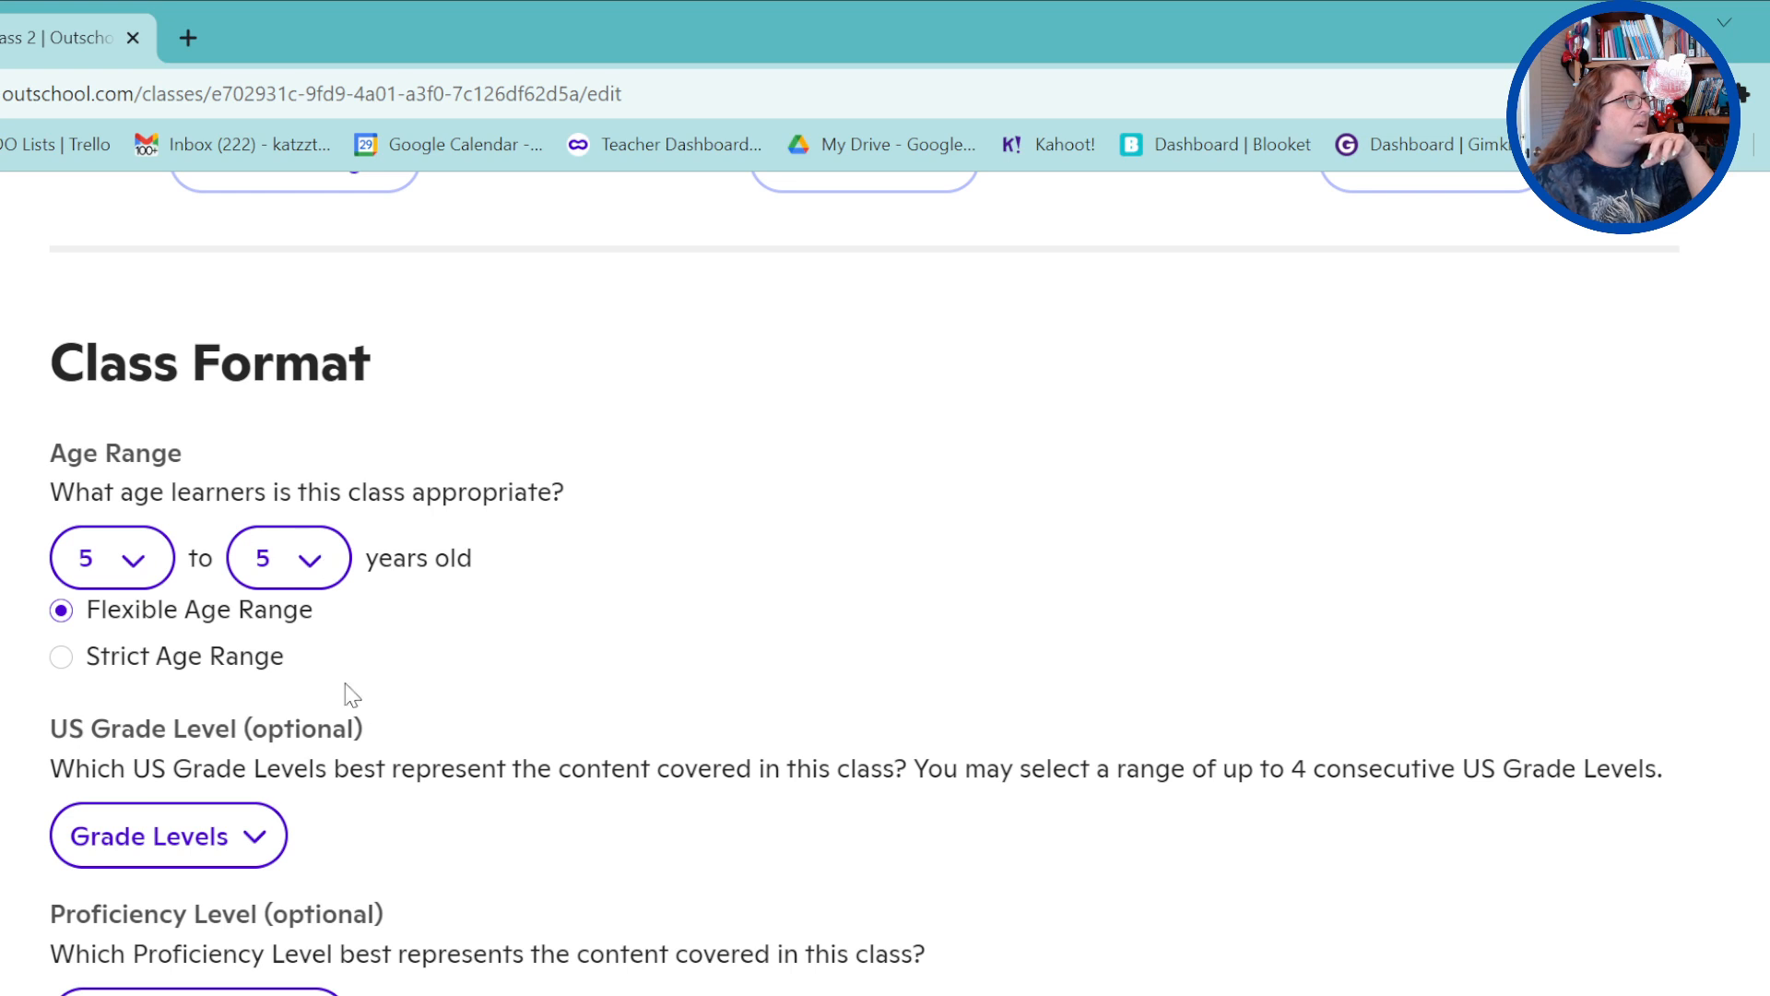
{"action": "left_click", "coordinate": [306, 747]}
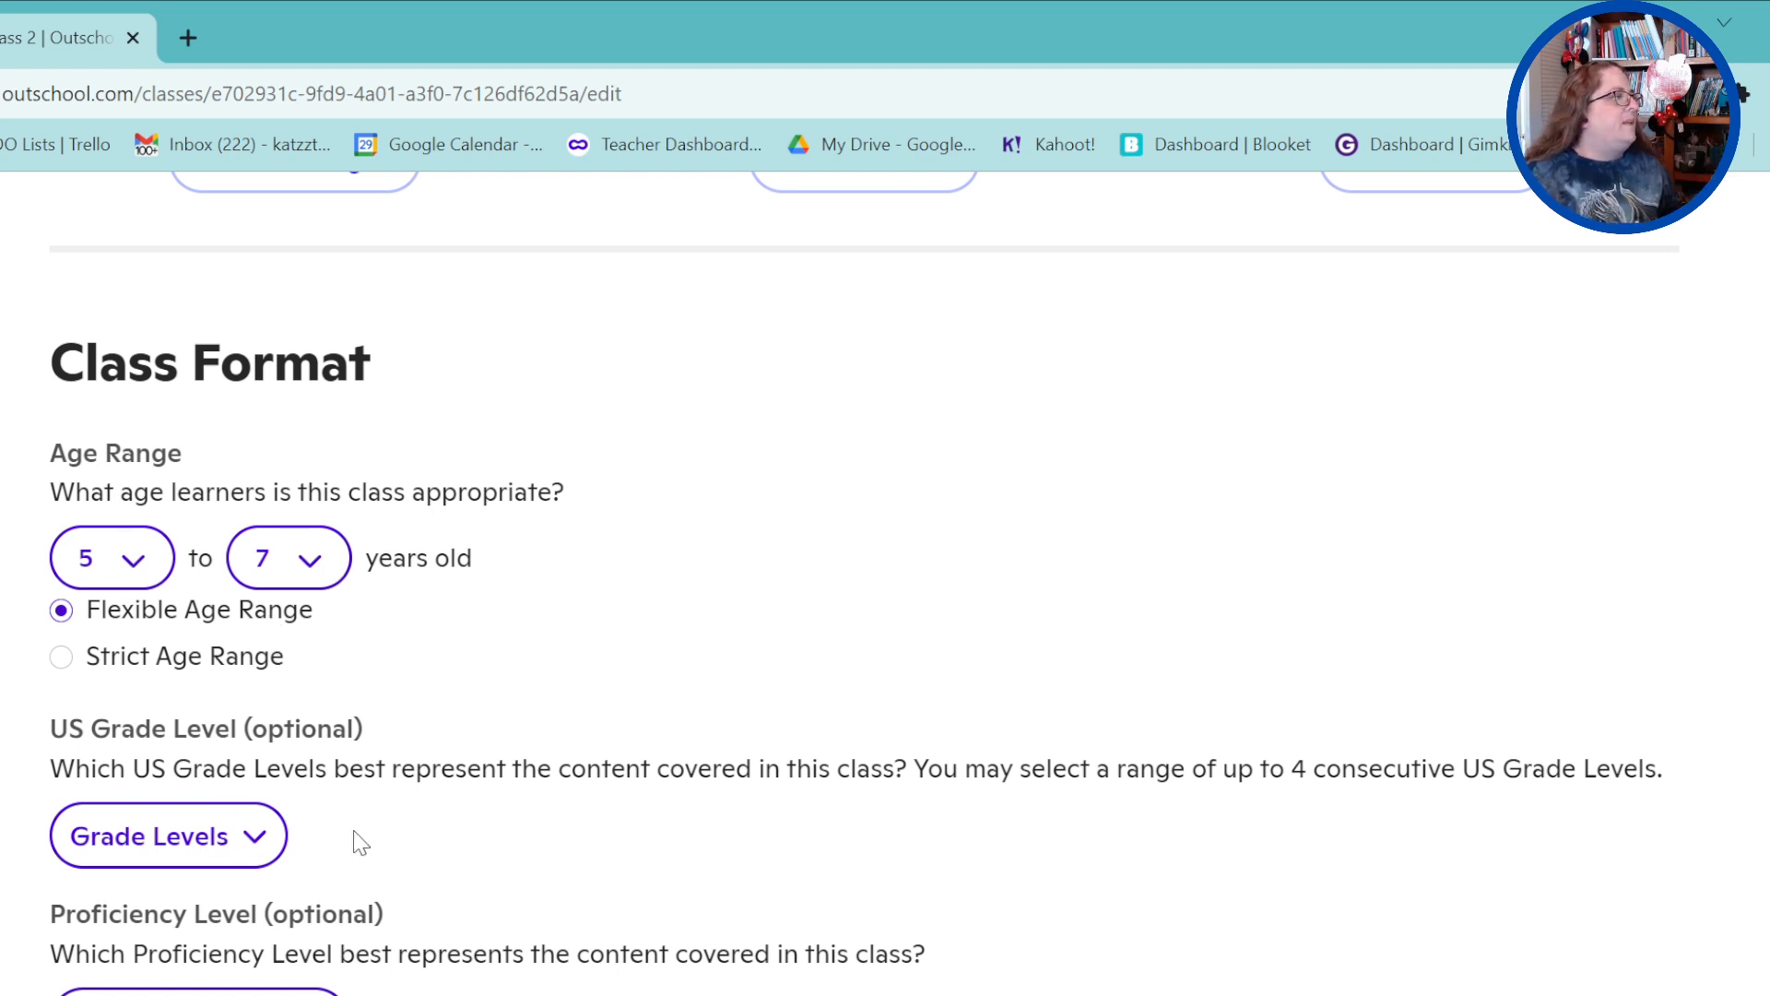
Select 1st grade as the US grade level for the class
{"action": "scroll", "coordinate": [365, 834], "scroll_direction": "down", "scroll_amount": 2}
{"action": "left_click", "coordinate": [205, 683]}
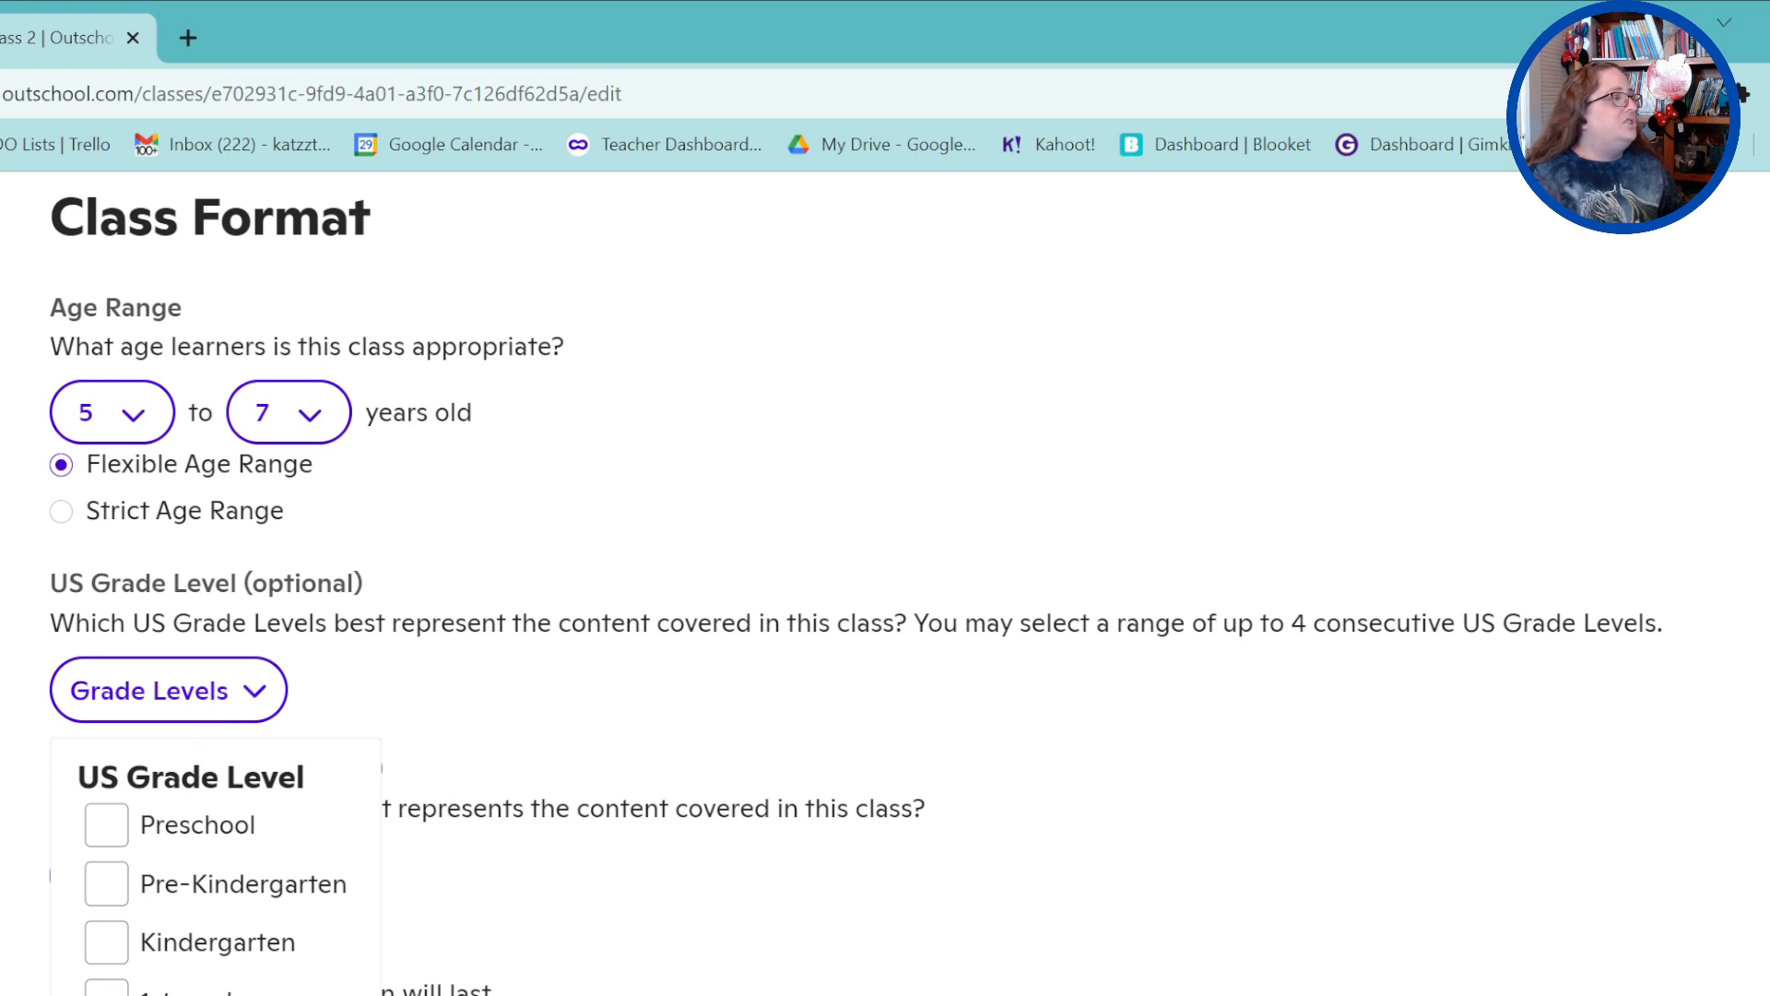
{"action": "left_click", "coordinate": [106, 989]}
{"action": "left_click", "coordinate": [559, 725]}
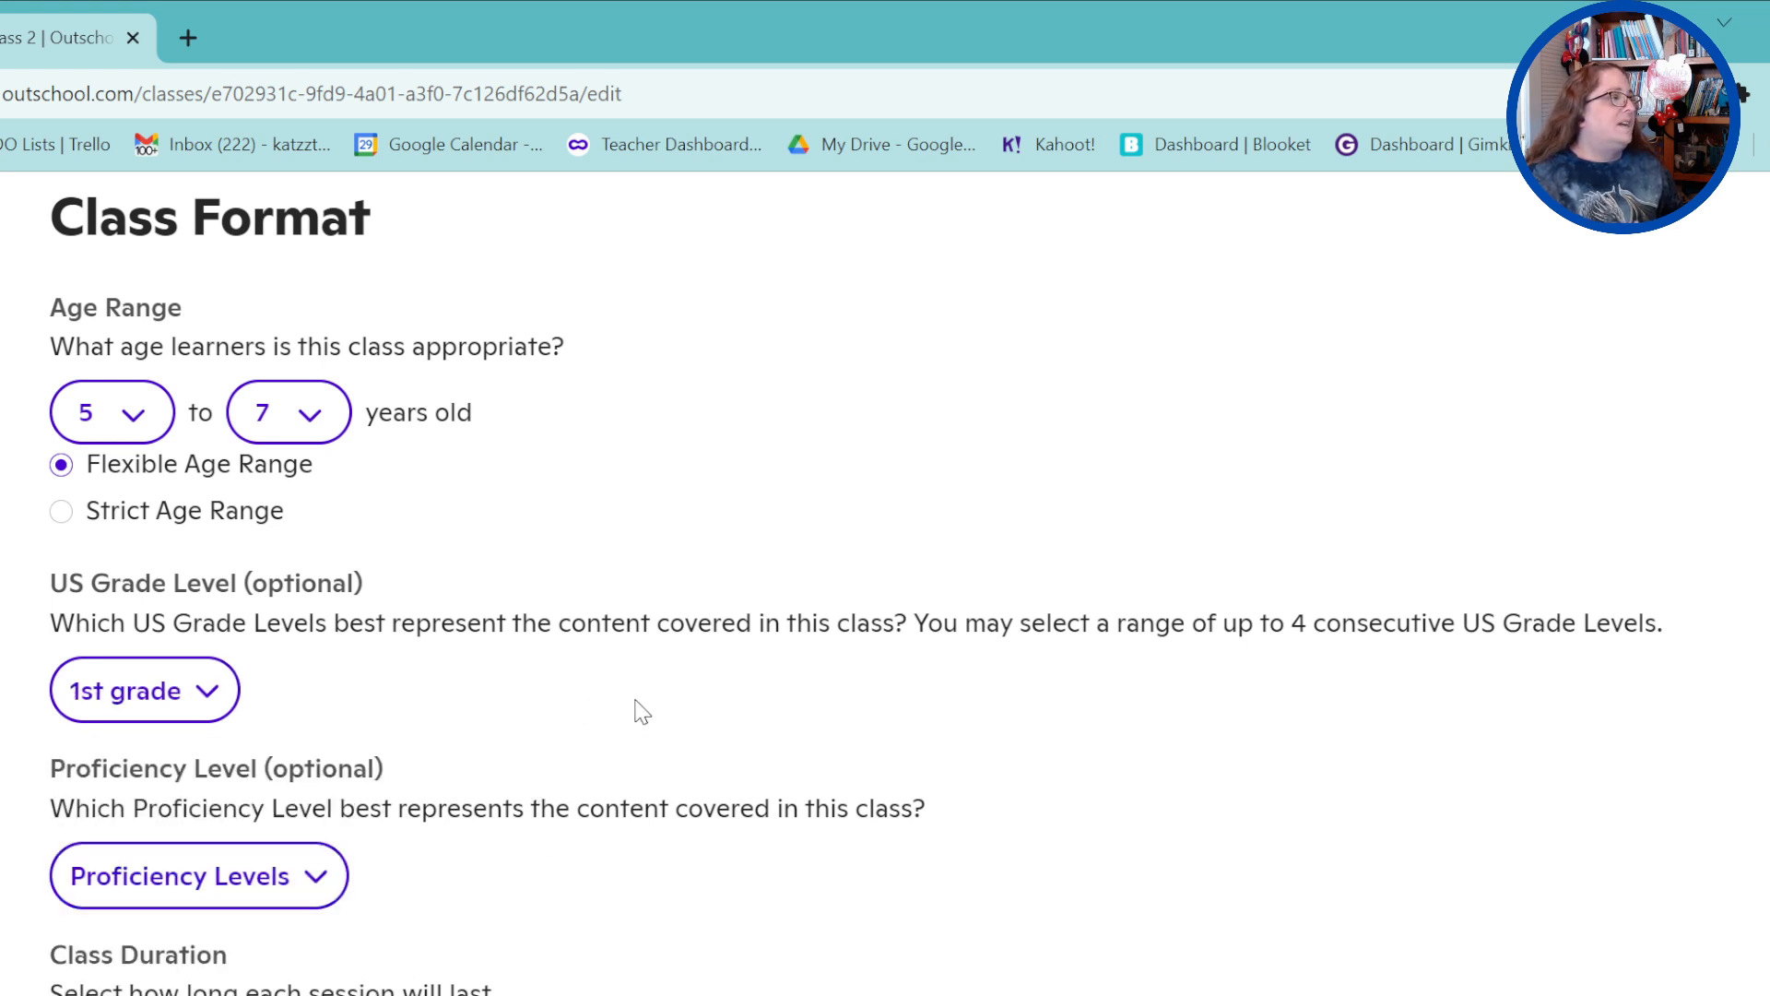
View the available proficiency level options and close the list without choosing one
{"action": "scroll", "coordinate": [763, 714], "scroll_direction": "down", "scroll_amount": 1}
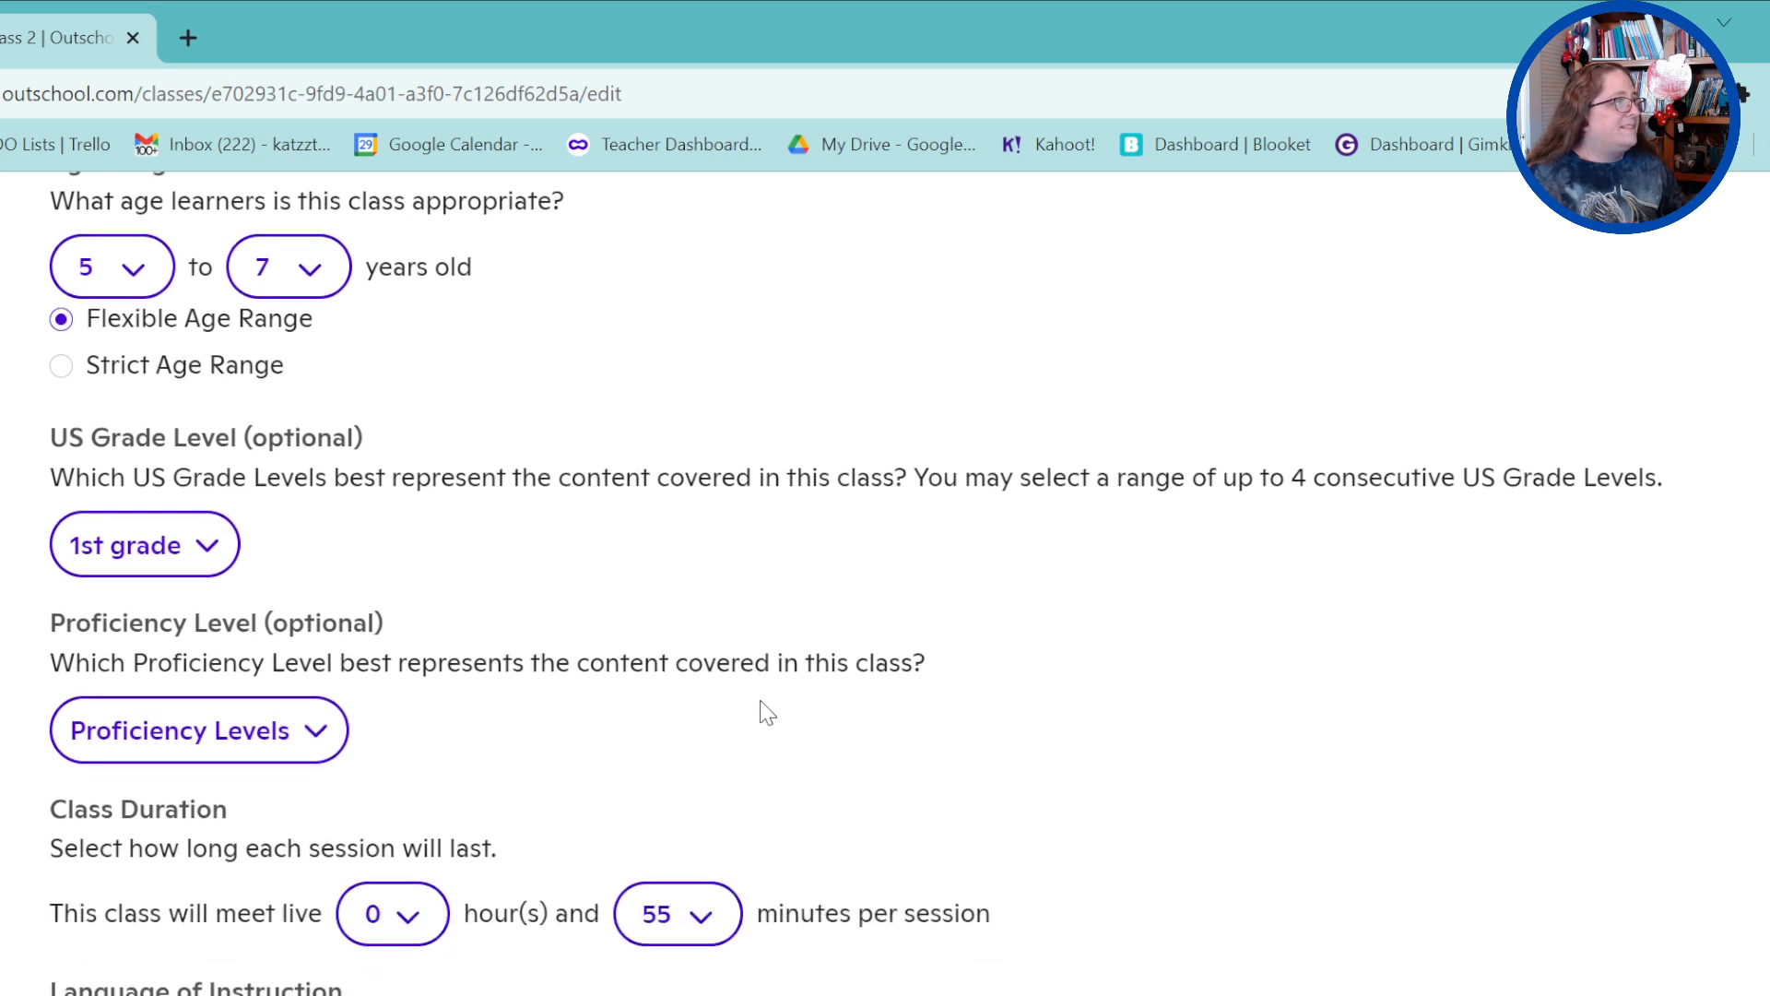
{"action": "left_click", "coordinate": [297, 735]}
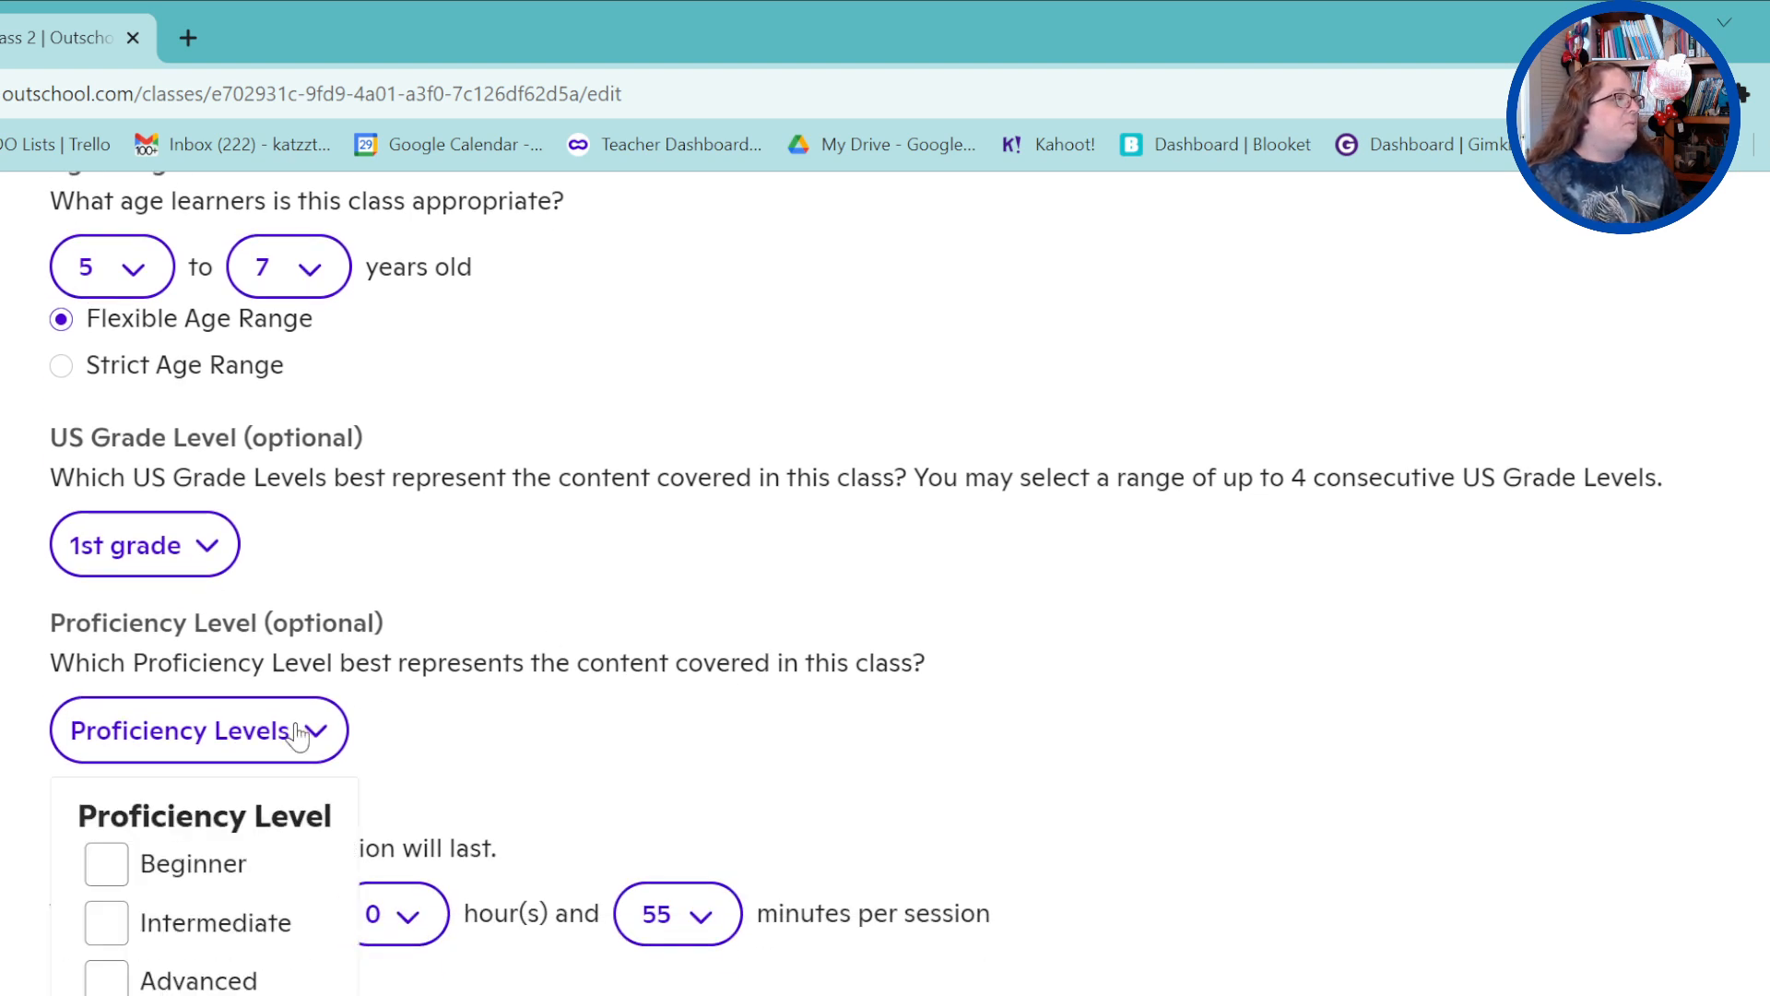
{"action": "left_click", "coordinate": [455, 723]}
Set the class duration to 0 hours and 45 minutes per session
{"action": "scroll", "coordinate": [752, 723], "scroll_direction": "down", "scroll_amount": 3}
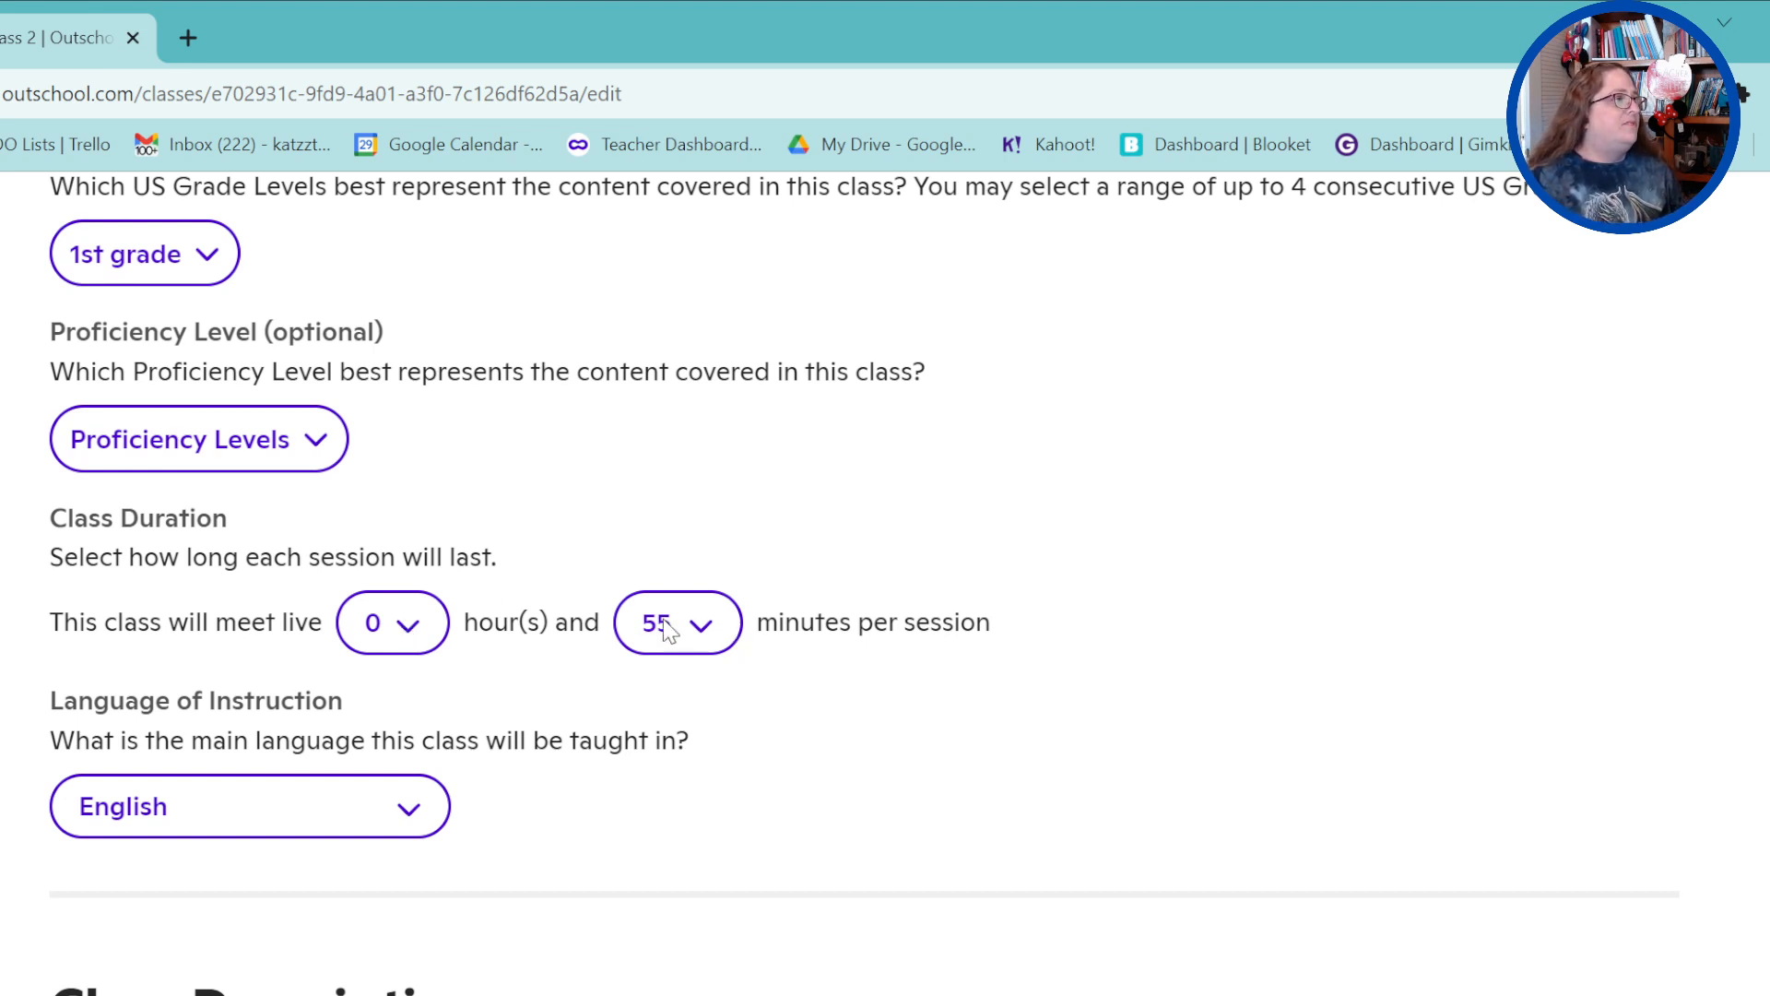
{"action": "key", "text": "Up"}
{"action": "key", "text": "Up"}
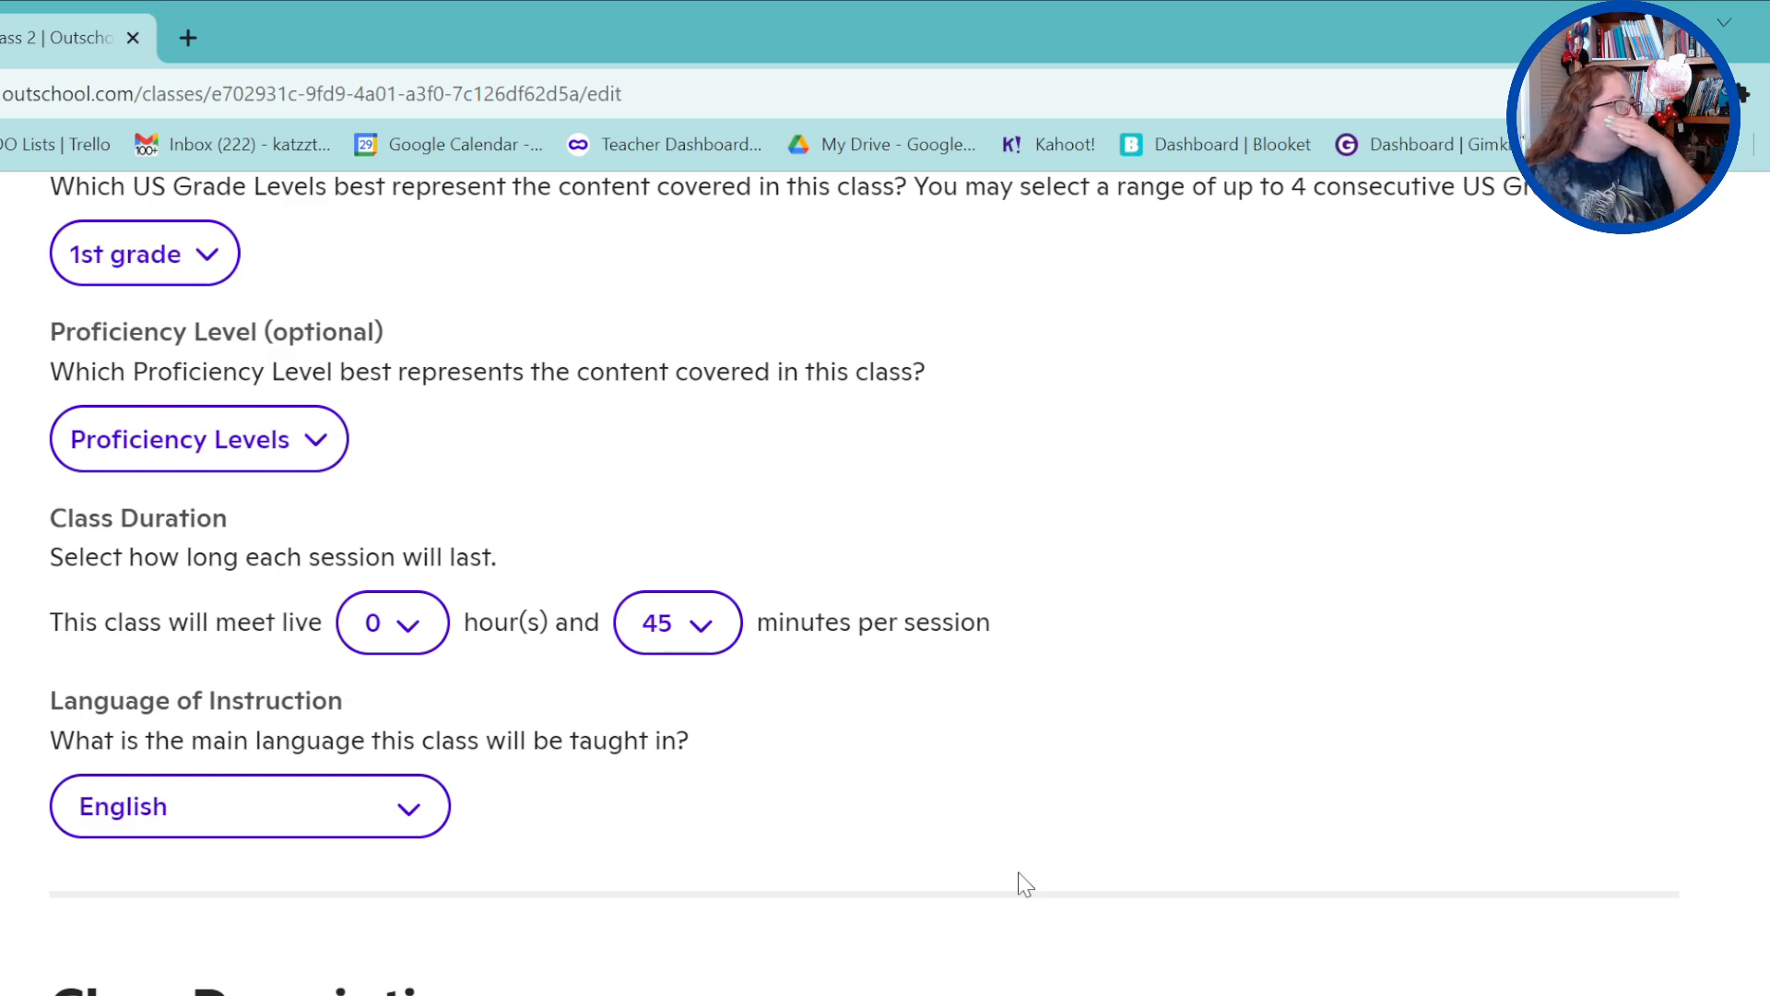
Review the remaining form sections, from Class Description and Additional Notes through Materials and the Welcome Post to Pricing
{"action": "scroll", "coordinate": [1005, 885], "scroll_direction": "down", "scroll_amount": 9}
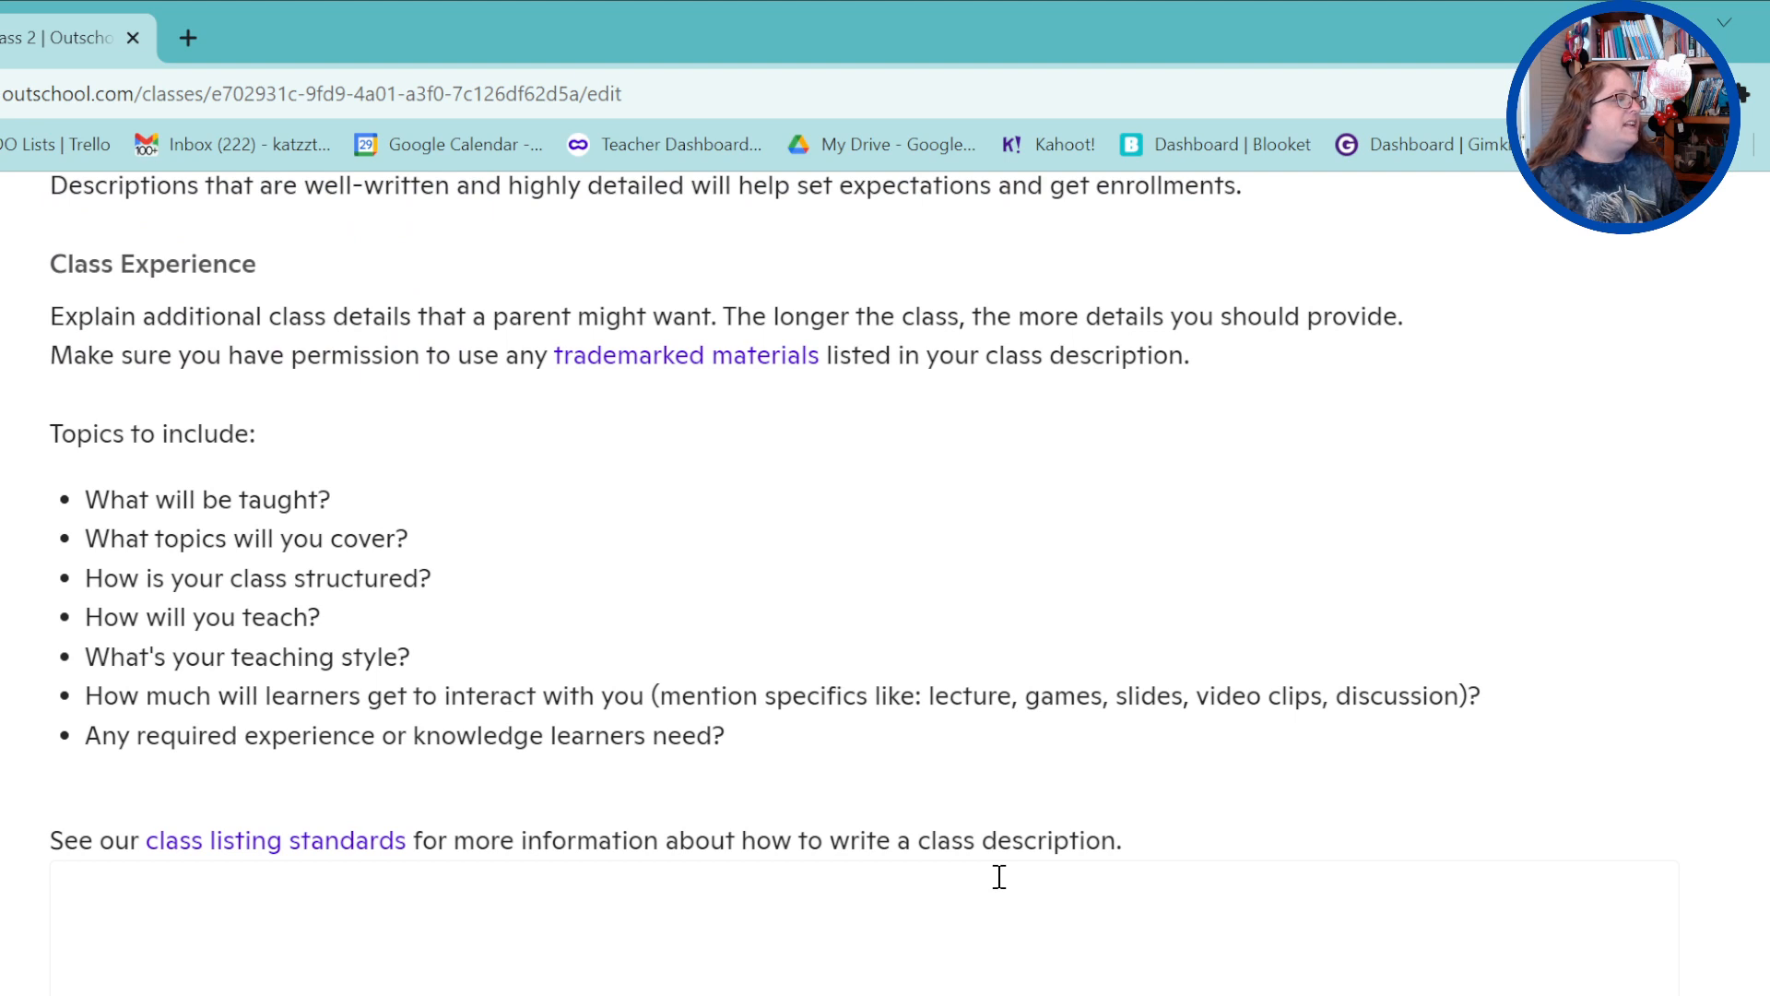
{"action": "scroll", "coordinate": [999, 876], "scroll_direction": "down", "scroll_amount": 6}
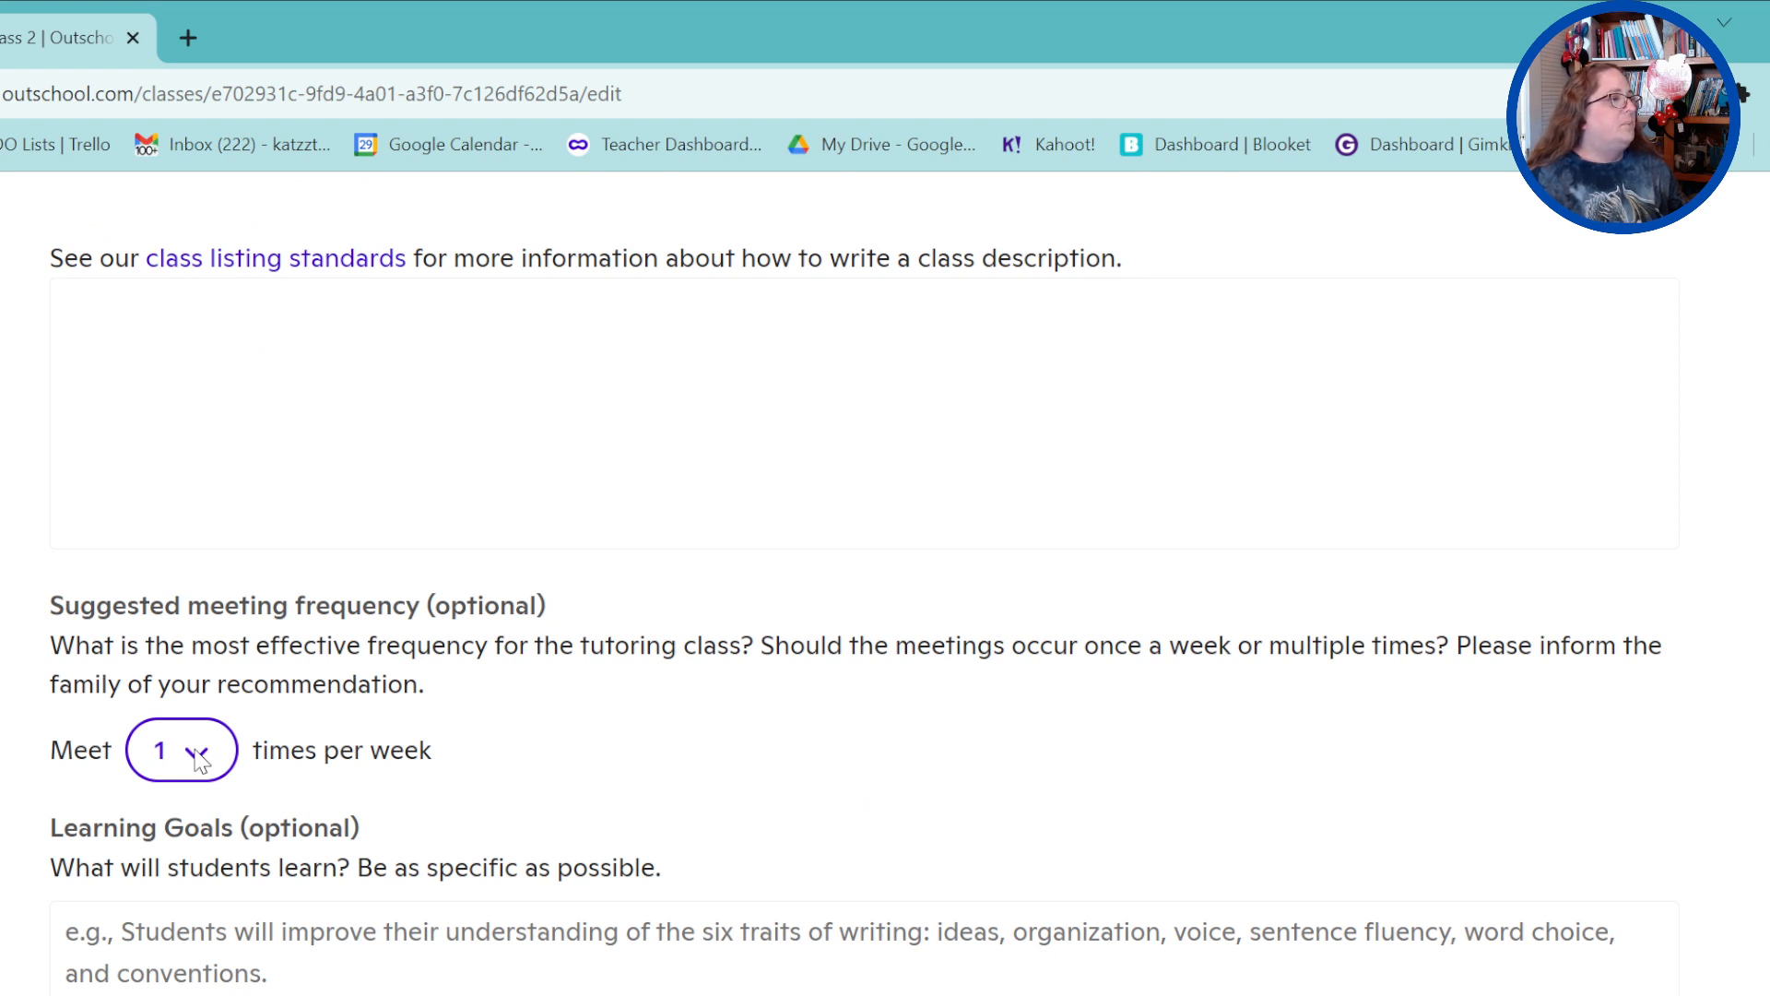
{"action": "scroll", "coordinate": [534, 781], "scroll_direction": "down", "scroll_amount": 2}
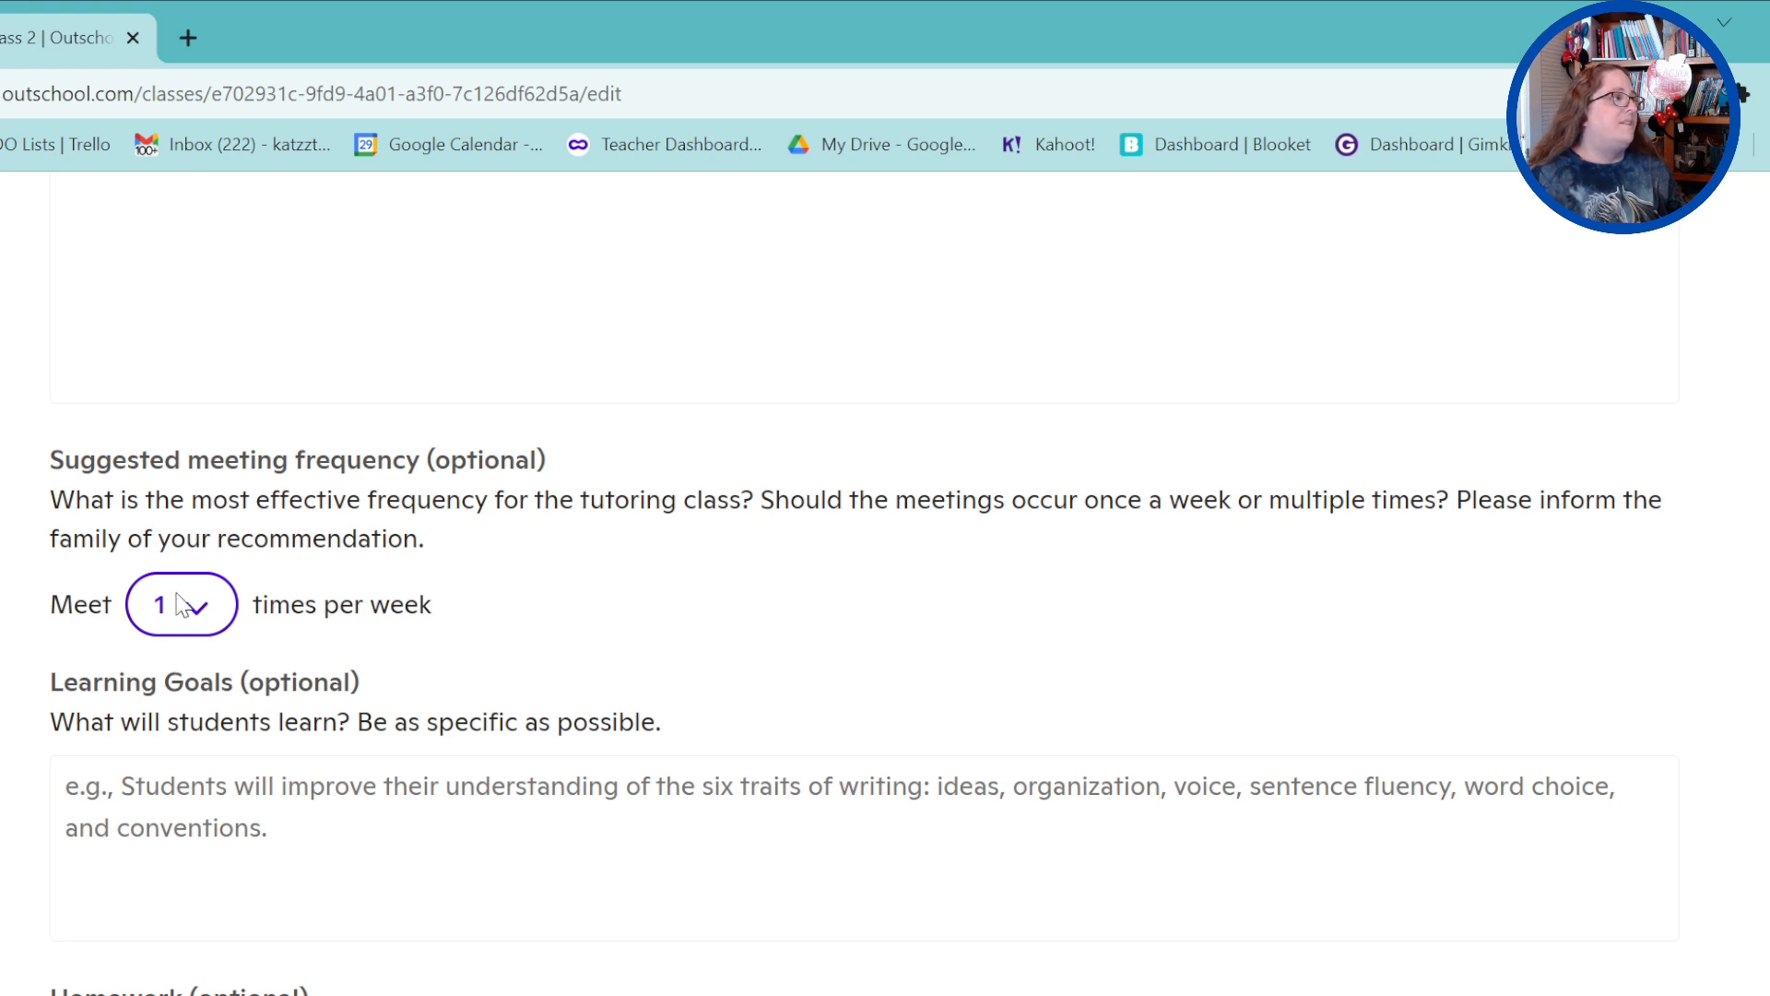
{"action": "scroll", "coordinate": [522, 814], "scroll_direction": "down", "scroll_amount": 3}
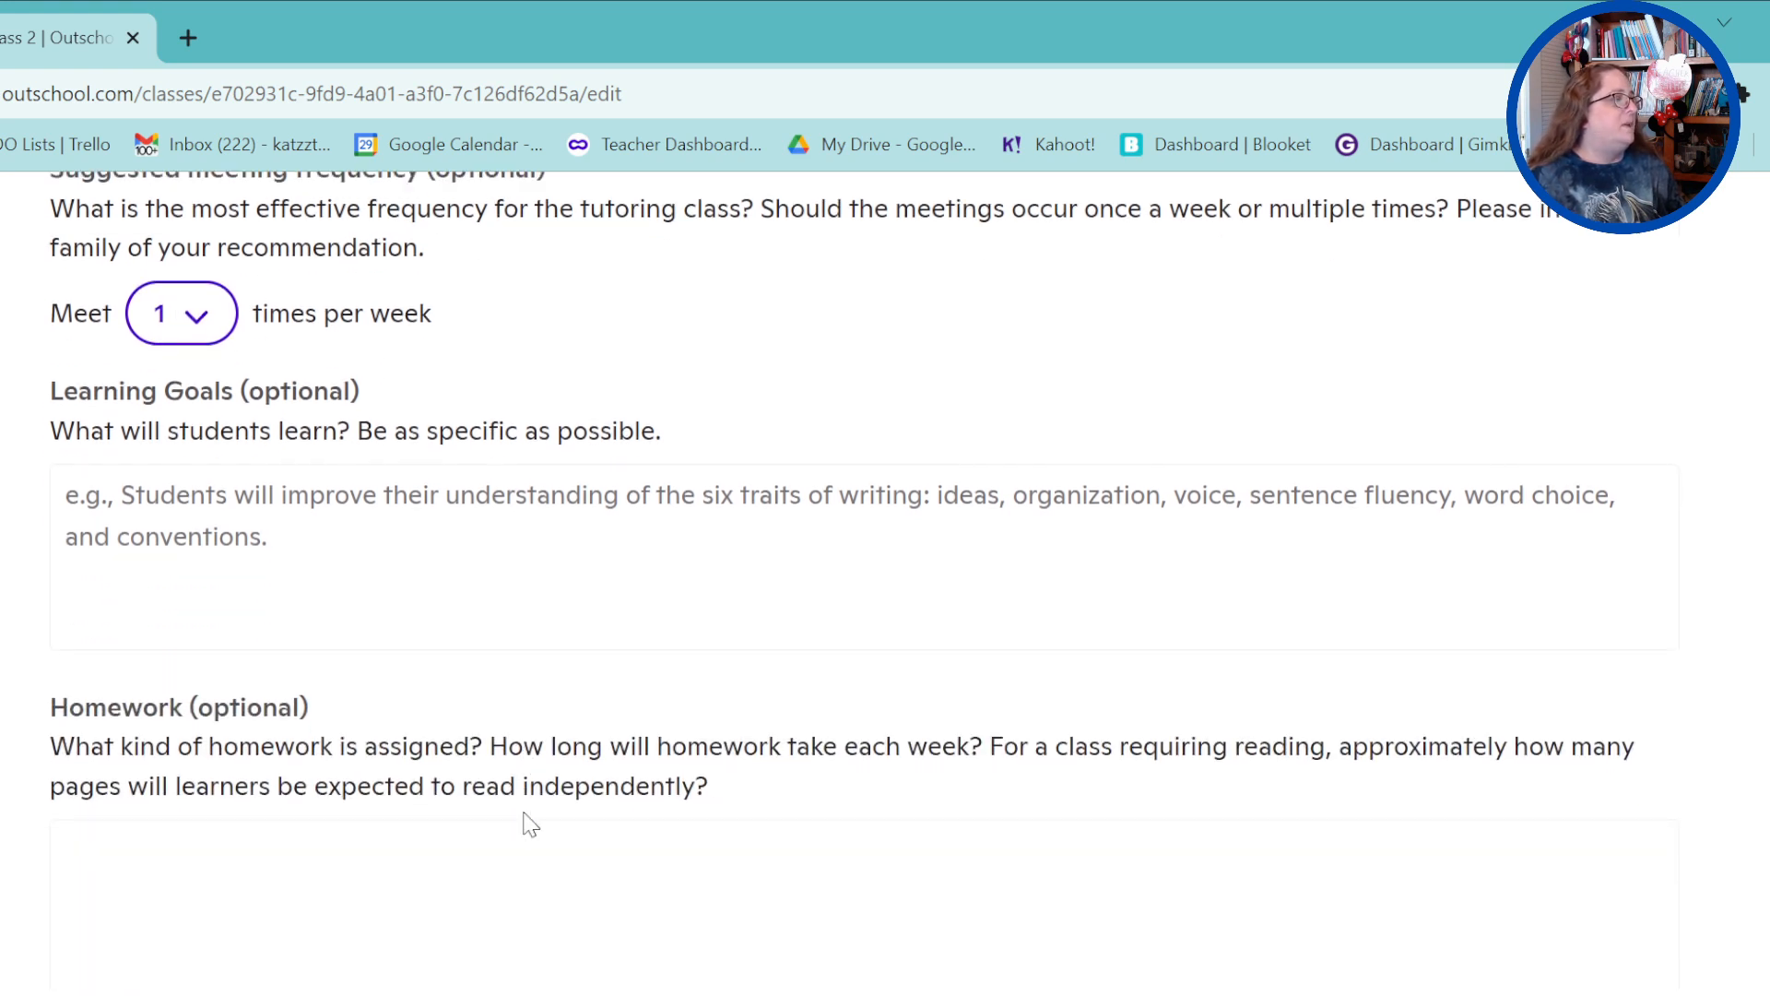
{"action": "scroll", "coordinate": [630, 801], "scroll_direction": "down", "scroll_amount": 6}
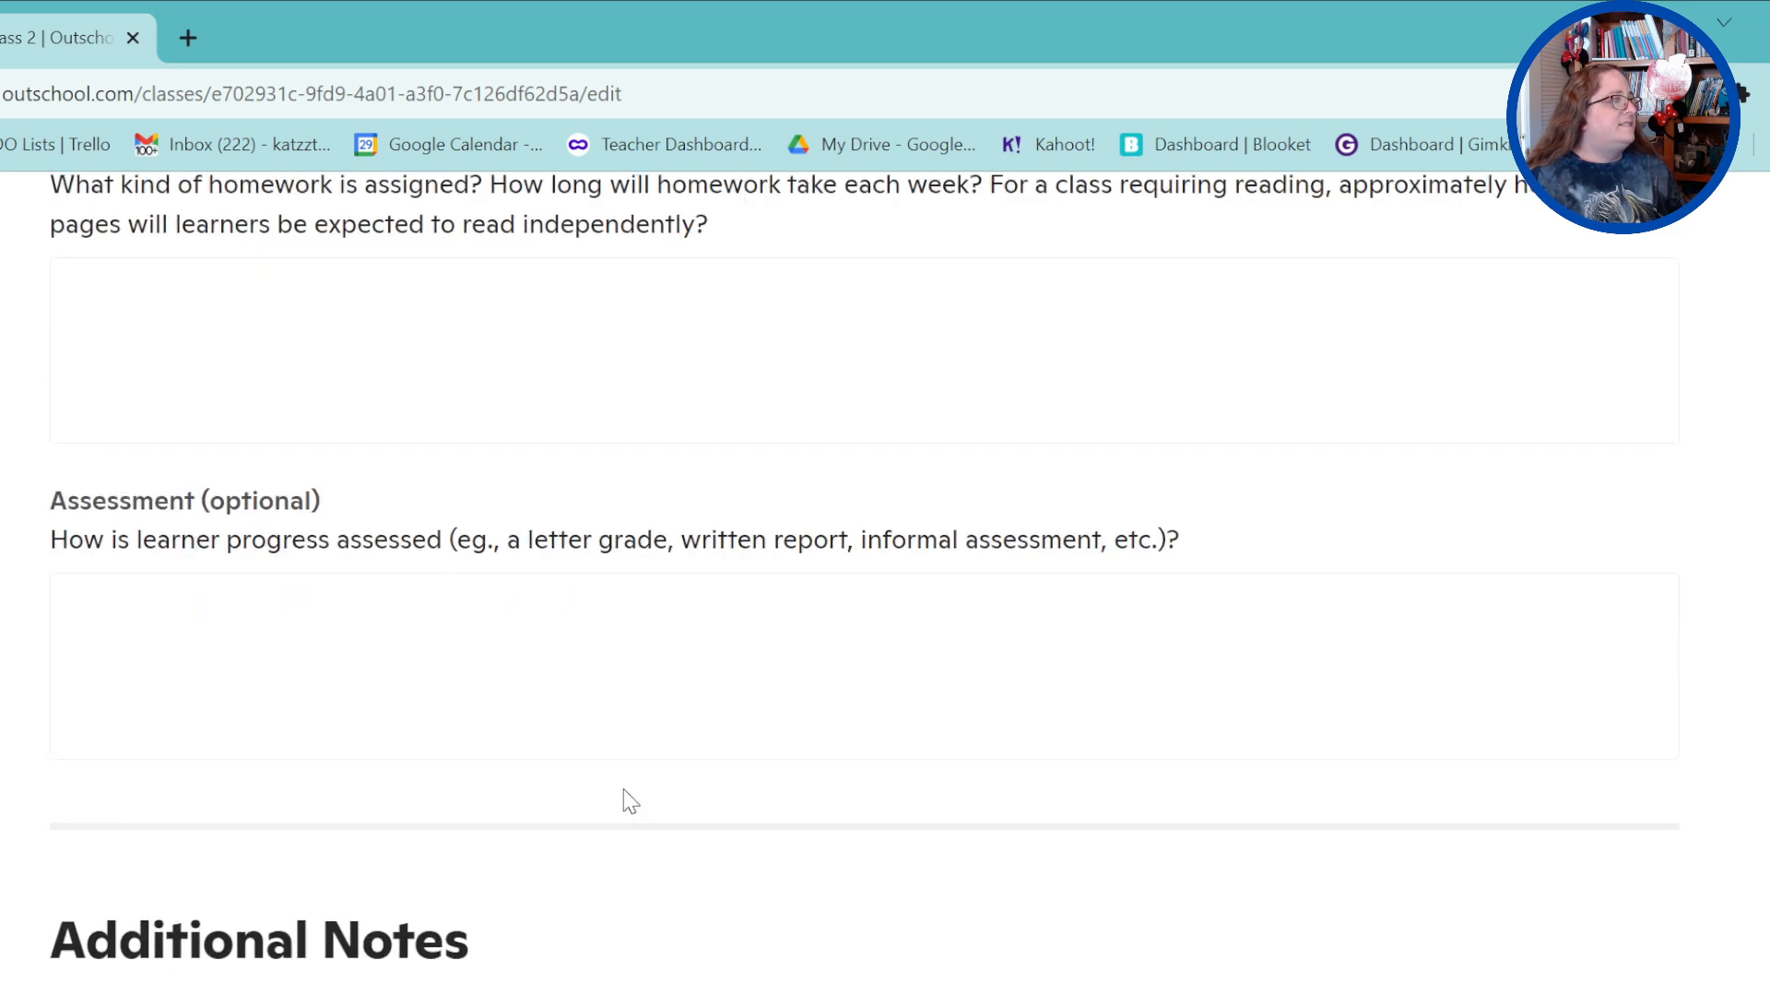
{"action": "scroll", "coordinate": [629, 800], "scroll_direction": "down", "scroll_amount": 4}
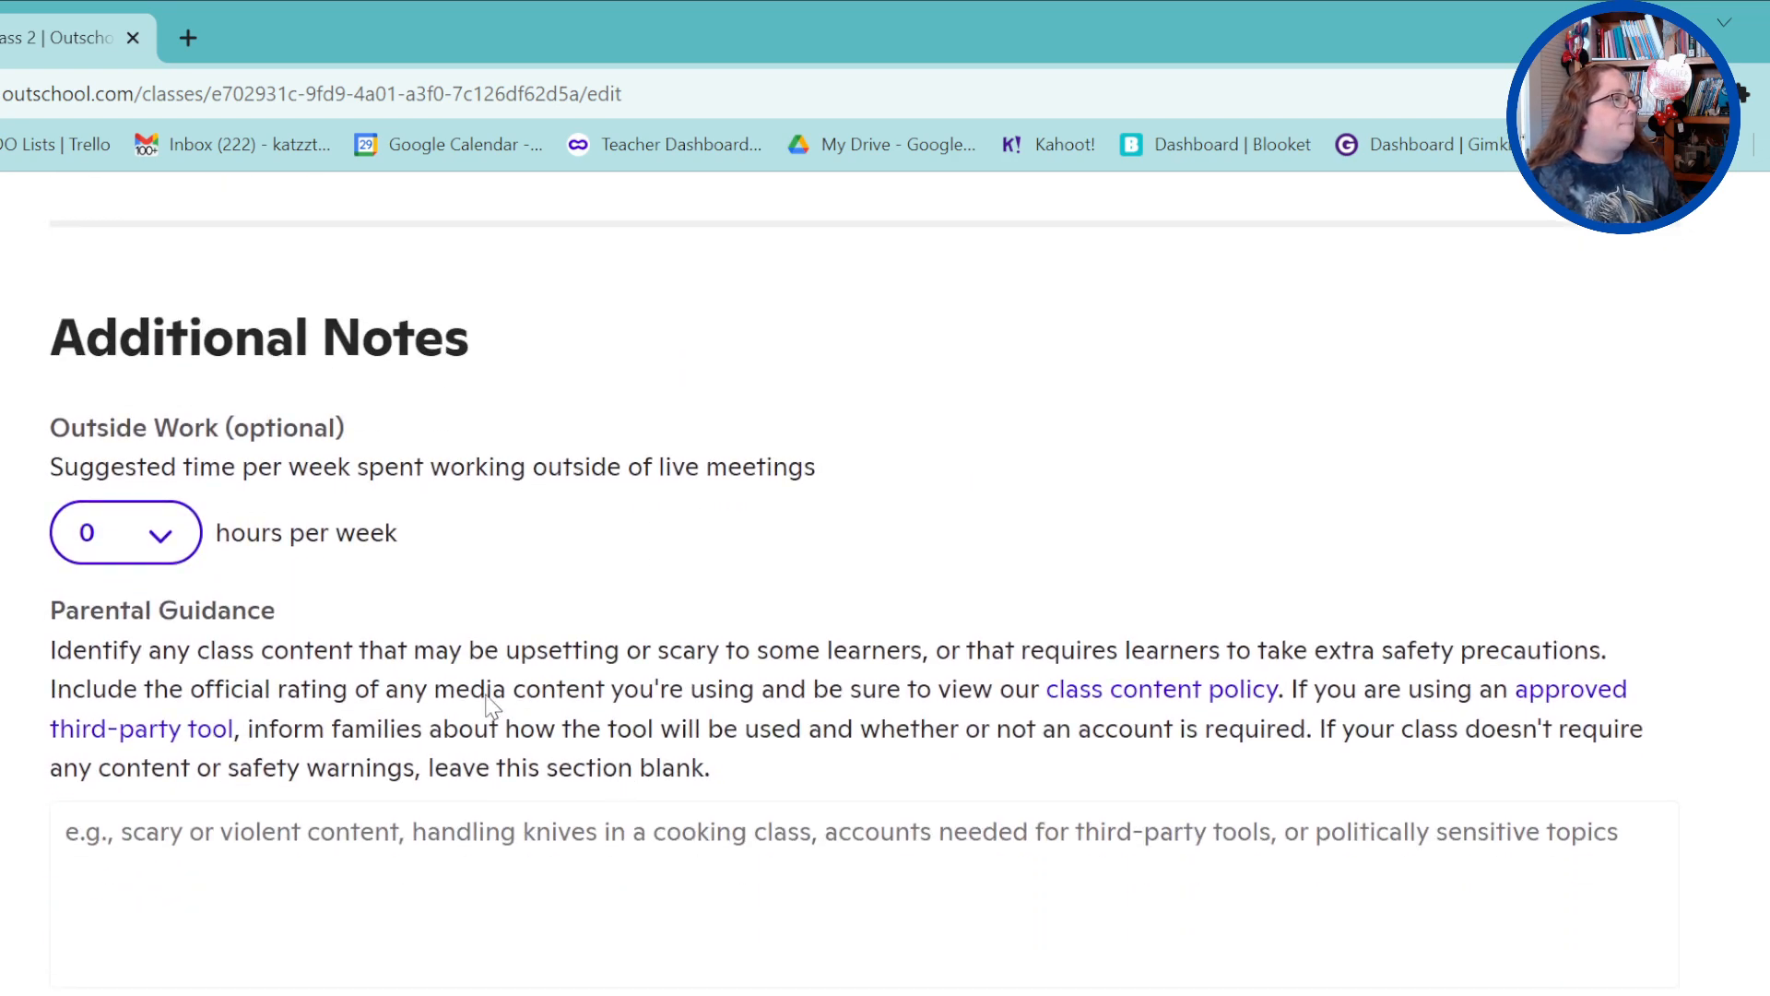
{"action": "scroll", "coordinate": [551, 804], "scroll_direction": "down", "scroll_amount": 13}
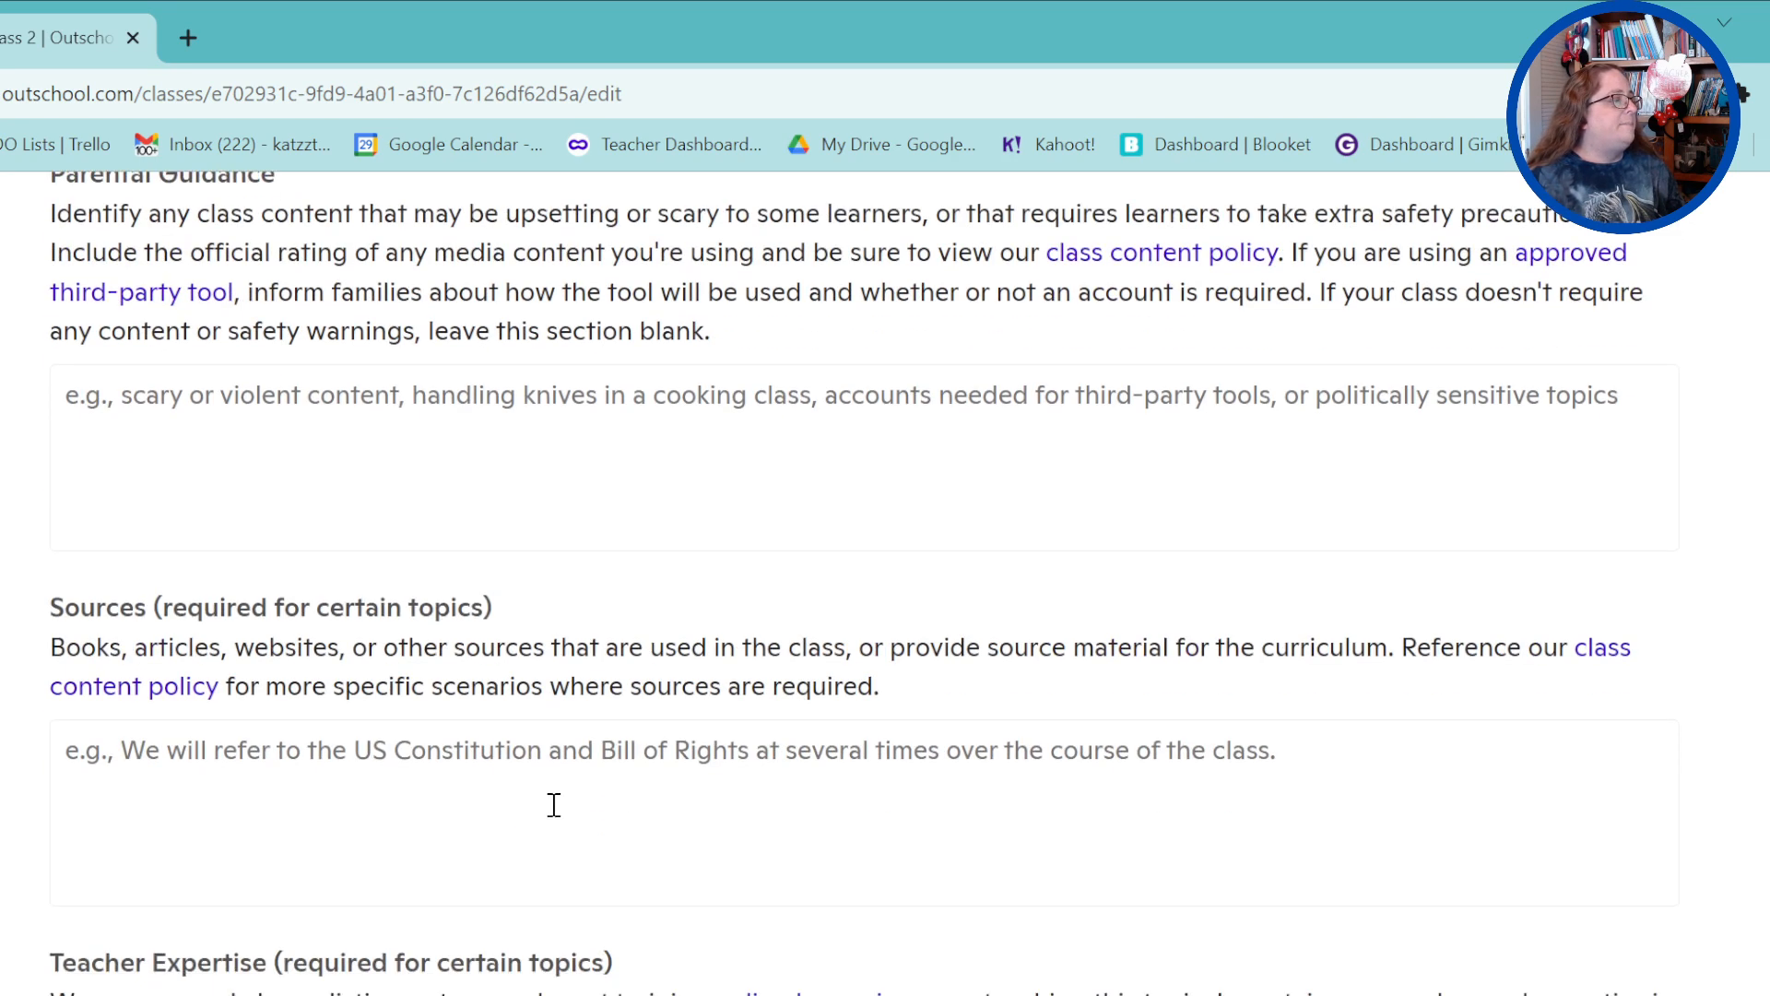
{"action": "scroll", "coordinate": [551, 813], "scroll_direction": "down", "scroll_amount": 4}
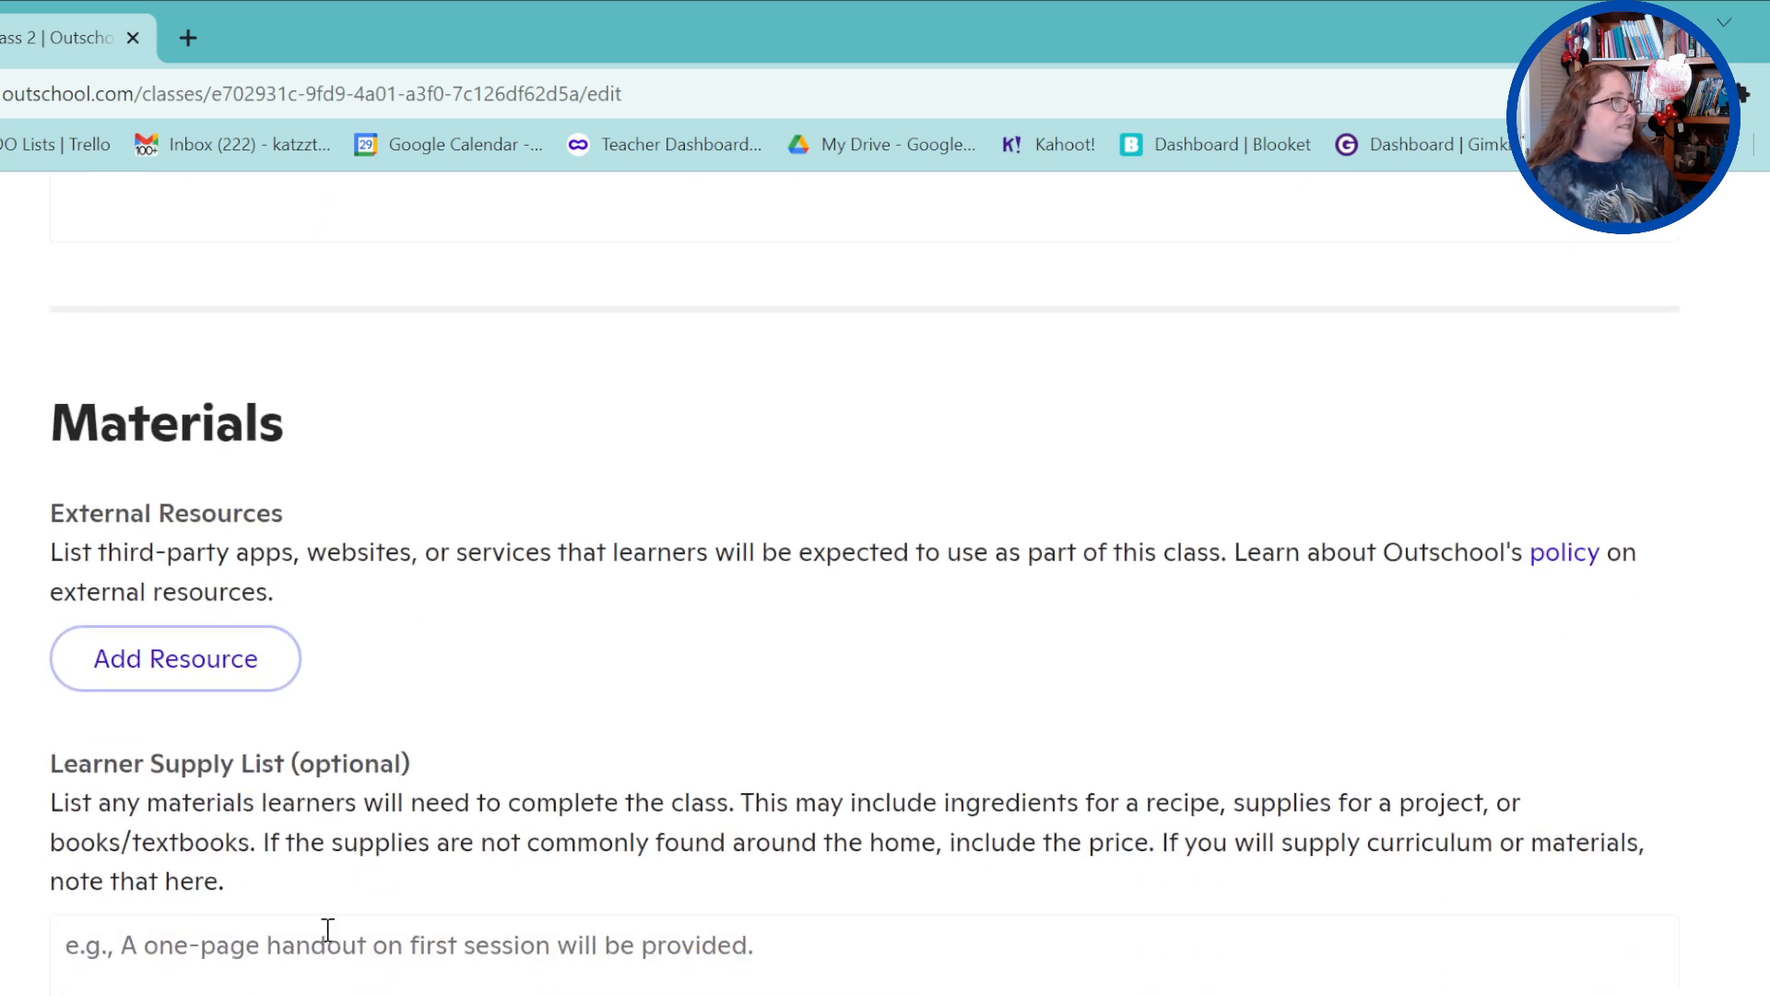
{"action": "scroll", "coordinate": [482, 820], "scroll_direction": "down", "scroll_amount": 6}
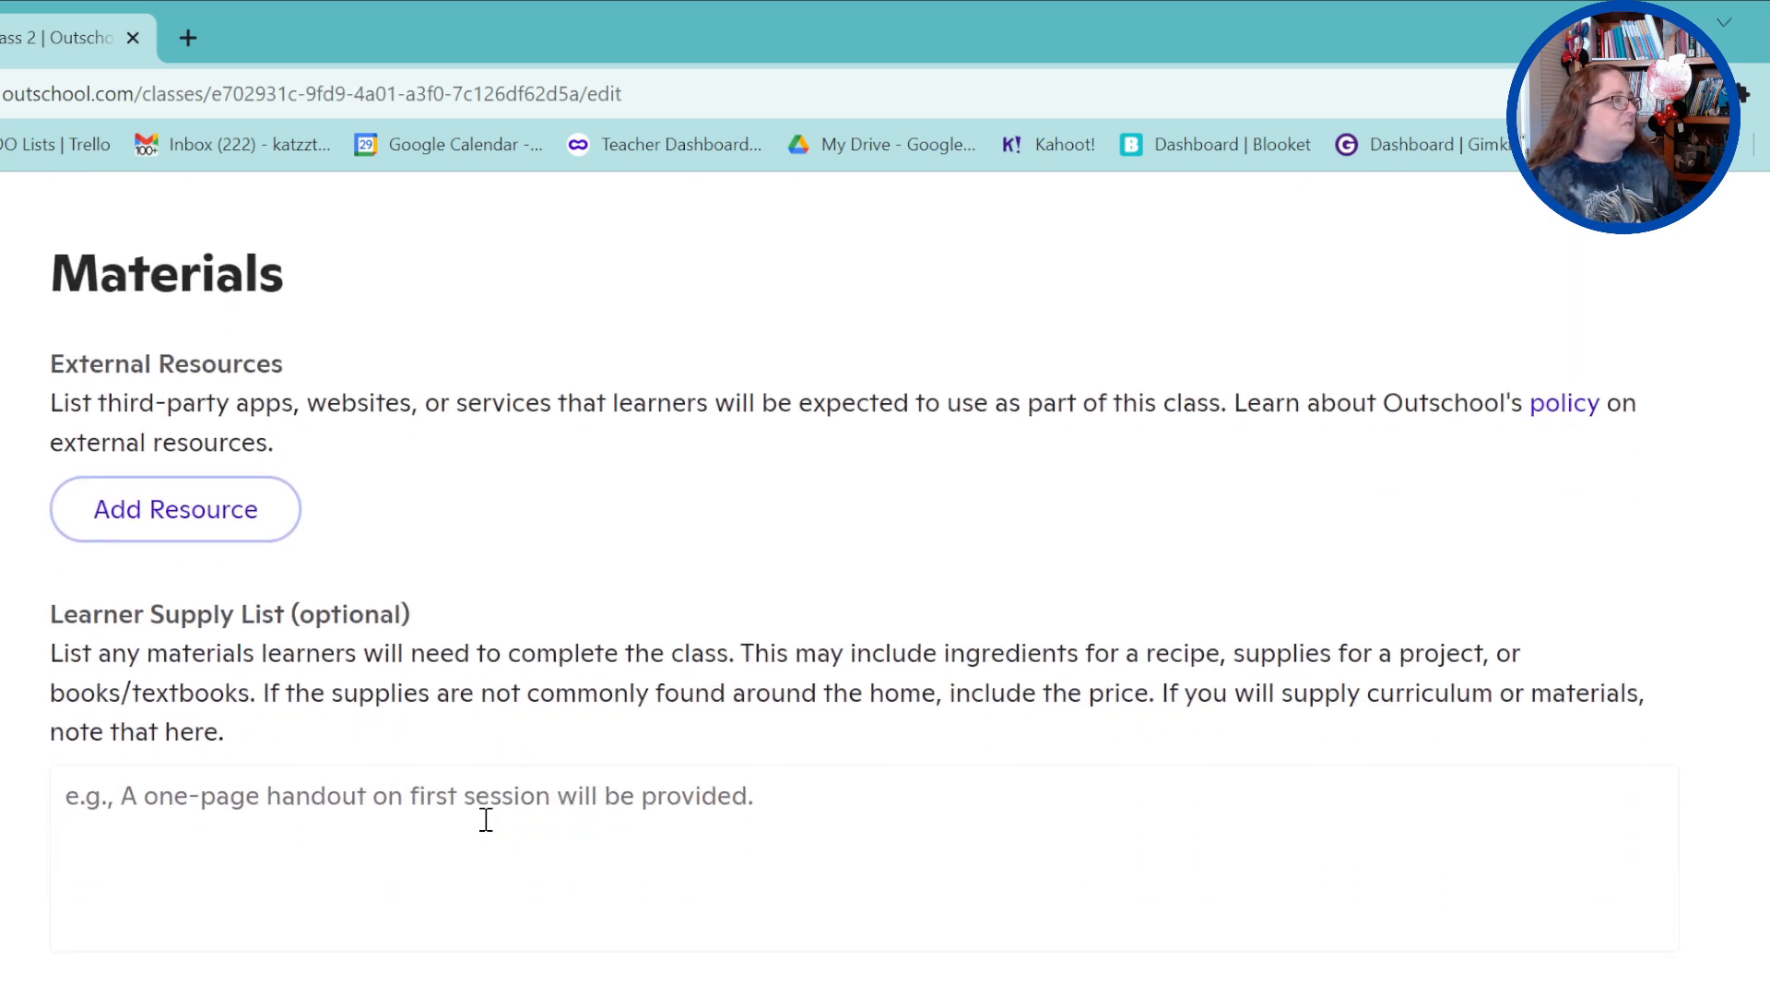
{"action": "scroll", "coordinate": [581, 779], "scroll_direction": "down", "scroll_amount": 5}
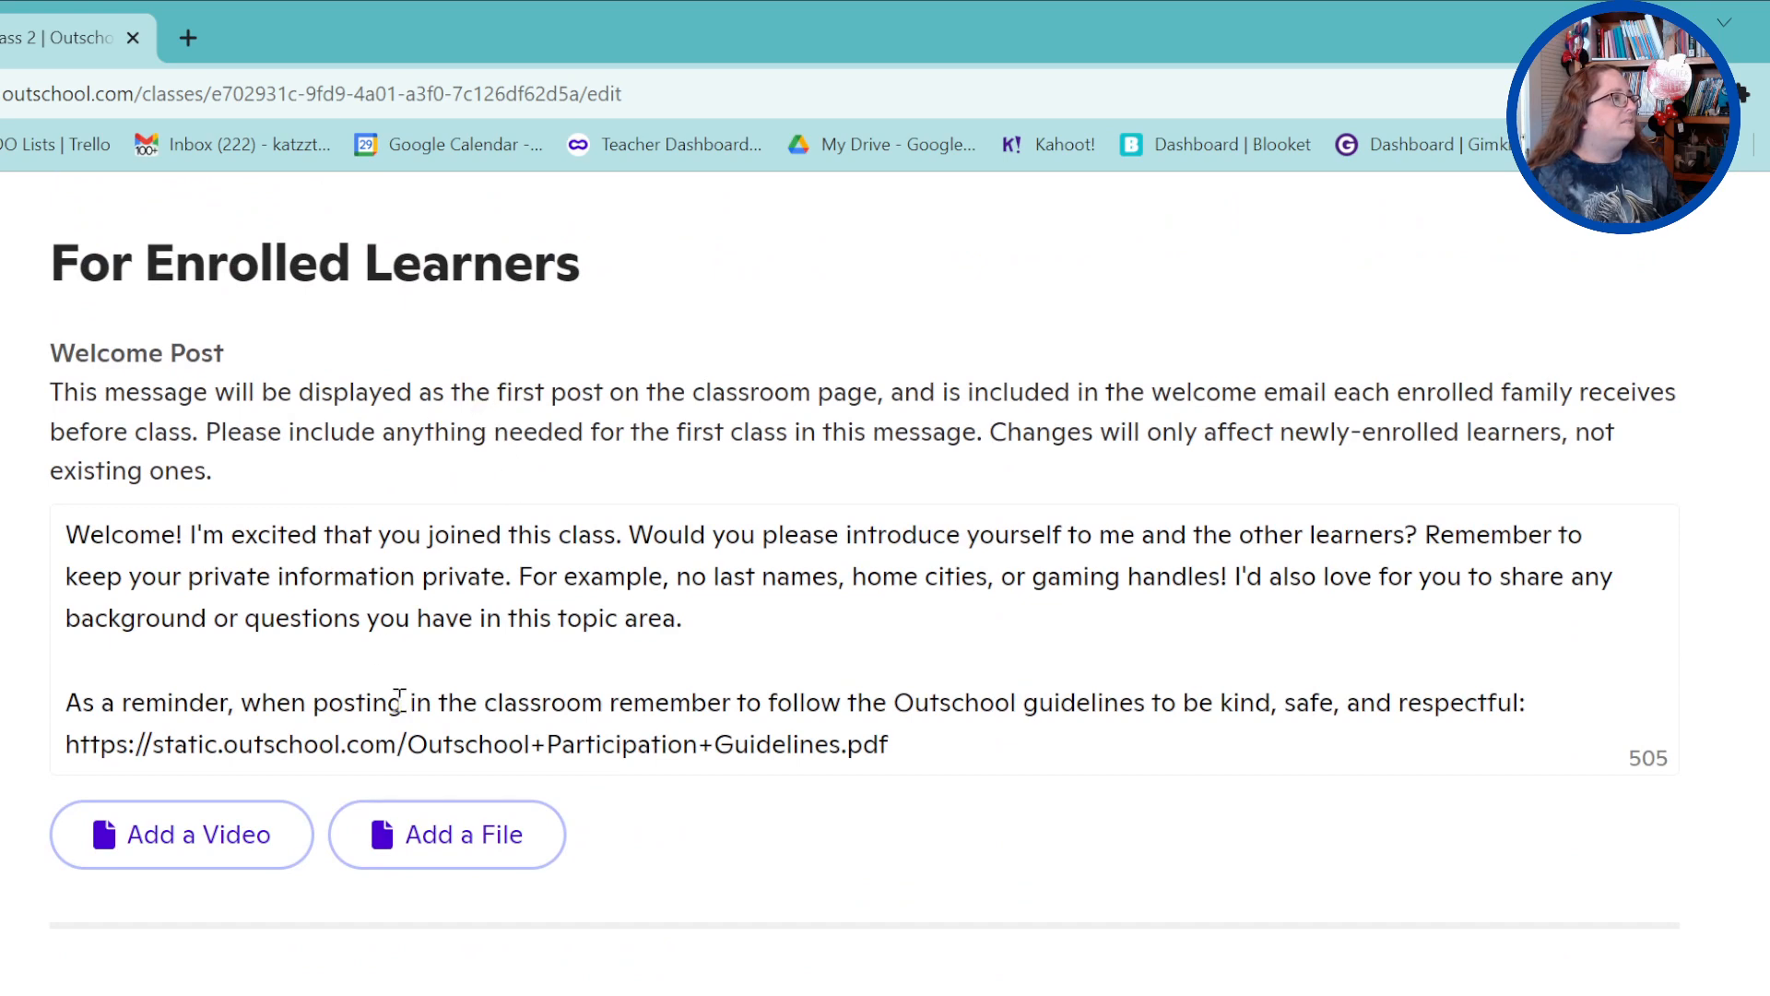
{"action": "scroll", "coordinate": [621, 593], "scroll_direction": "down", "scroll_amount": 5}
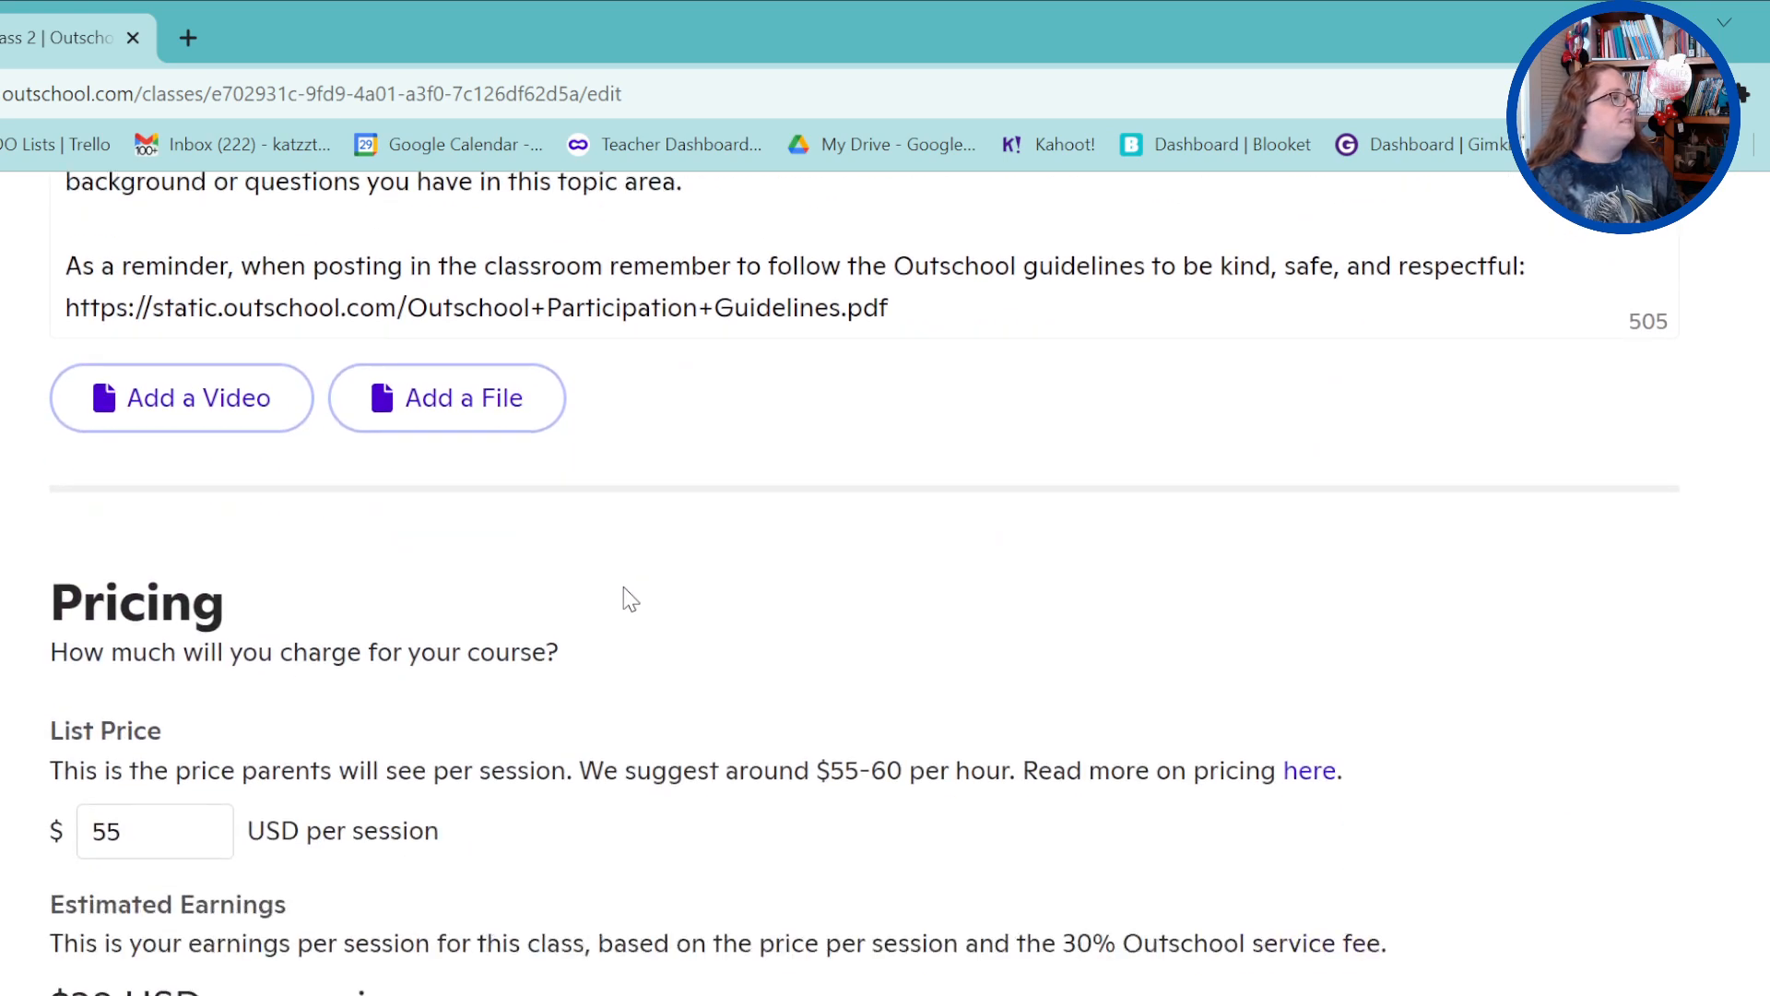
{"action": "scroll", "coordinate": [623, 592], "scroll_direction": "down", "scroll_amount": 2}
{"action": "scroll", "coordinate": [626, 597], "scroll_direction": "down", "scroll_amount": 2}
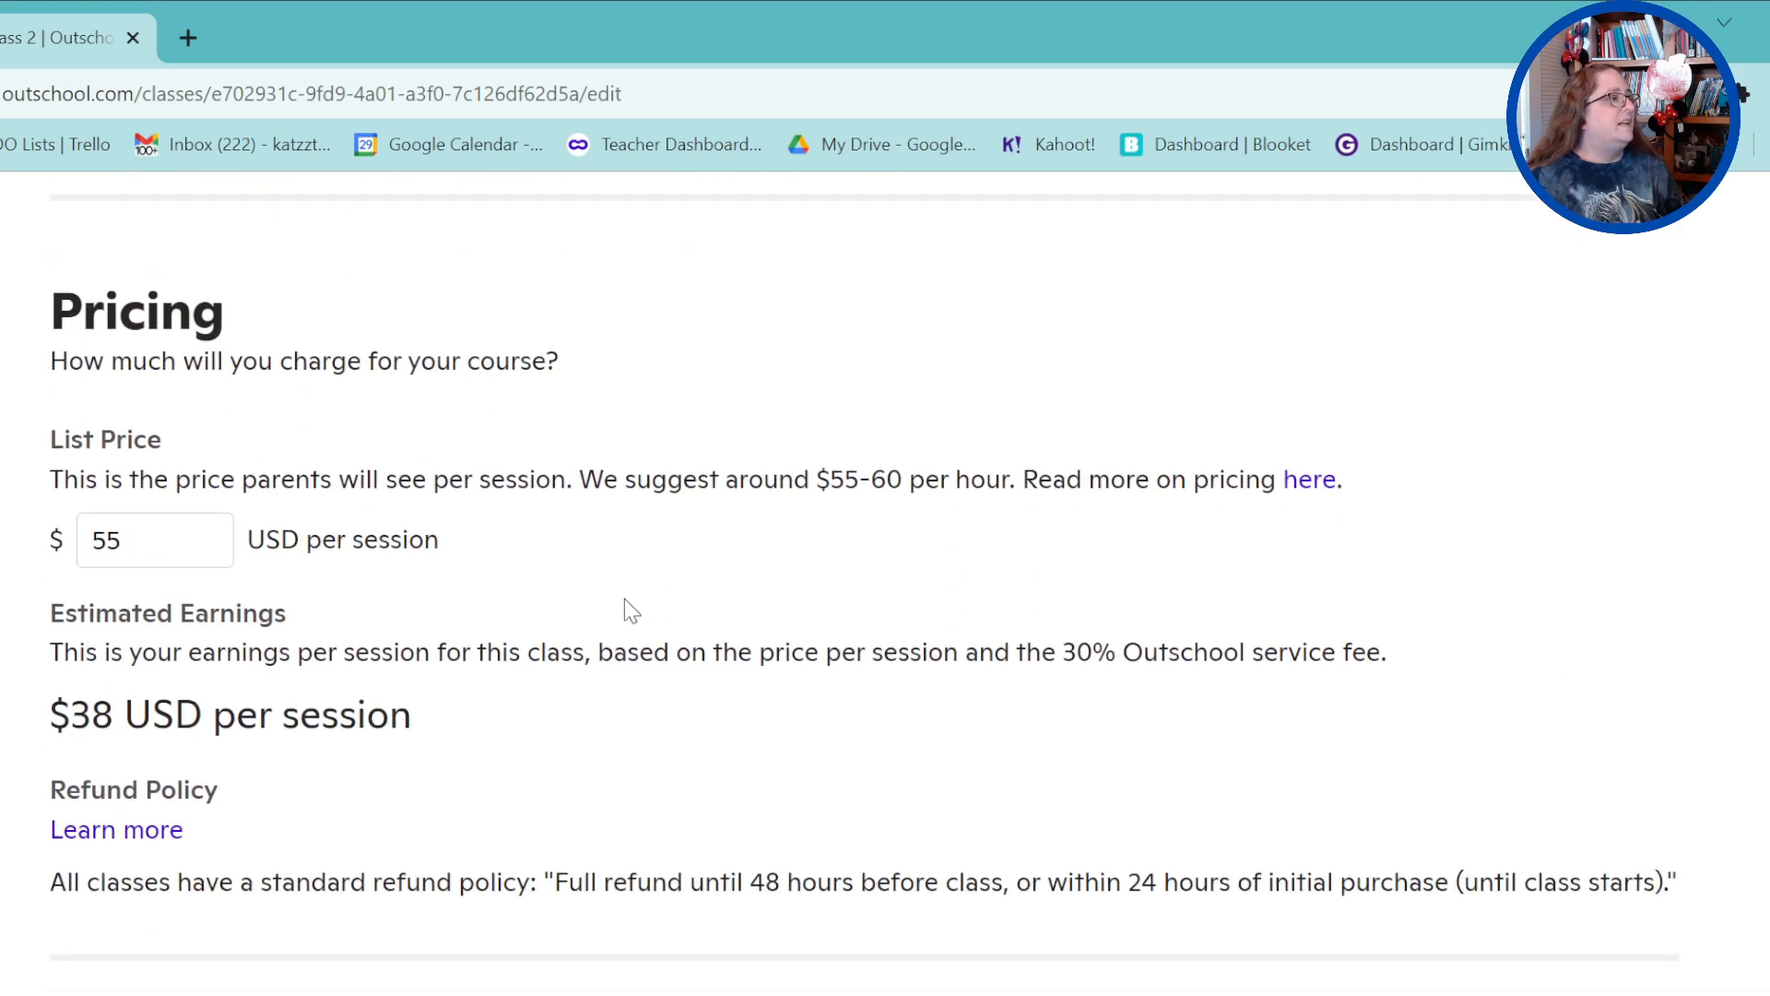
{"action": "scroll", "coordinate": [623, 600], "scroll_direction": "up", "scroll_amount": 2}
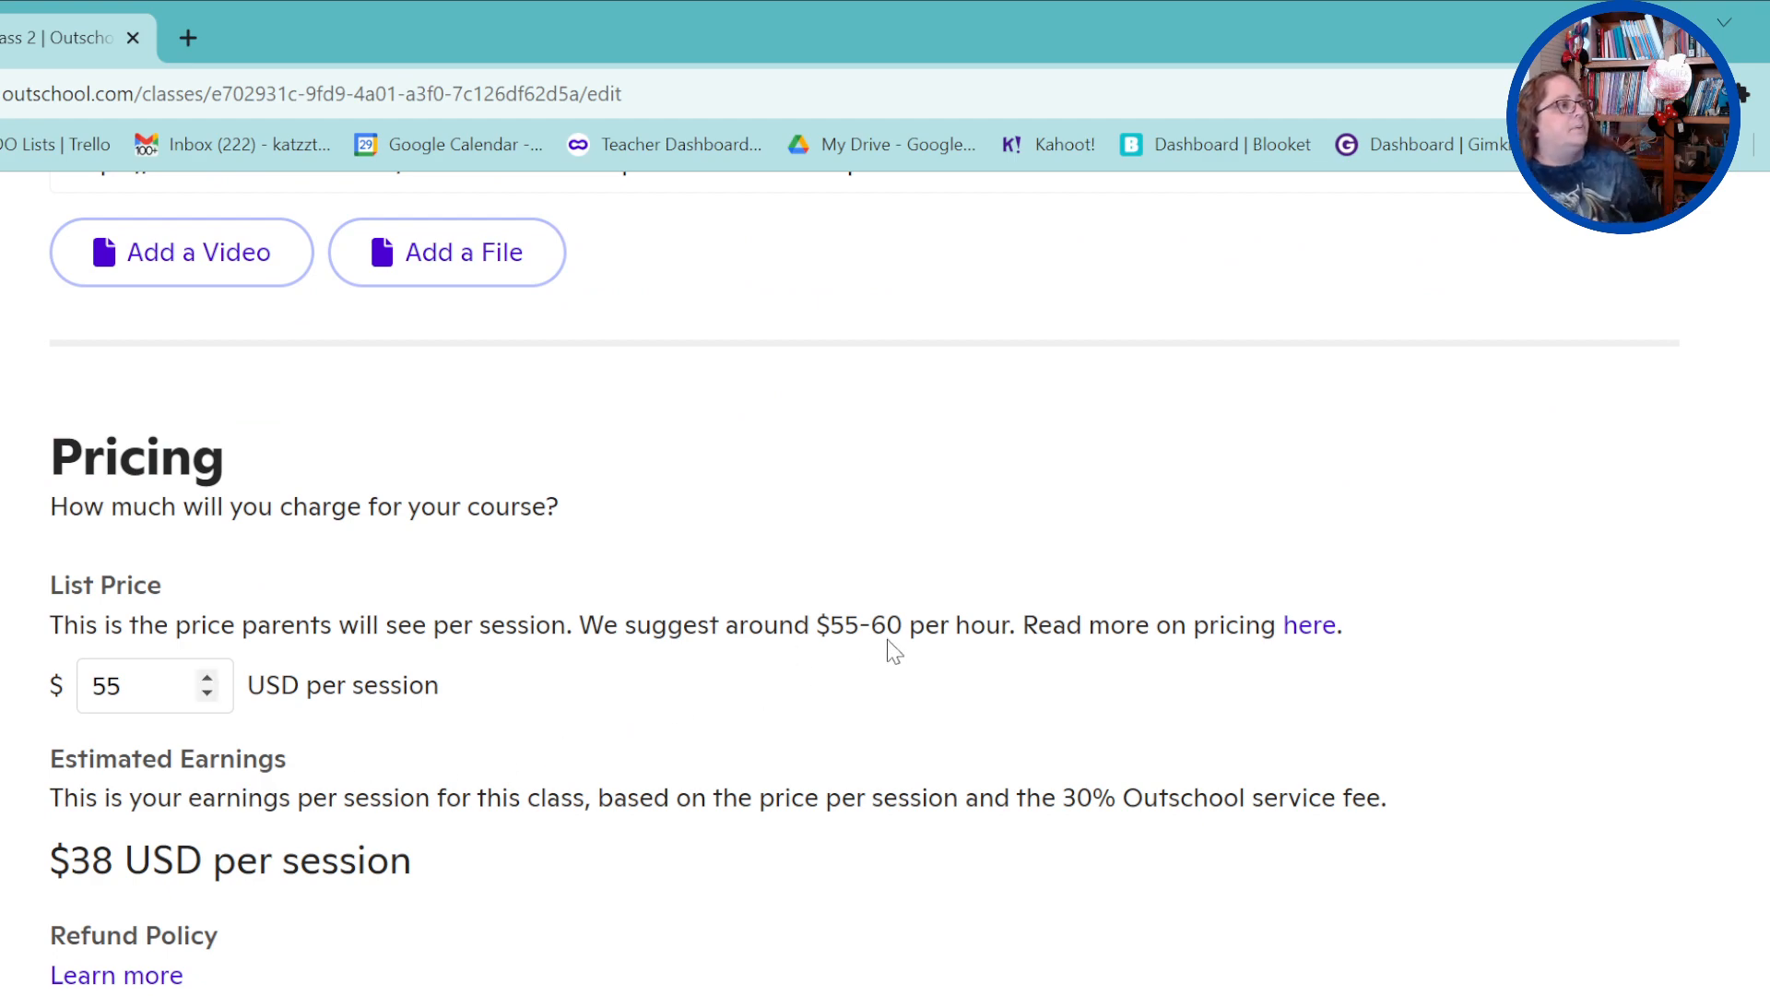
Recheck the session duration in the Class Format section and return to the list price in the Pricing section
{"action": "scroll", "coordinate": [782, 676], "scroll_direction": "up", "scroll_amount": 10}
{"action": "scroll", "coordinate": [786, 569], "scroll_direction": "down", "scroll_amount": 3}
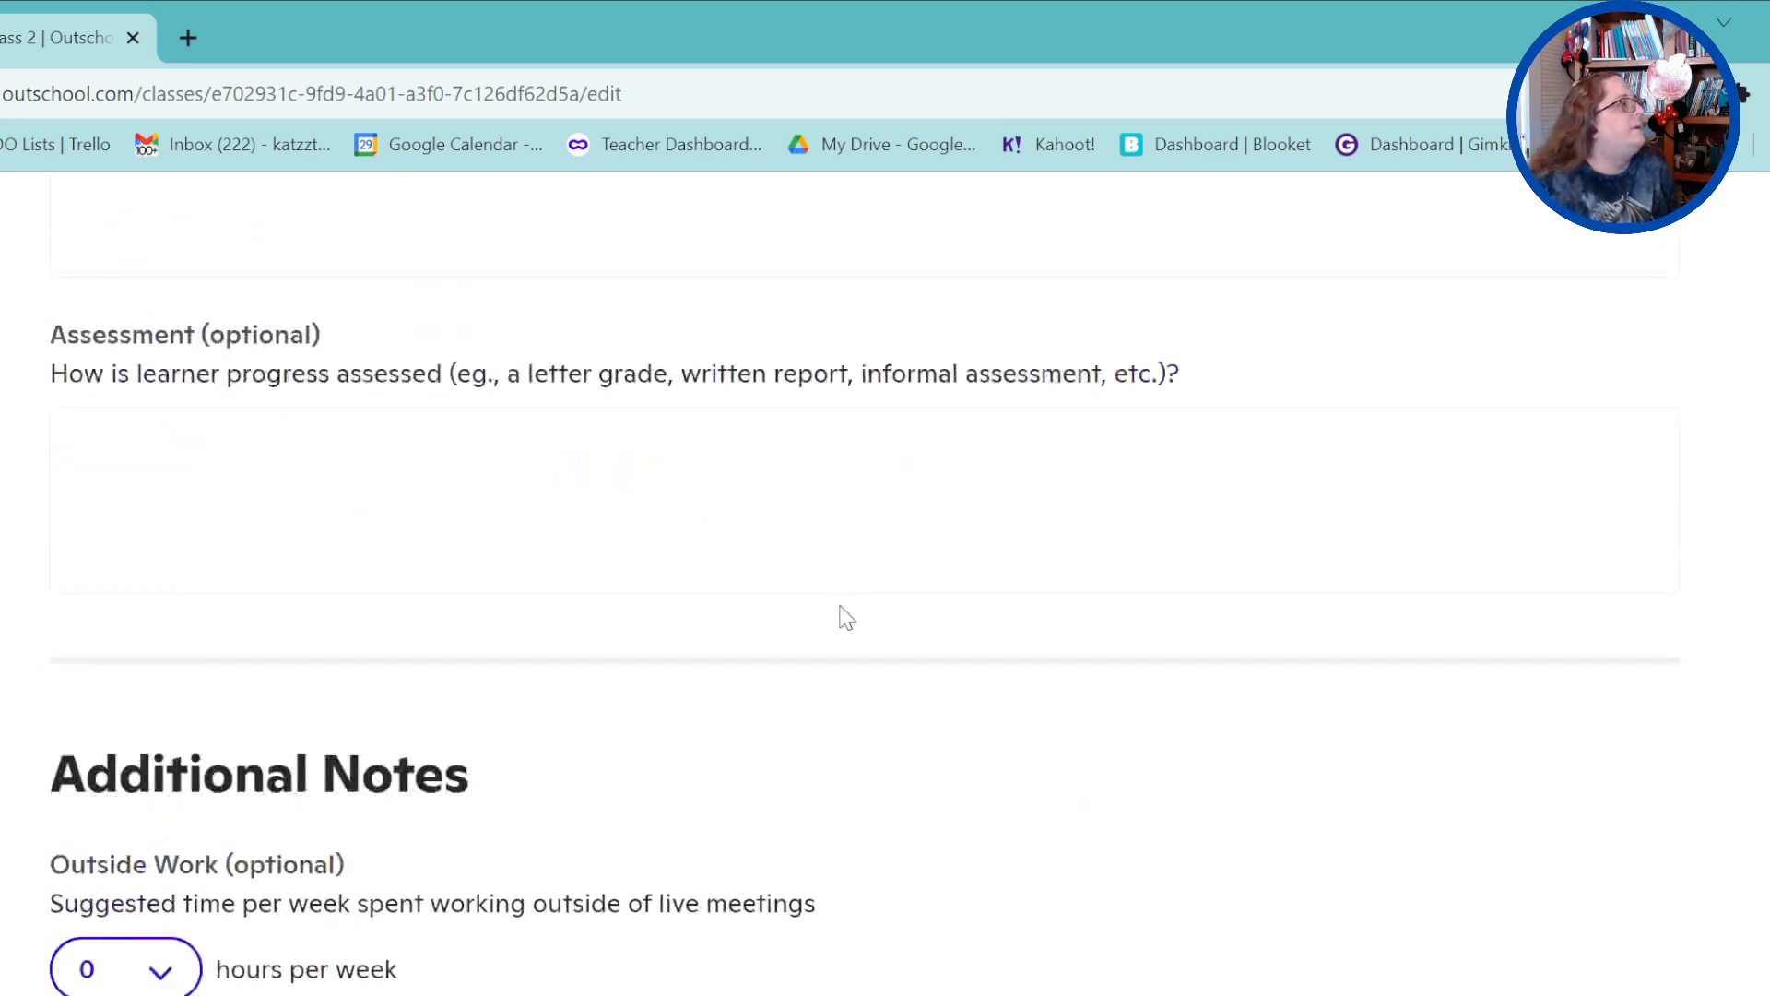
{"action": "scroll", "coordinate": [846, 618], "scroll_direction": "up", "scroll_amount": 15}
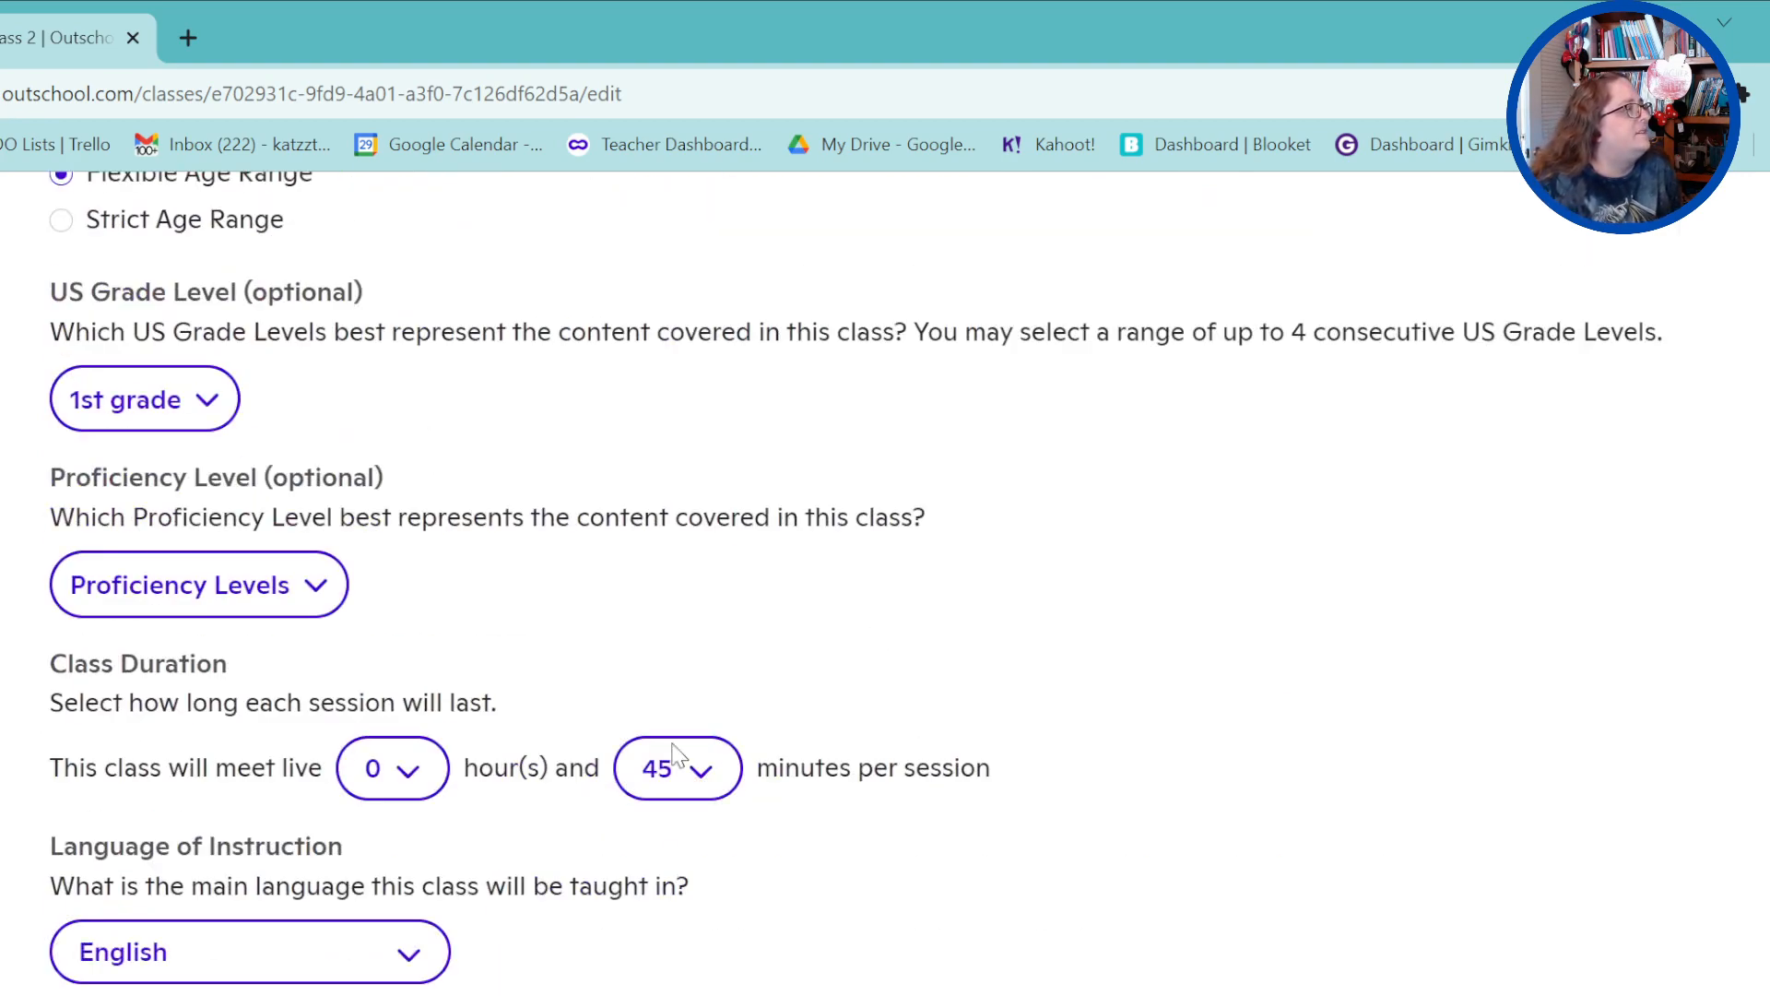
{"action": "scroll", "coordinate": [743, 779], "scroll_direction": "down", "scroll_amount": 10}
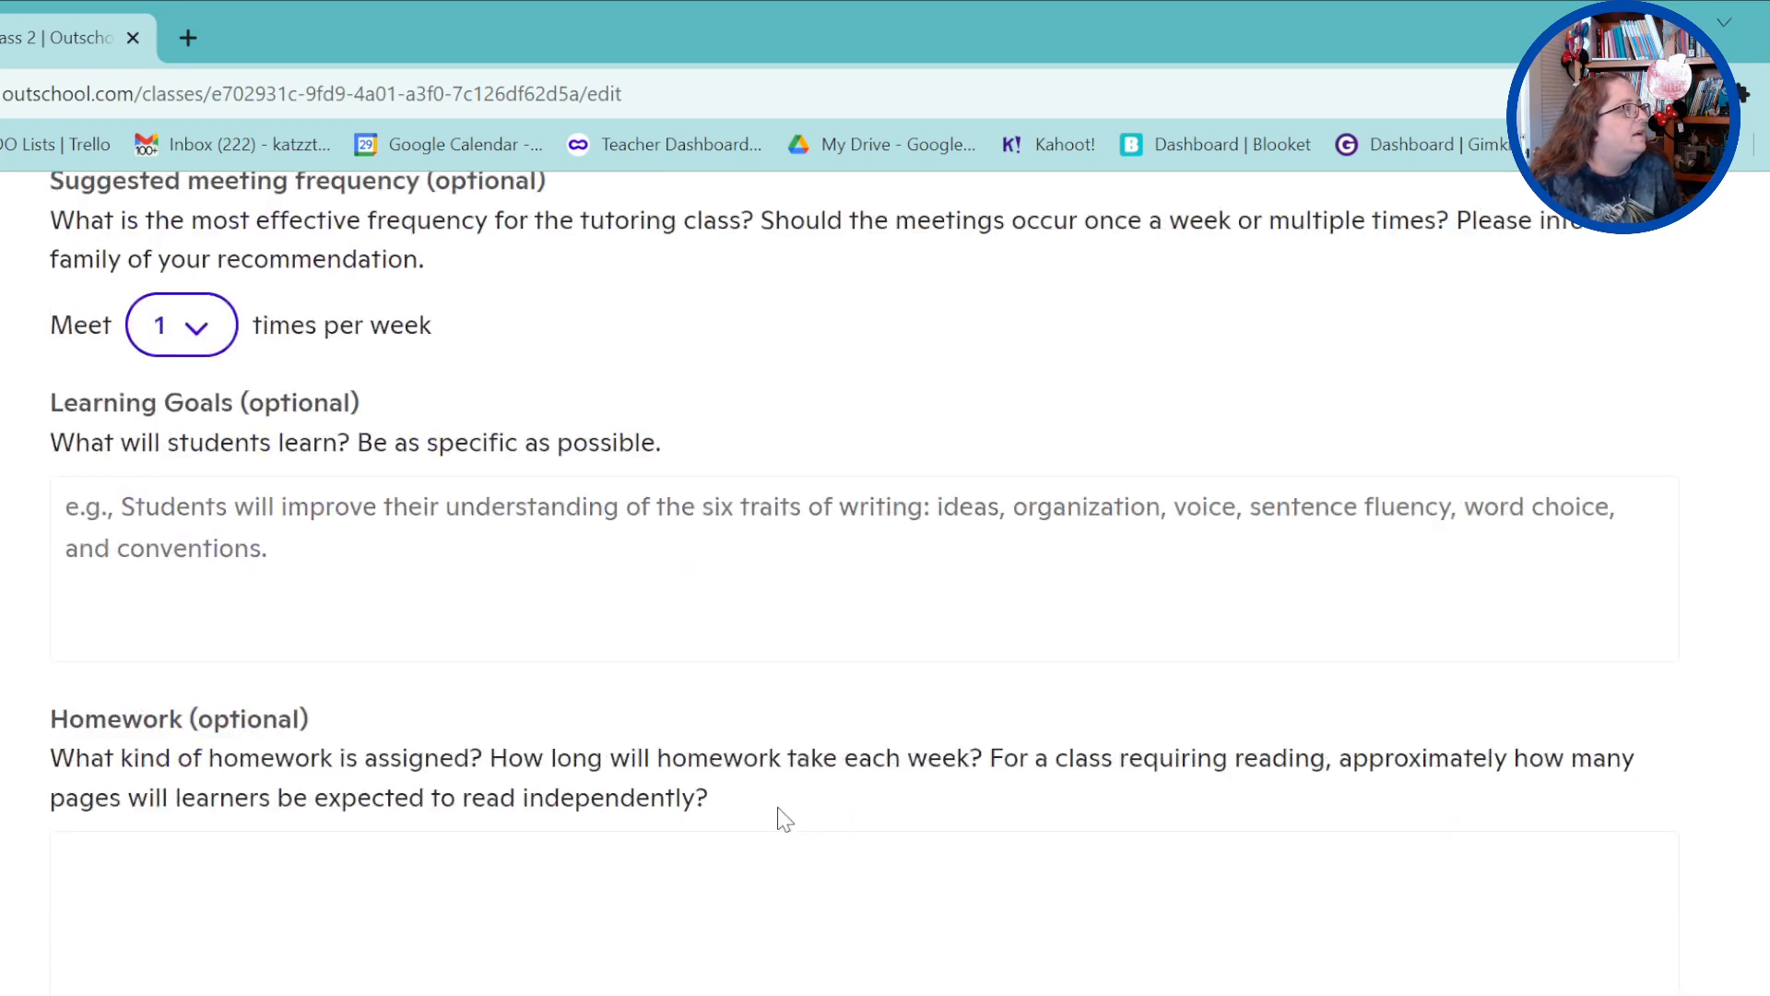
{"action": "scroll", "coordinate": [782, 819], "scroll_direction": "down", "scroll_amount": 20}
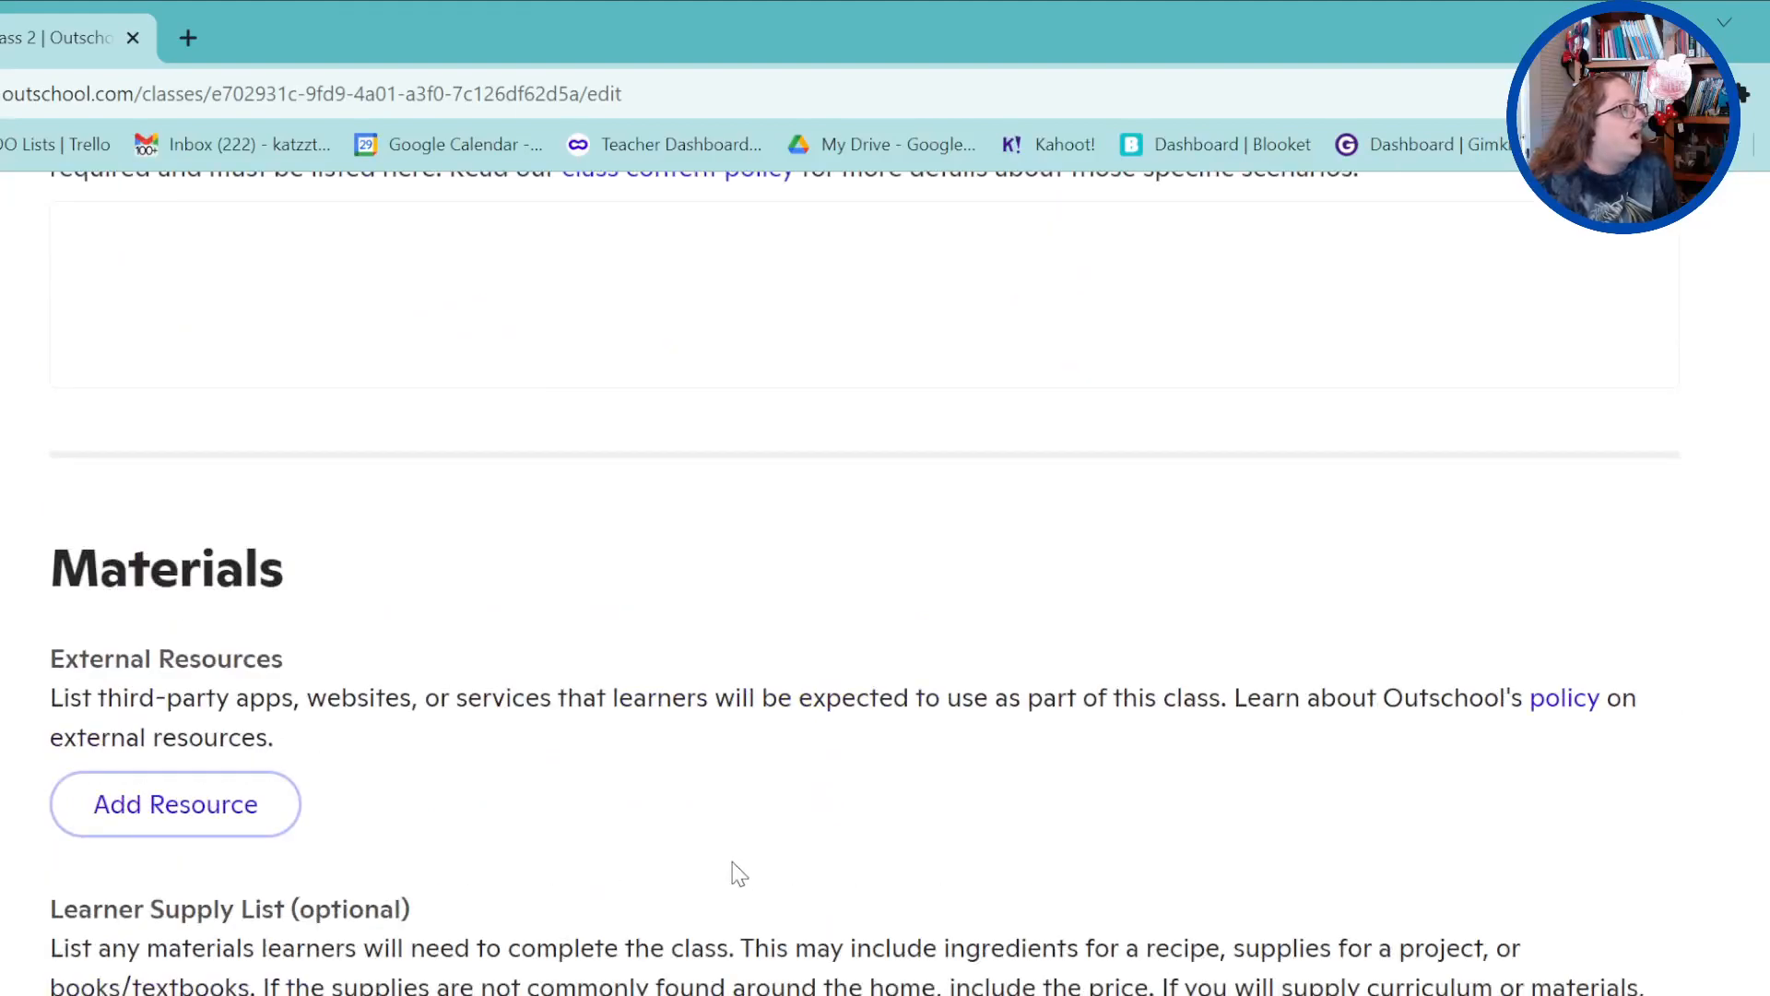
{"action": "scroll", "coordinate": [740, 873], "scroll_direction": "down", "scroll_amount": 15}
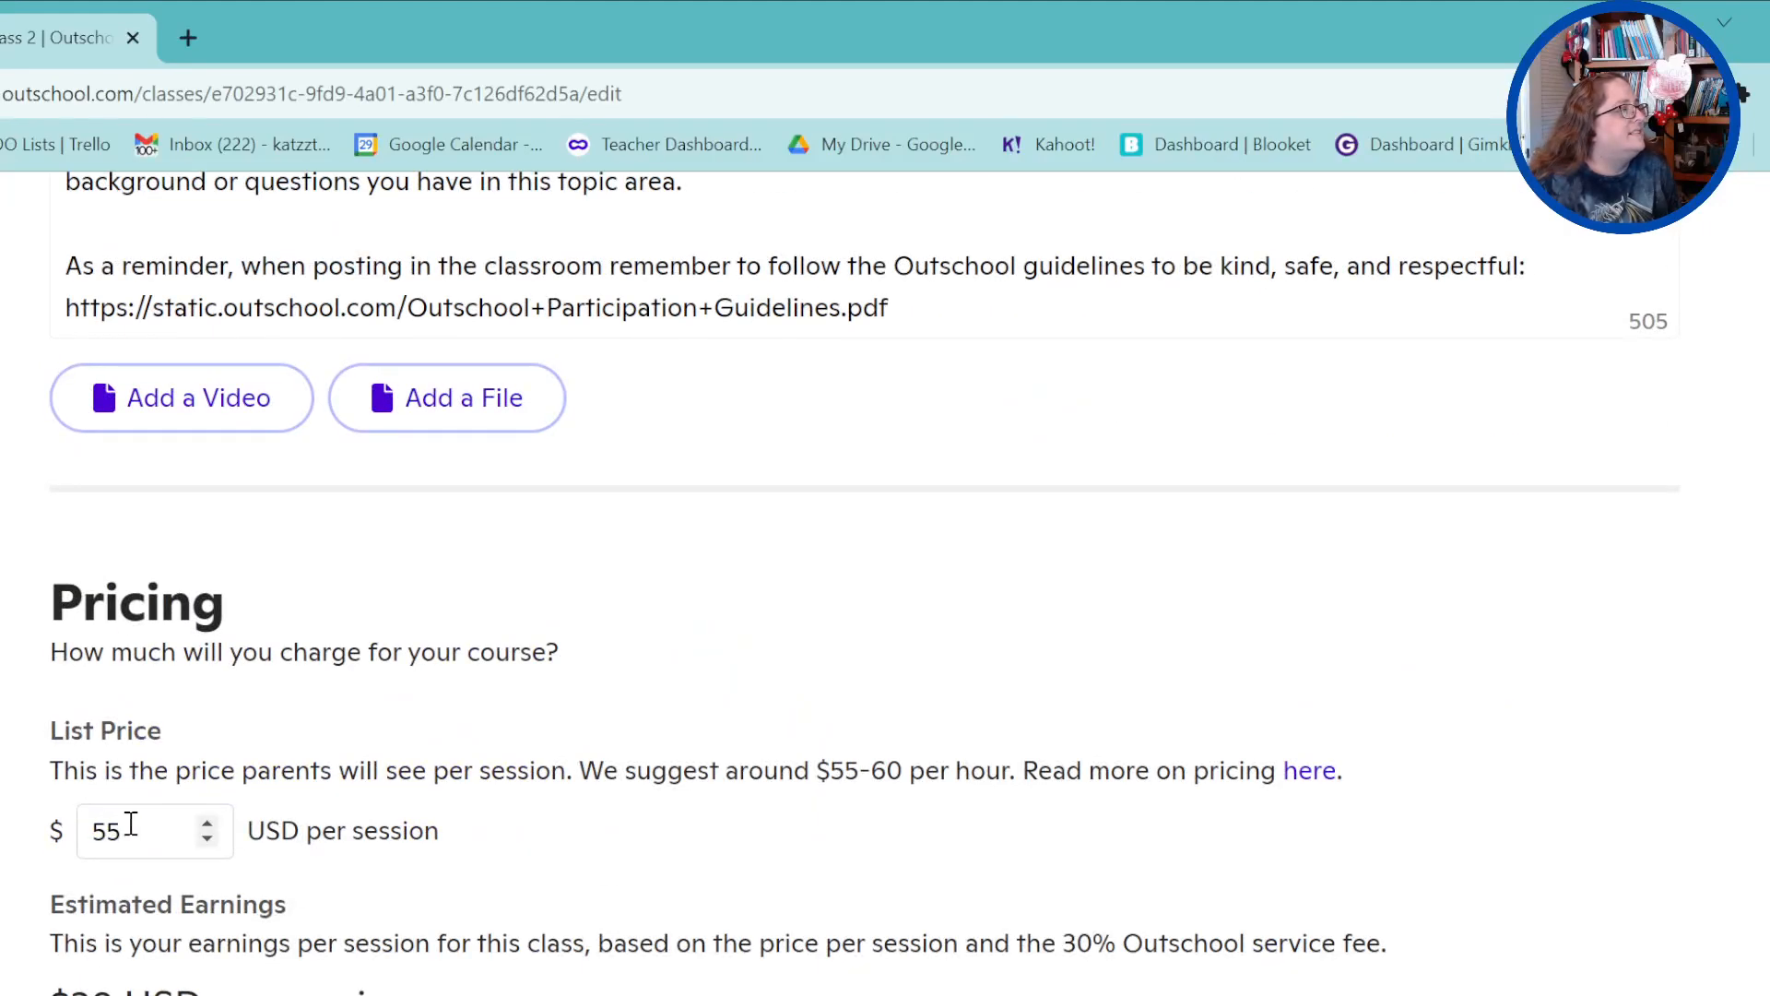
Try a list price of 30 USD per session, and shorten it to 3 USD to test the minimum rate
{"action": "left_click_drag", "start_coordinate": [145, 825], "coordinate": [62, 831]}
{"action": "type", "text": "30"}
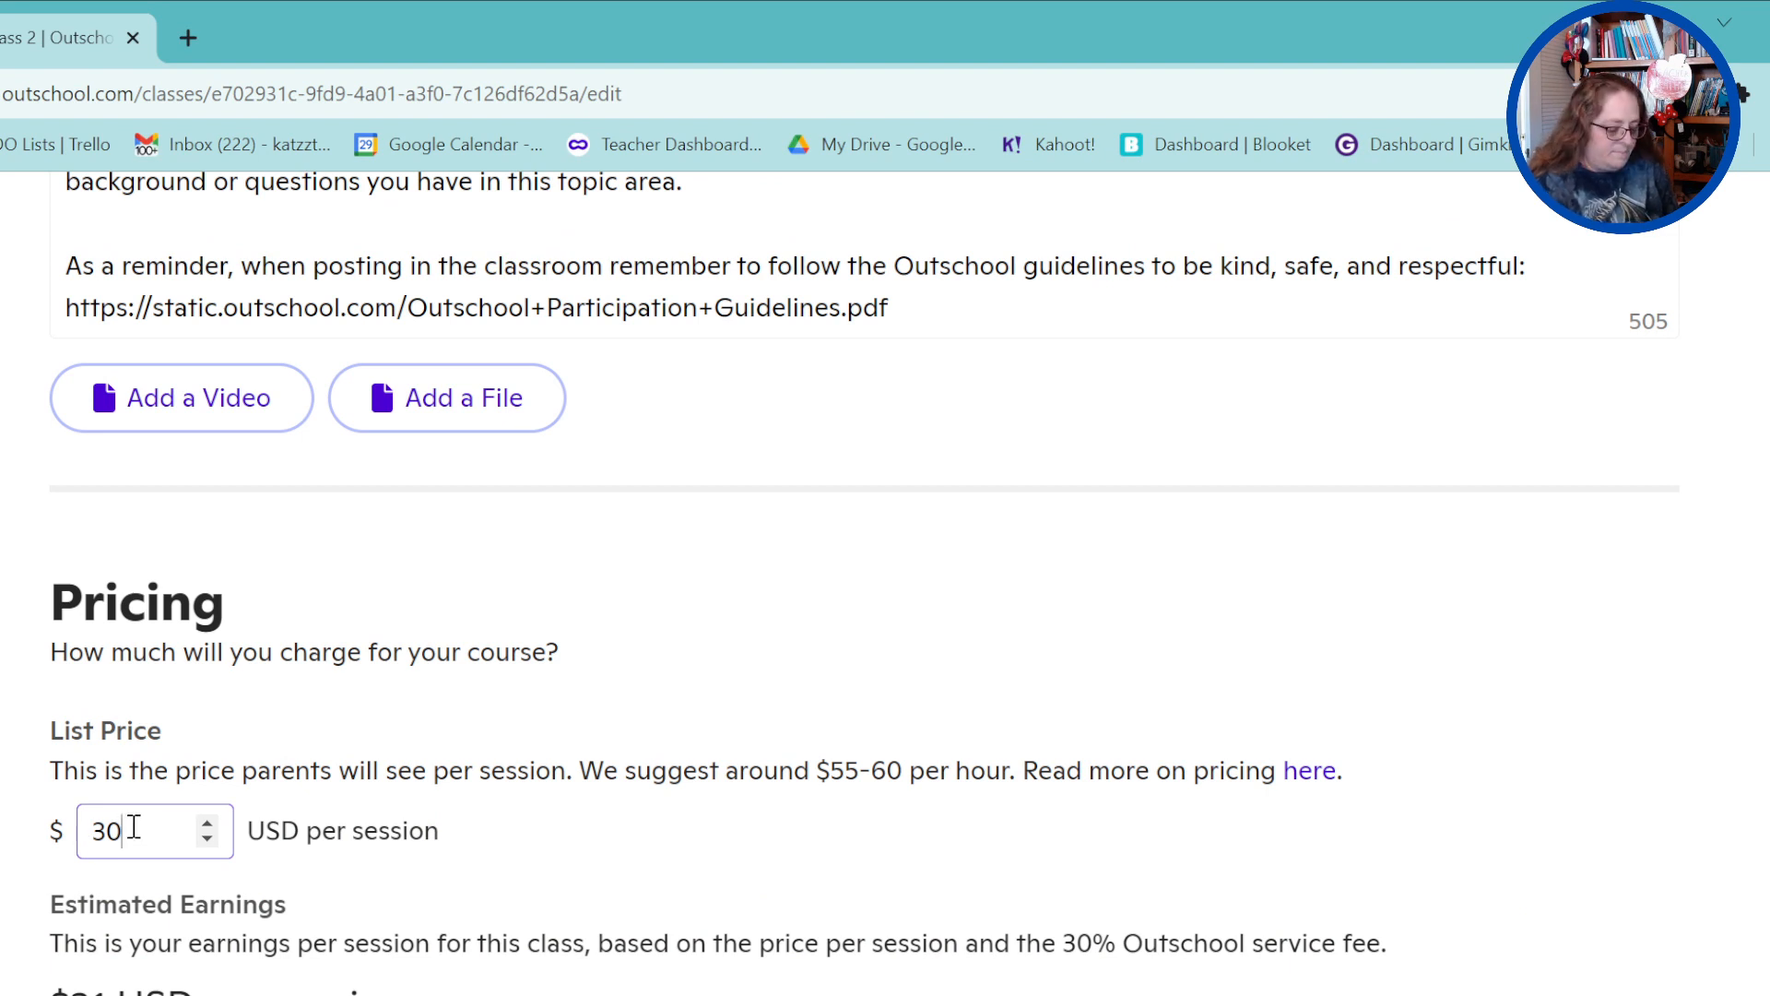
{"action": "key", "text": "BackSpace"}
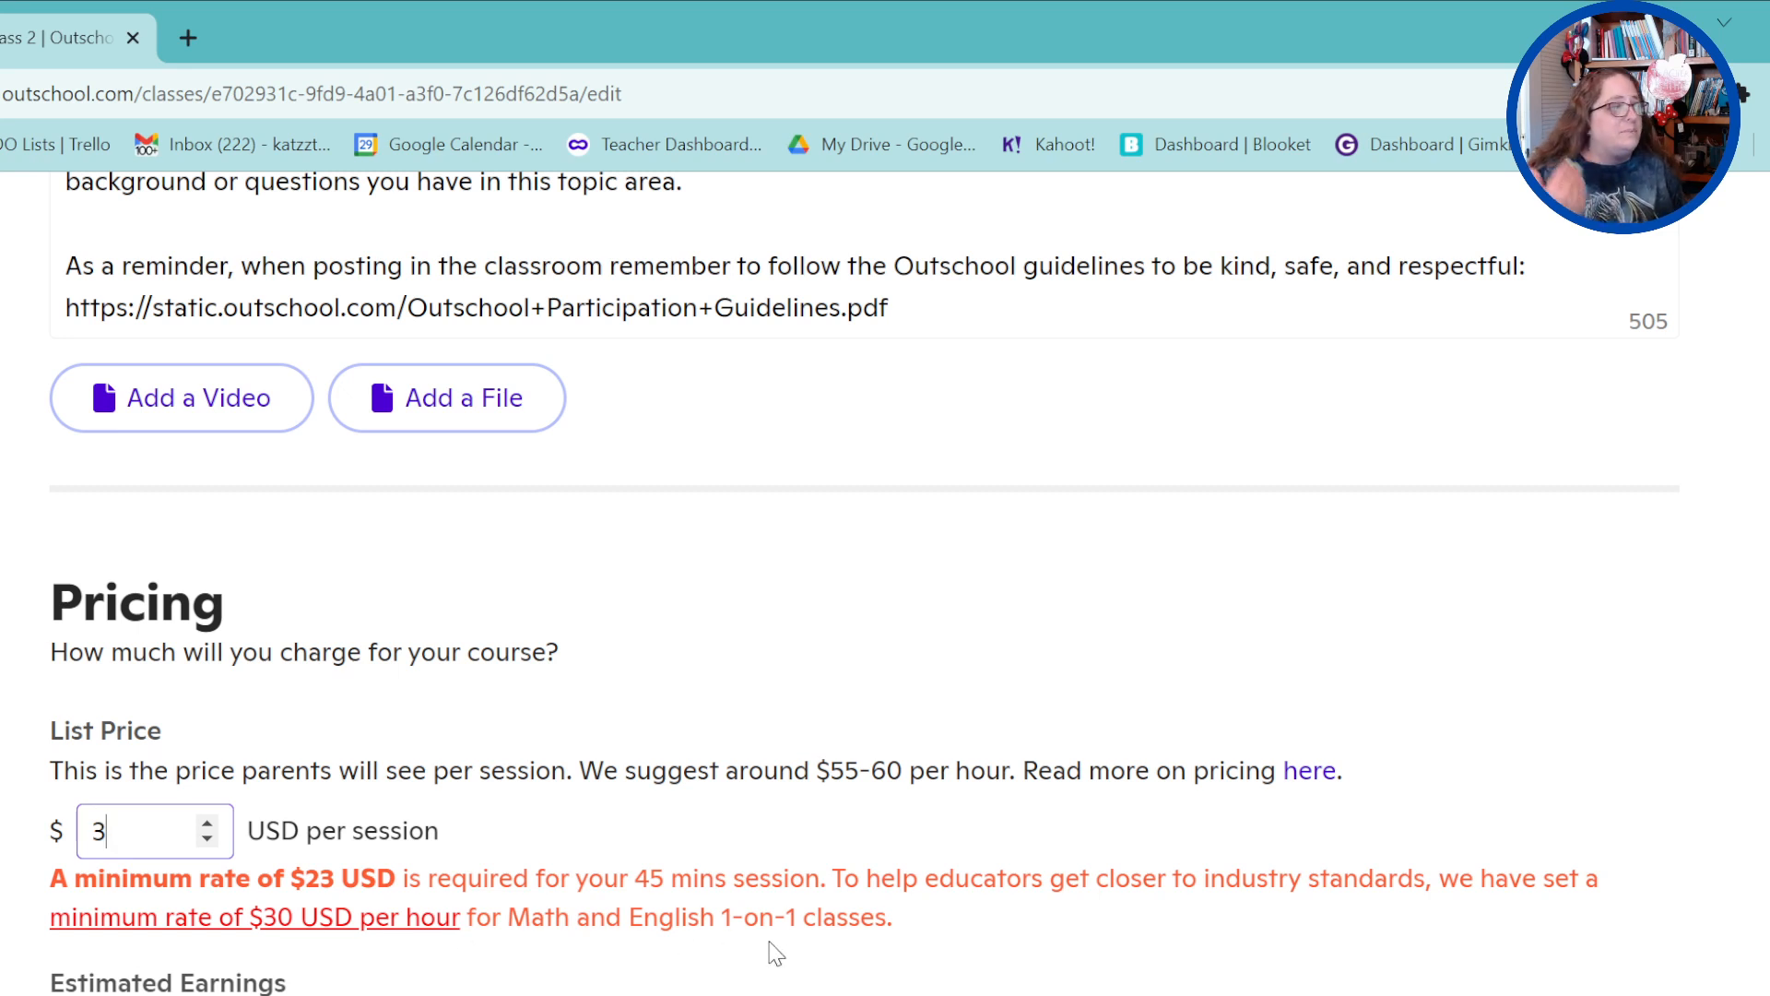
Set the list price to 23 USD per session and check the estimated earnings below it
{"action": "left_click_drag", "start_coordinate": [115, 834], "coordinate": [53, 830]}
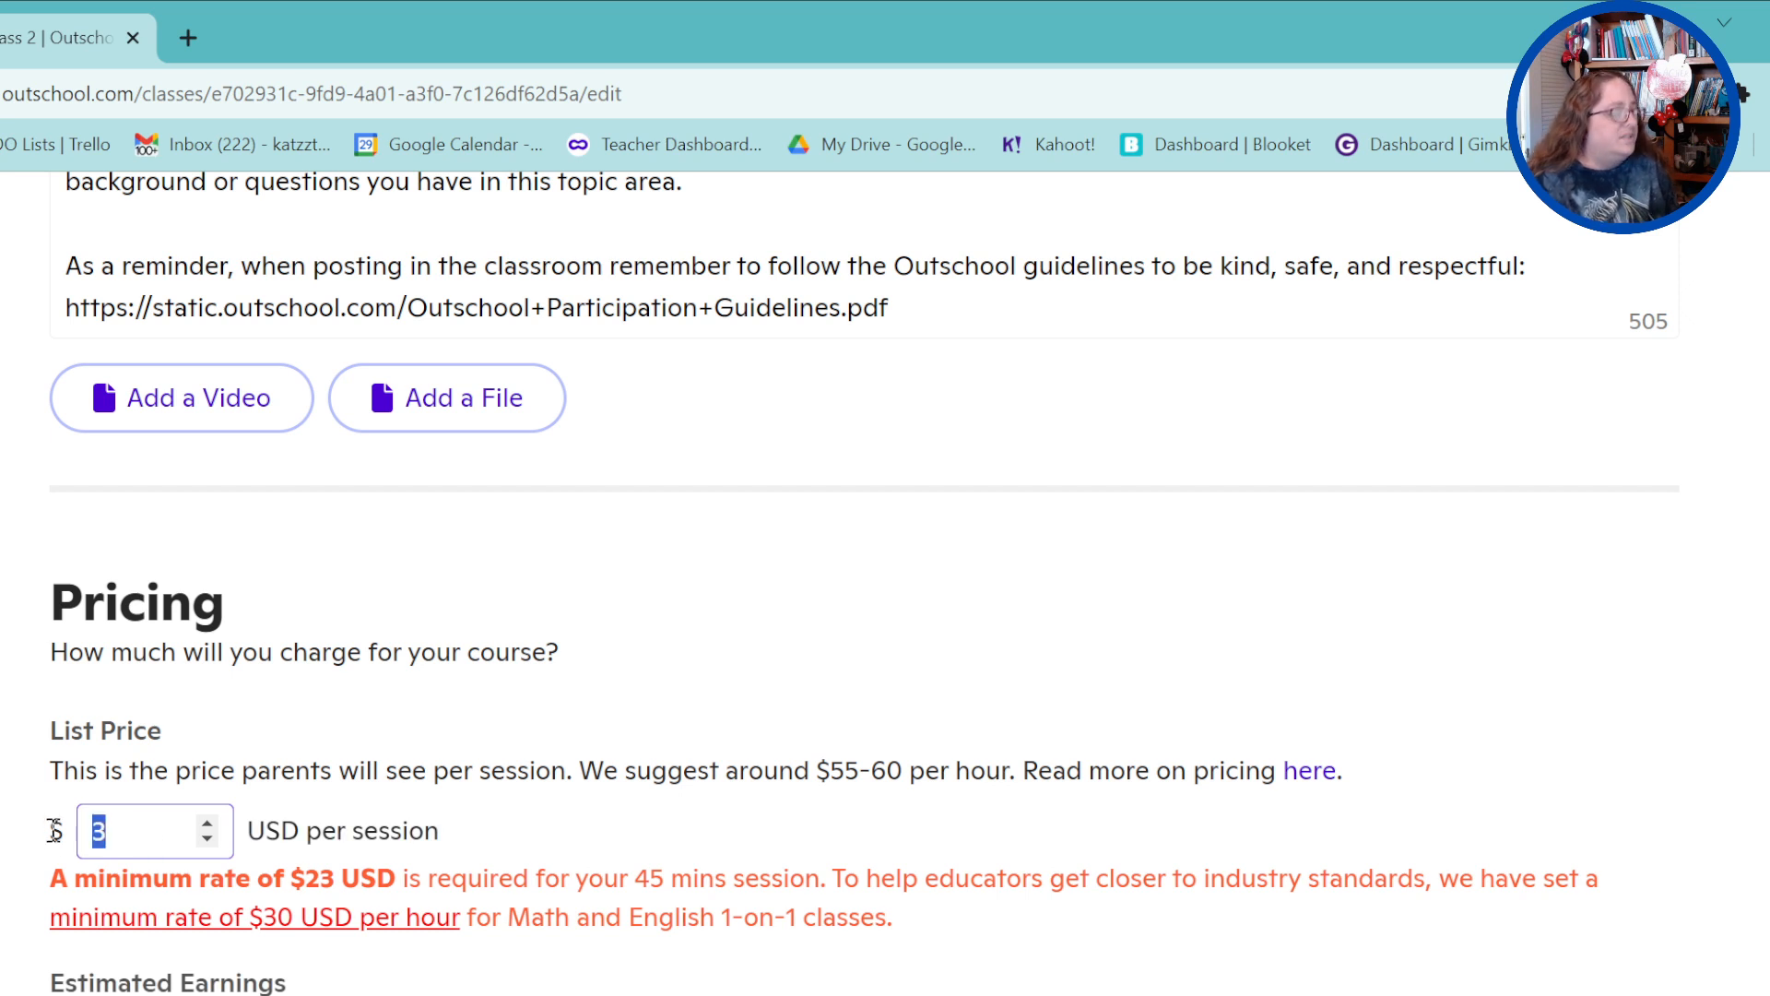
{"action": "type", "text": "23"}
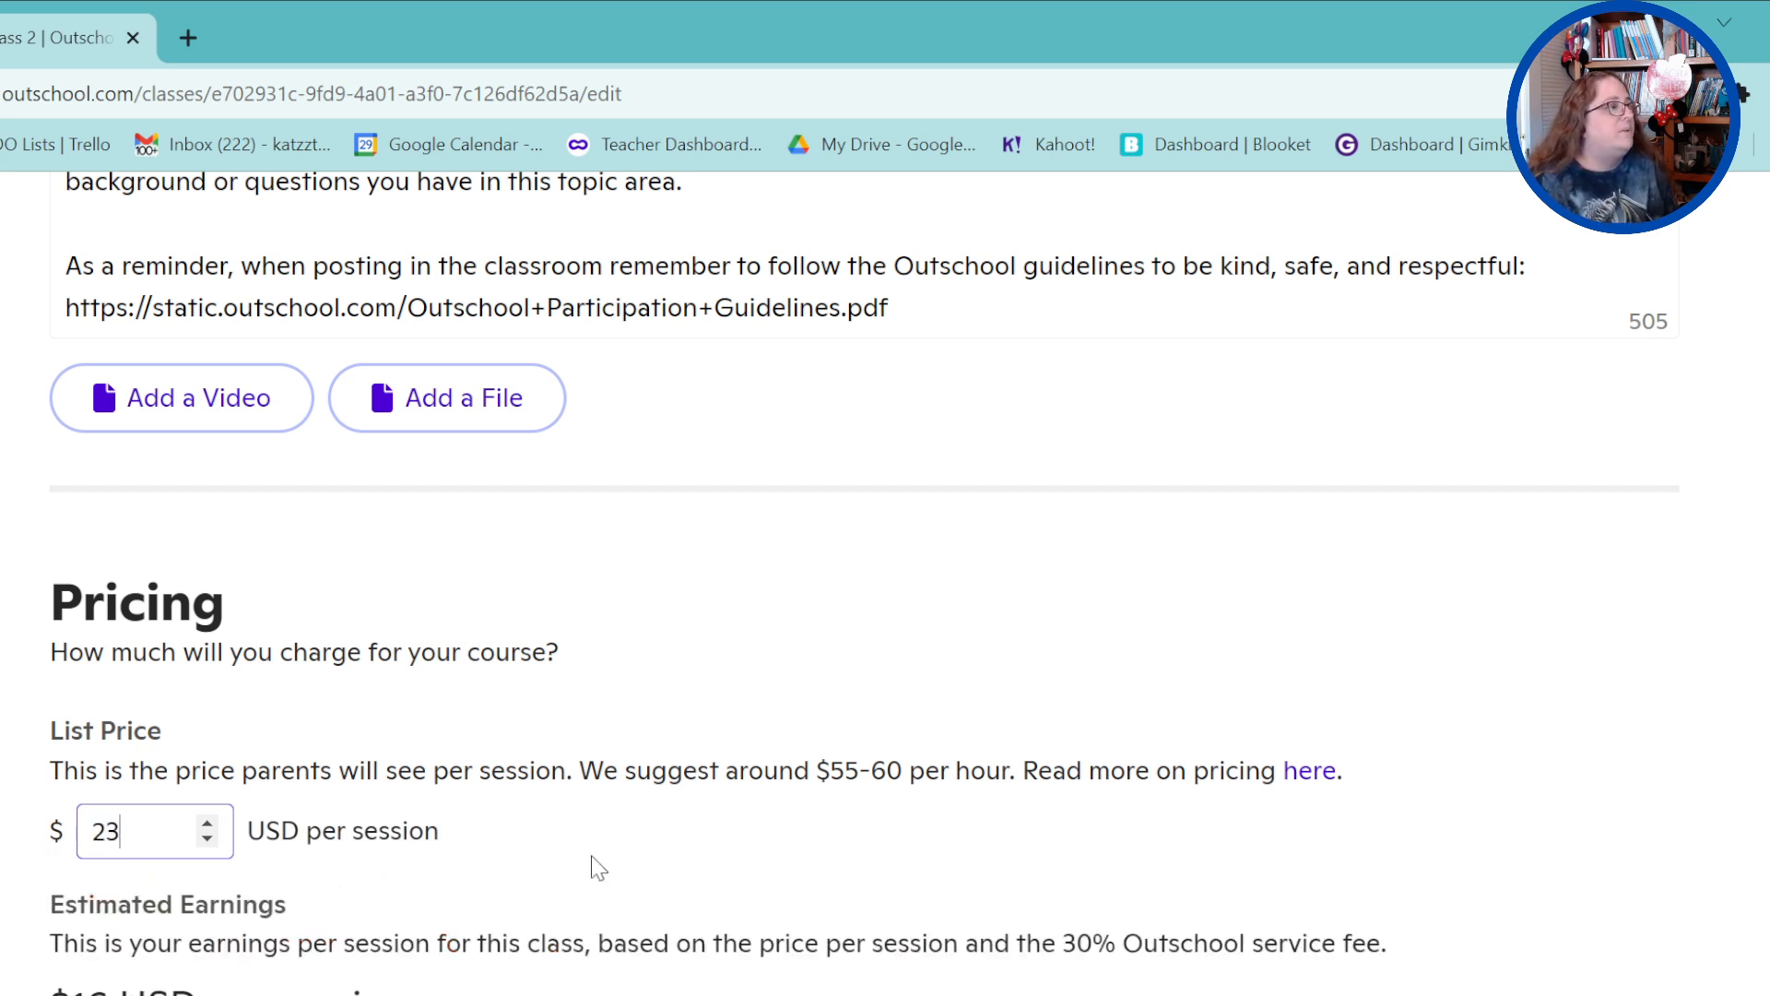
{"action": "left_click", "coordinate": [592, 865]}
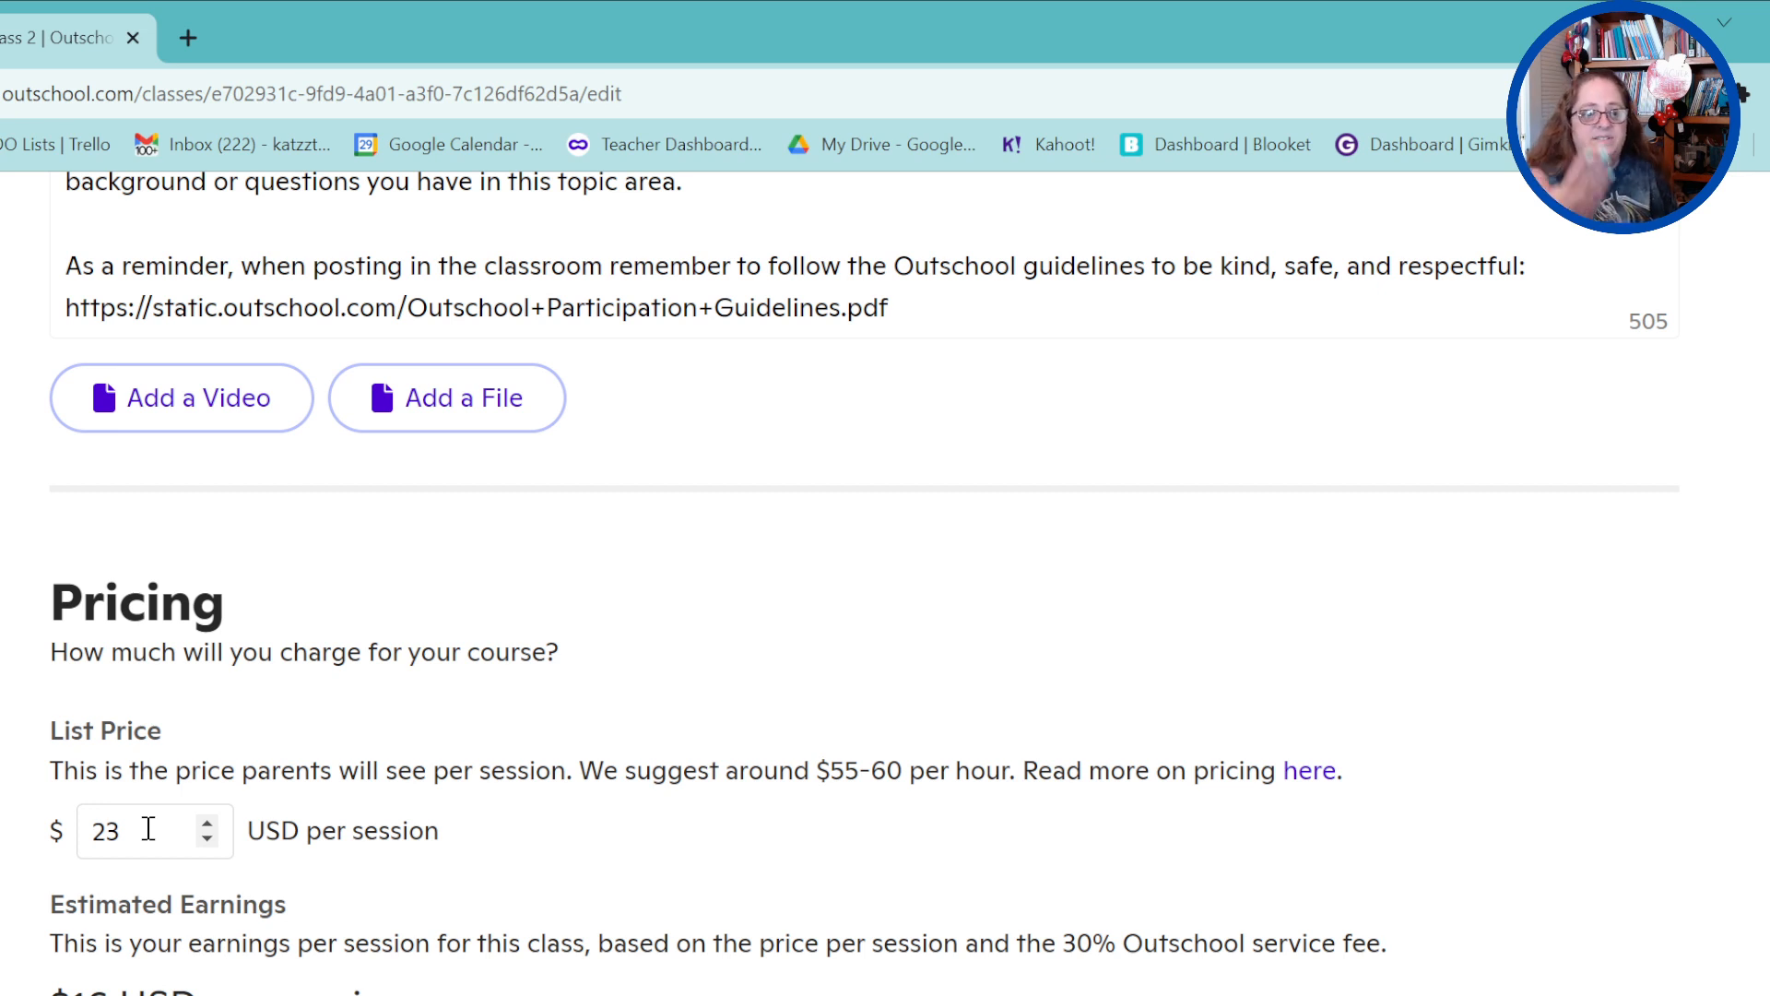
{"action": "scroll", "coordinate": [369, 955], "scroll_direction": "down", "scroll_amount": 3}
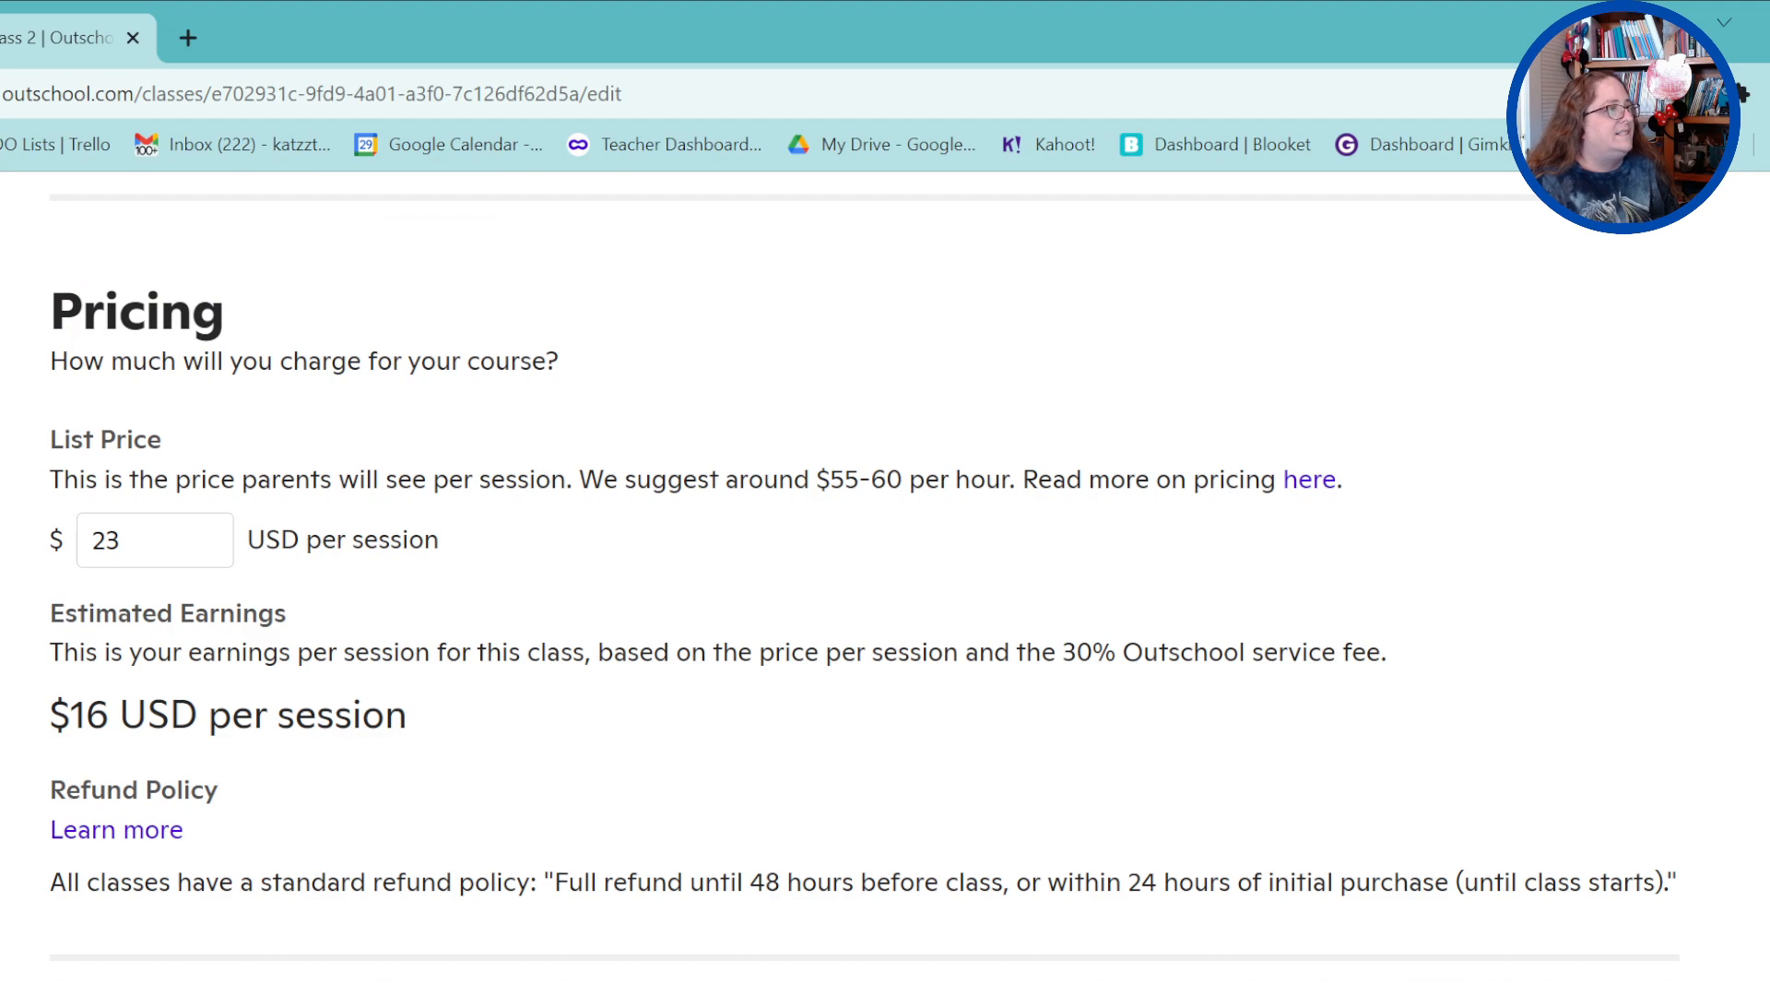
{"action": "scroll", "coordinate": [867, 982], "scroll_direction": "up", "scroll_amount": 20}
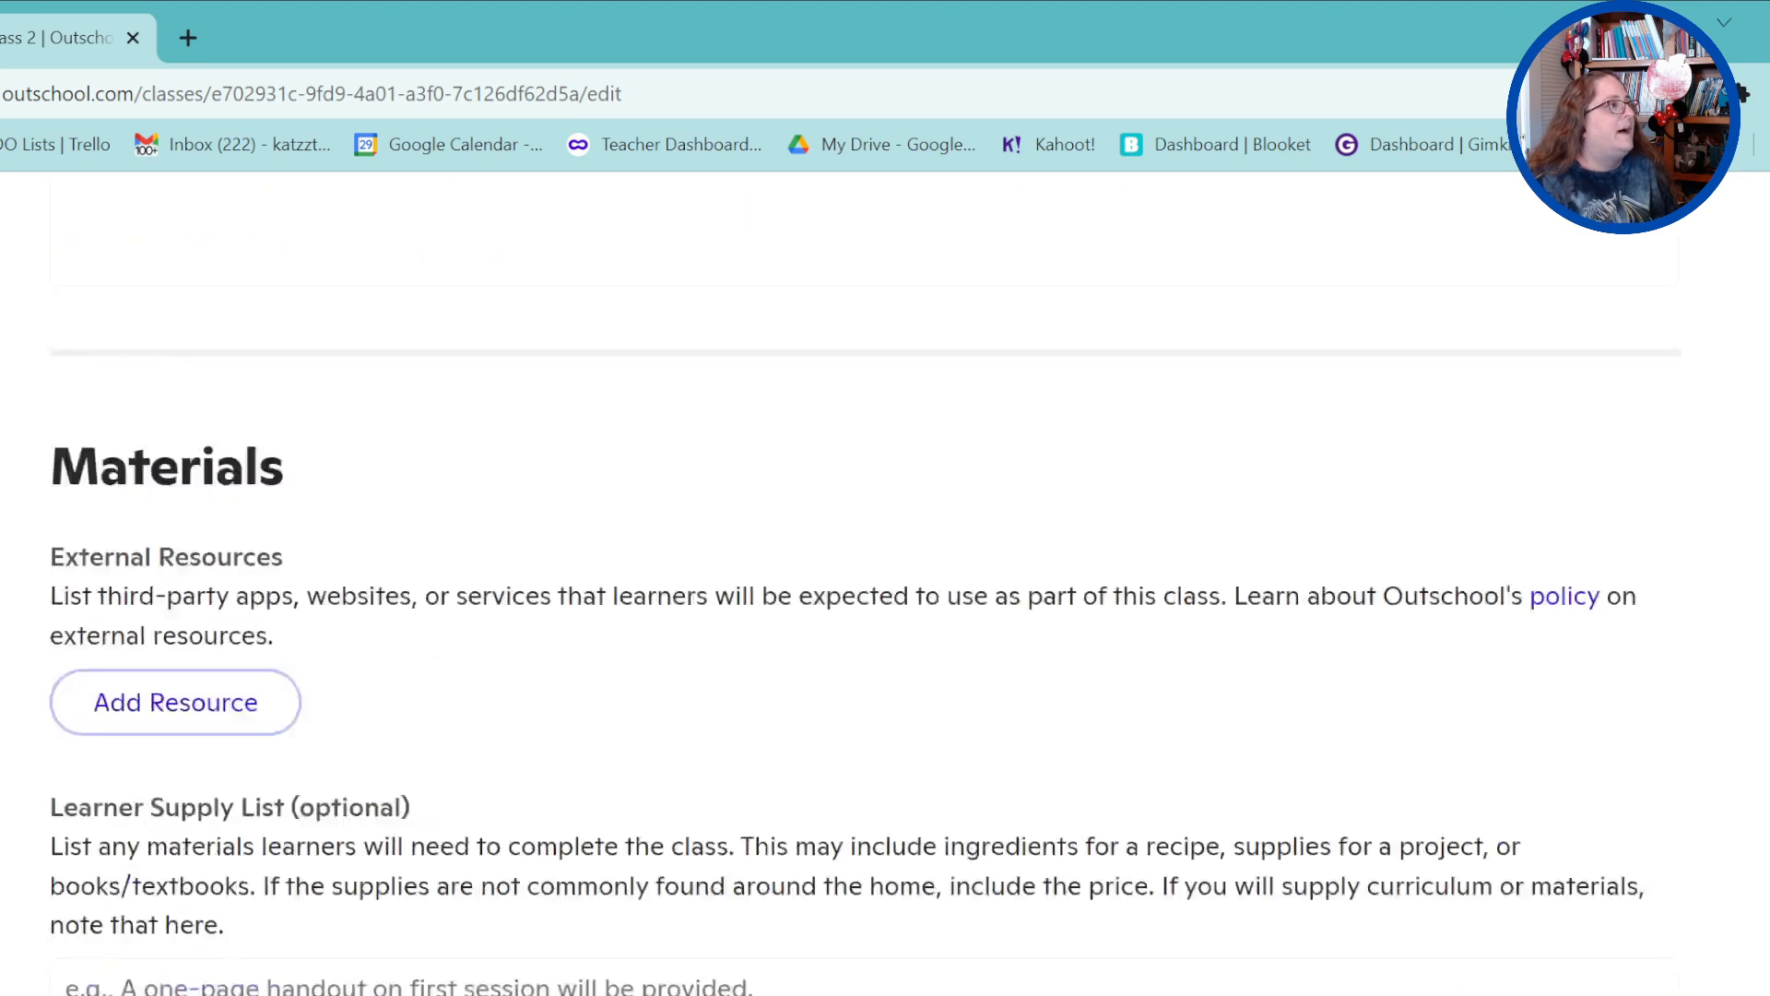
{"action": "scroll", "coordinate": [867, 581], "scroll_direction": "up", "scroll_amount": 10}
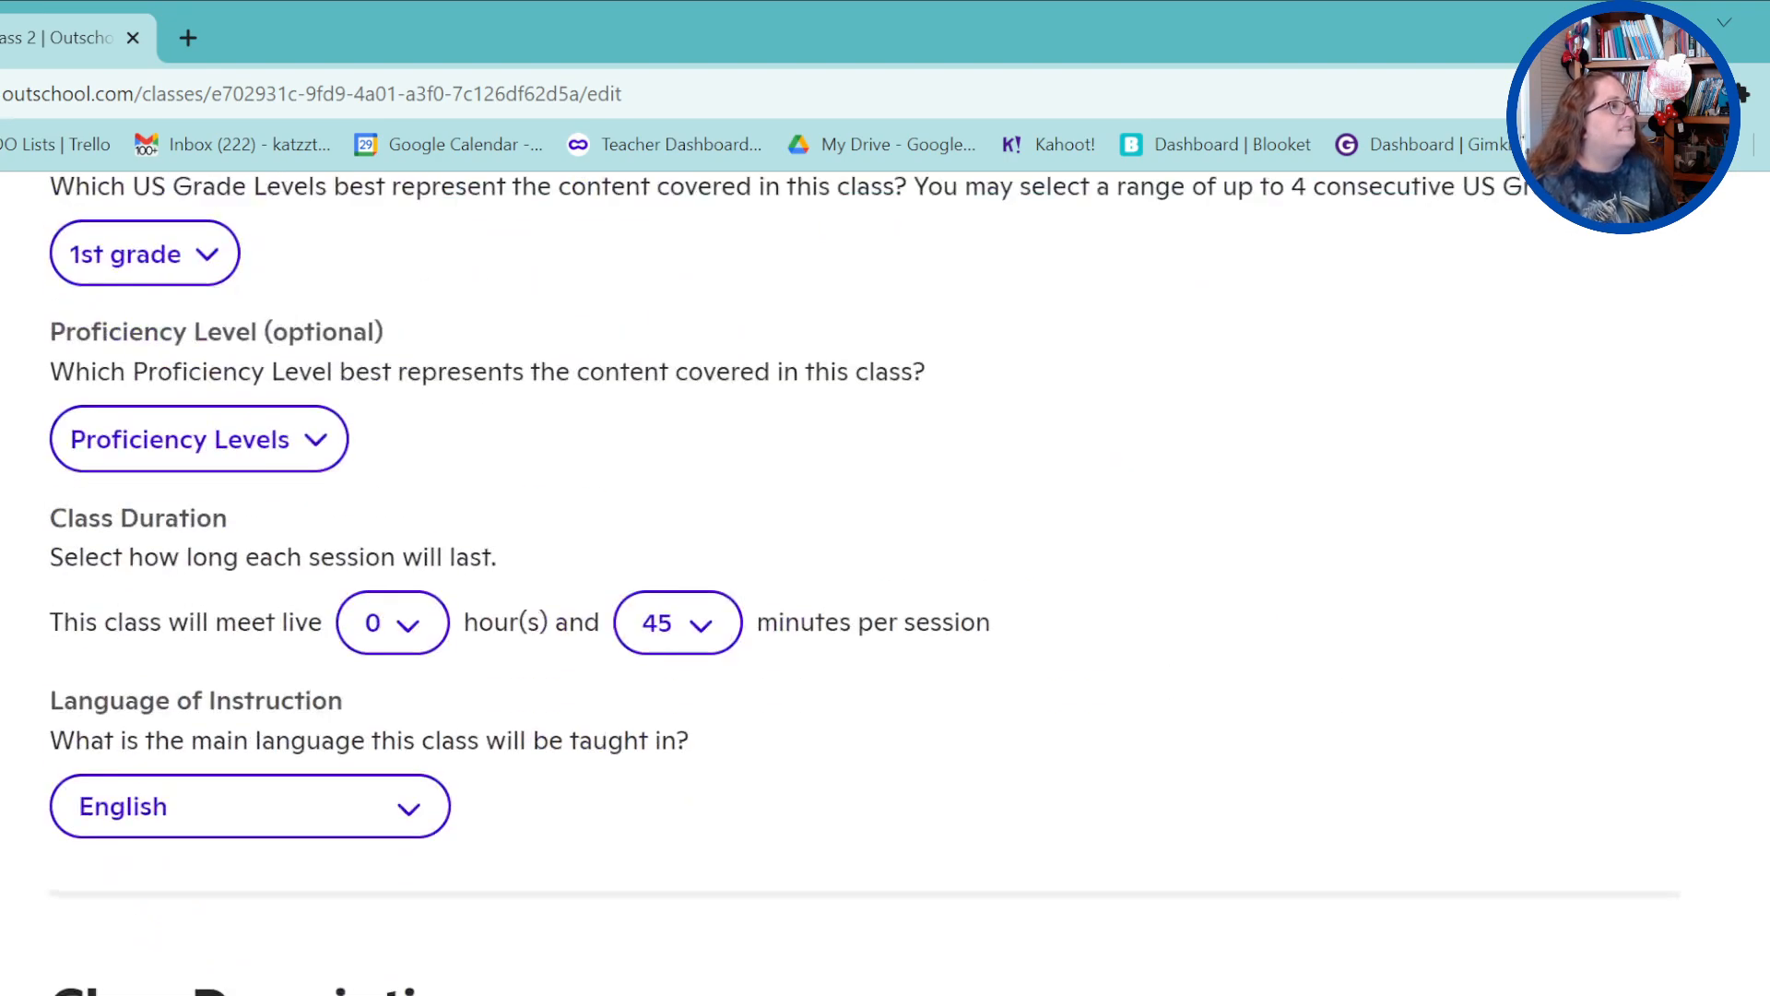
{"action": "scroll", "coordinate": [866, 581], "scroll_direction": "down", "scroll_amount": 12}
{"action": "scroll", "coordinate": [867, 581], "scroll_direction": "down", "scroll_amount": 10}
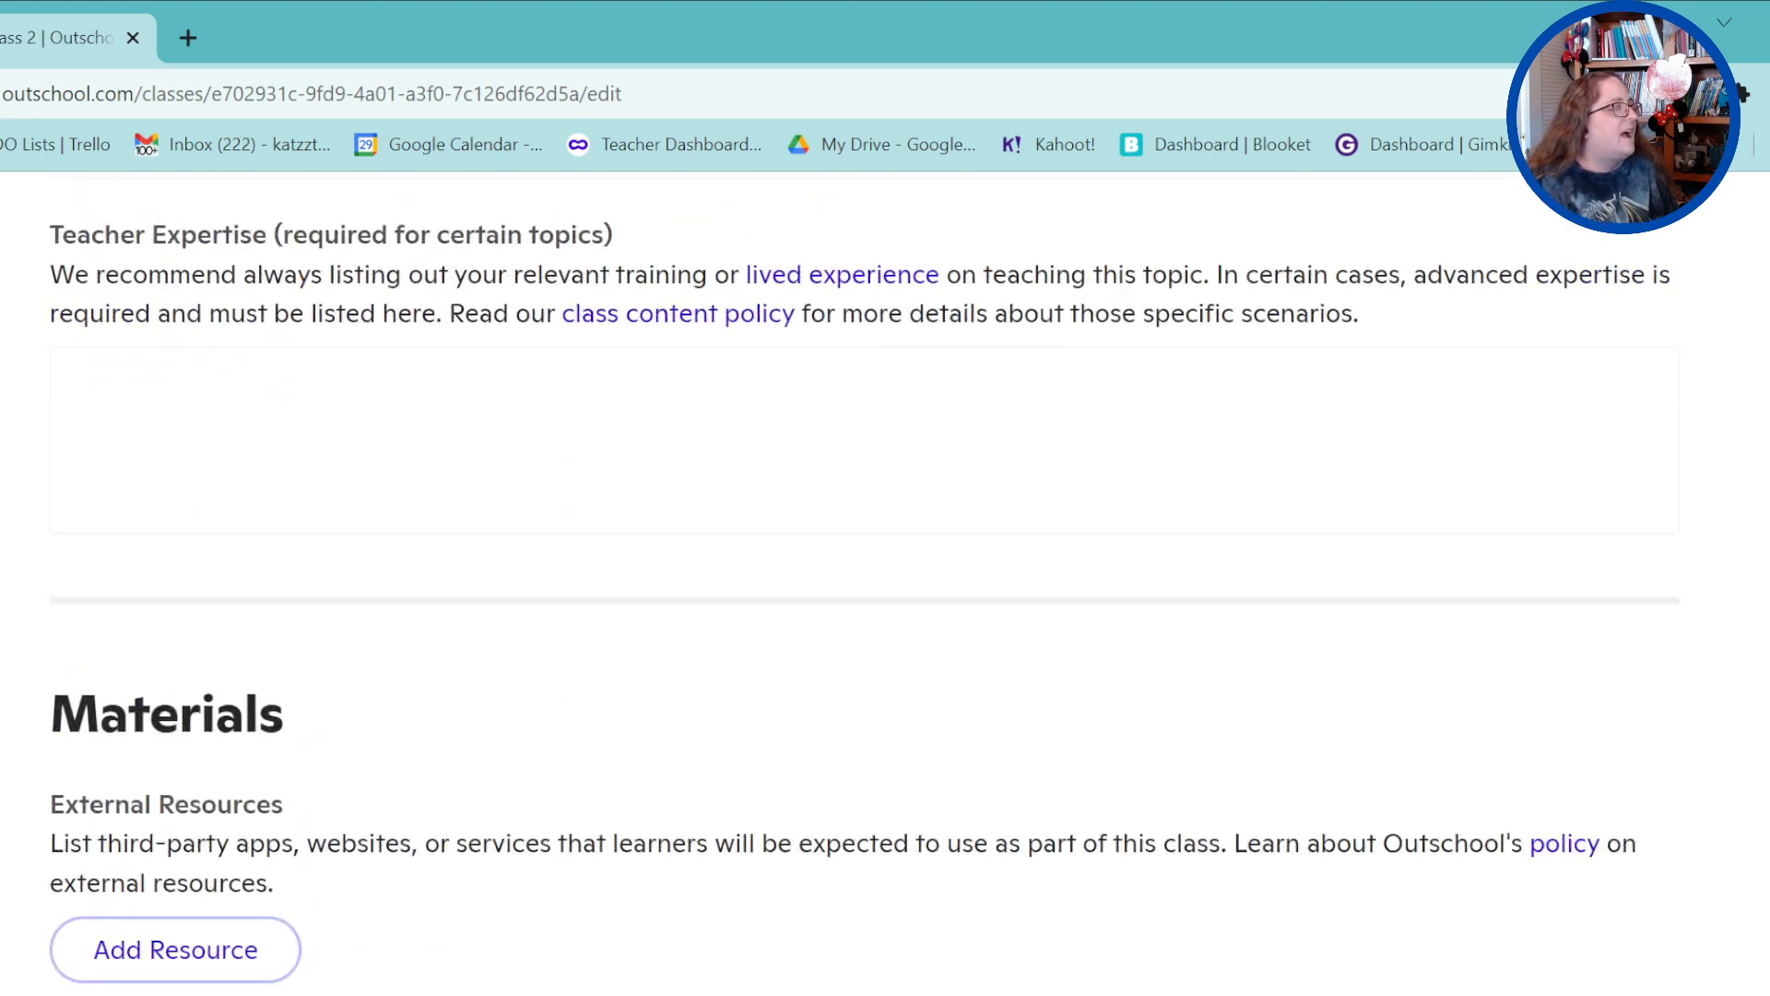
Leave the edit form for the Test Class 2 summary page and open the class's availability settings
{"action": "key", "text": "alt+Left"}
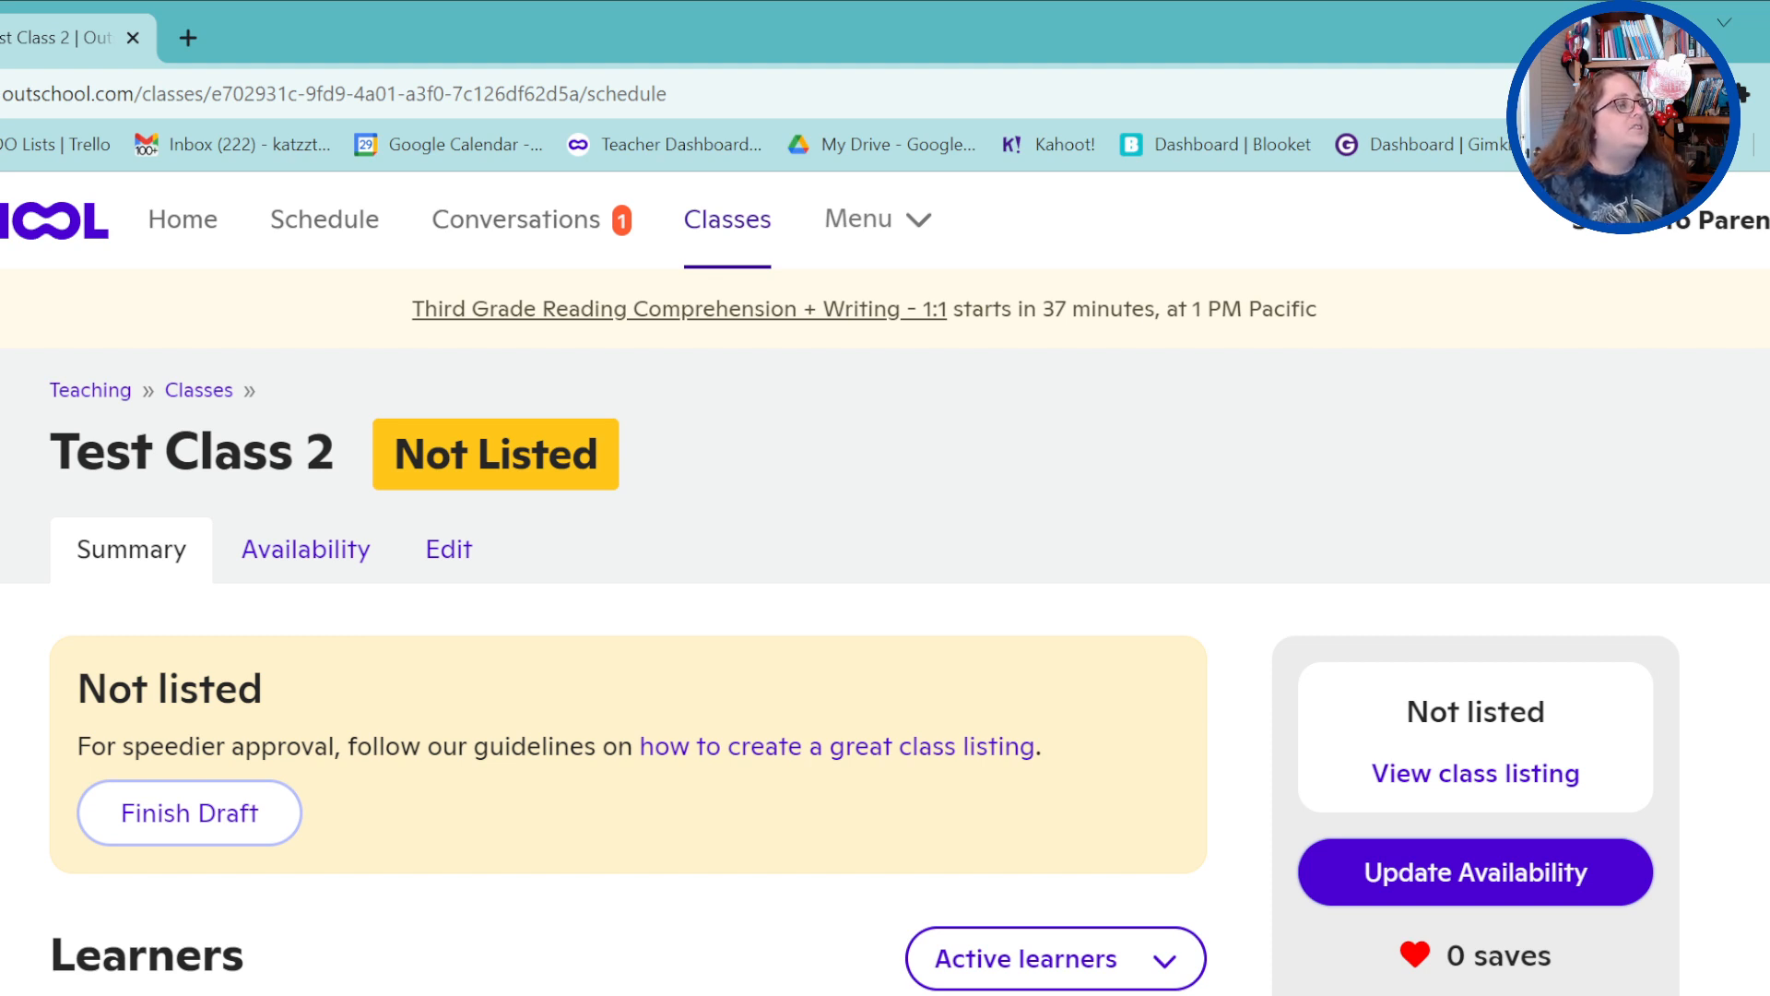
{"action": "scroll", "coordinate": [855, 954], "scroll_direction": "down", "scroll_amount": 2}
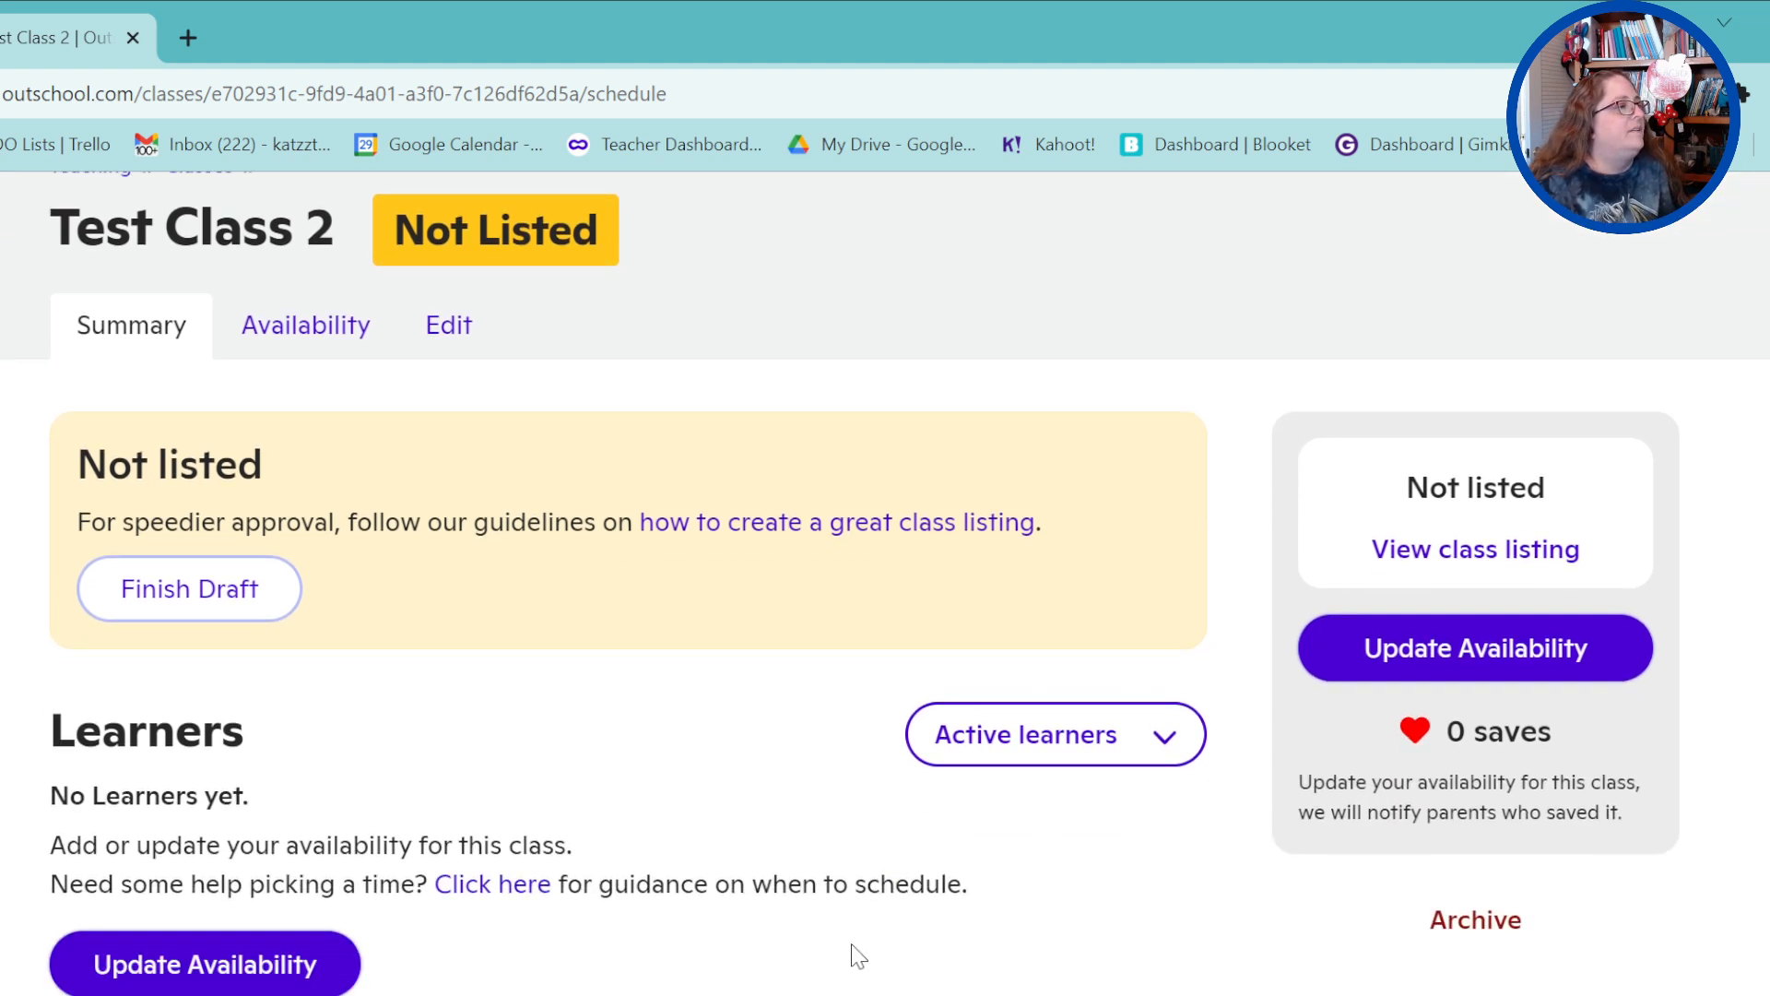
{"action": "scroll", "coordinate": [856, 955], "scroll_direction": "up", "scroll_amount": 2}
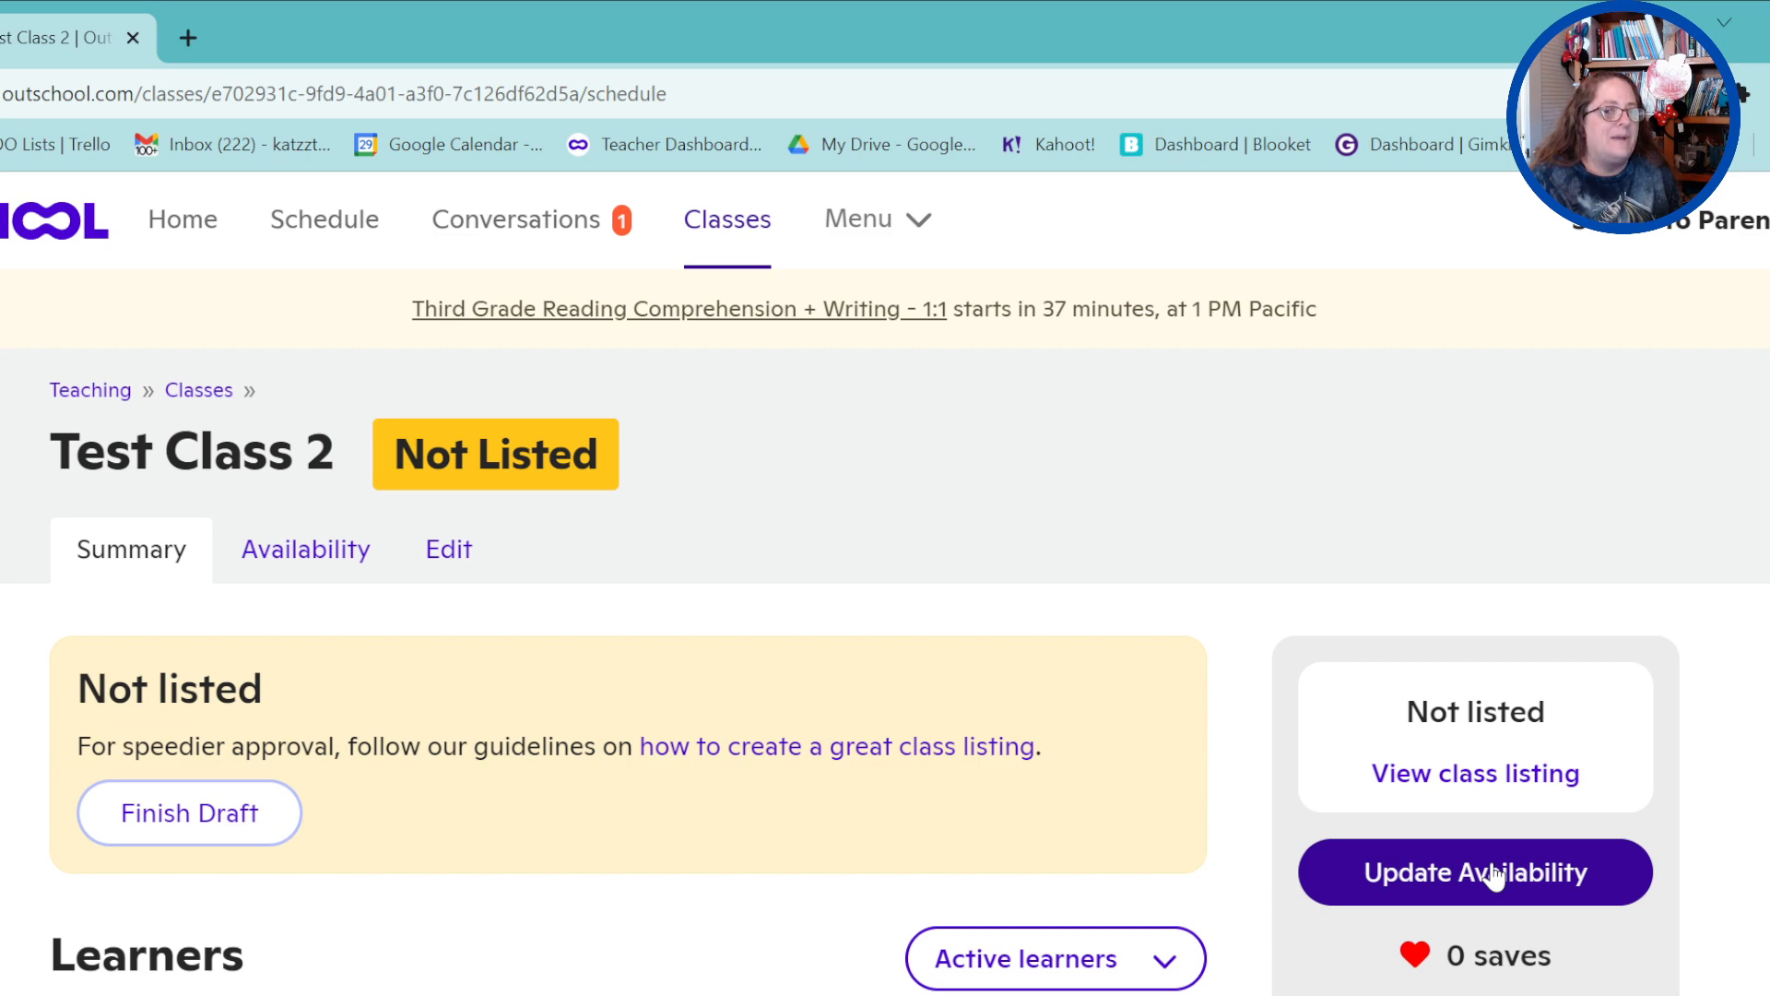
{"action": "left_click", "coordinate": [1494, 876]}
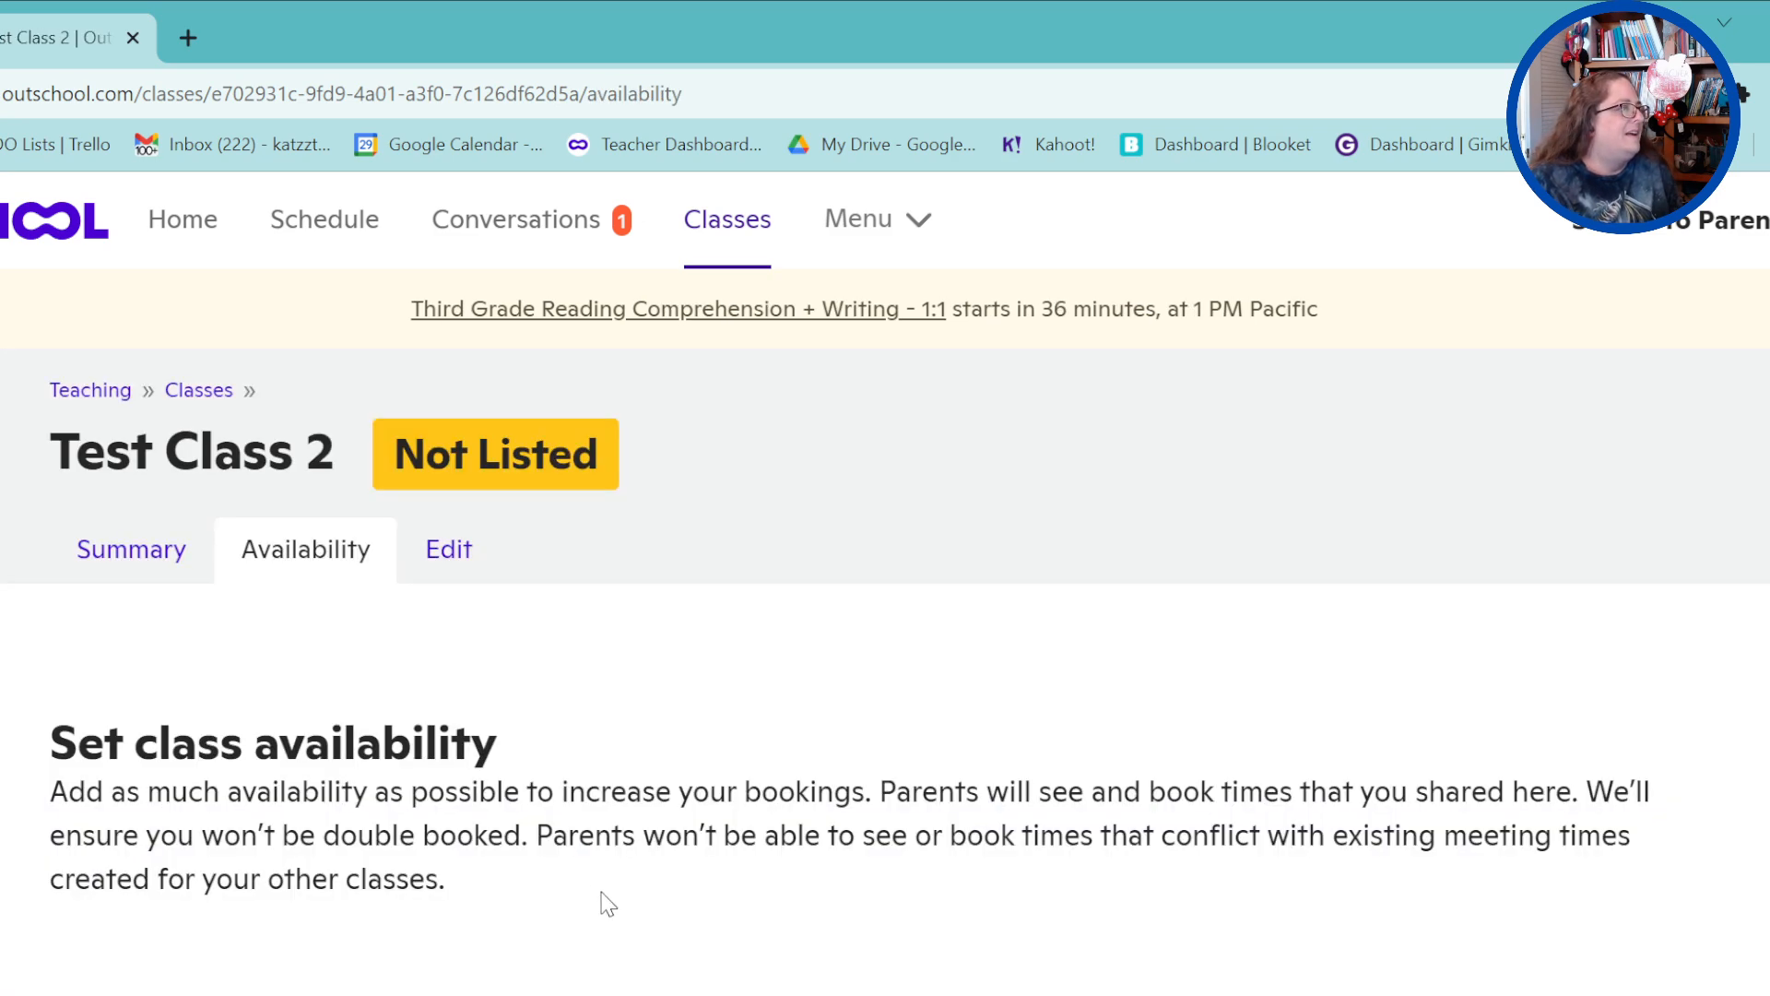
Look over the class availability calendar, viewing September 2023 and returning to August 2023
{"action": "scroll", "coordinate": [609, 899], "scroll_direction": "down", "scroll_amount": 8}
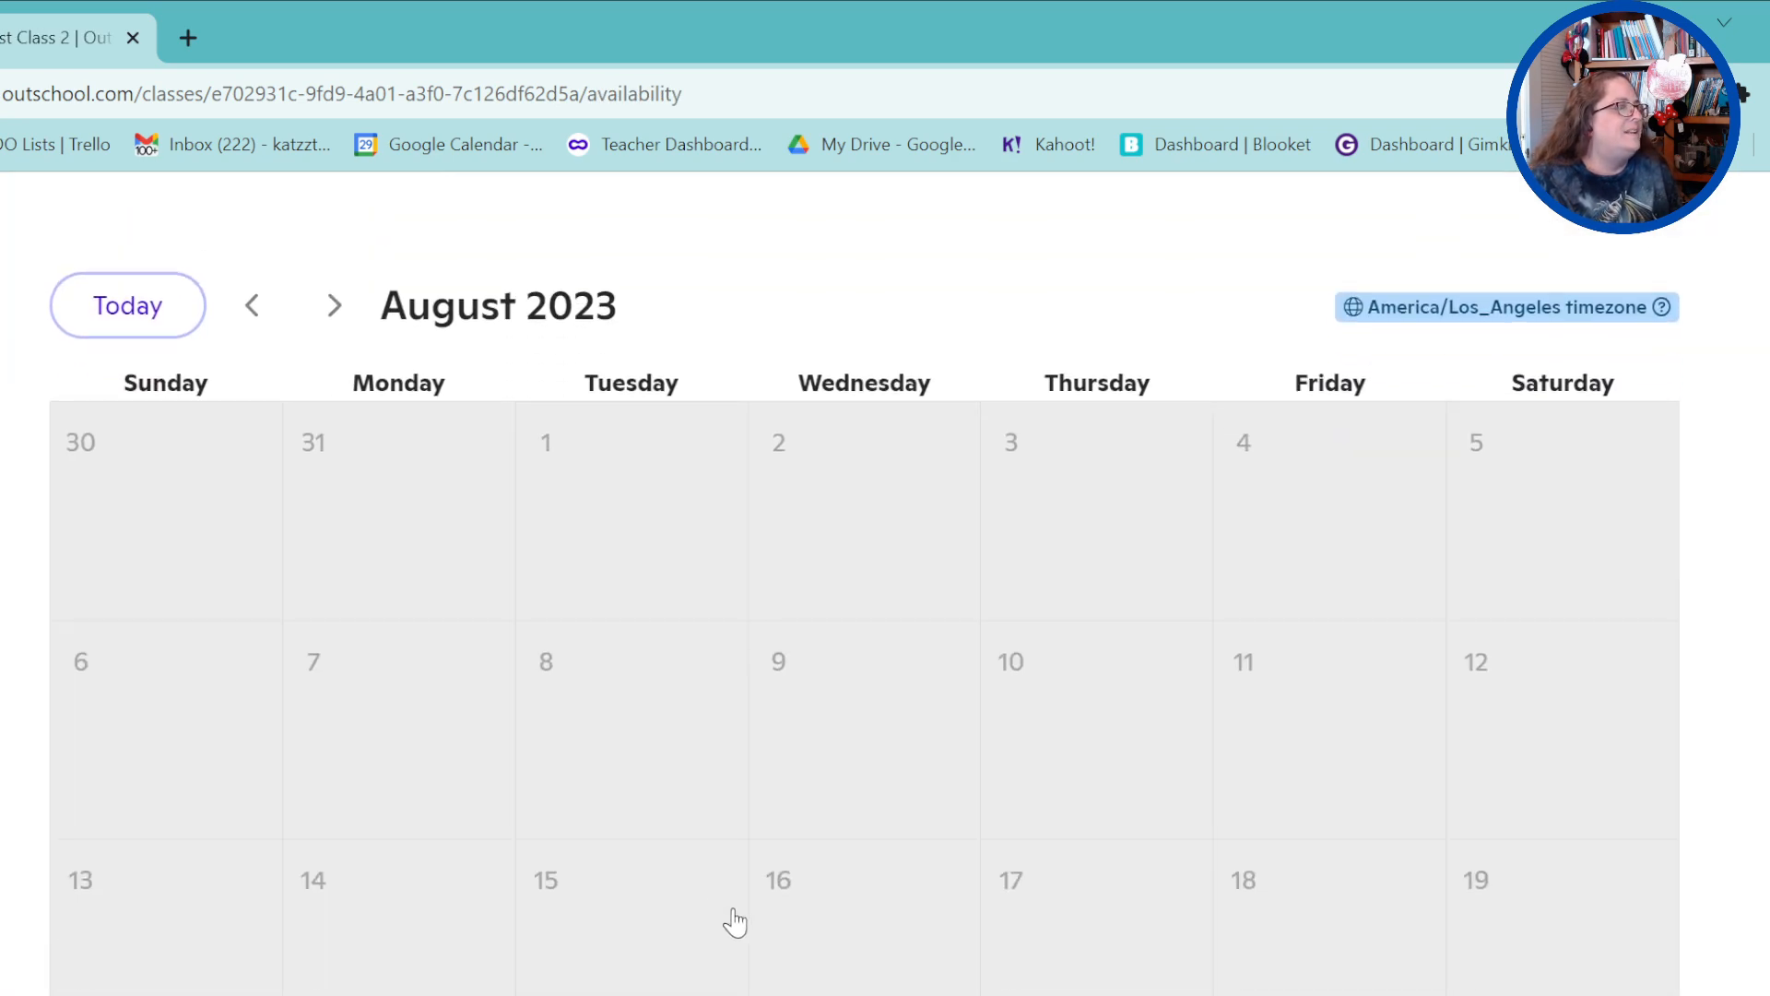
{"action": "scroll", "coordinate": [751, 922], "scroll_direction": "up", "scroll_amount": 6}
{"action": "scroll", "coordinate": [710, 625], "scroll_direction": "down", "scroll_amount": 6}
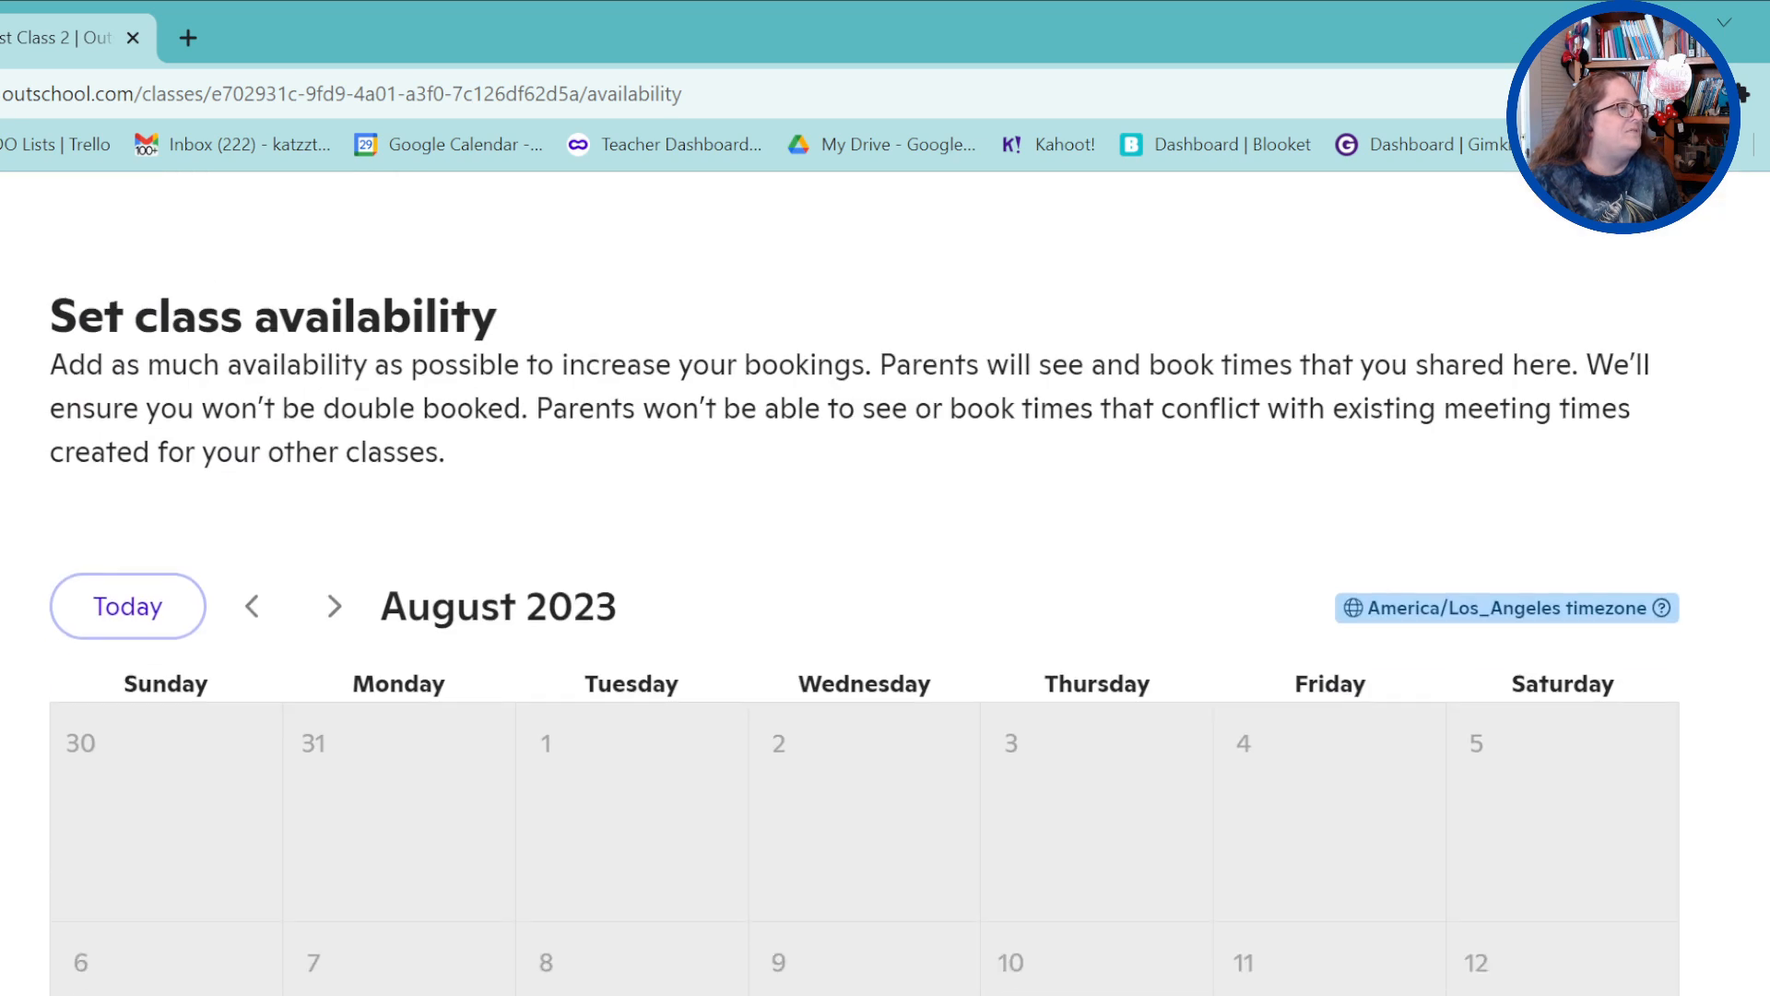
{"action": "left_click", "coordinate": [330, 307]}
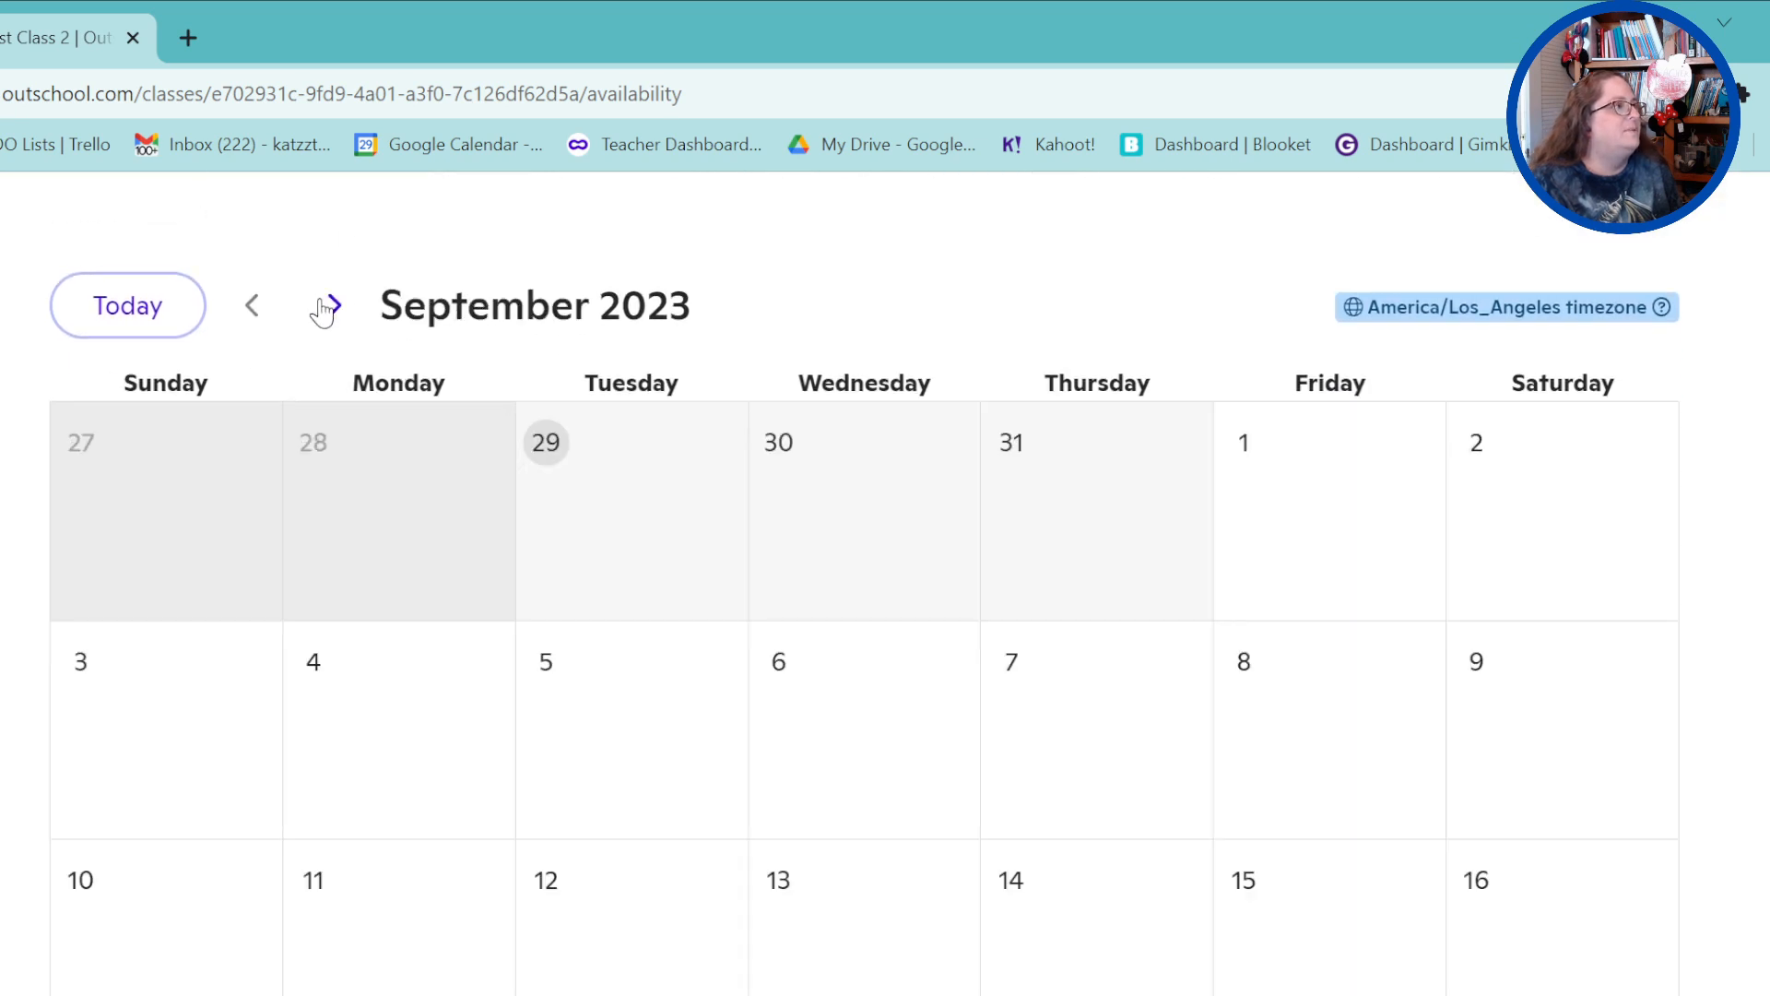
{"action": "left_click", "coordinate": [252, 305]}
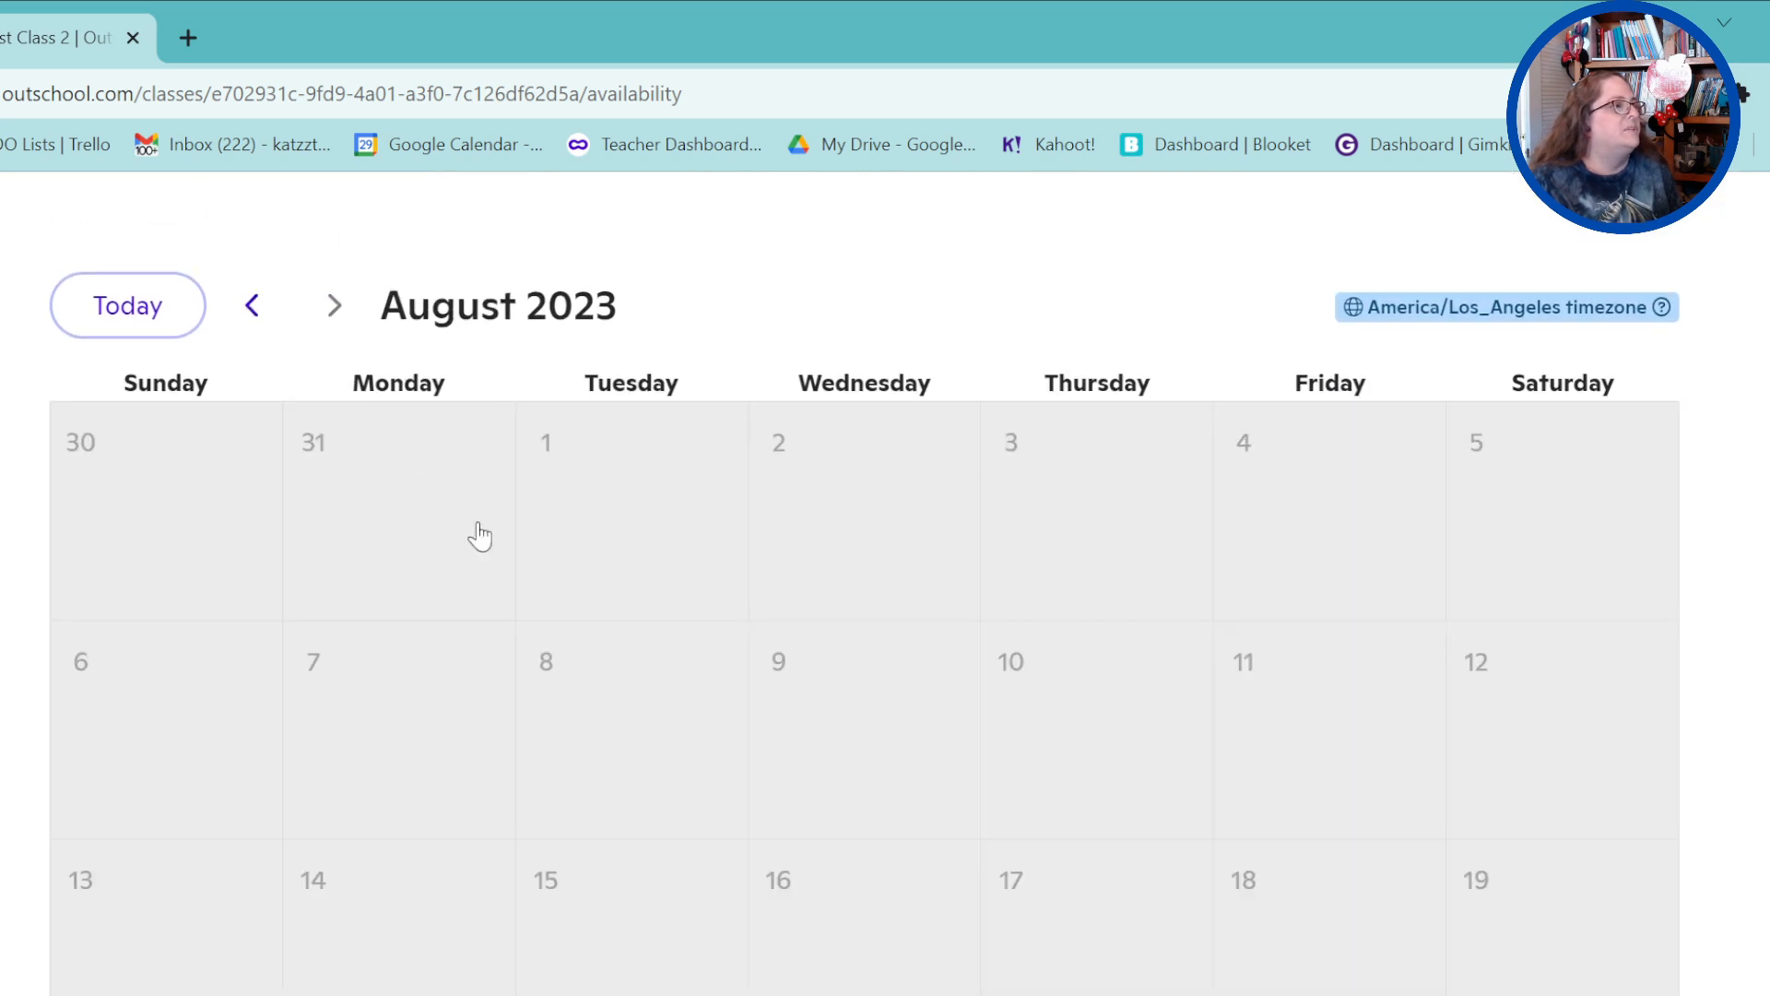
Set the class's bookable dates to 90 days into the future and look over the remaining enrollment settings
{"action": "scroll", "coordinate": [633, 864], "scroll_direction": "down", "scroll_amount": 1}
{"action": "scroll", "coordinate": [632, 864], "scroll_direction": "down", "scroll_amount": 8}
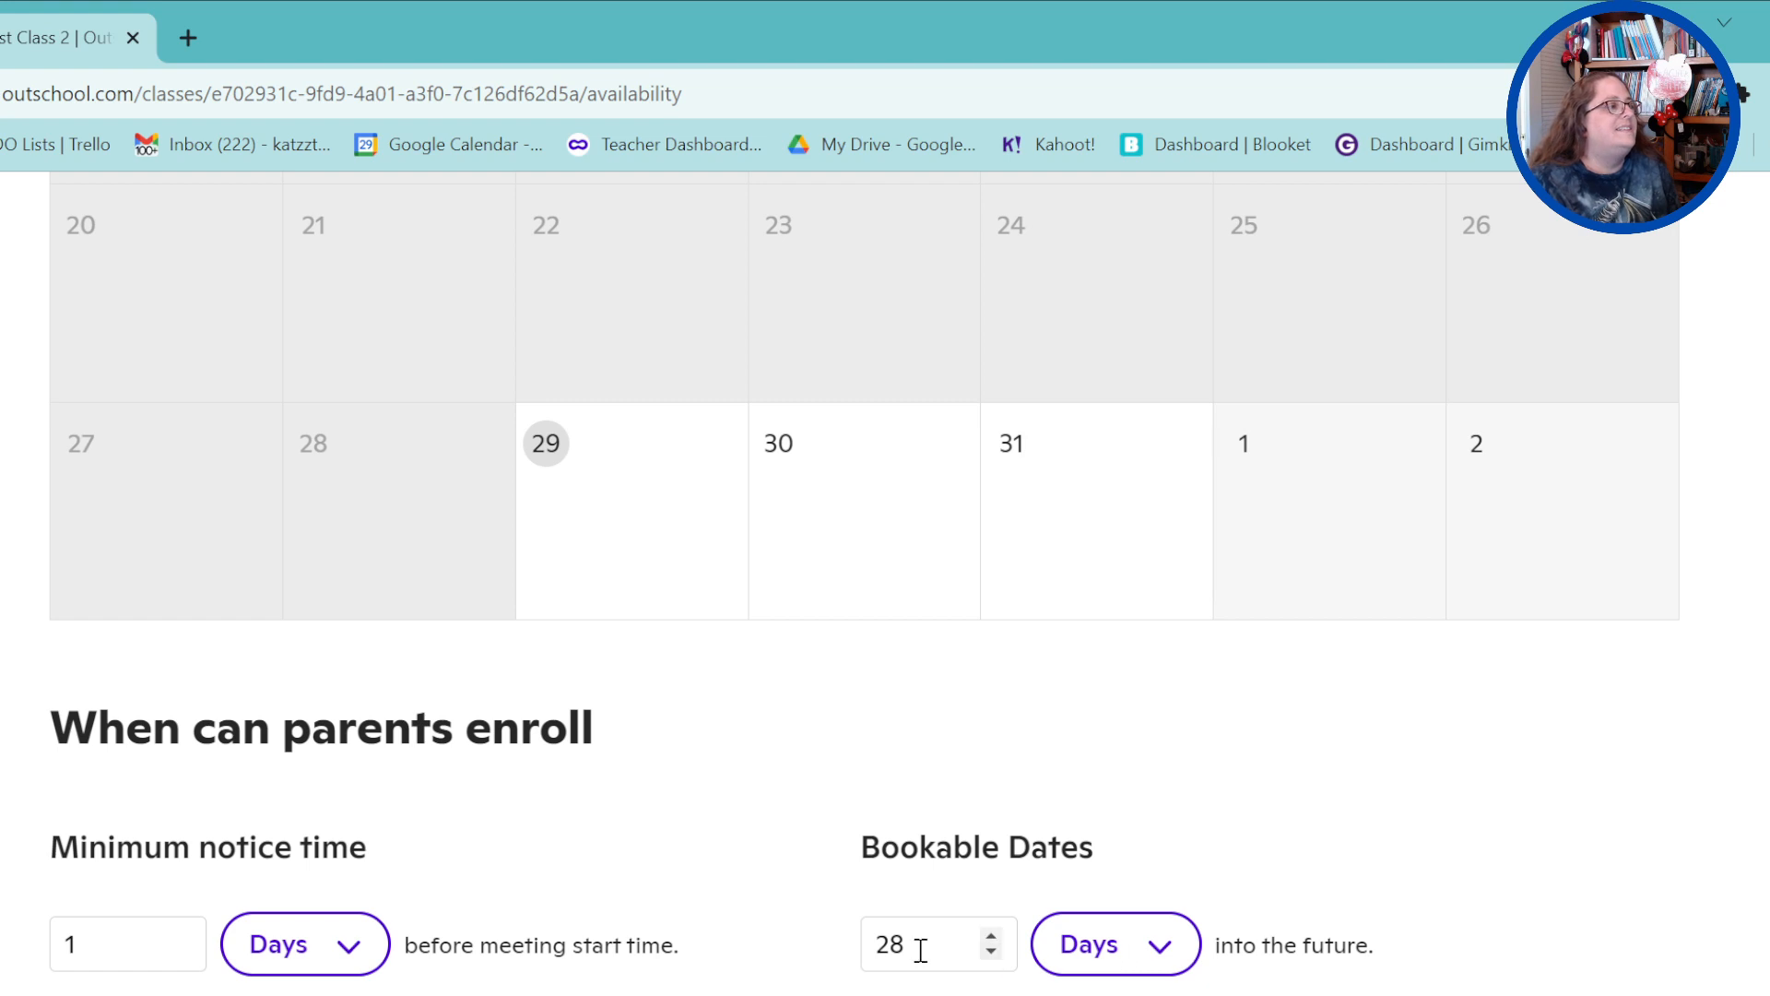
{"action": "double_click", "coordinate": [890, 945]}
{"action": "type", "text": "90"}
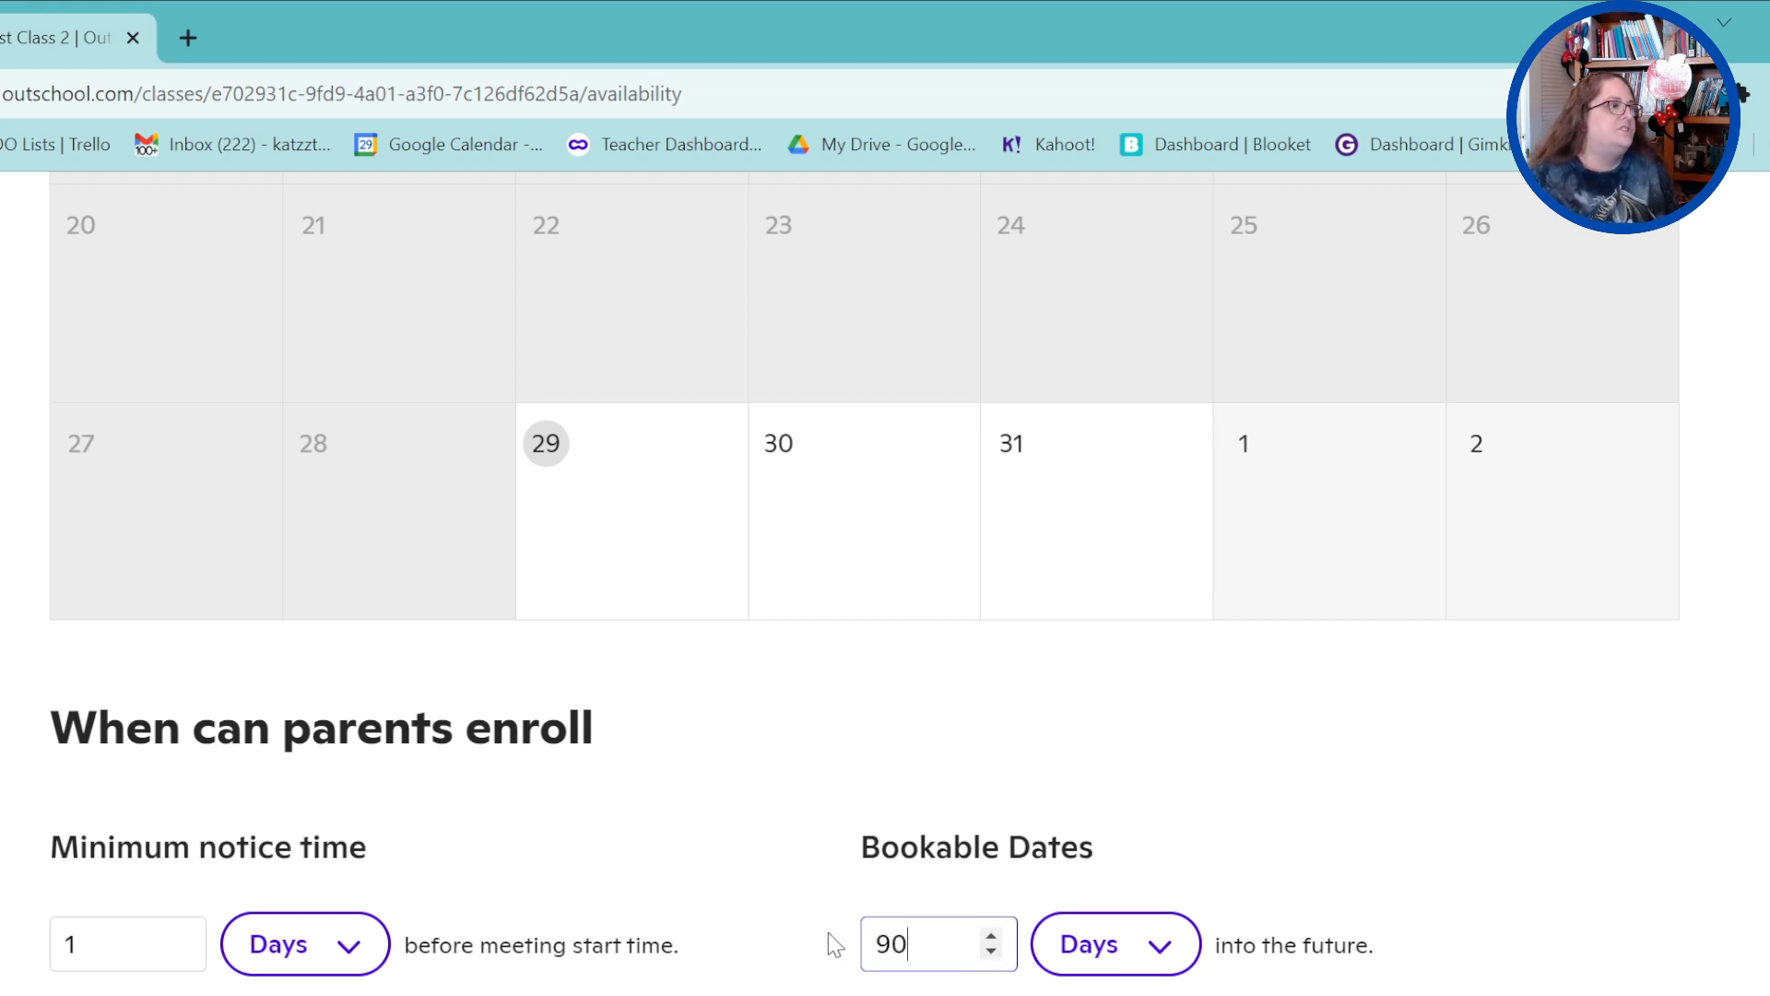
{"action": "left_click", "coordinate": [775, 943]}
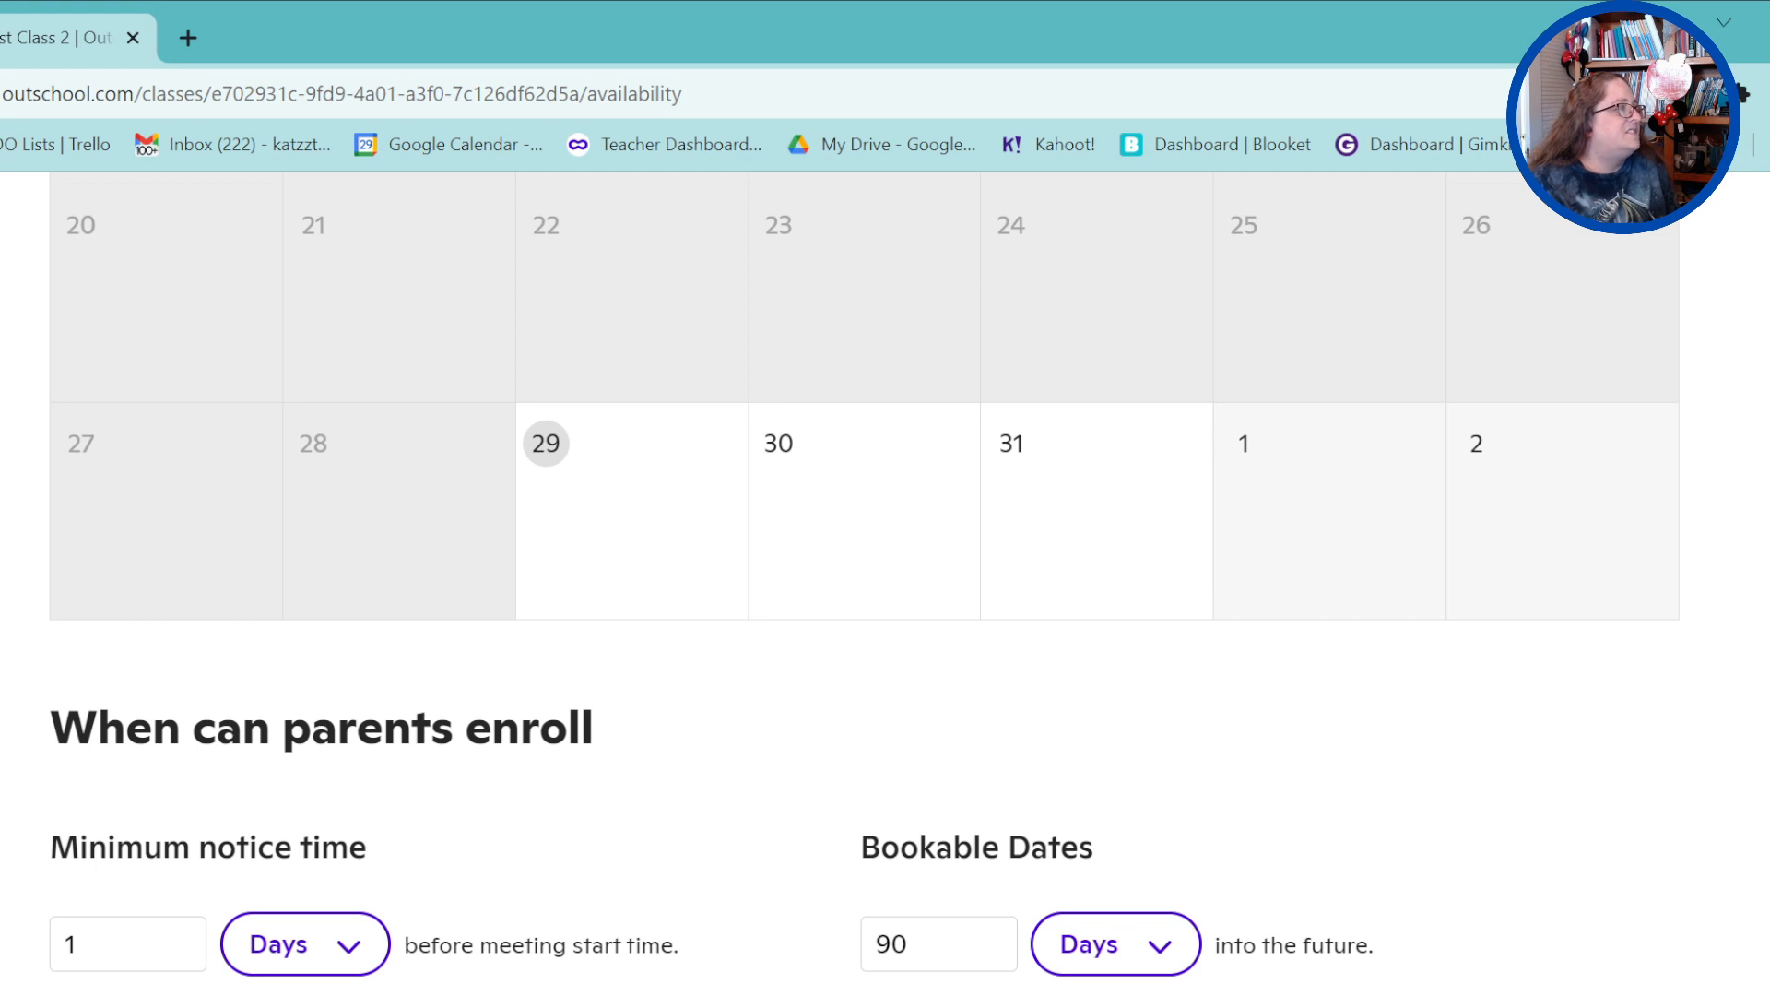
{"action": "scroll", "coordinate": [885, 554], "scroll_direction": "down", "scroll_amount": 3}
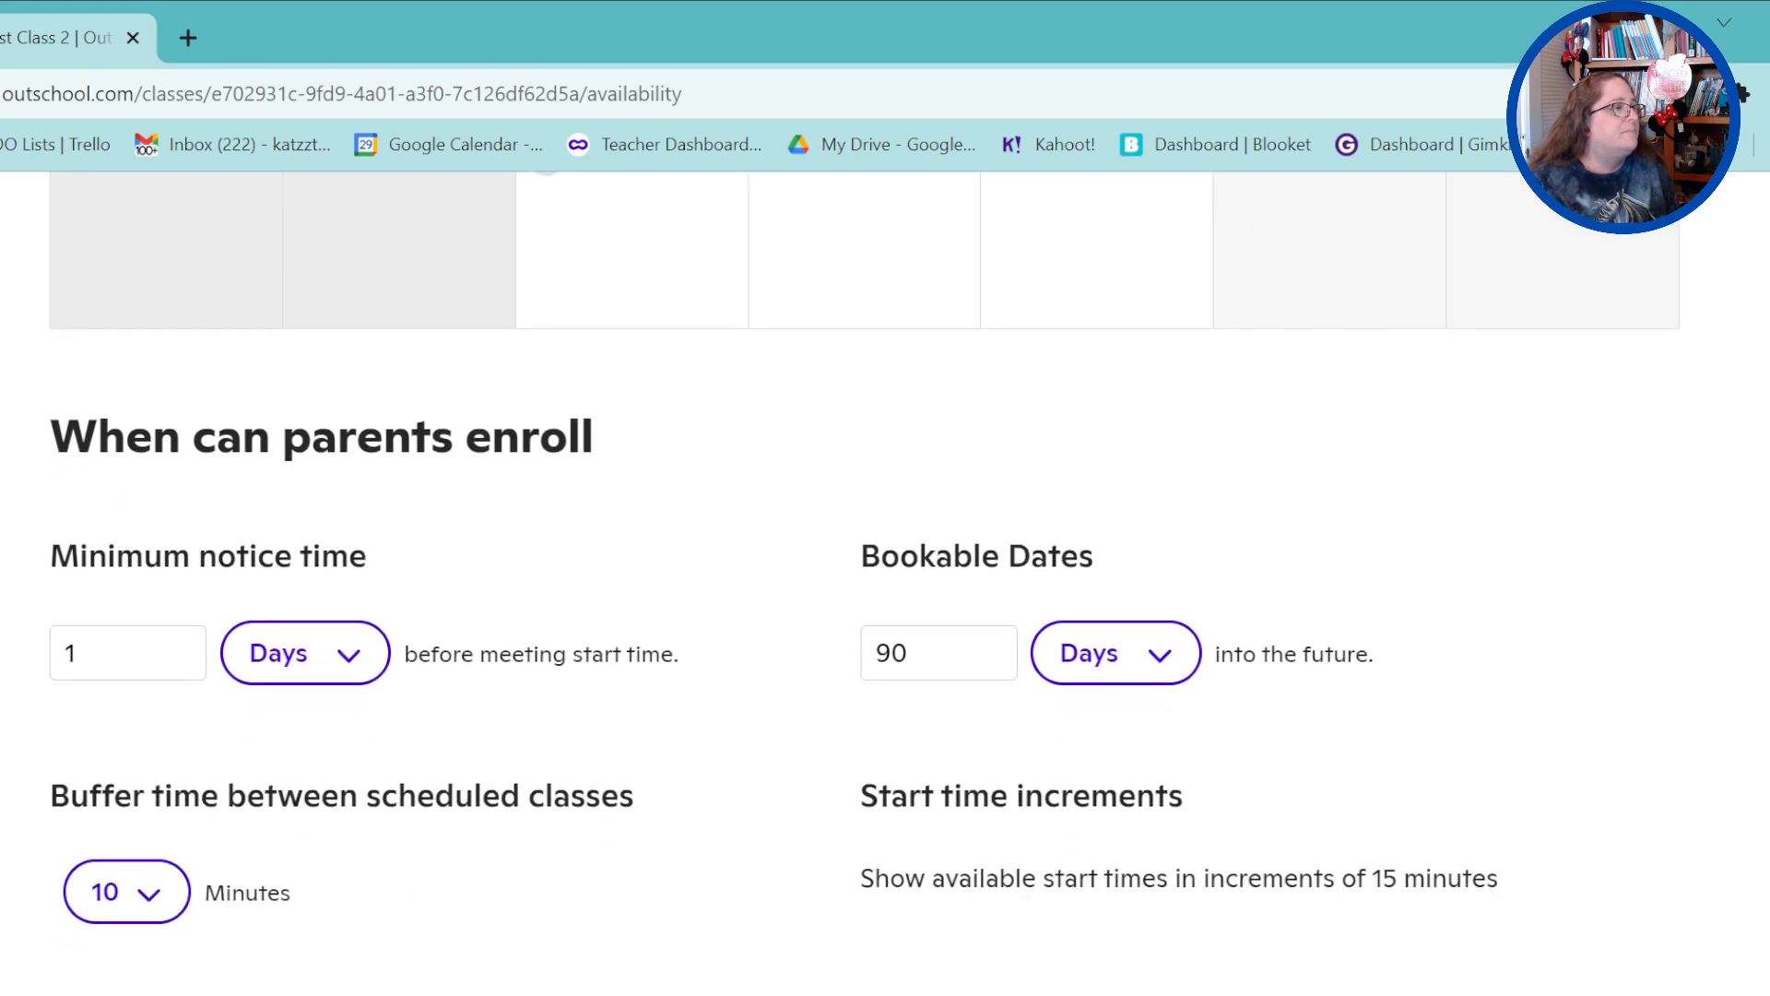
{"action": "scroll", "coordinate": [885, 554], "scroll_direction": "up", "scroll_amount": 2}
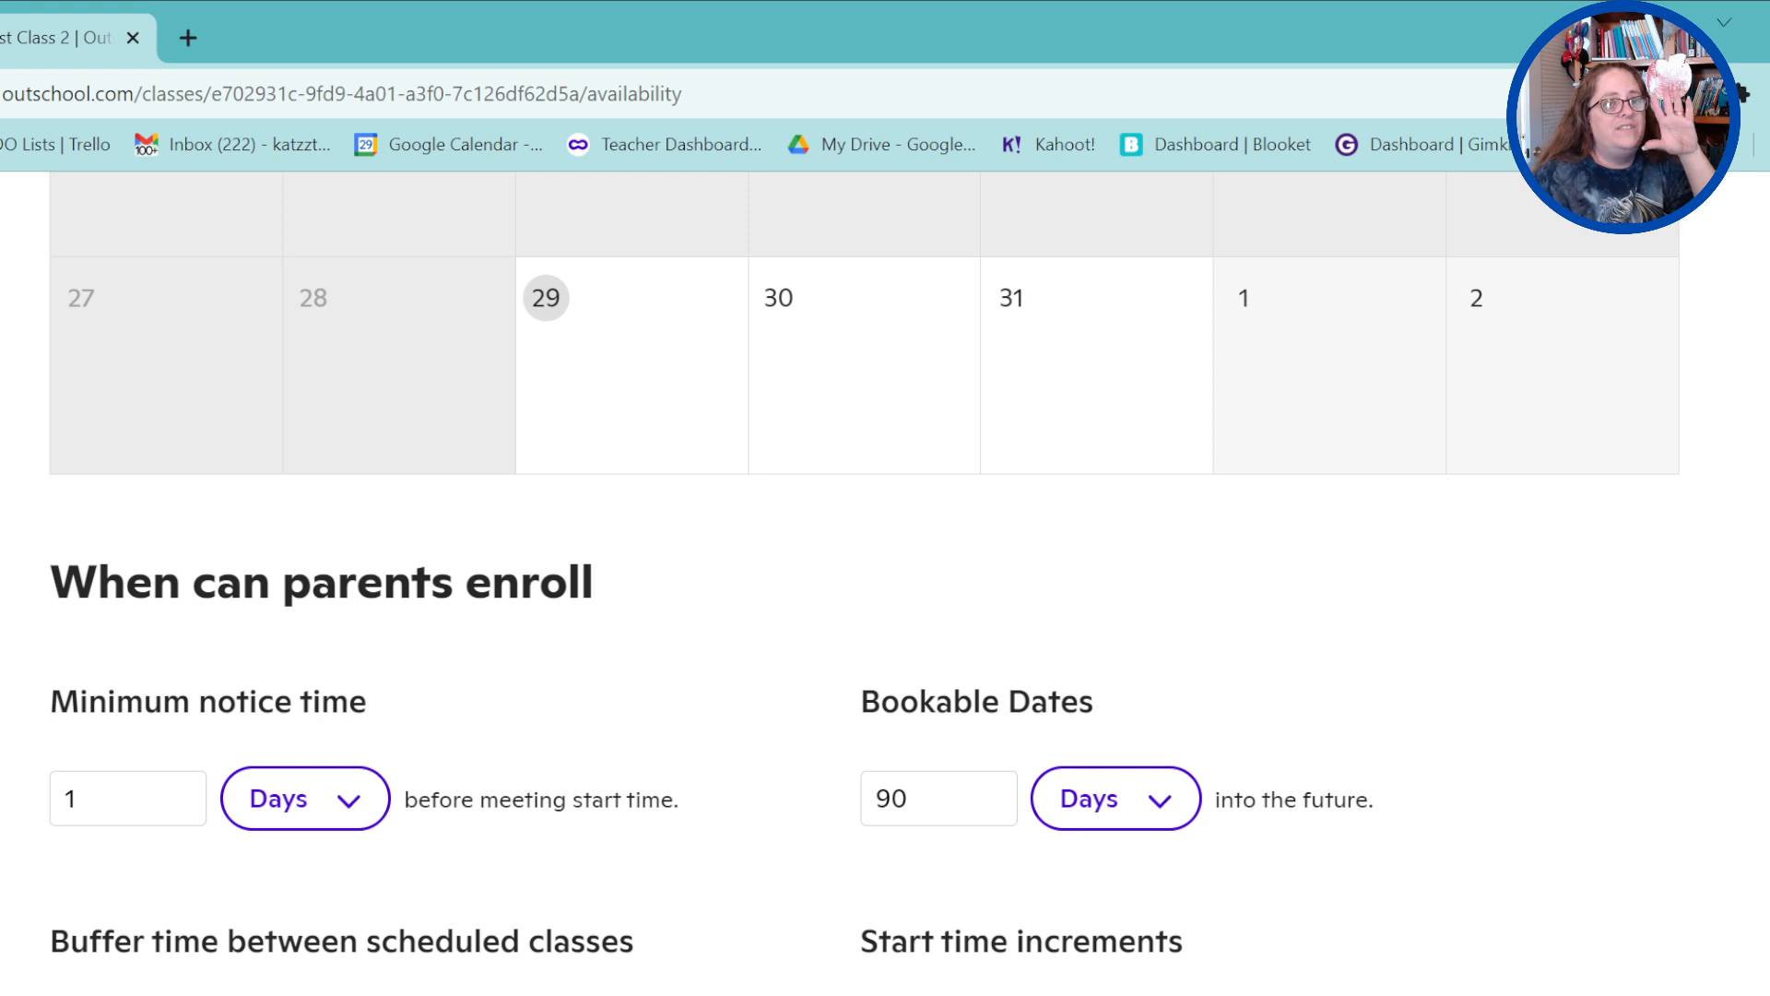
Open the account's profile and settings page in a separate browser tab and switch to it
{"action": "scroll", "coordinate": [810, 719], "scroll_direction": "up", "scroll_amount": 15}
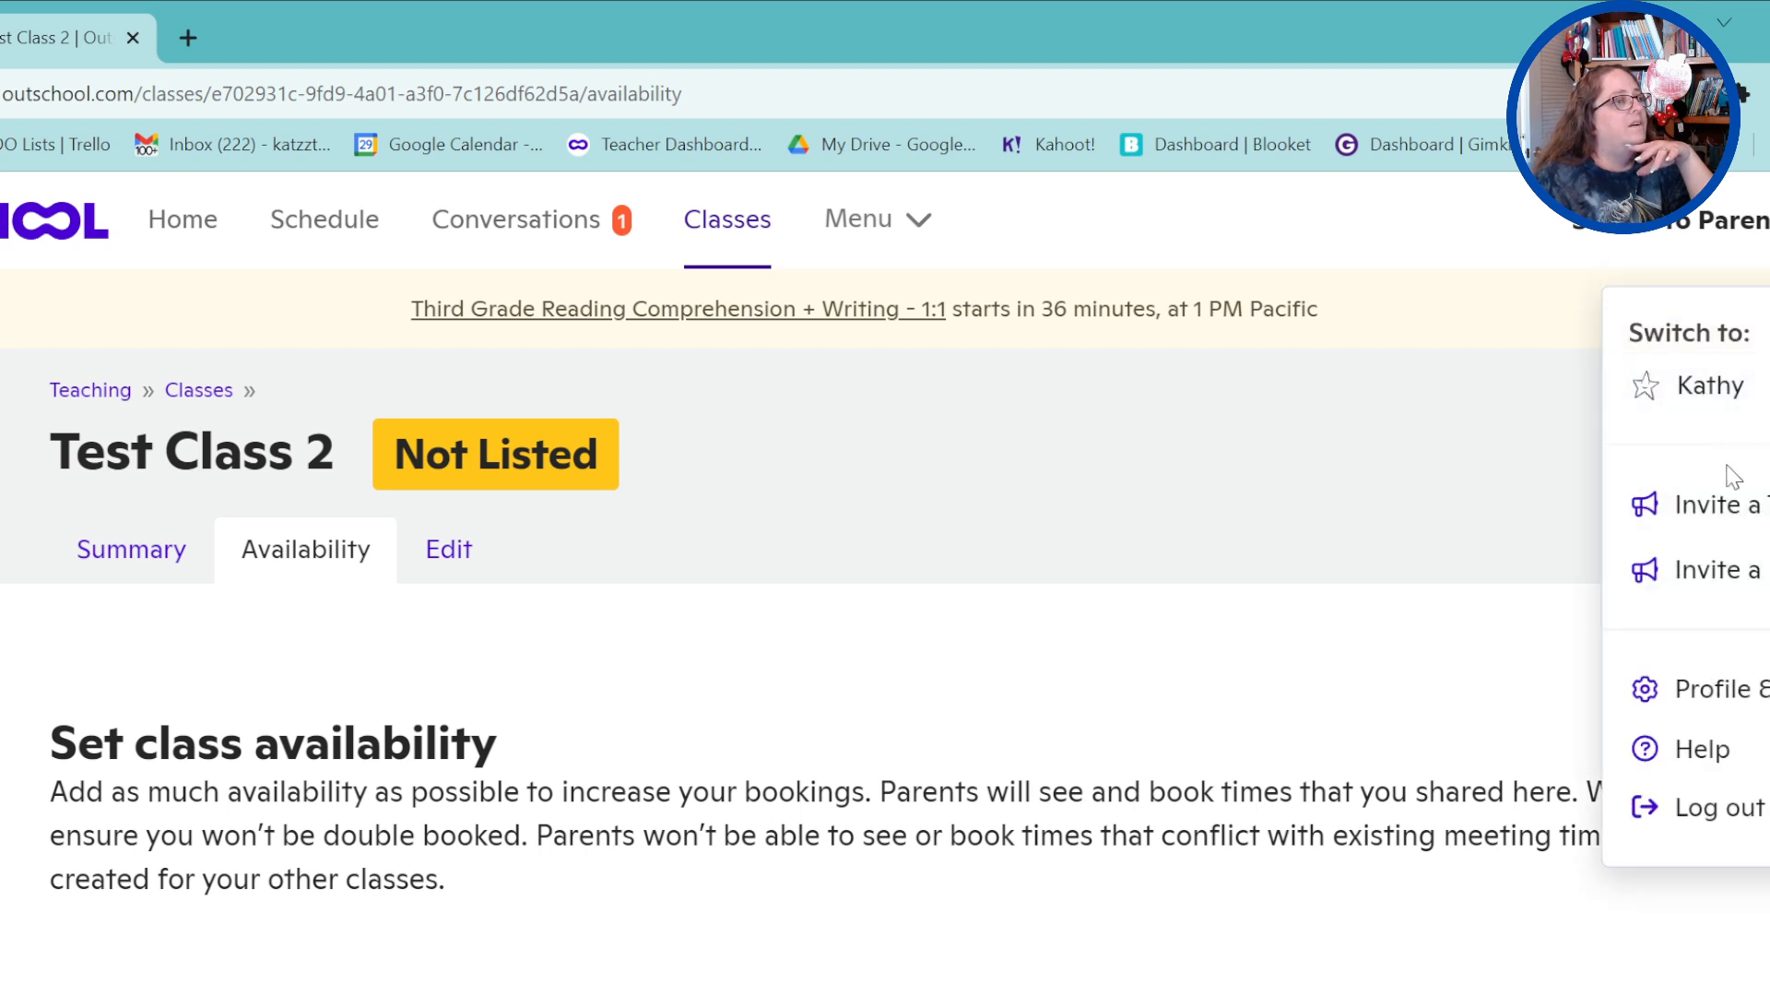
{"action": "left_click", "coordinate": [1706, 689]}
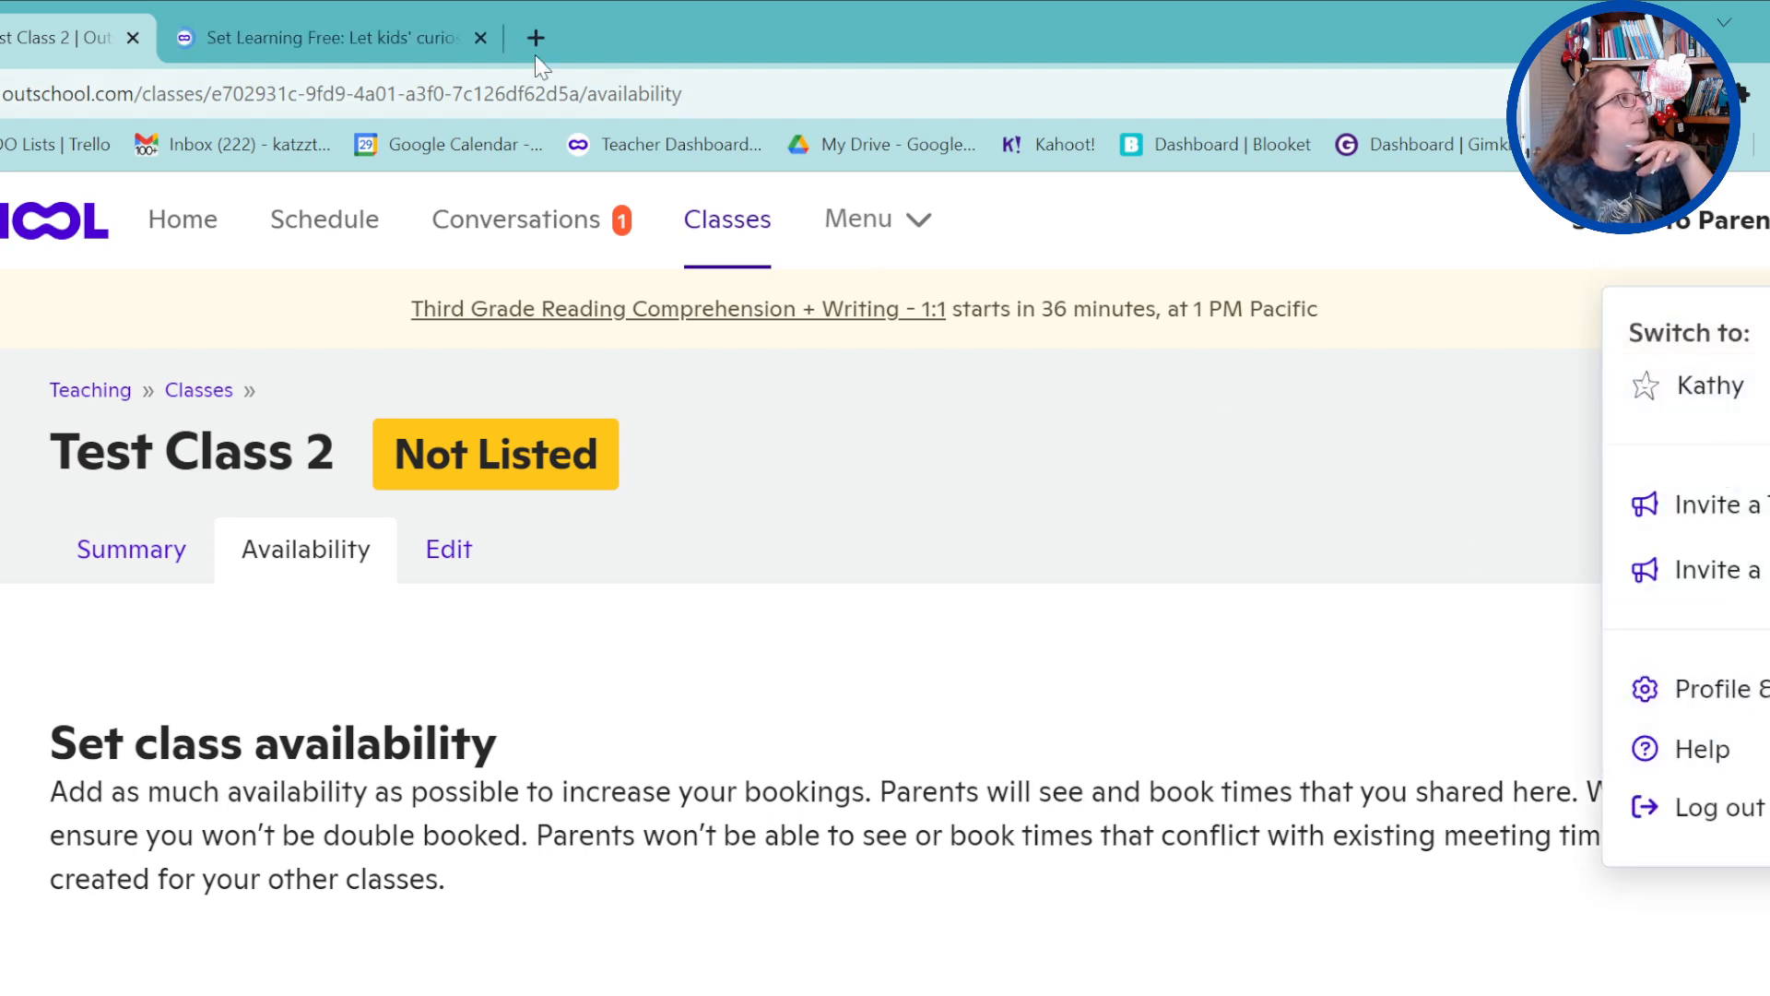
{"action": "left_click", "coordinate": [313, 36]}
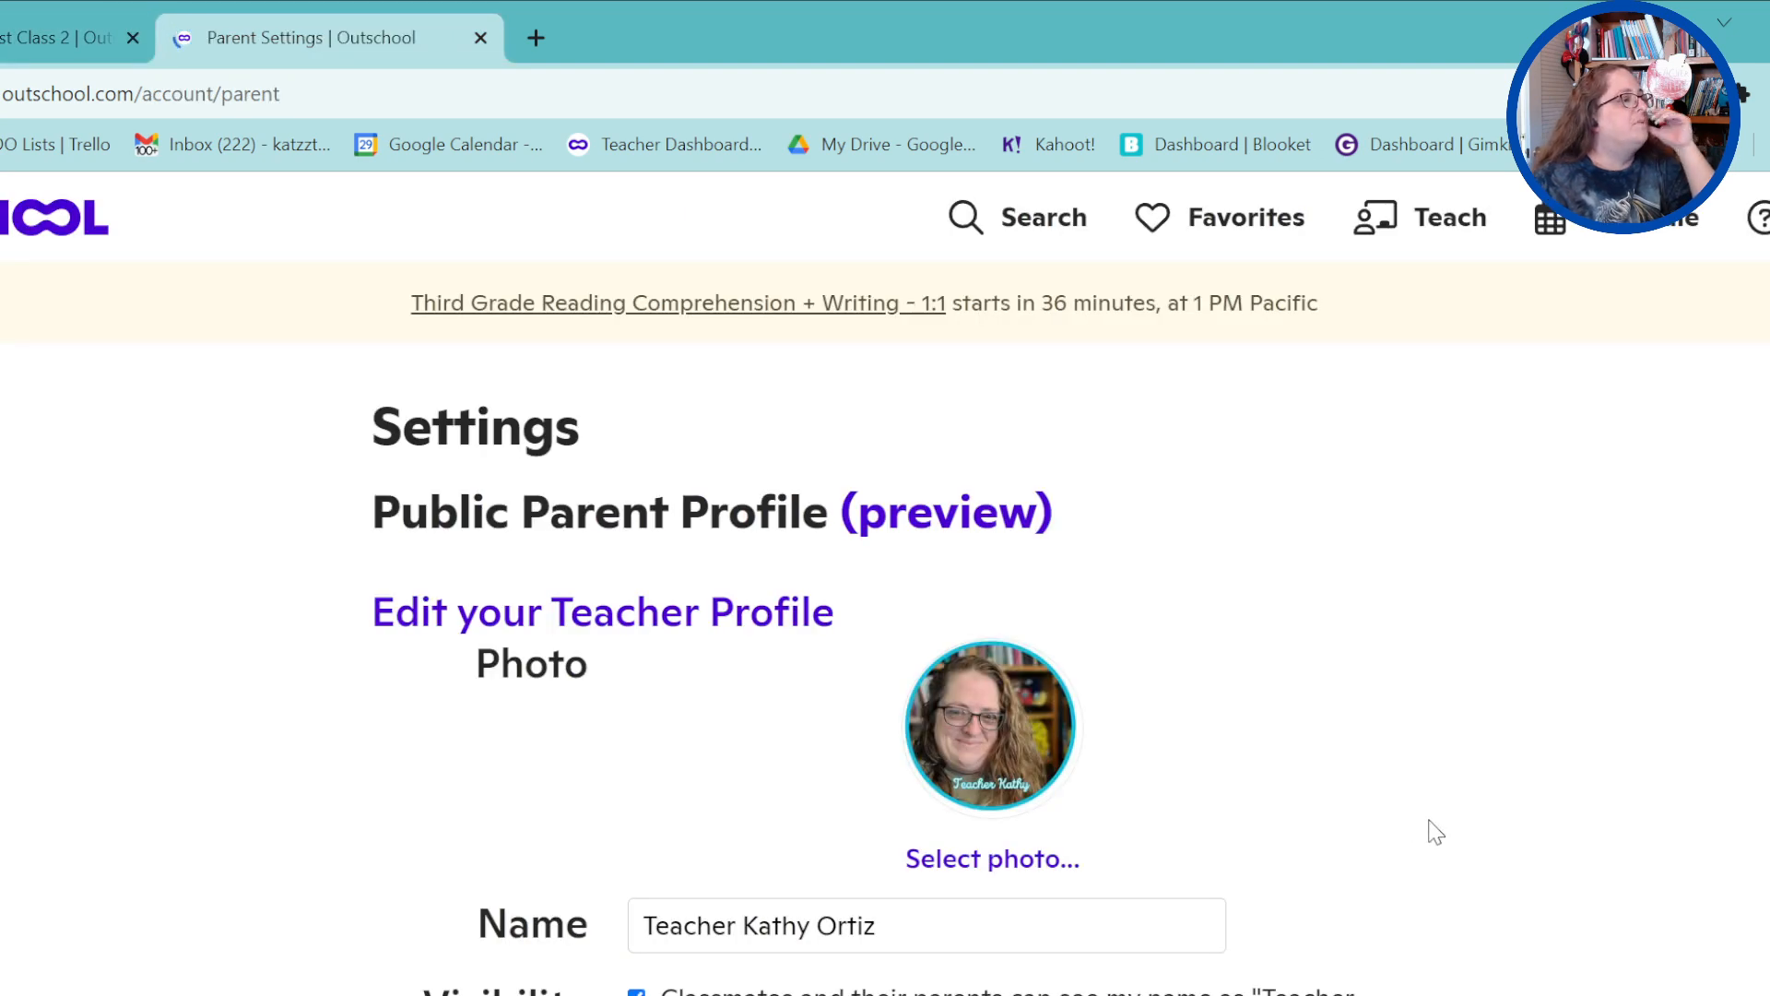
Examine the parent settings page from the public profile through global settings, learner preferences, contact details and payment sections for availability options
{"action": "scroll", "coordinate": [1434, 833], "scroll_direction": "down", "scroll_amount": 5}
{"action": "scroll", "coordinate": [1436, 834], "scroll_direction": "down", "scroll_amount": 15}
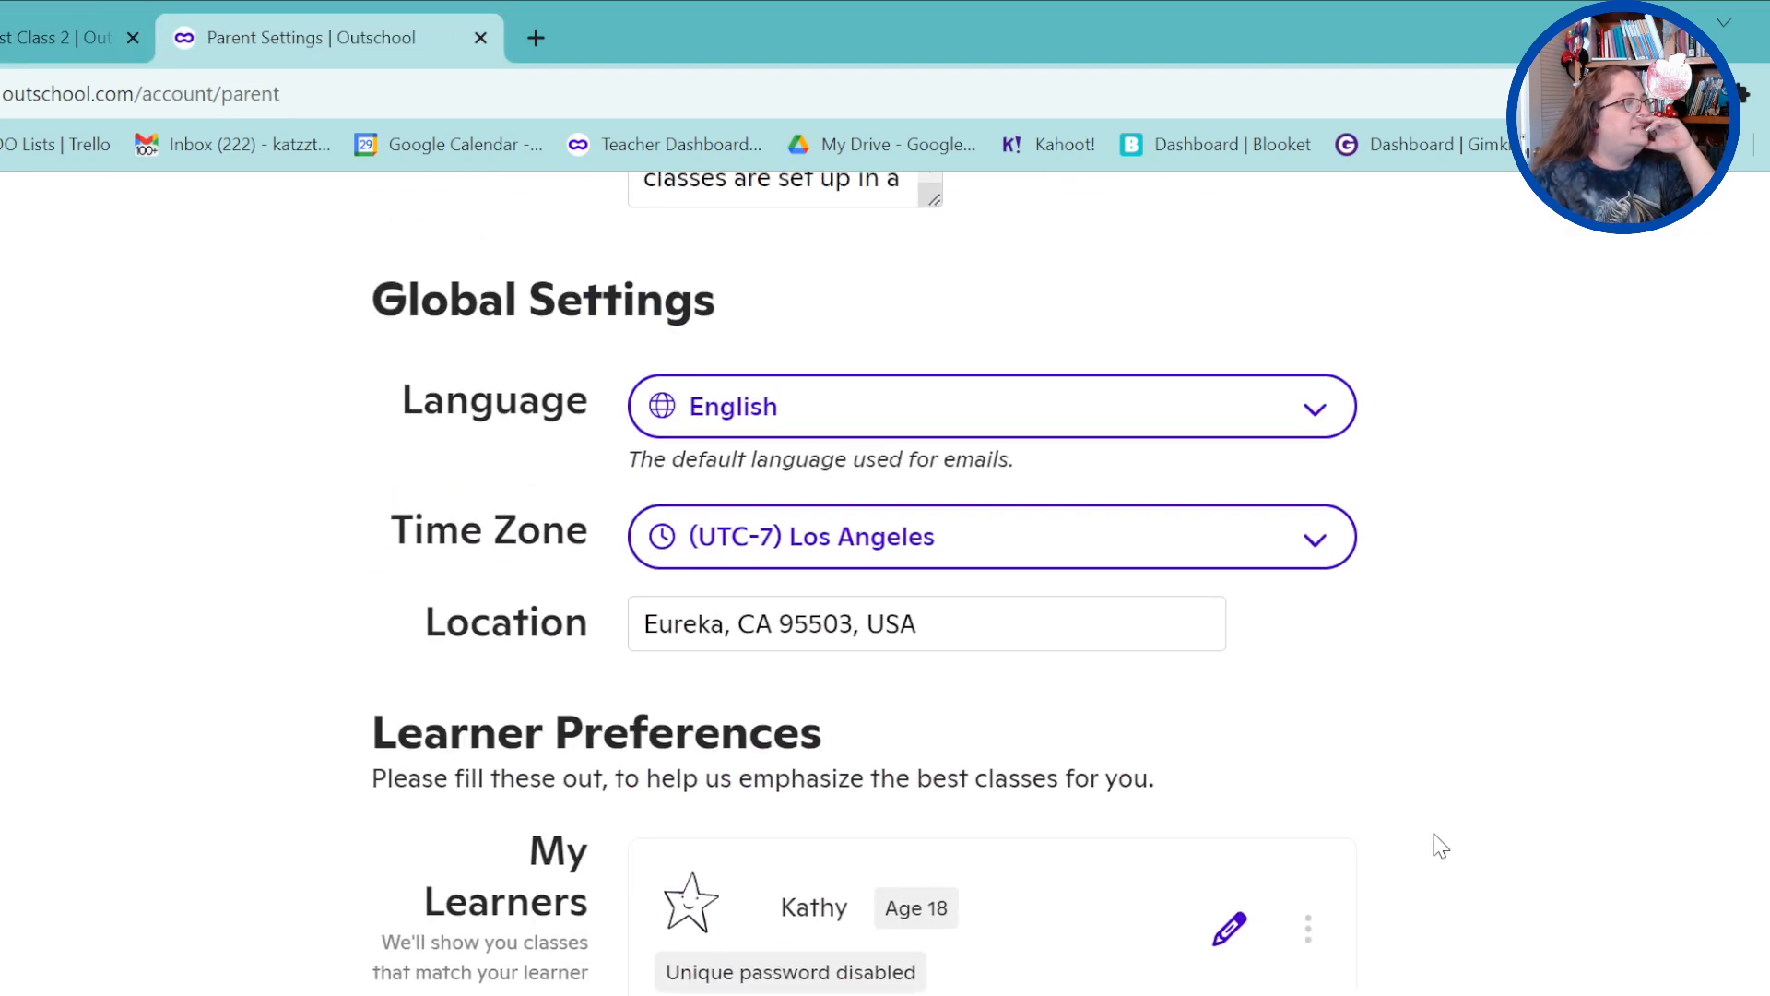
{"action": "scroll", "coordinate": [1442, 846], "scroll_direction": "down", "scroll_amount": 15}
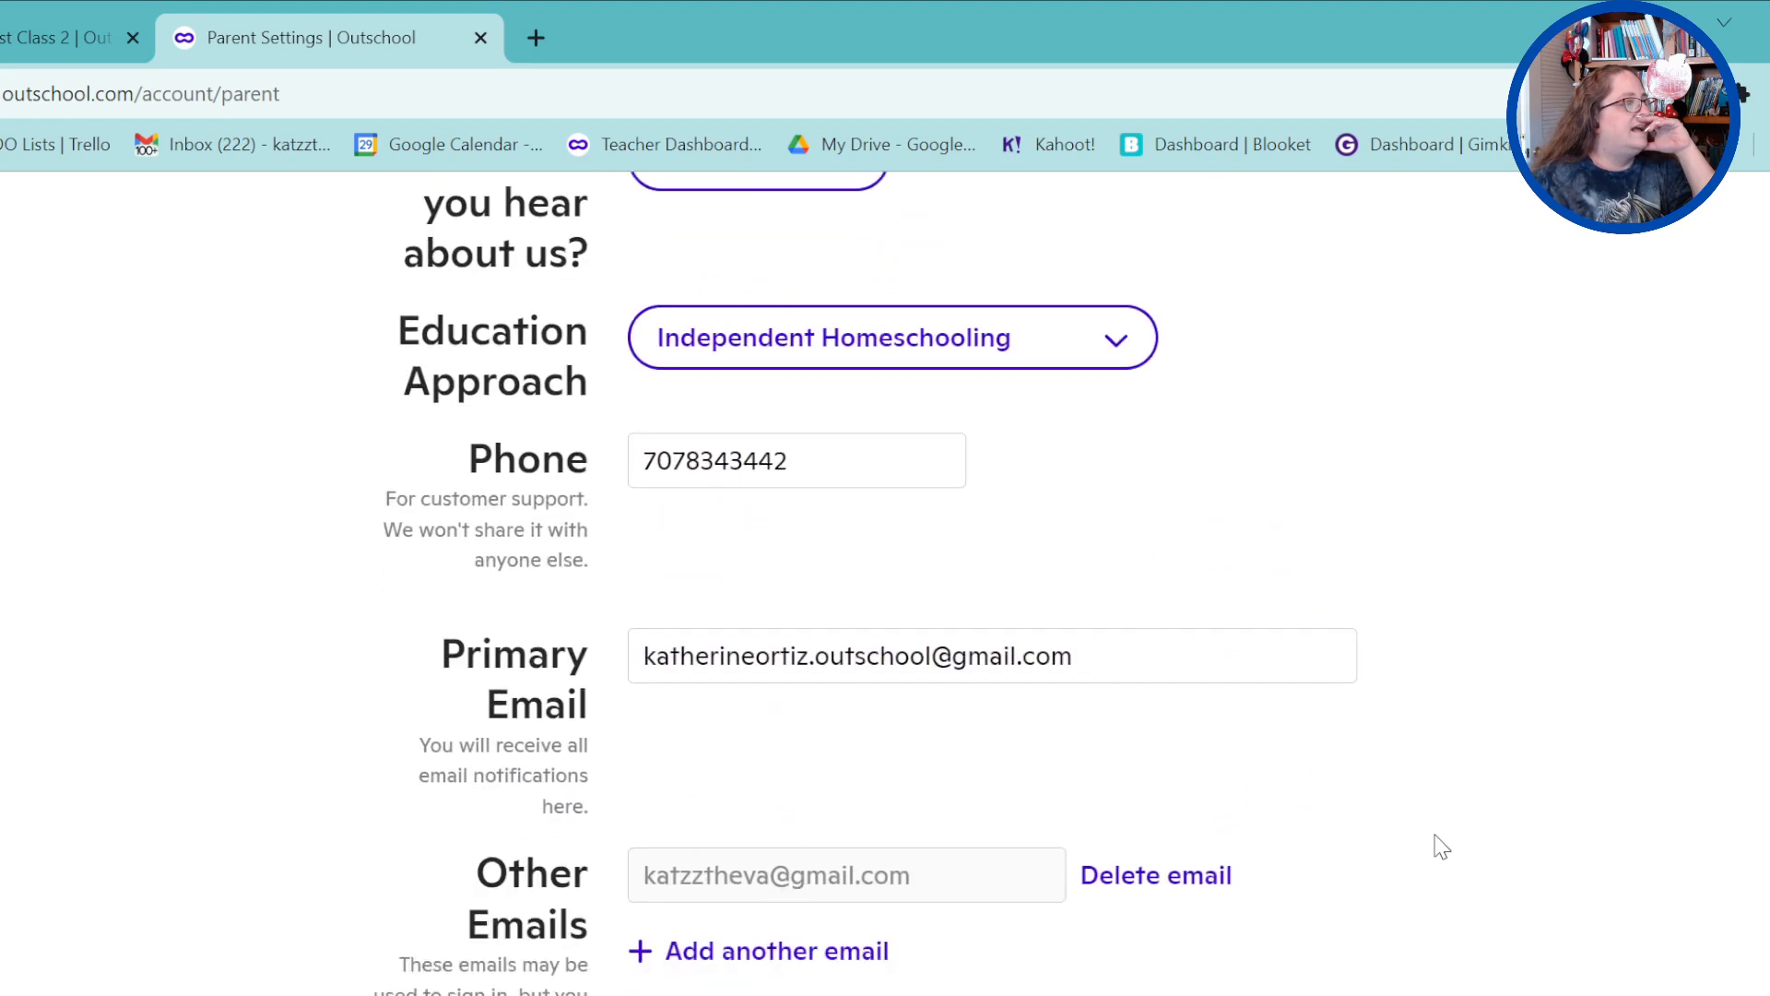
{"action": "scroll", "coordinate": [1438, 839], "scroll_direction": "up", "scroll_amount": 20}
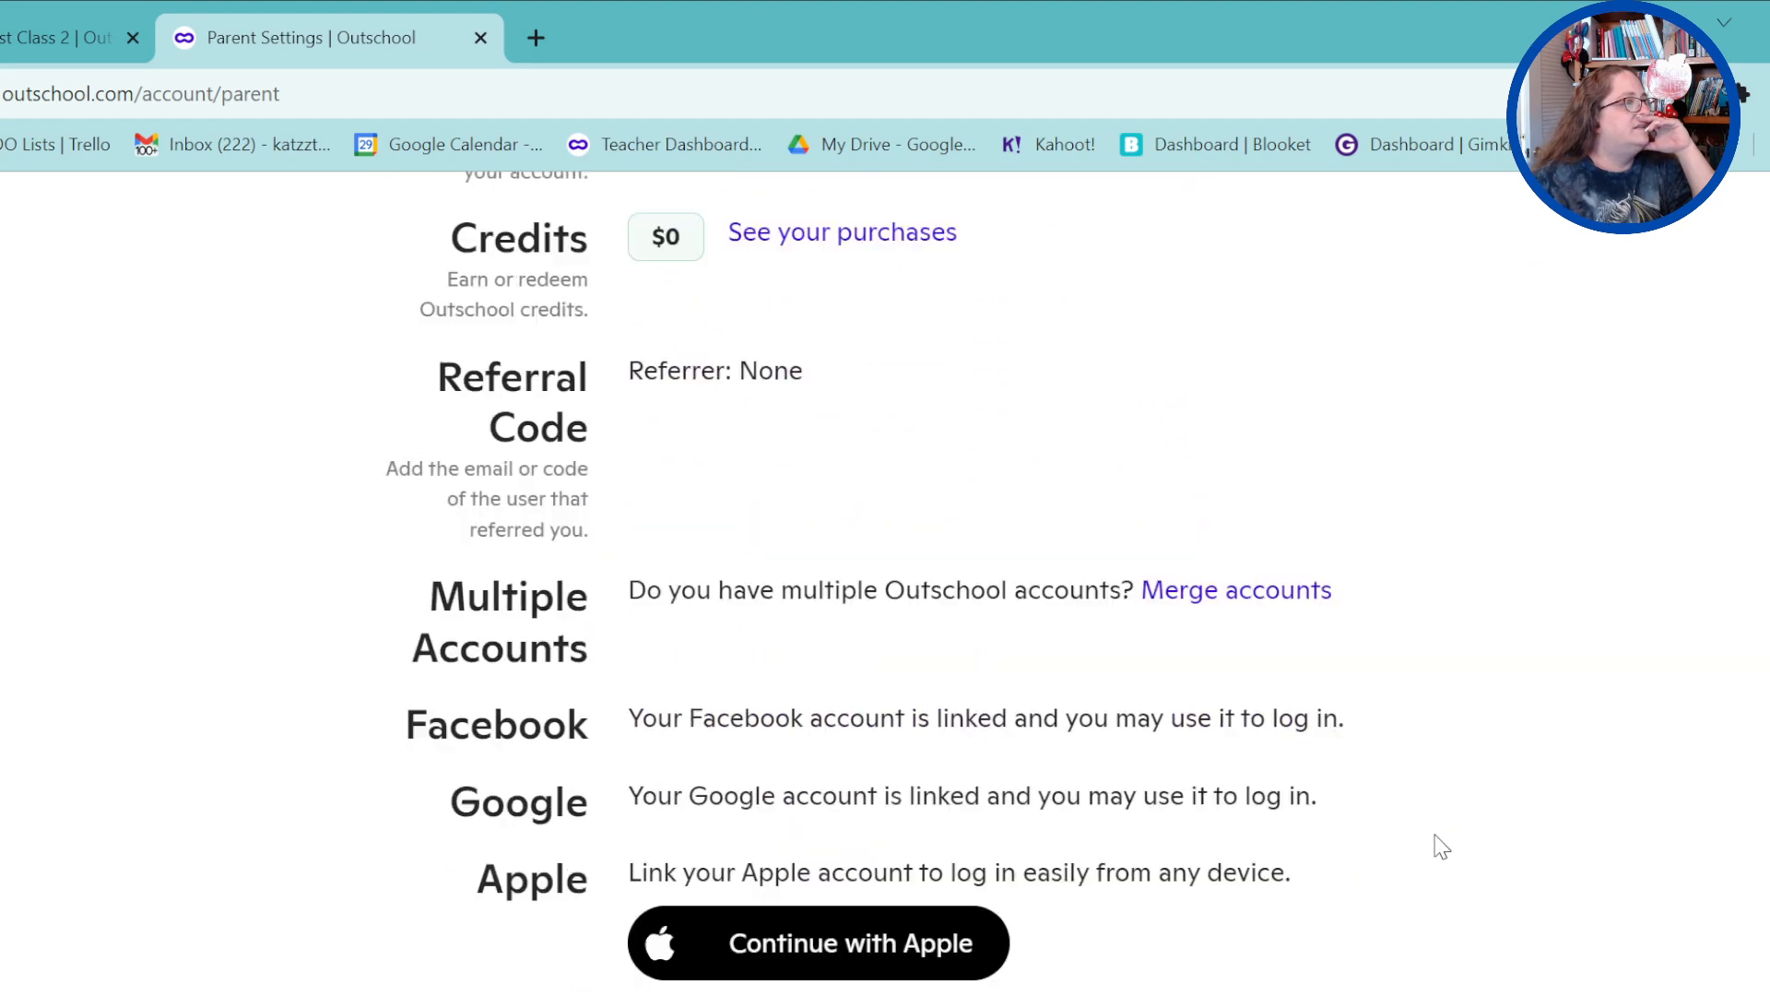
{"action": "scroll", "coordinate": [1432, 827], "scroll_direction": "up", "scroll_amount": 5}
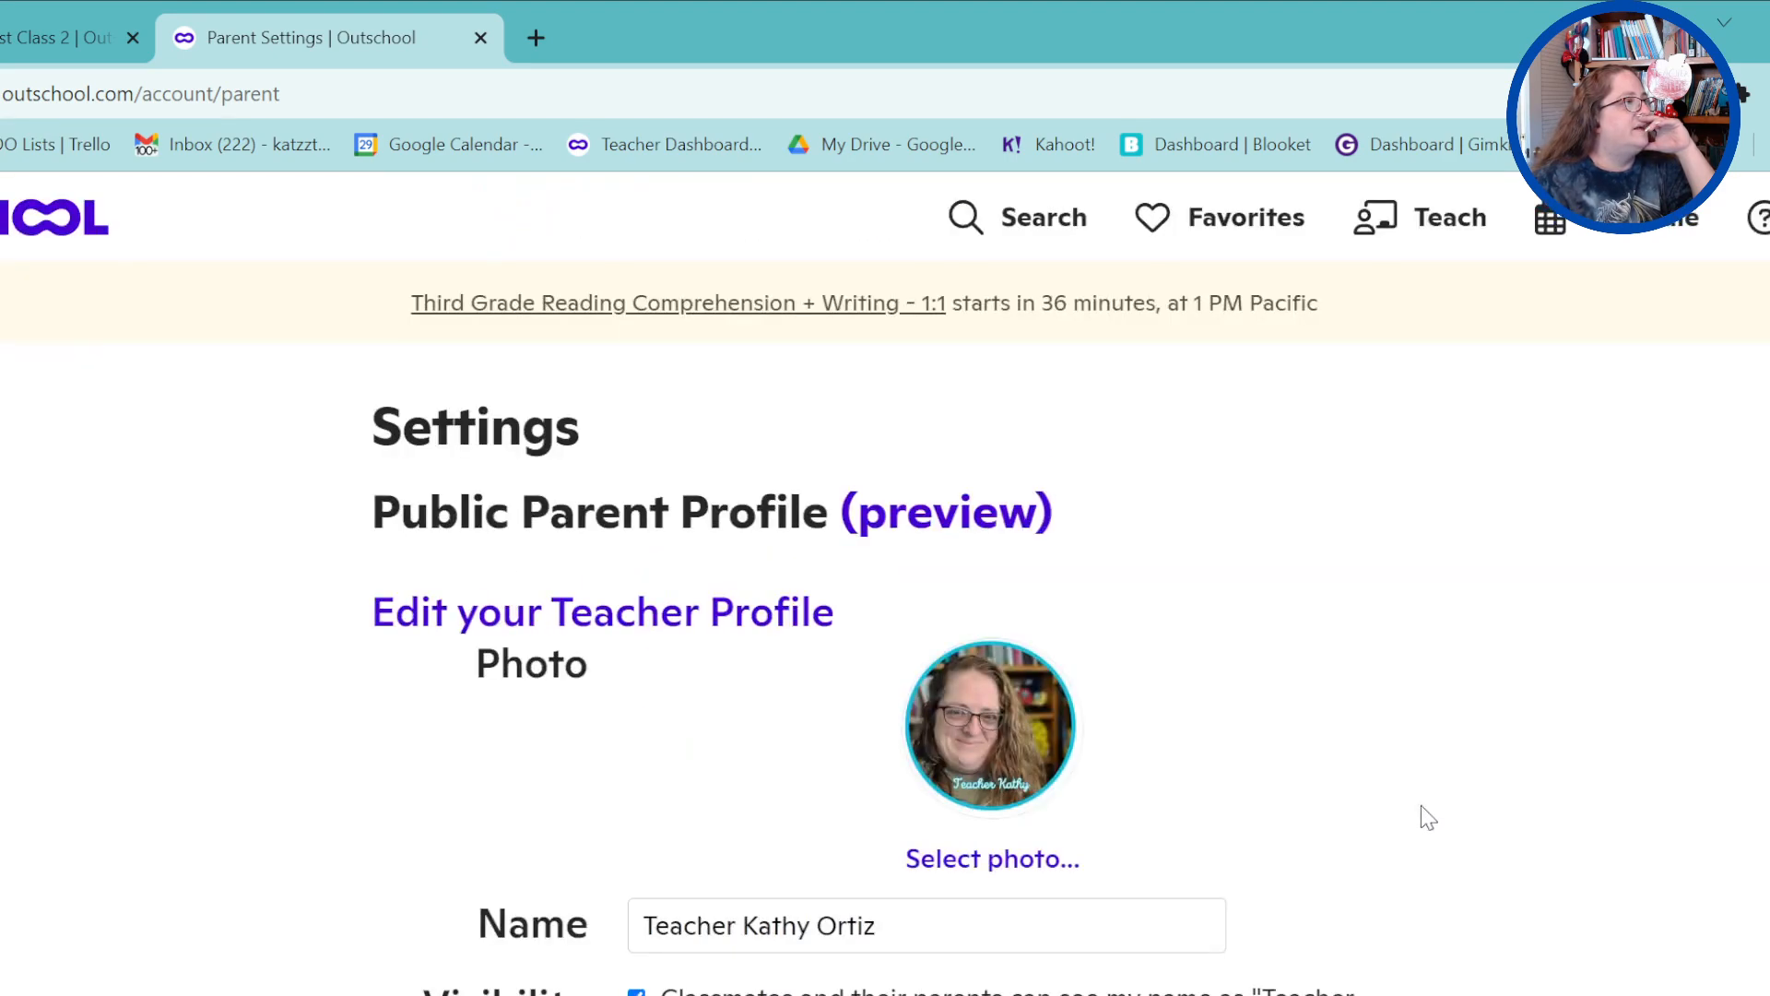
{"action": "scroll", "coordinate": [1331, 791], "scroll_direction": "down", "scroll_amount": 9}
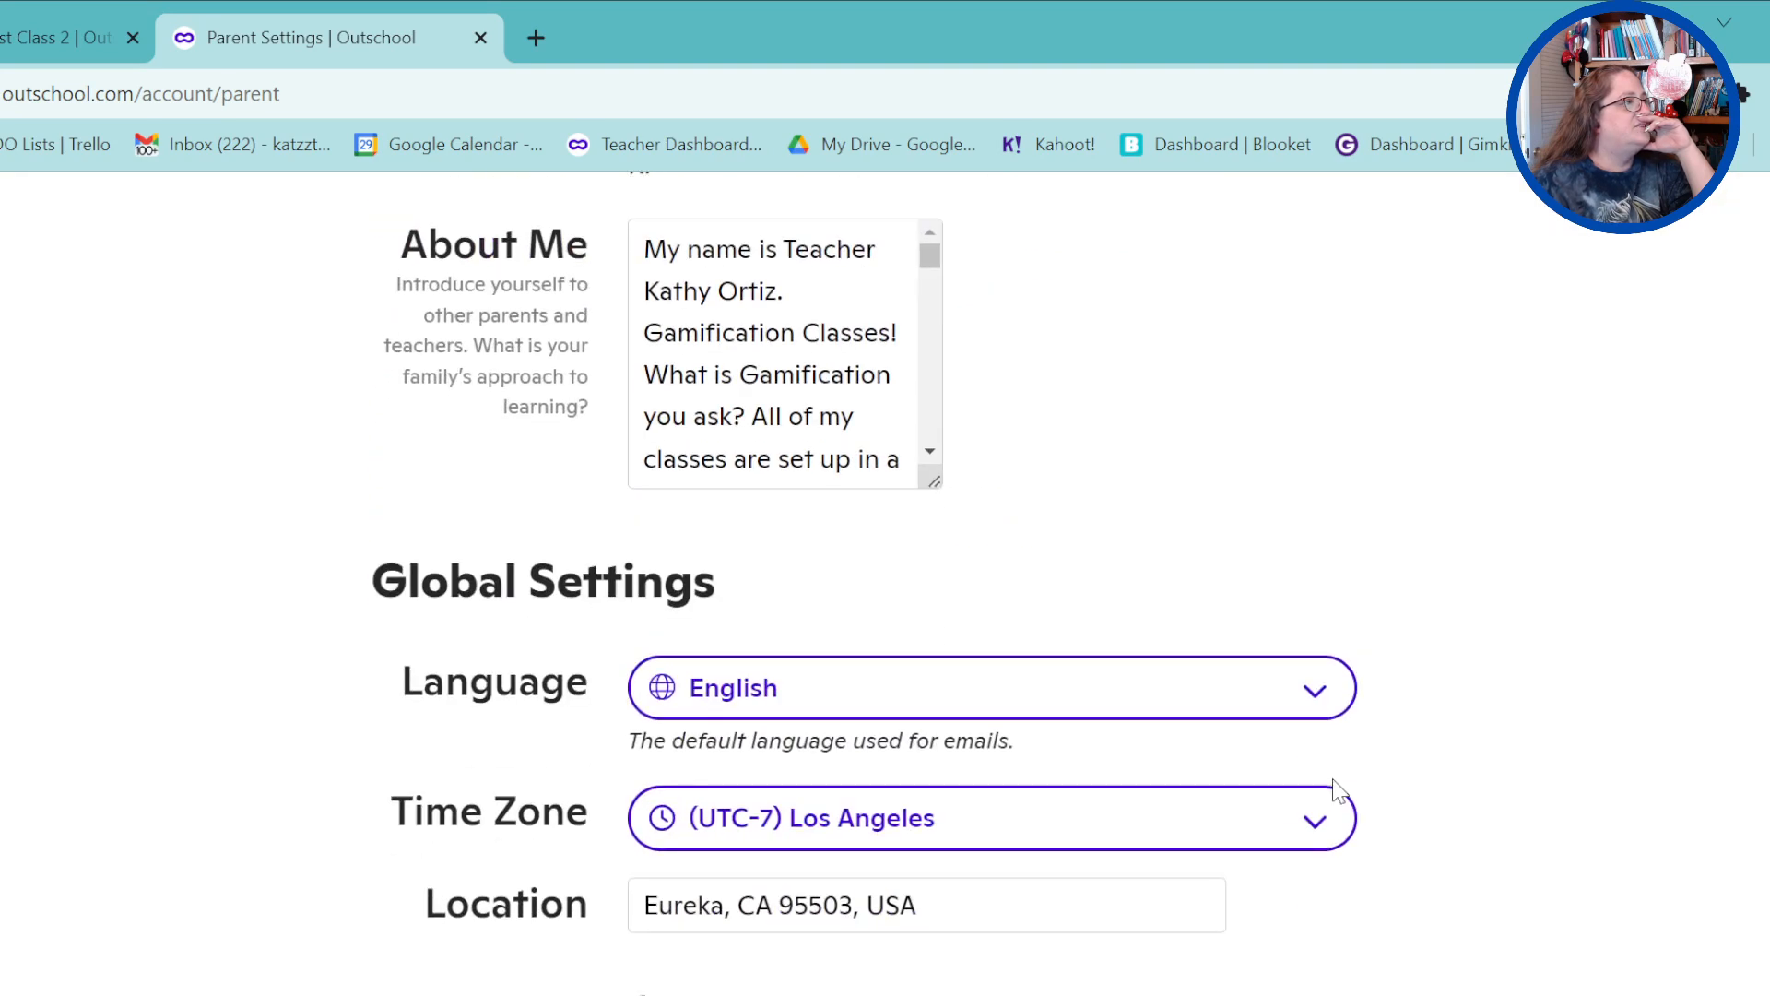
{"action": "scroll", "coordinate": [1338, 791], "scroll_direction": "down", "scroll_amount": 7}
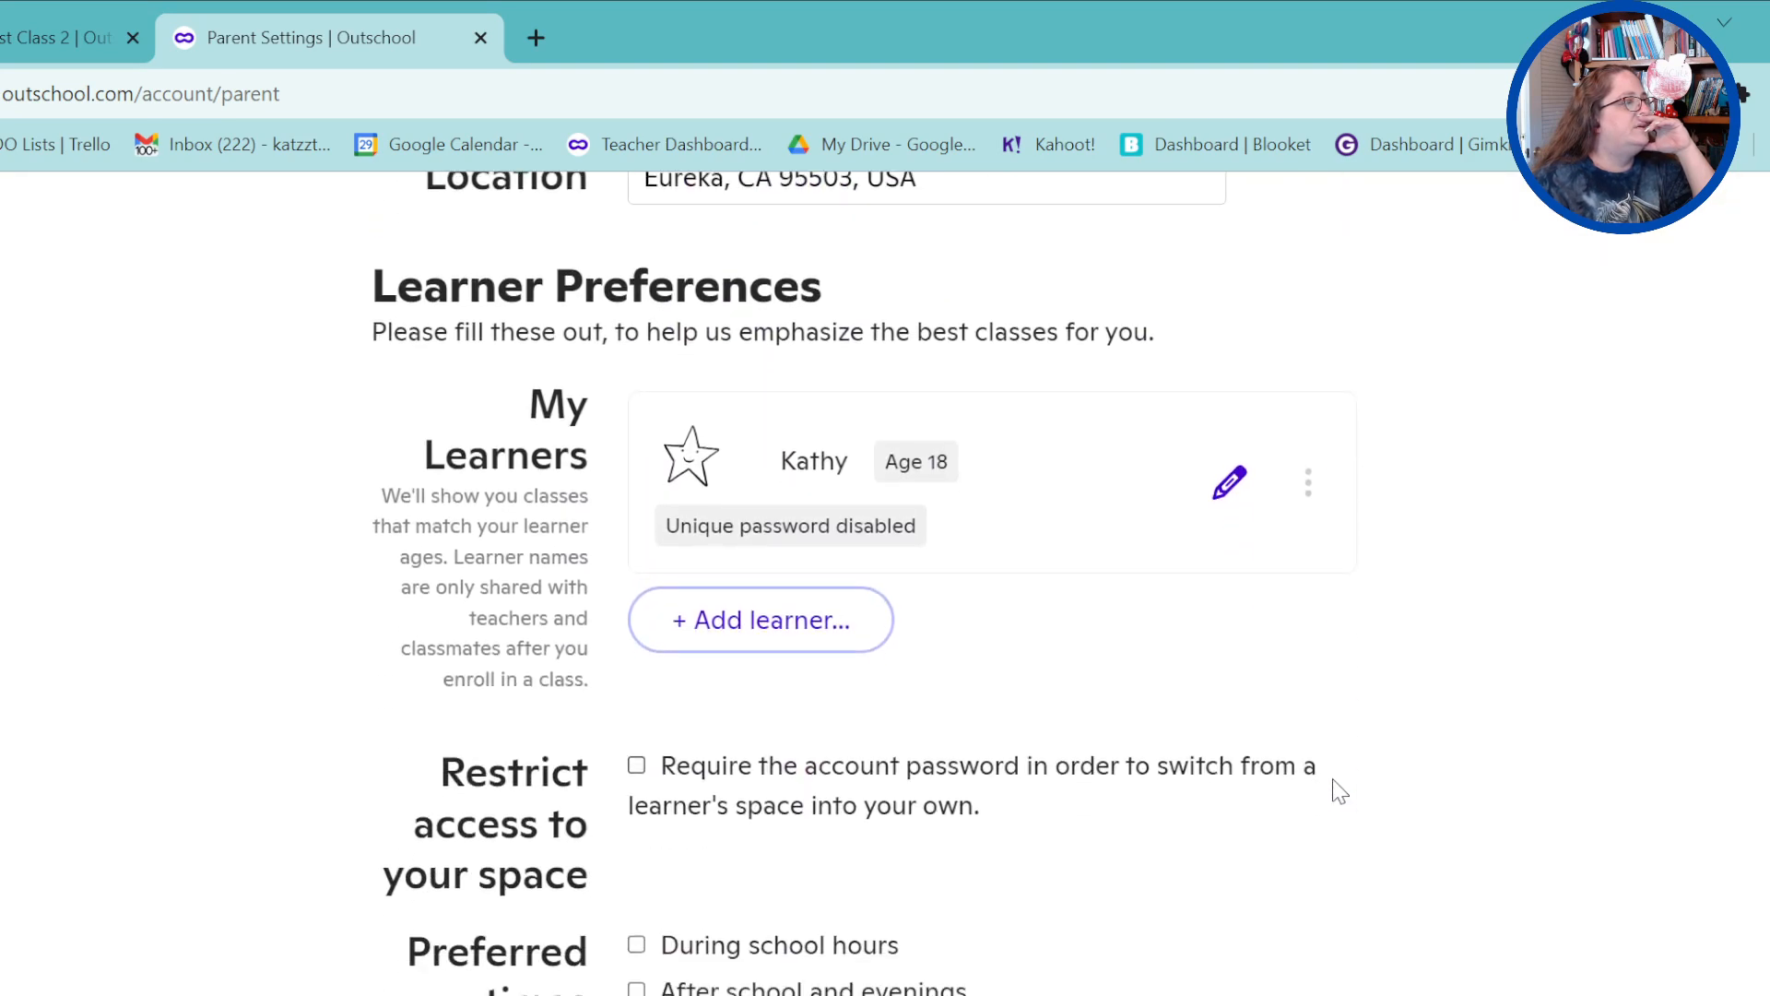
{"action": "scroll", "coordinate": [1339, 791], "scroll_direction": "down", "scroll_amount": 10}
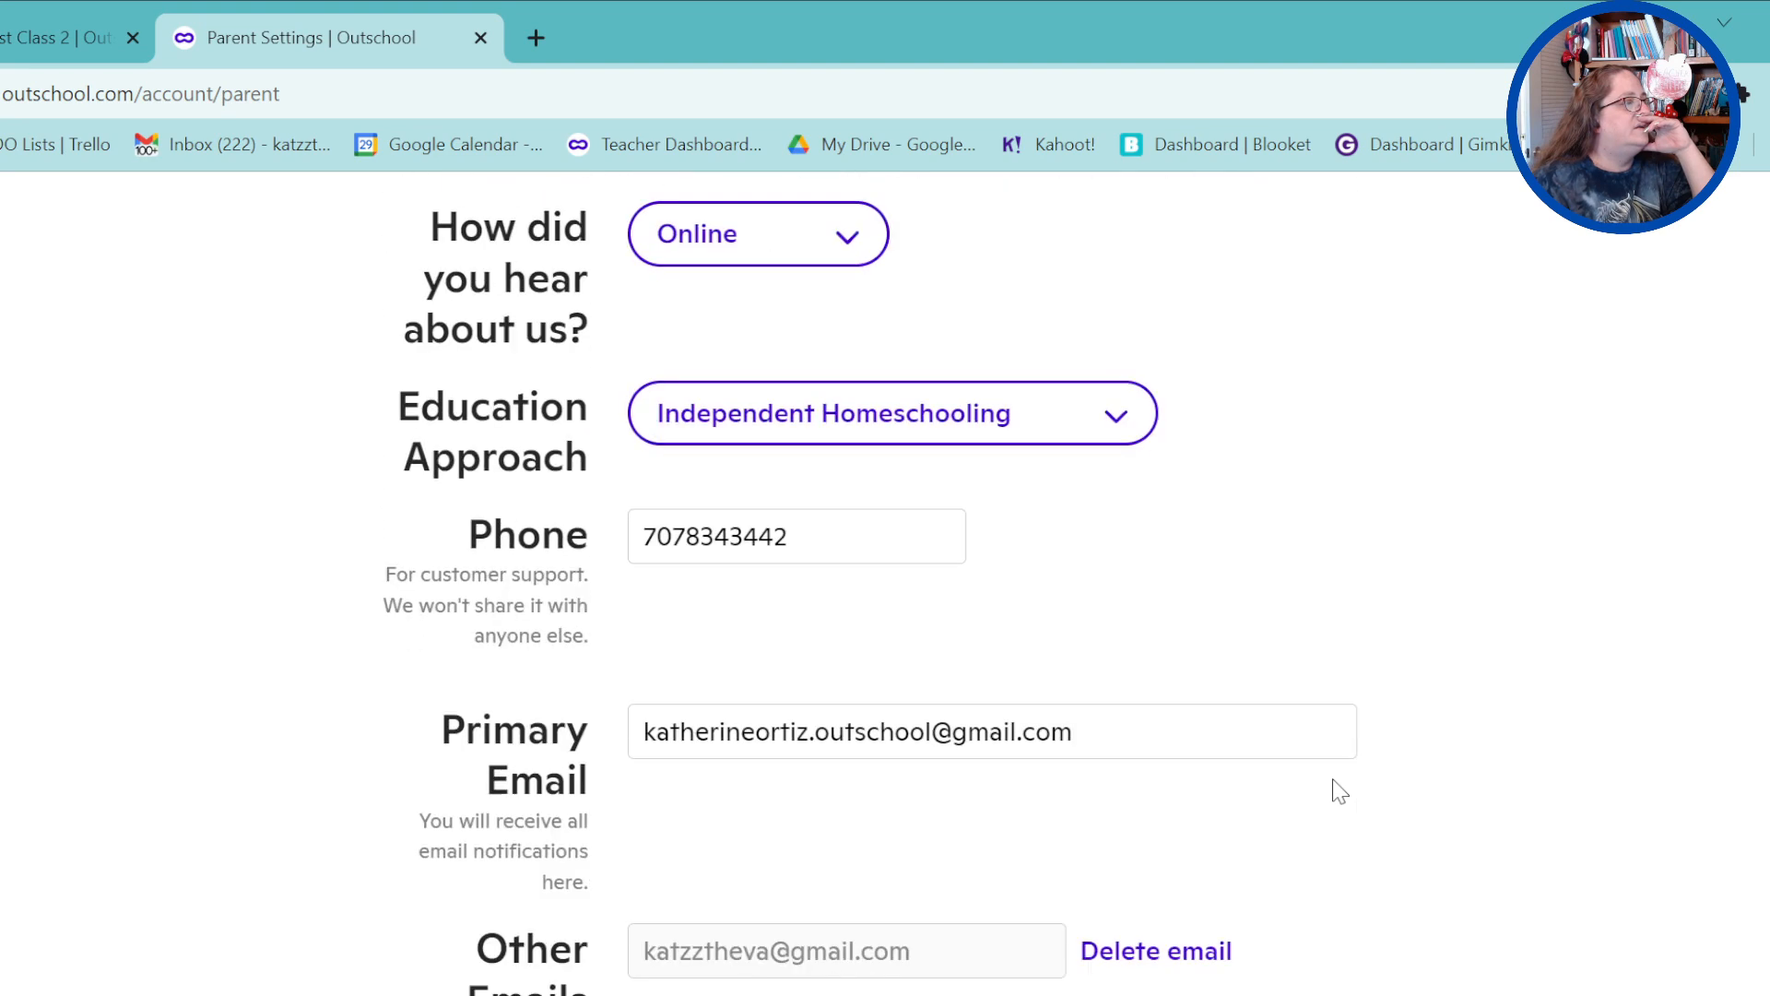
{"action": "scroll", "coordinate": [1339, 792], "scroll_direction": "down", "scroll_amount": 10}
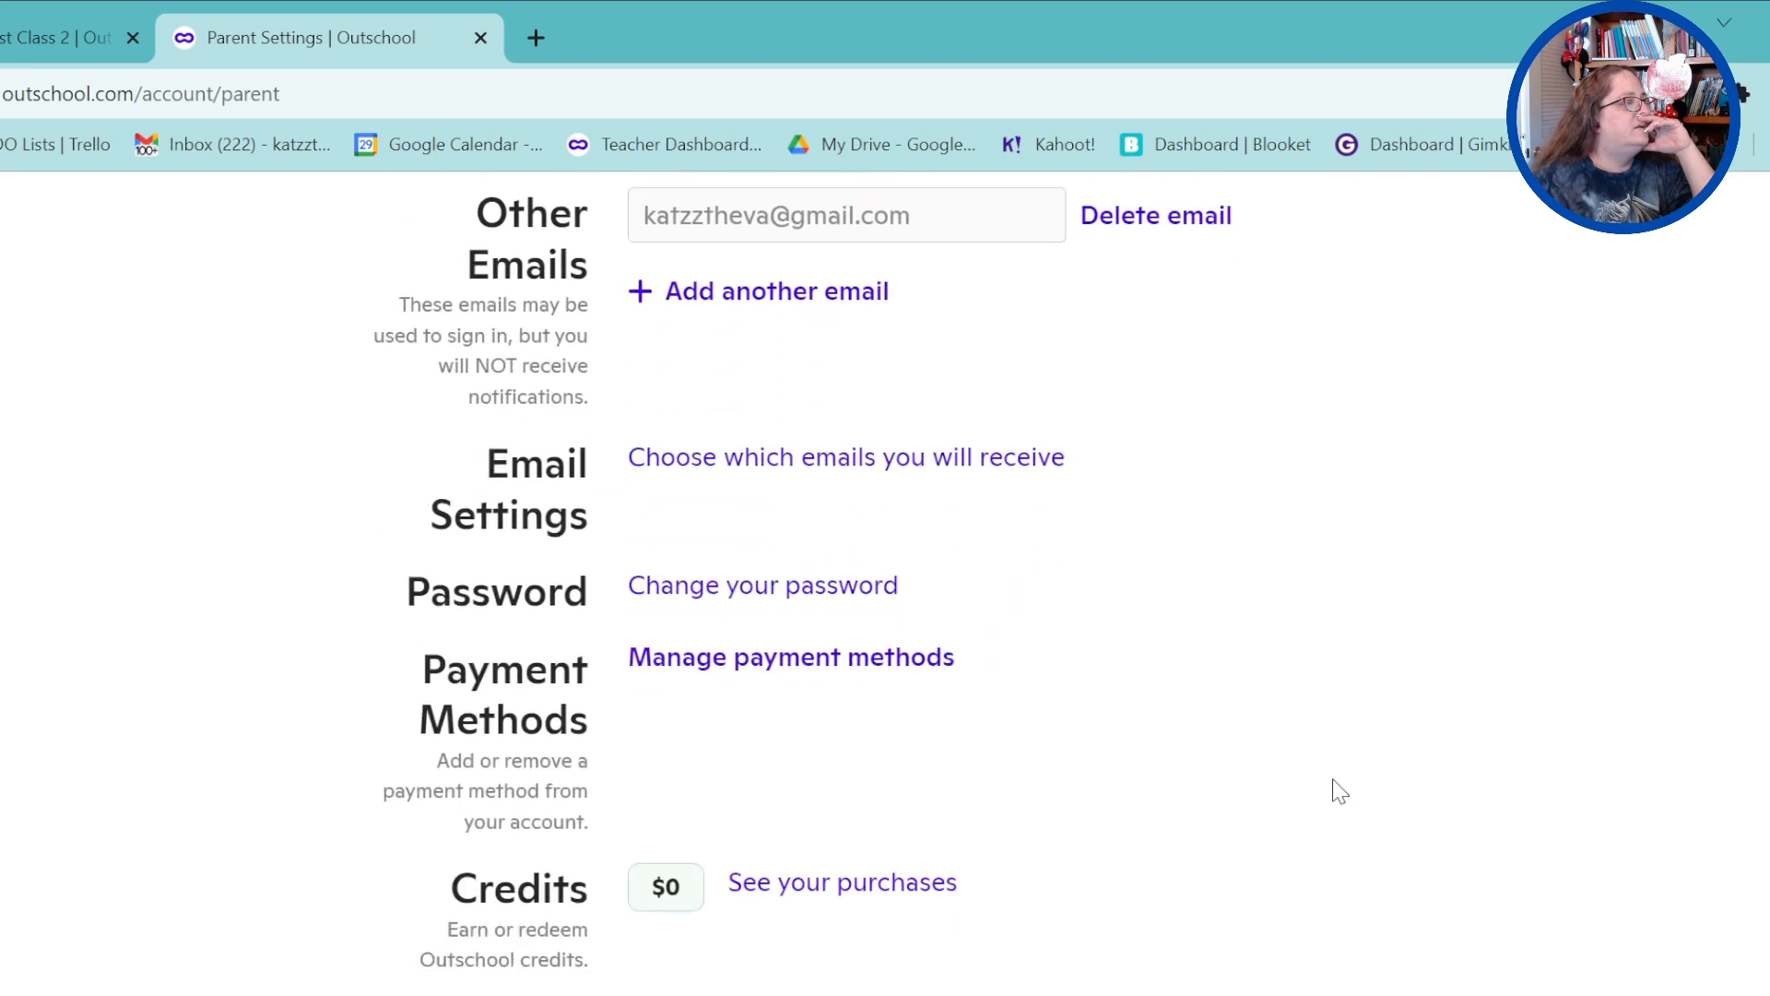
{"action": "scroll", "coordinate": [1339, 791], "scroll_direction": "down", "scroll_amount": 3}
{"action": "scroll", "coordinate": [1337, 790], "scroll_direction": "up", "scroll_amount": 20}
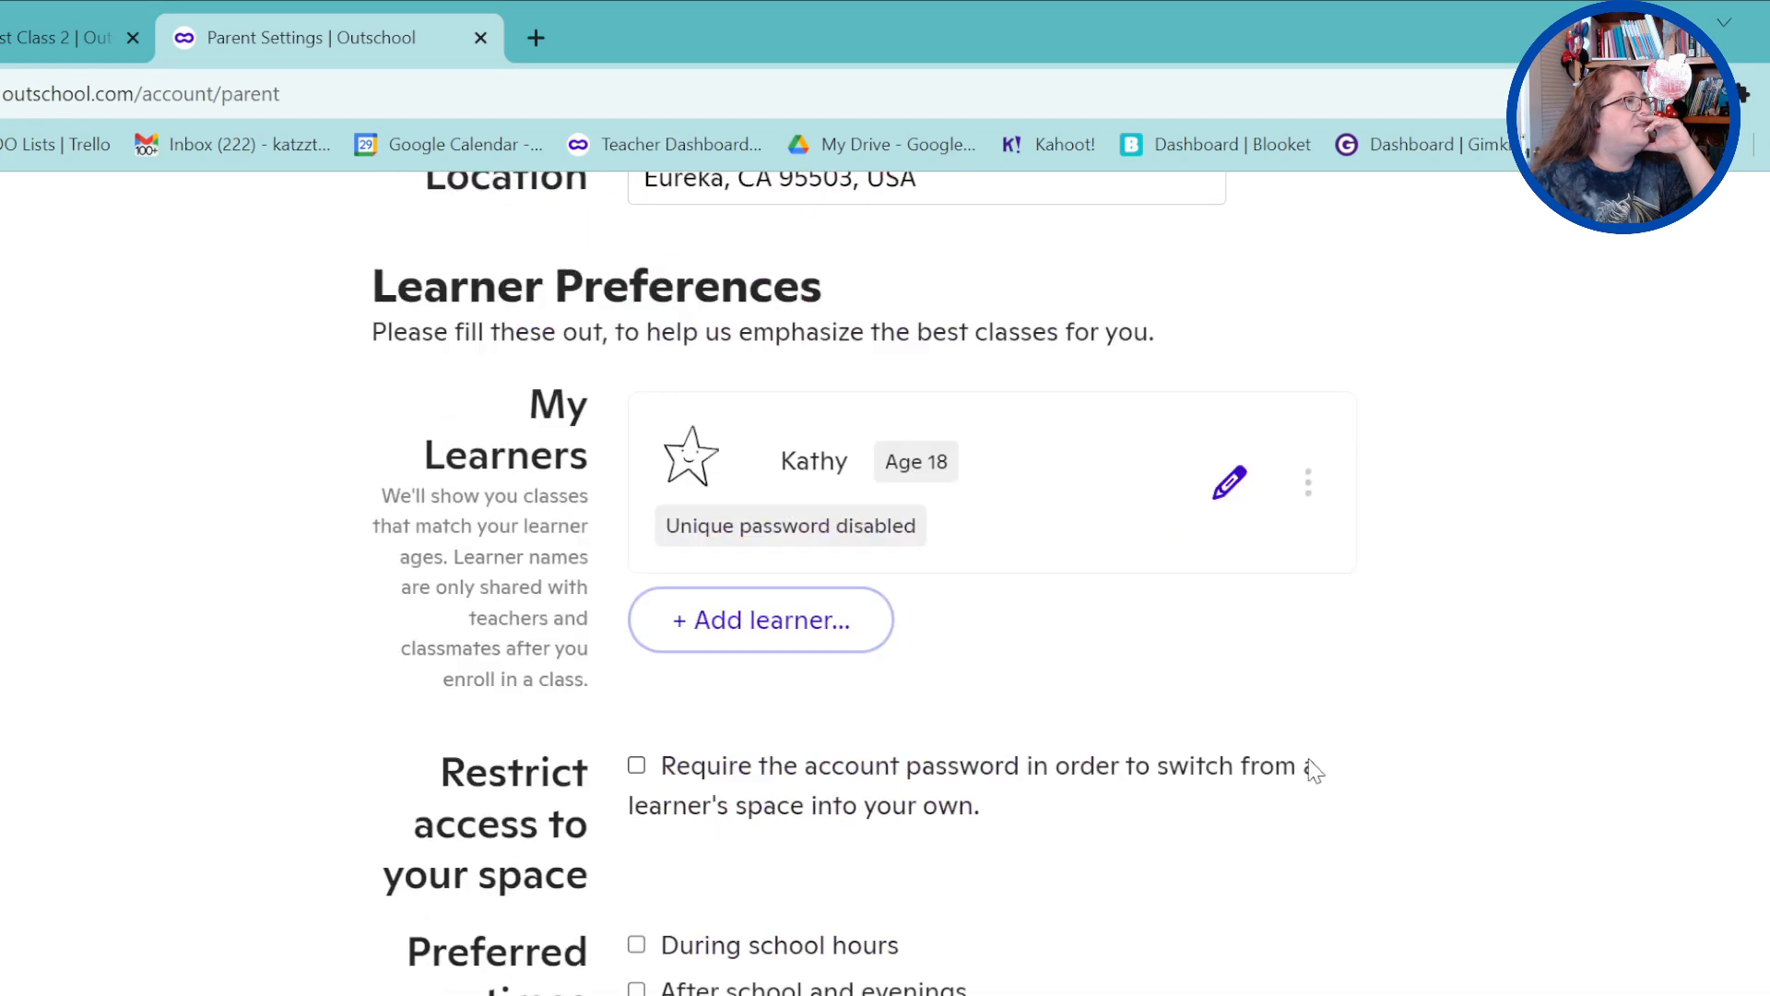
{"action": "scroll", "coordinate": [1311, 762], "scroll_direction": "up", "scroll_amount": 2}
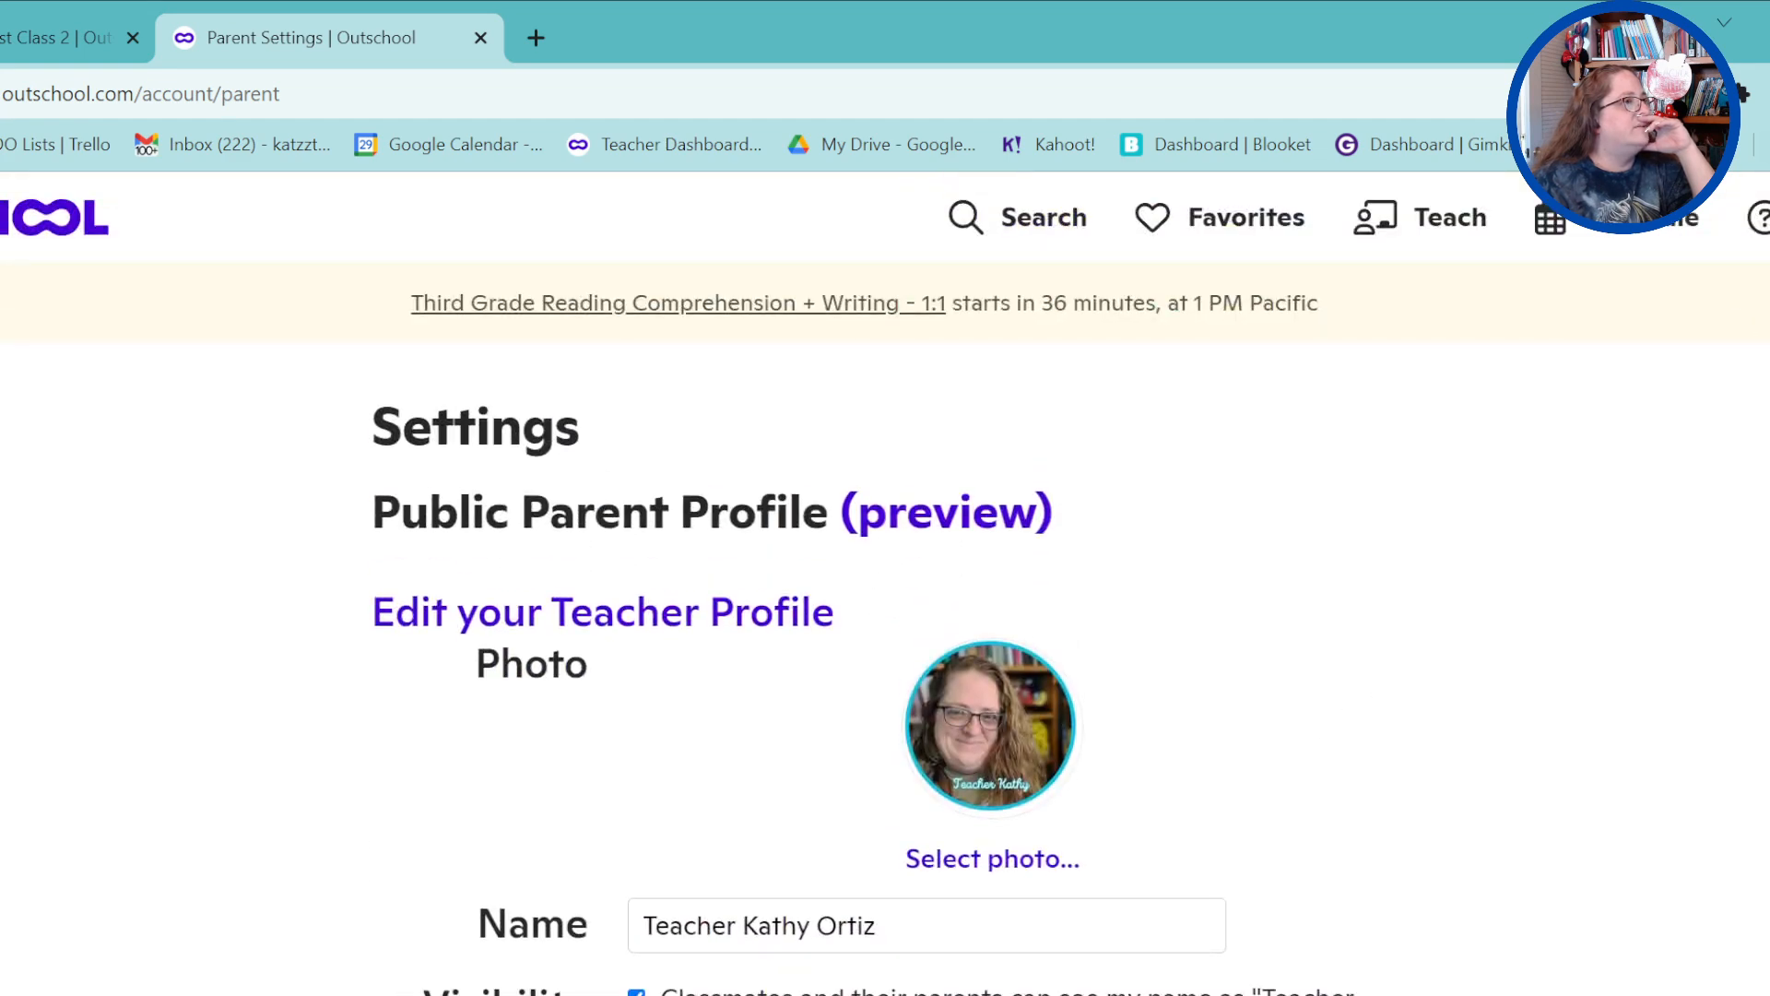
Go from the parent settings to the teacher dashboard and open the account-wide teacher availability page
{"action": "left_click", "coordinate": [1443, 231]}
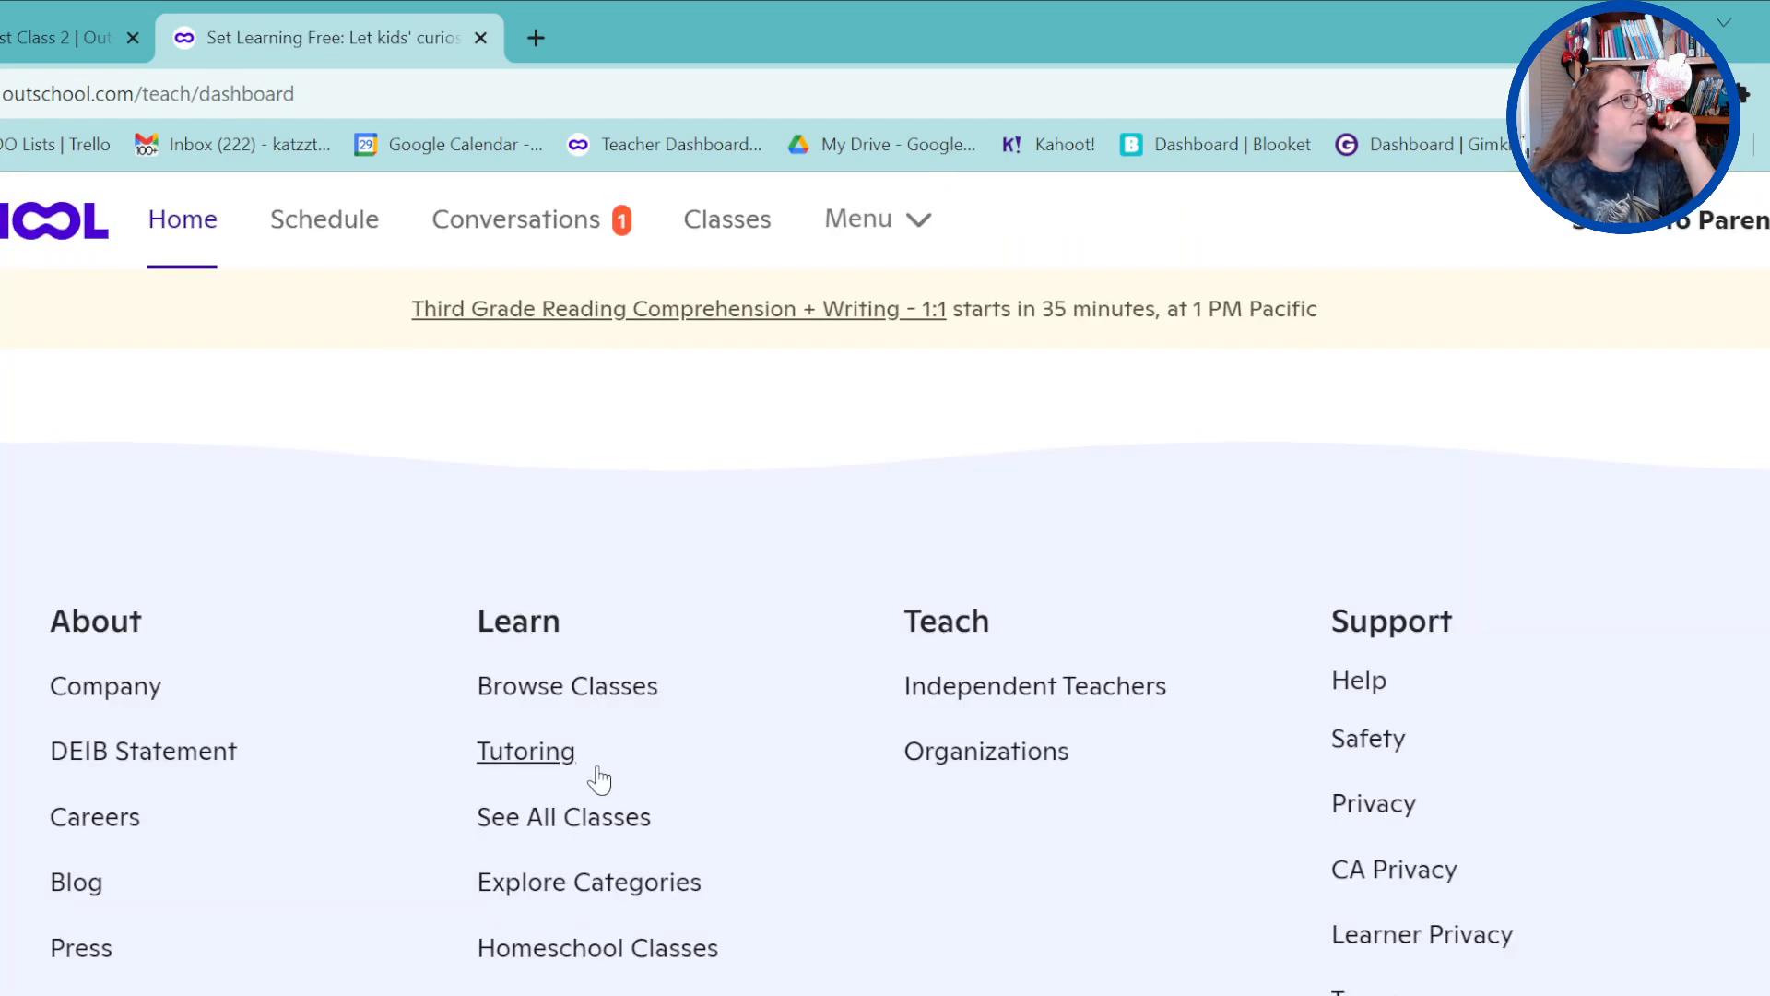
{"action": "left_click", "coordinate": [913, 235]}
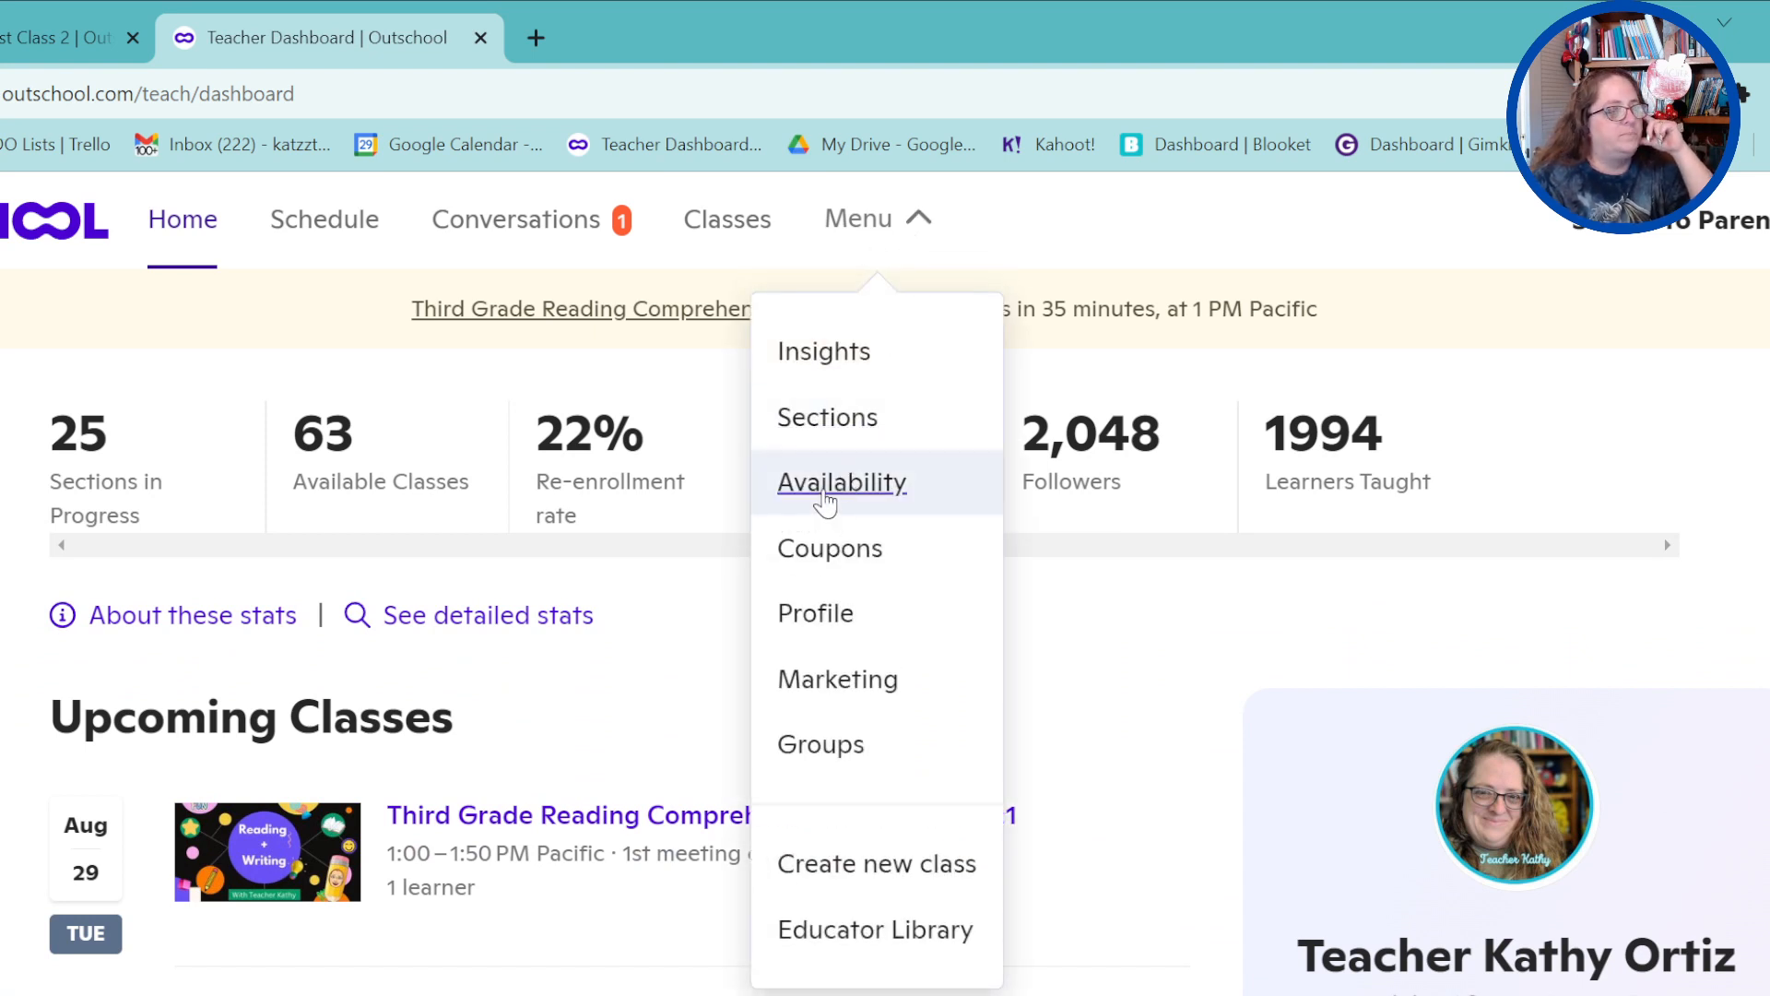
{"action": "left_click", "coordinate": [825, 501]}
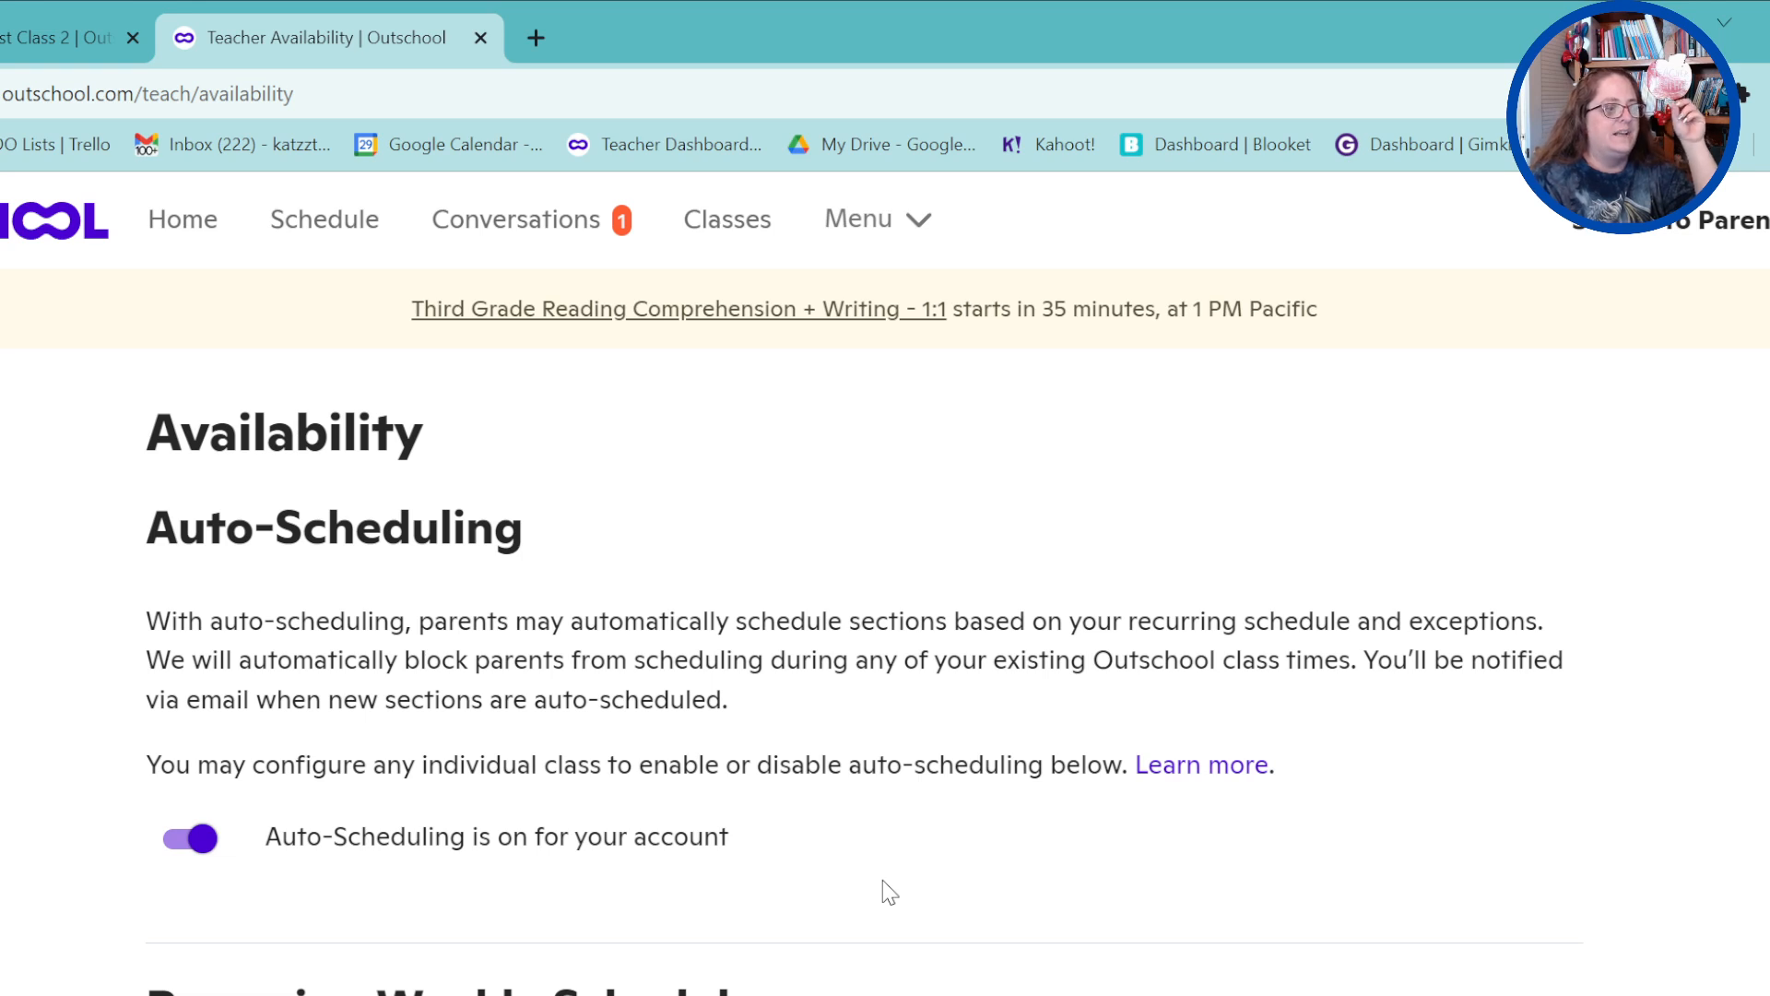
Open the recurring weekly schedule for editing and review the hours of each day
{"action": "scroll", "coordinate": [889, 892], "scroll_direction": "down", "scroll_amount": 3}
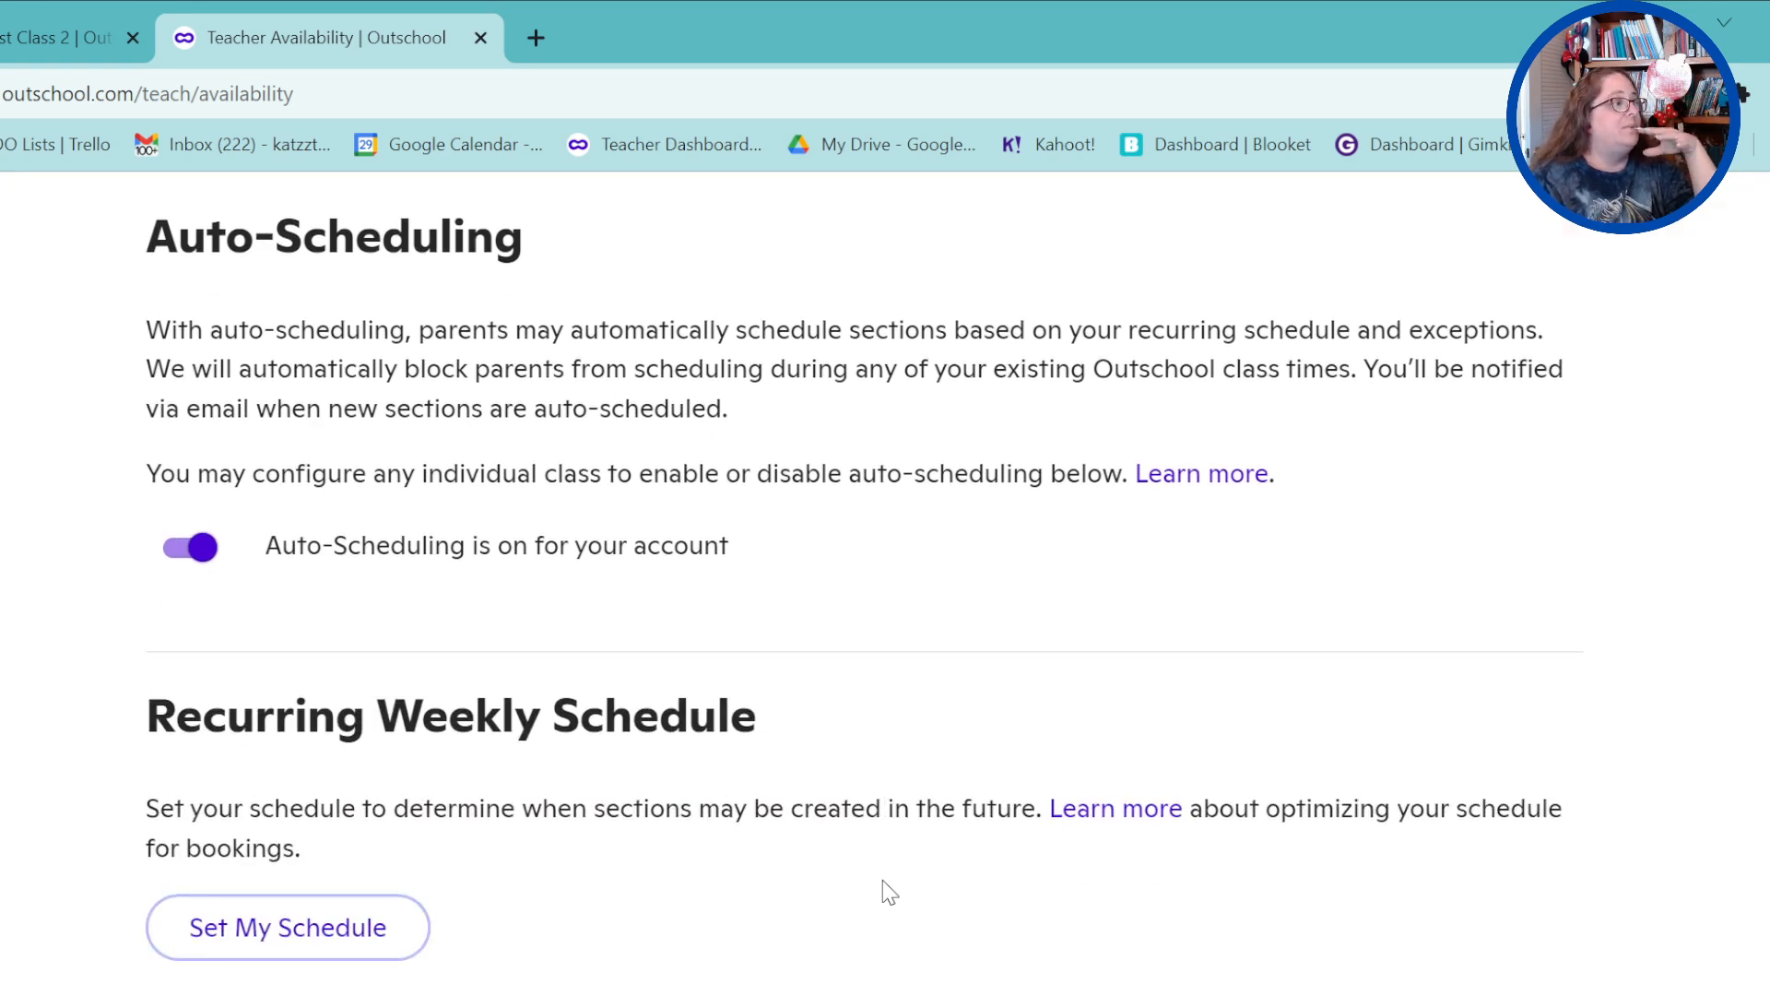
{"action": "scroll", "coordinate": [888, 893], "scroll_direction": "down", "scroll_amount": 3}
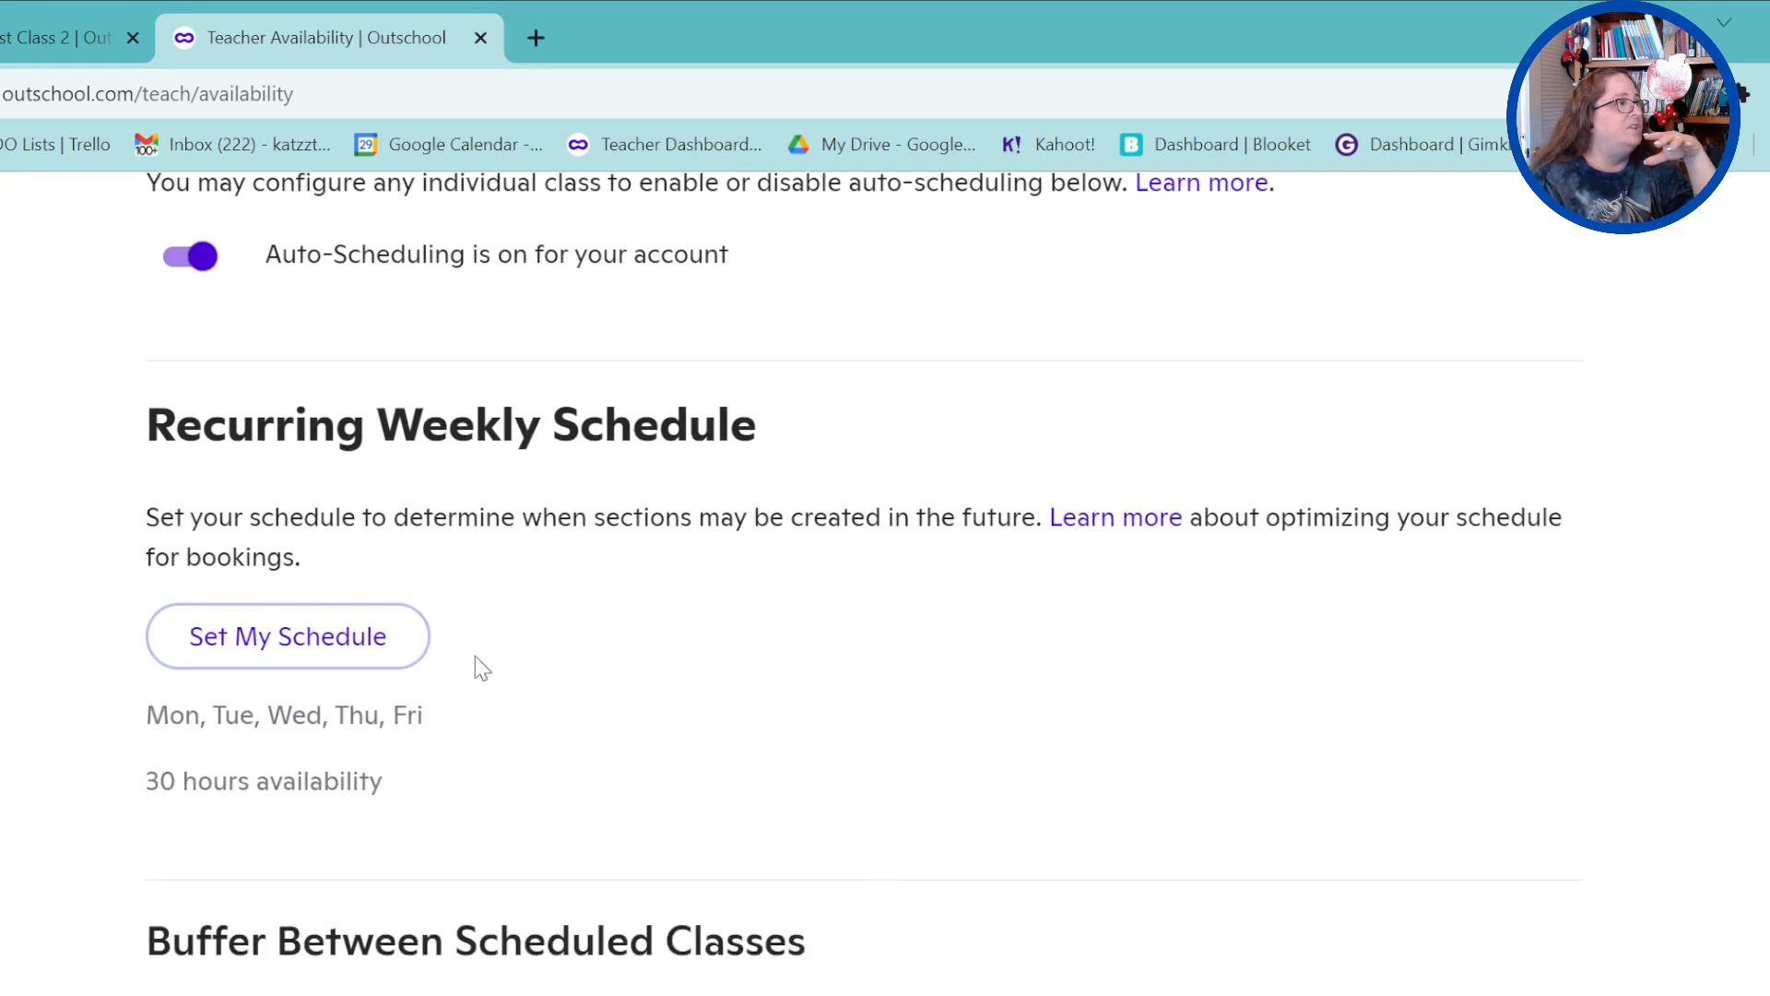
{"action": "left_click", "coordinate": [380, 646]}
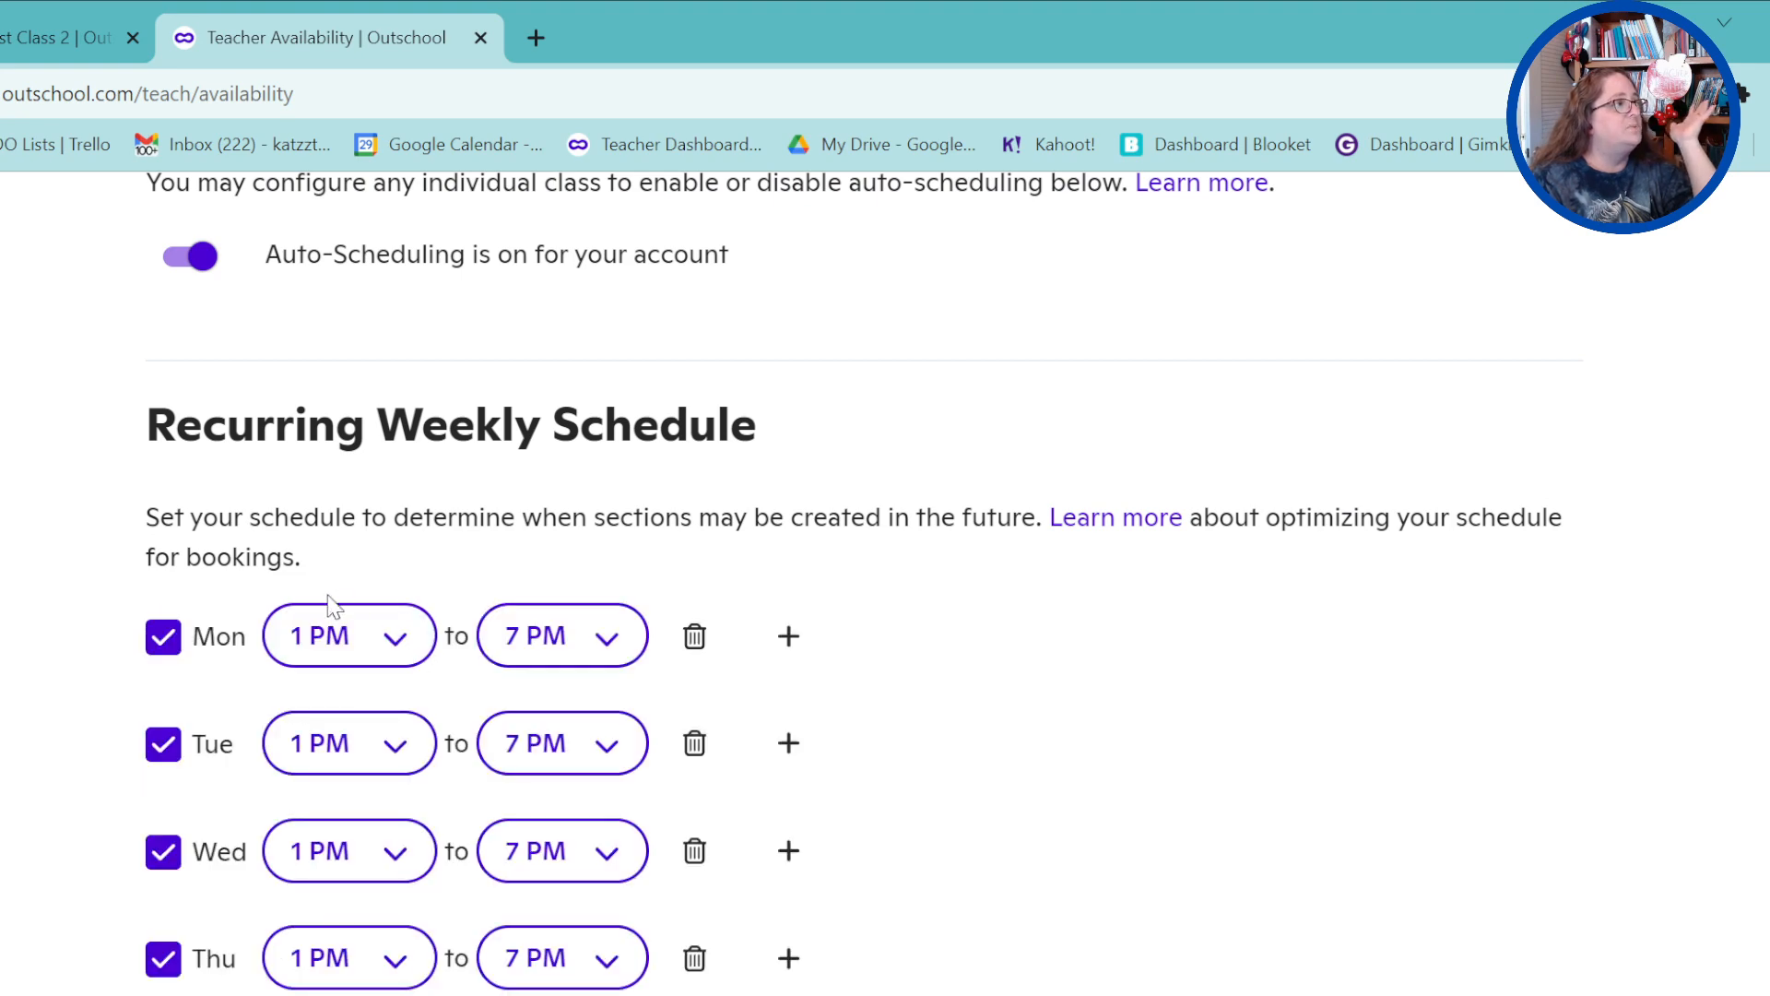
{"action": "scroll", "coordinate": [746, 980], "scroll_direction": "down", "scroll_amount": 5}
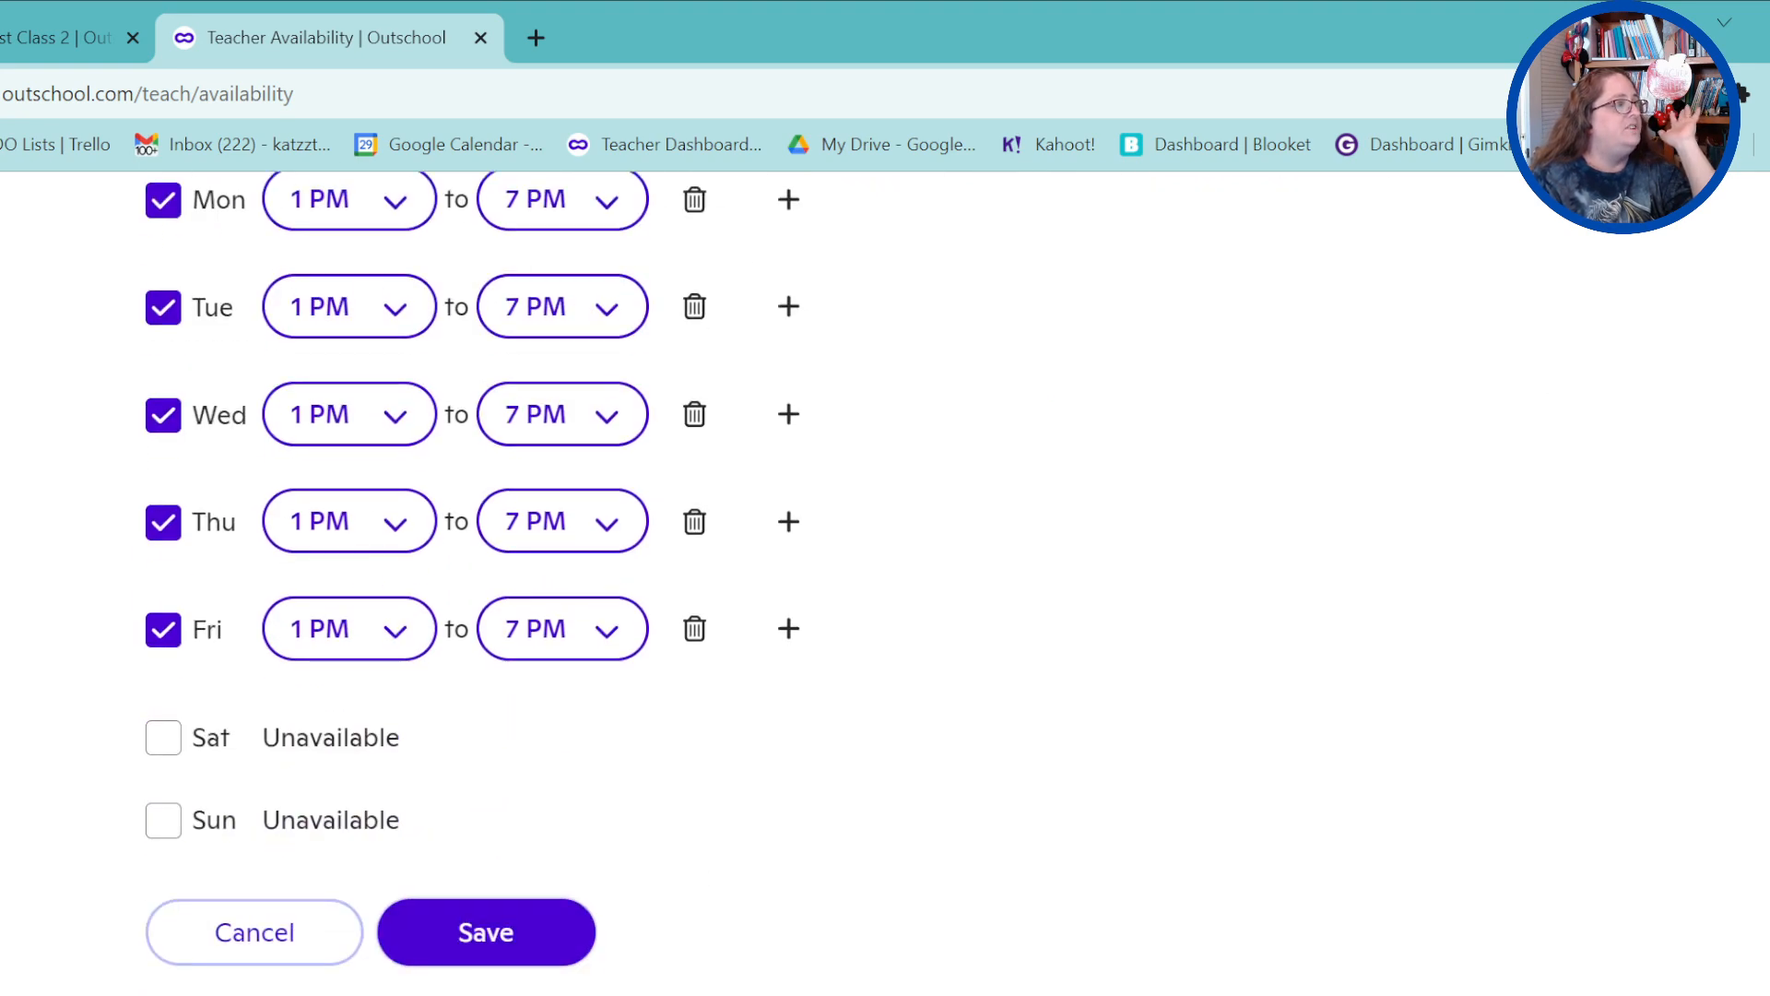
Review the buffer between classes, the exceptions and the auto-scheduling class configuration on the teacher availability page
{"action": "scroll", "coordinate": [885, 581], "scroll_direction": "down", "scroll_amount": 8}
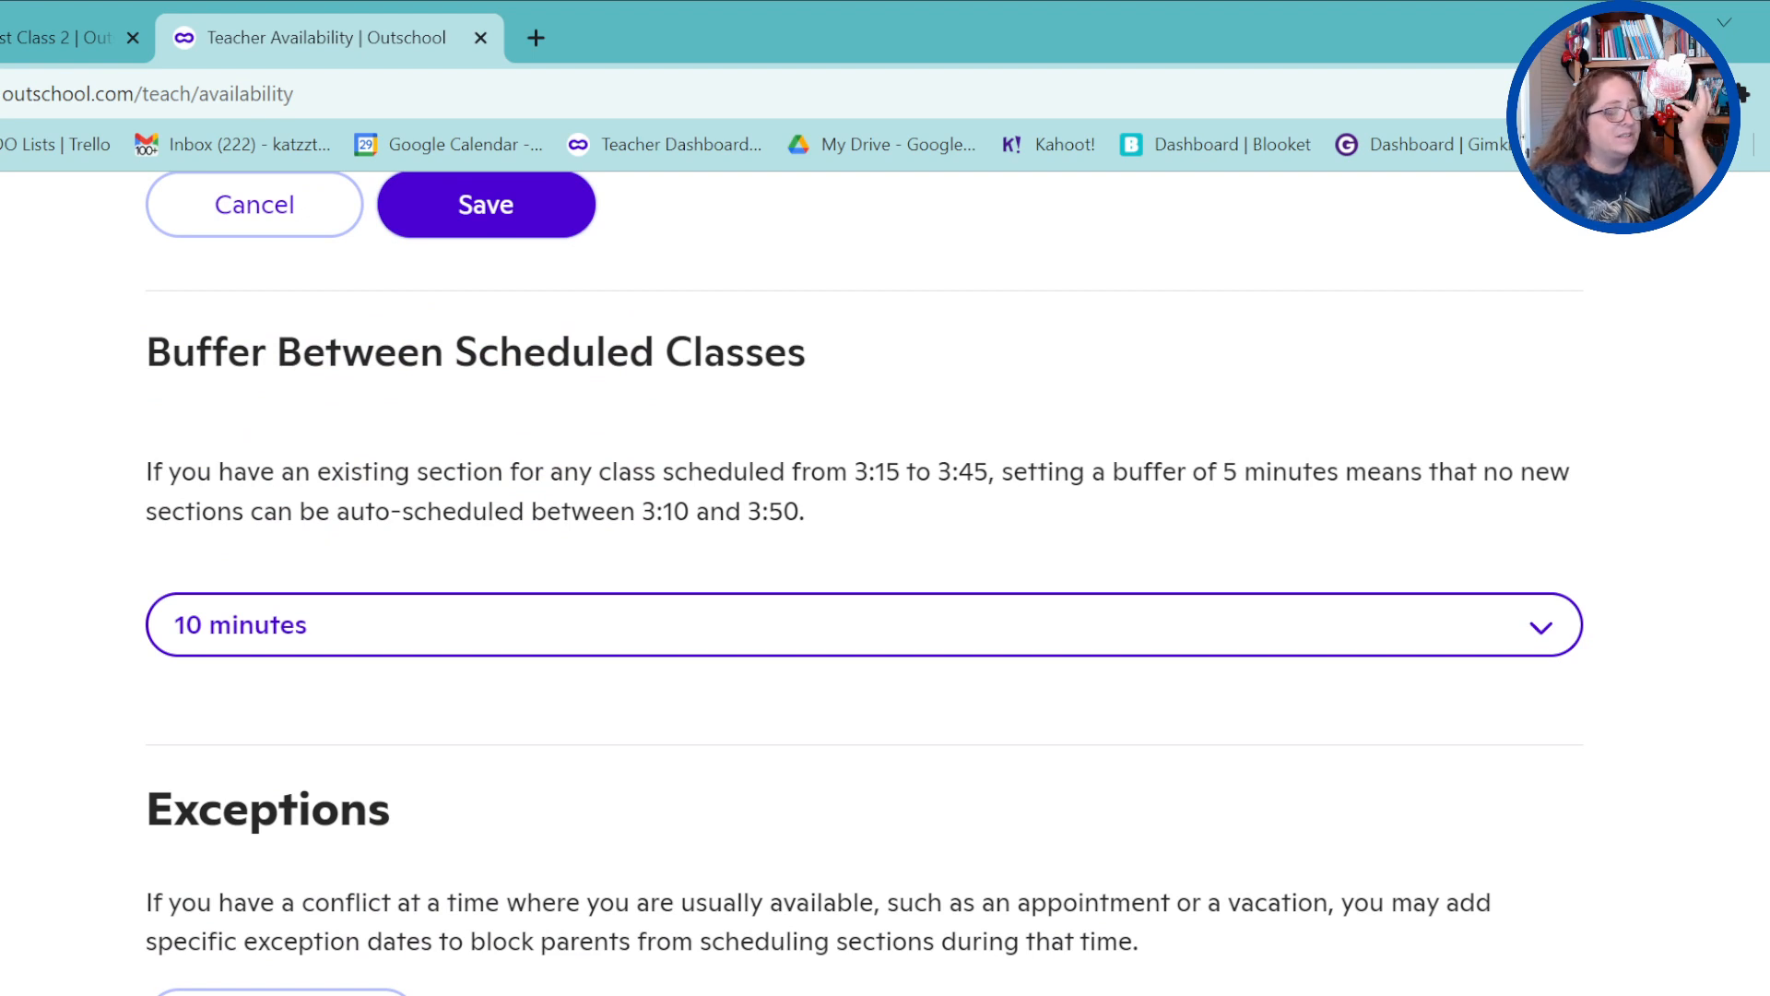
{"action": "scroll", "coordinate": [885, 571], "scroll_direction": "down", "scroll_amount": 12}
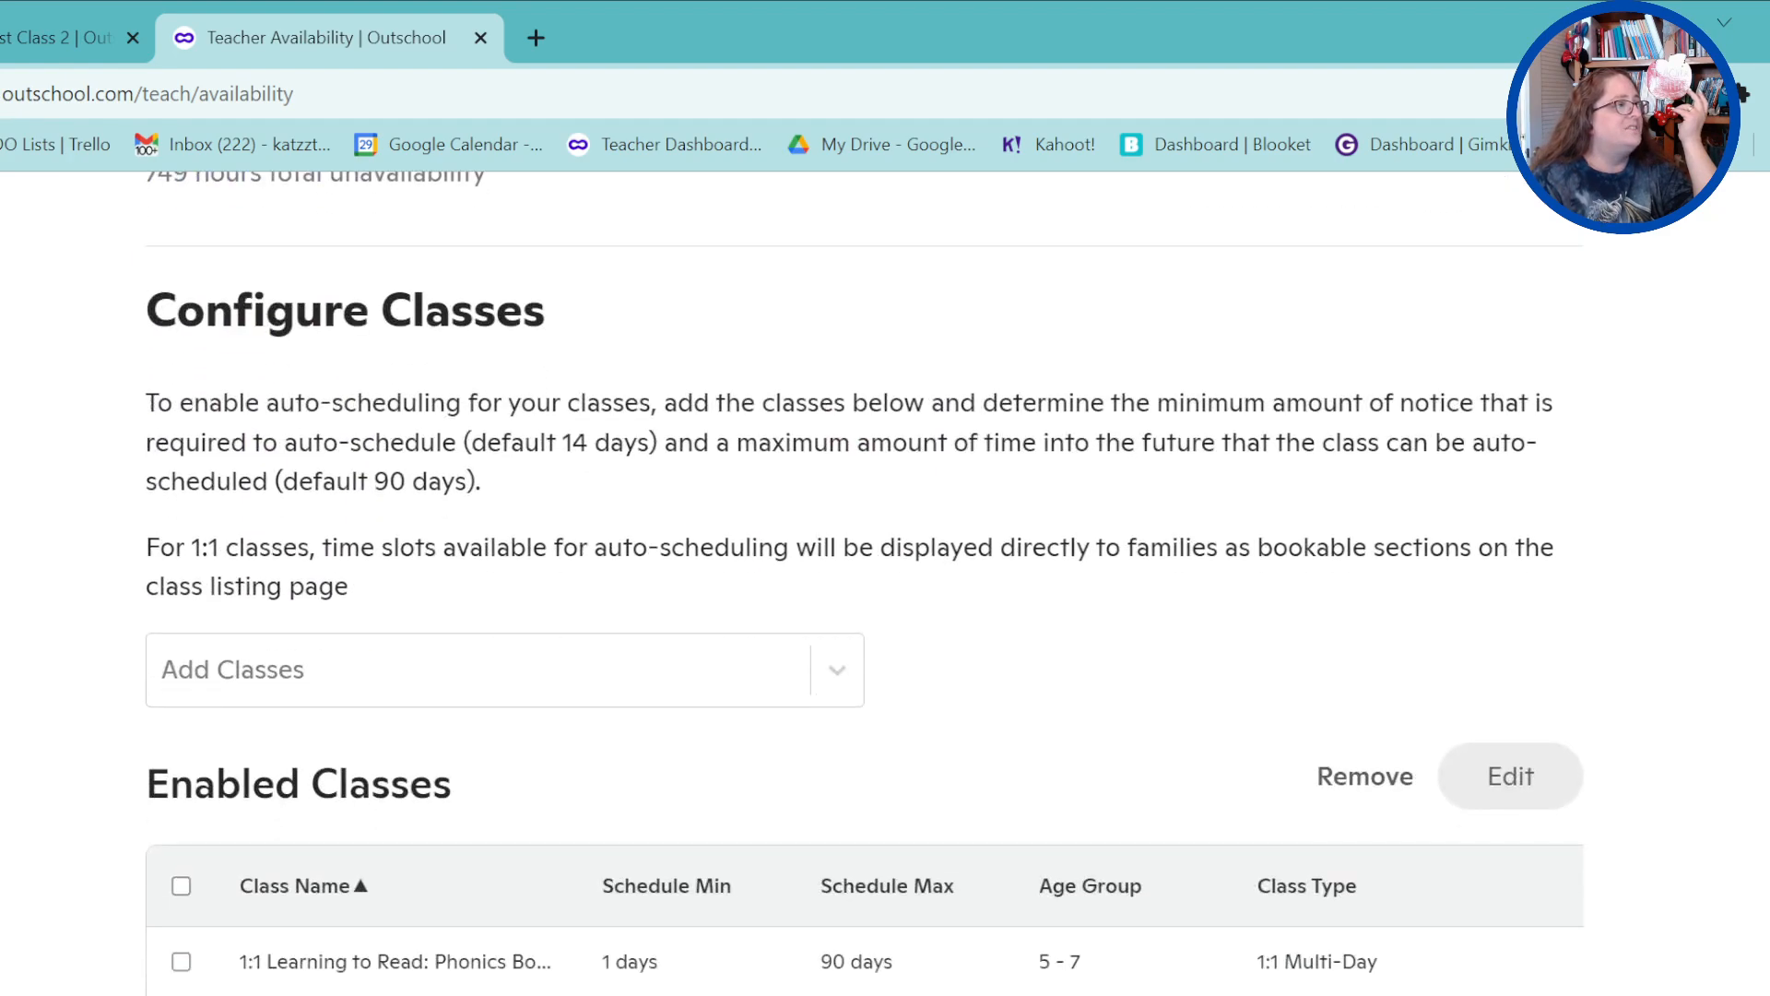
{"action": "scroll", "coordinate": [864, 572], "scroll_direction": "down", "scroll_amount": 8}
{"action": "scroll", "coordinate": [864, 571], "scroll_direction": "up", "scroll_amount": 13}
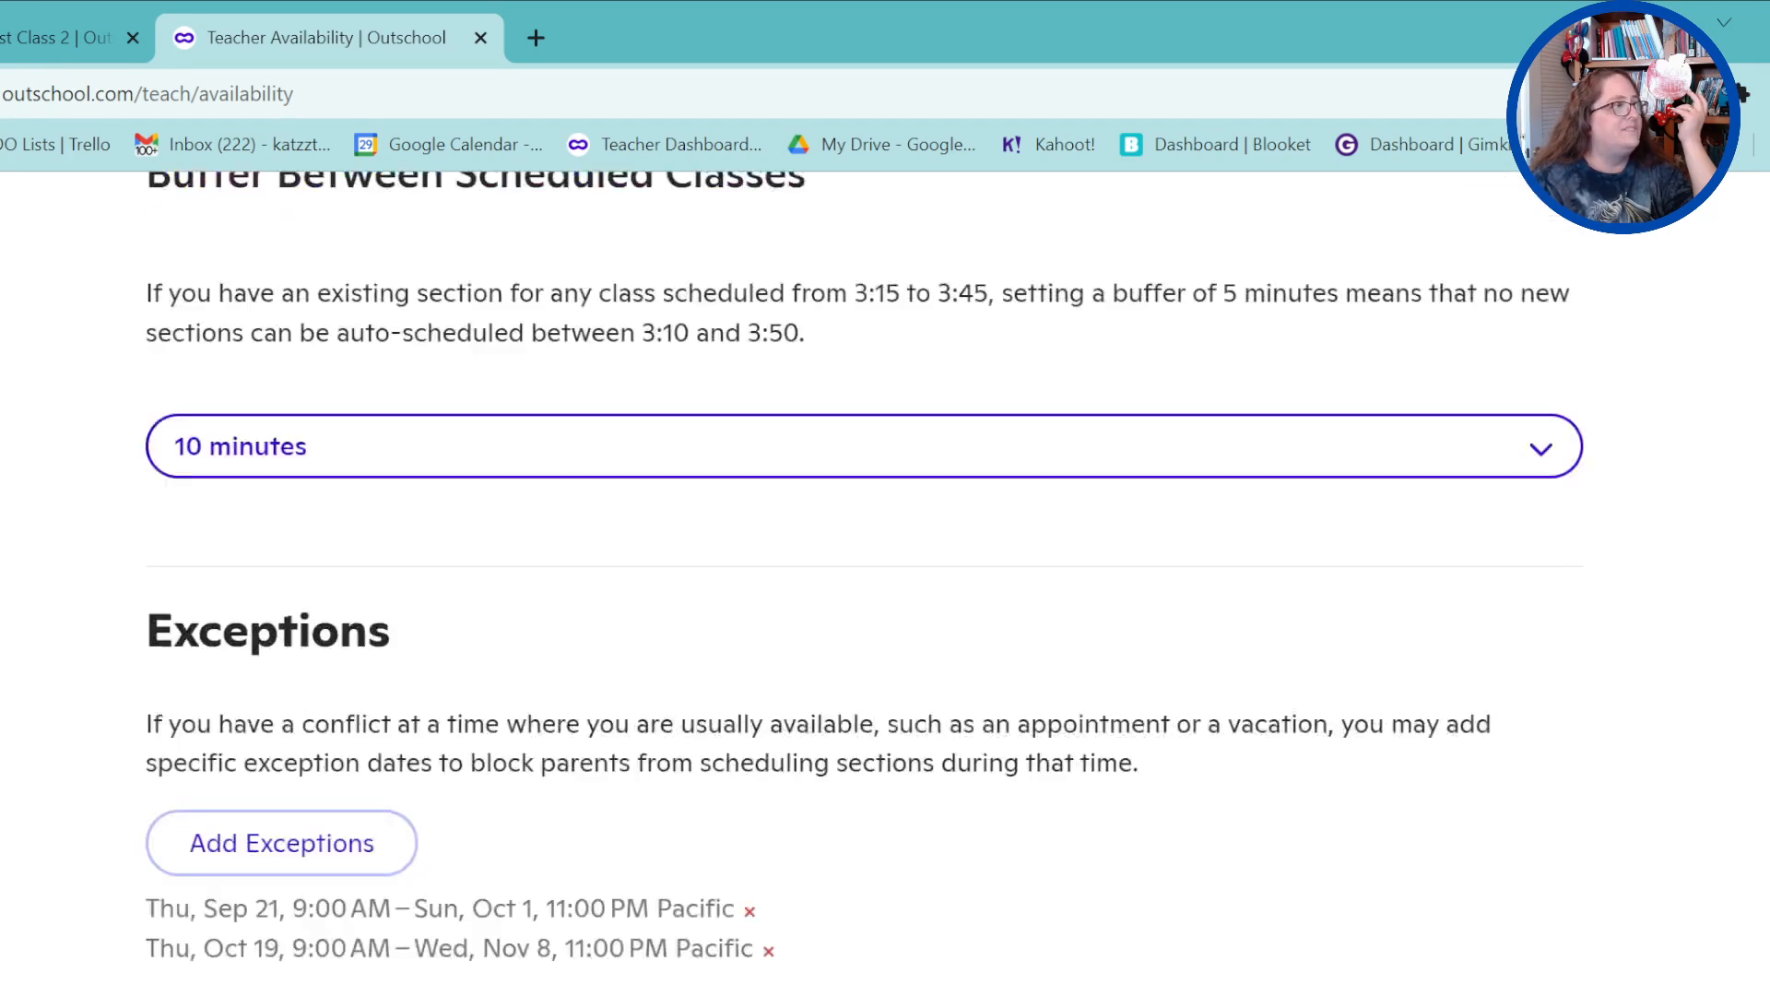
{"action": "scroll", "coordinate": [735, 944], "scroll_direction": "up", "scroll_amount": 10}
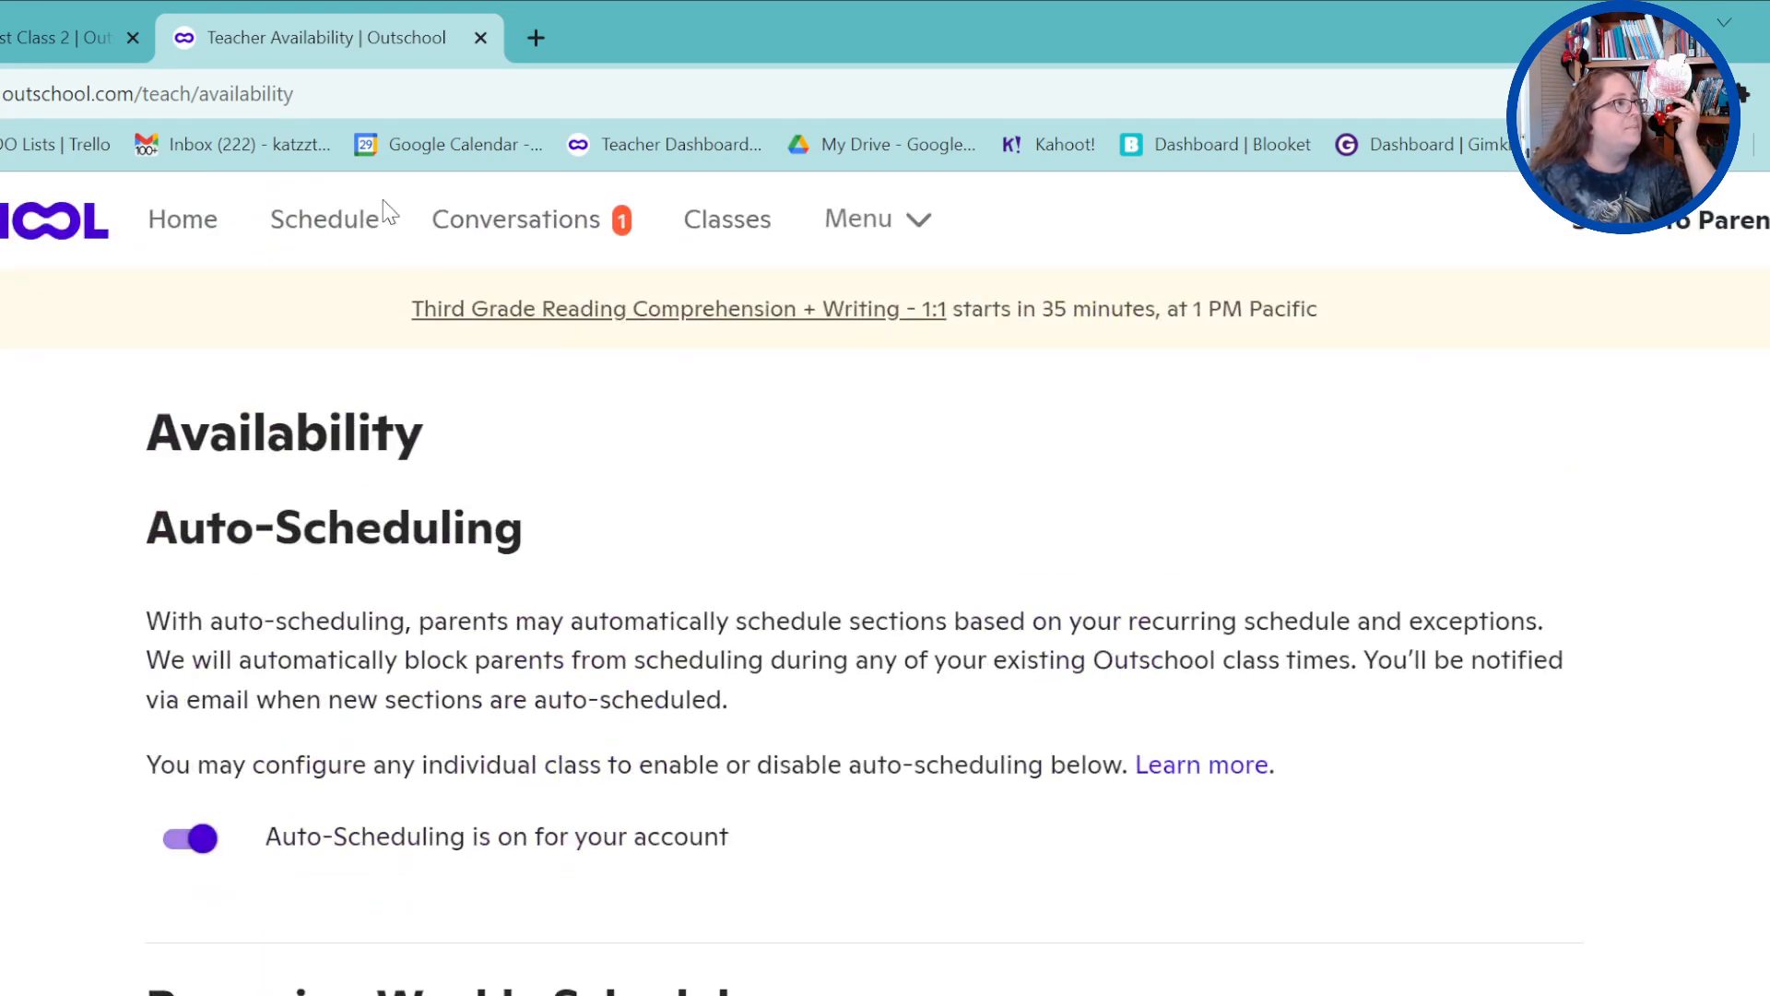
Return to the Test Class 2 availability page and dismiss the open account menu
{"action": "left_click", "coordinate": [65, 37]}
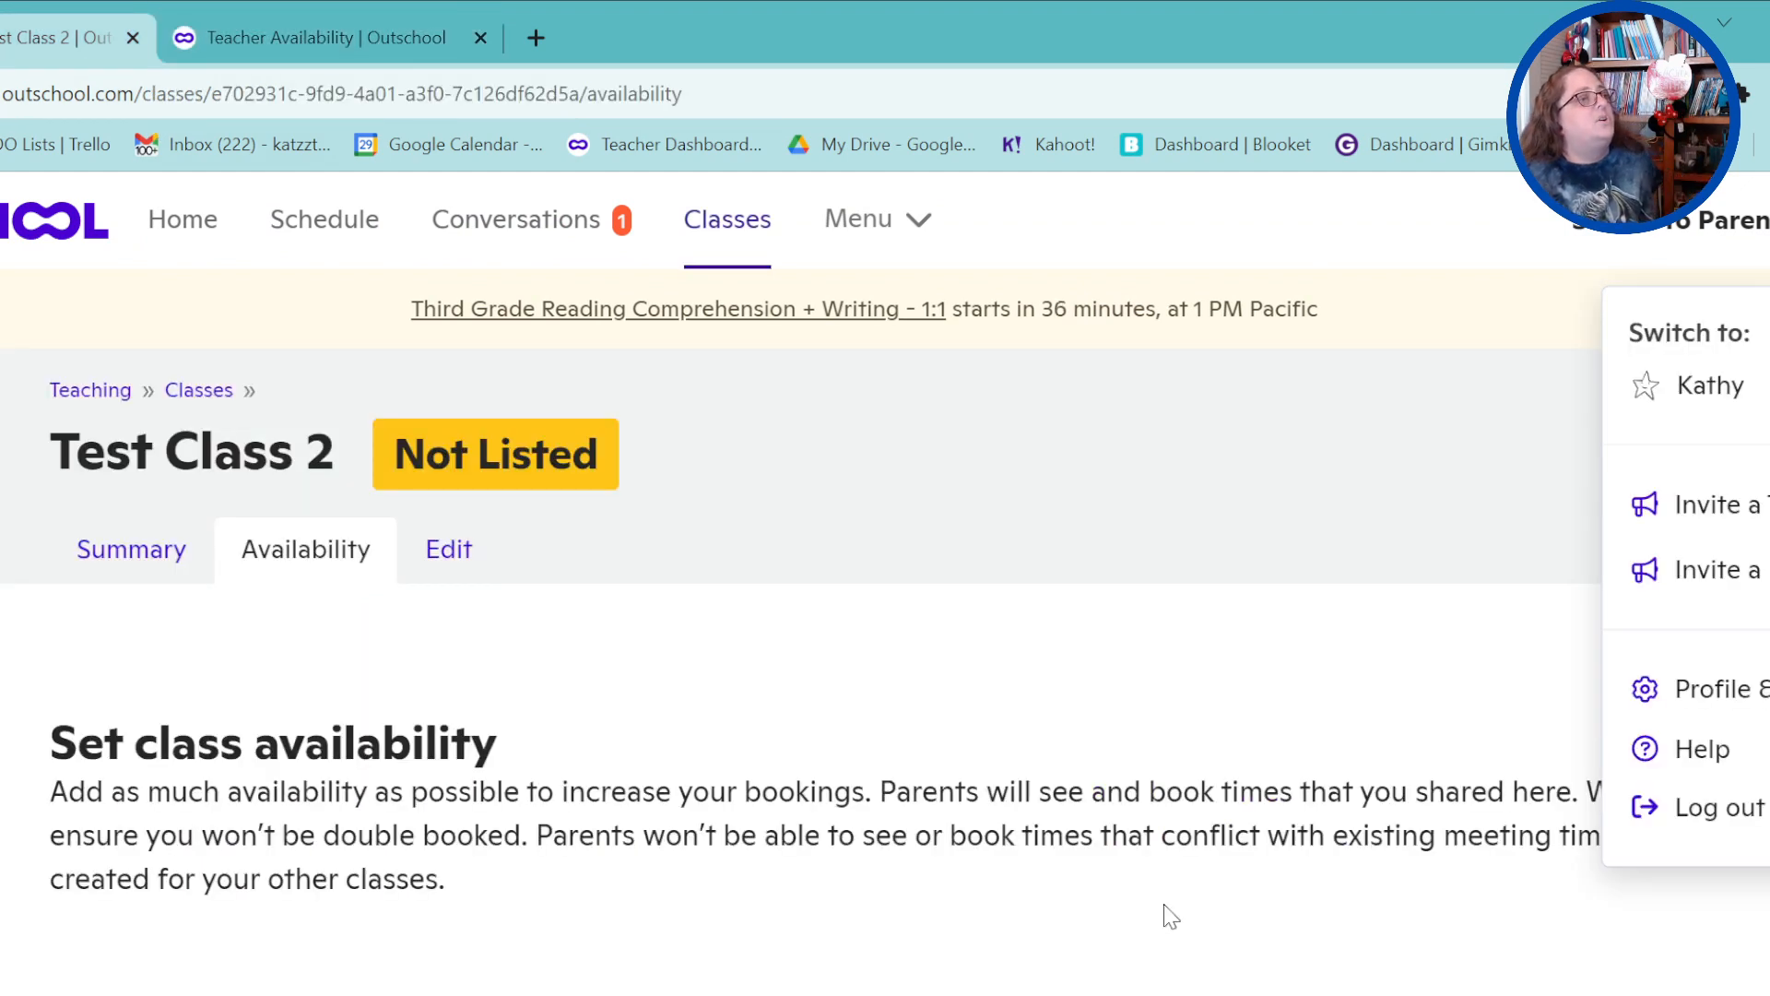
{"action": "left_click", "coordinate": [1387, 636]}
{"action": "scroll", "coordinate": [1325, 823], "scroll_direction": "down", "scroll_amount": 2}
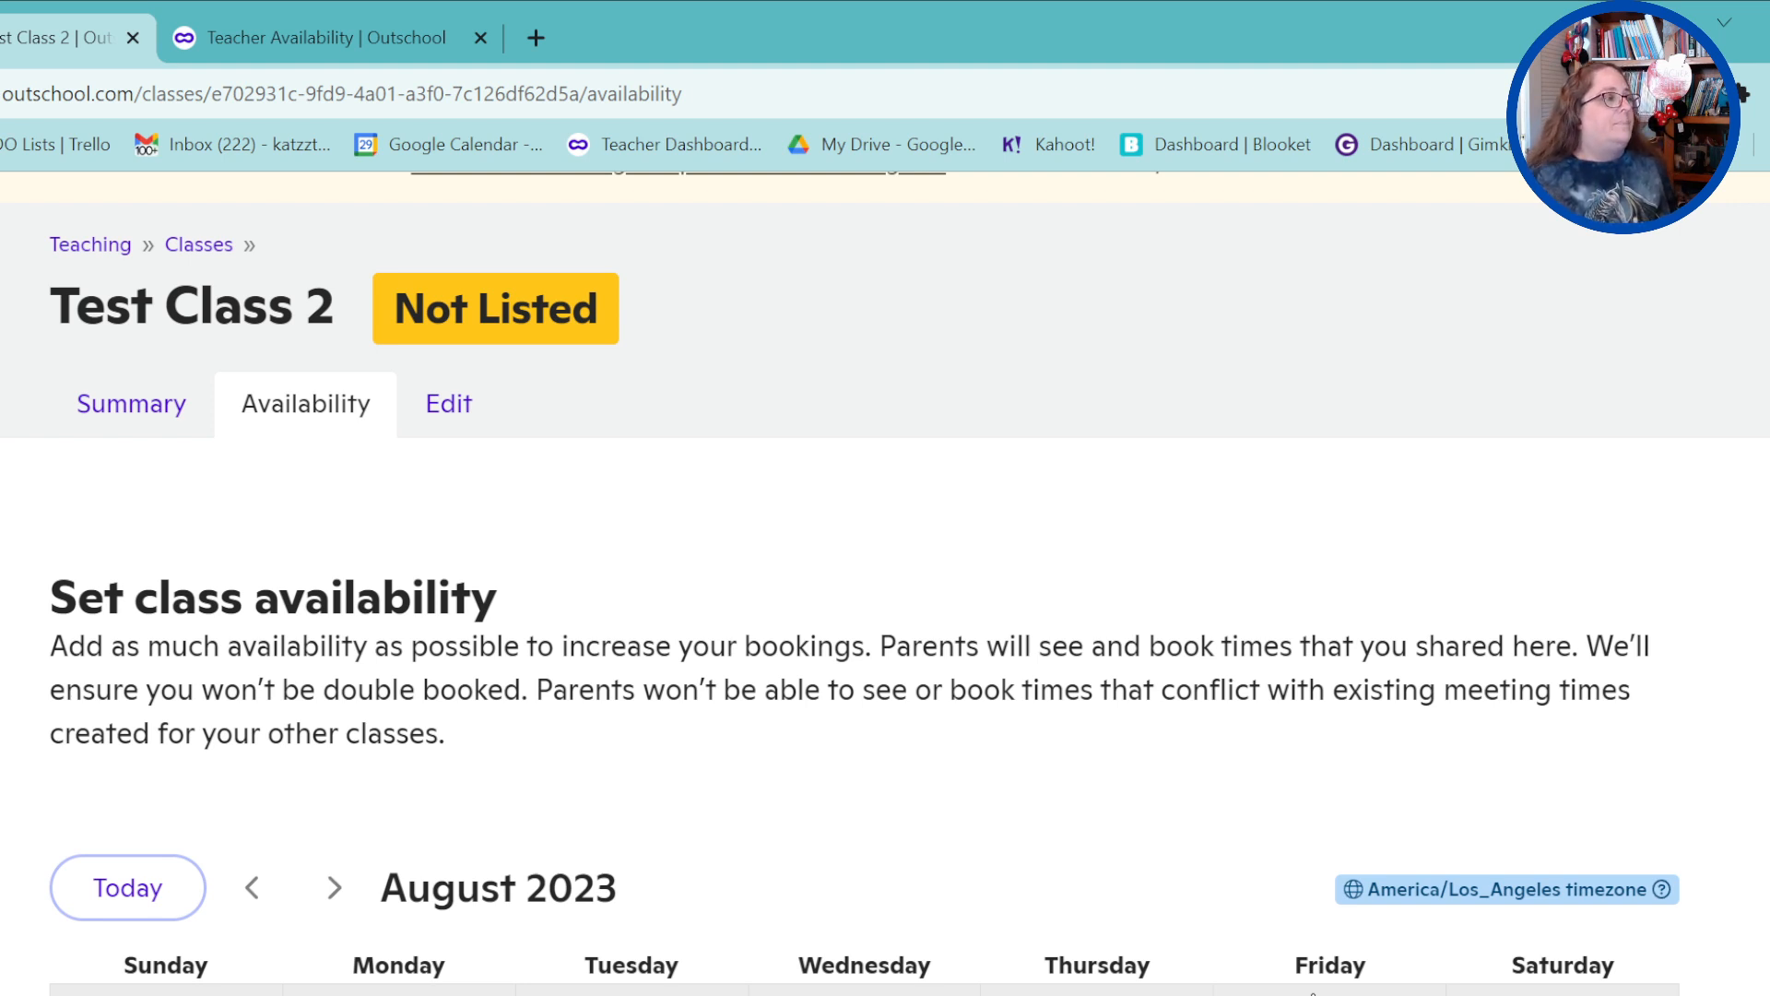
Edit all Tuesdays in the Test Class 2 calendar and add recurring hours from 1 PM to 7 PM
{"action": "scroll", "coordinate": [885, 572], "scroll_direction": "down", "scroll_amount": 10}
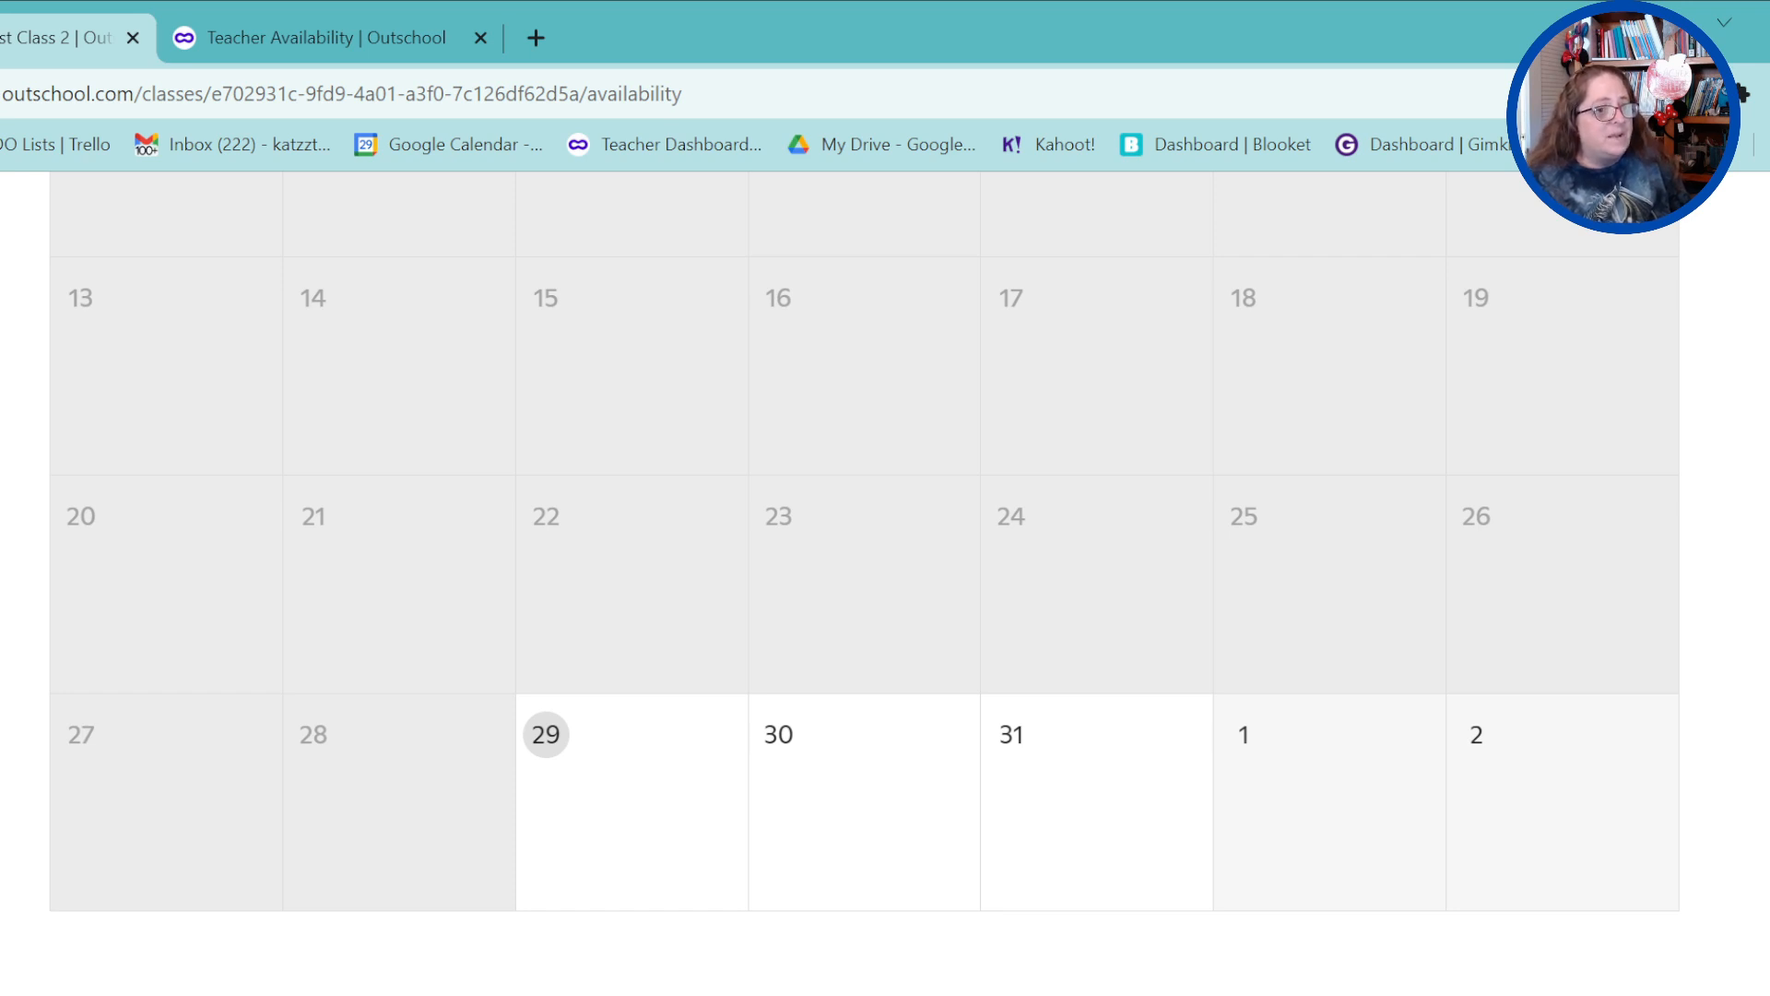
{"action": "left_click", "coordinate": [641, 834]}
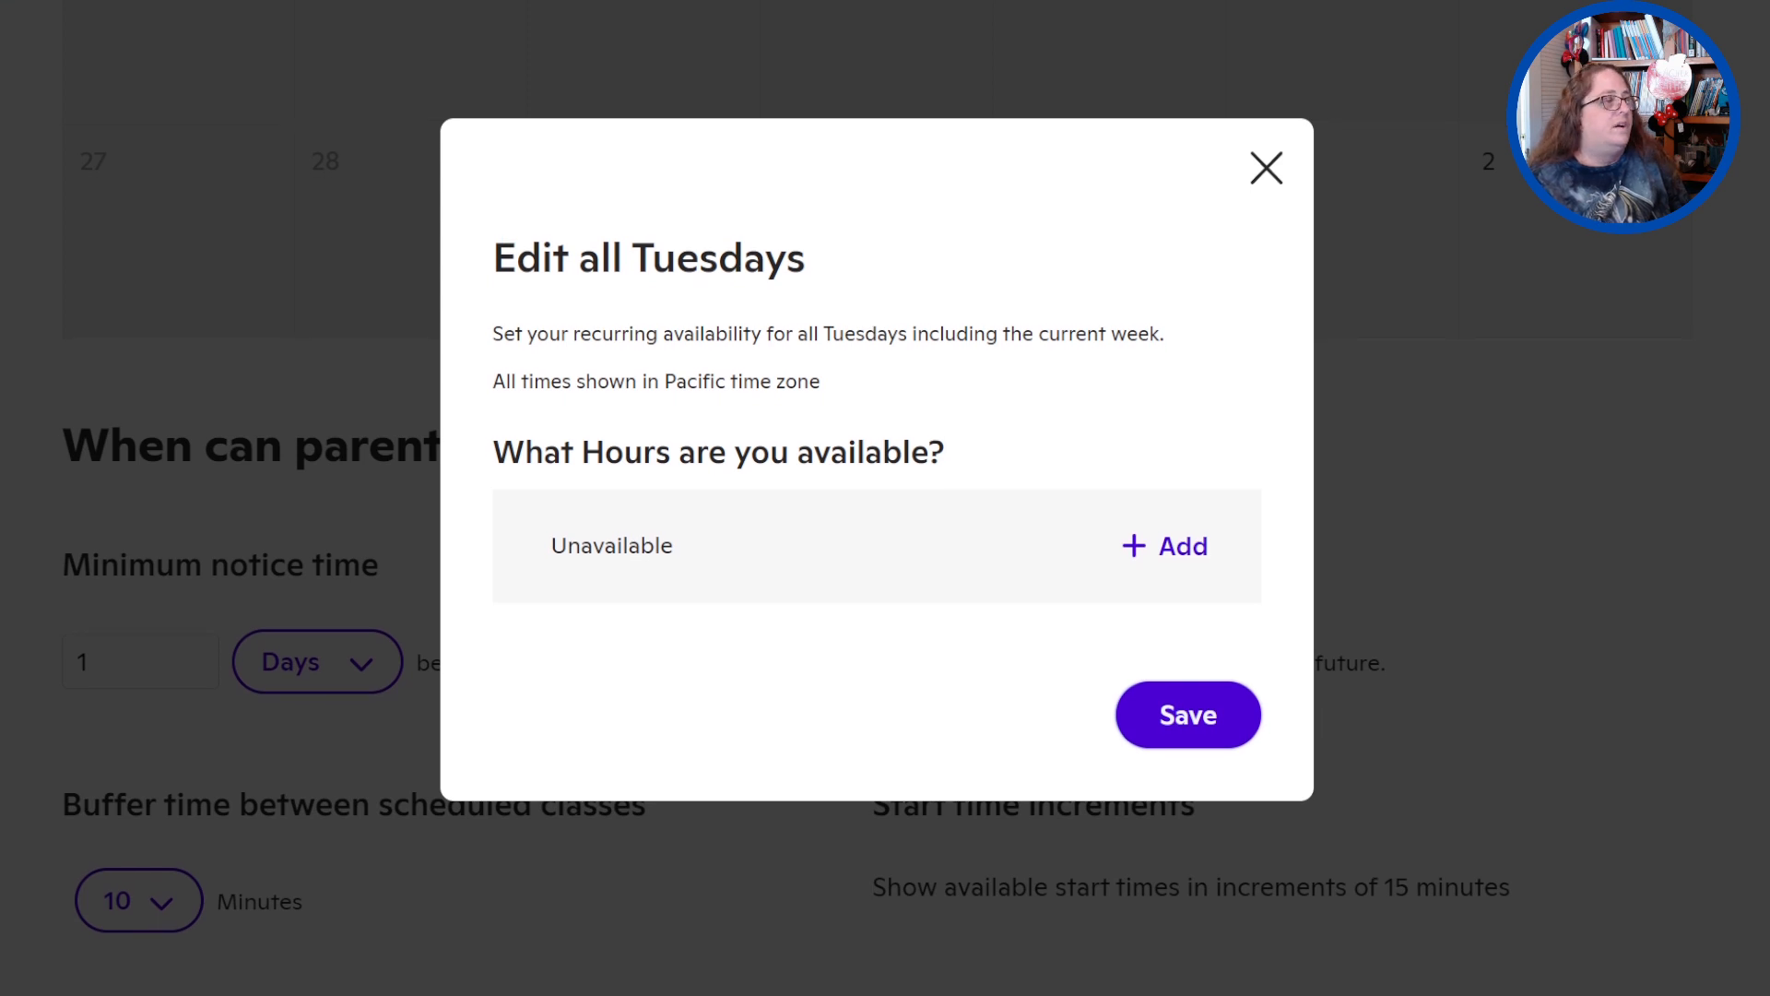
{"action": "left_click", "coordinate": [1183, 546]}
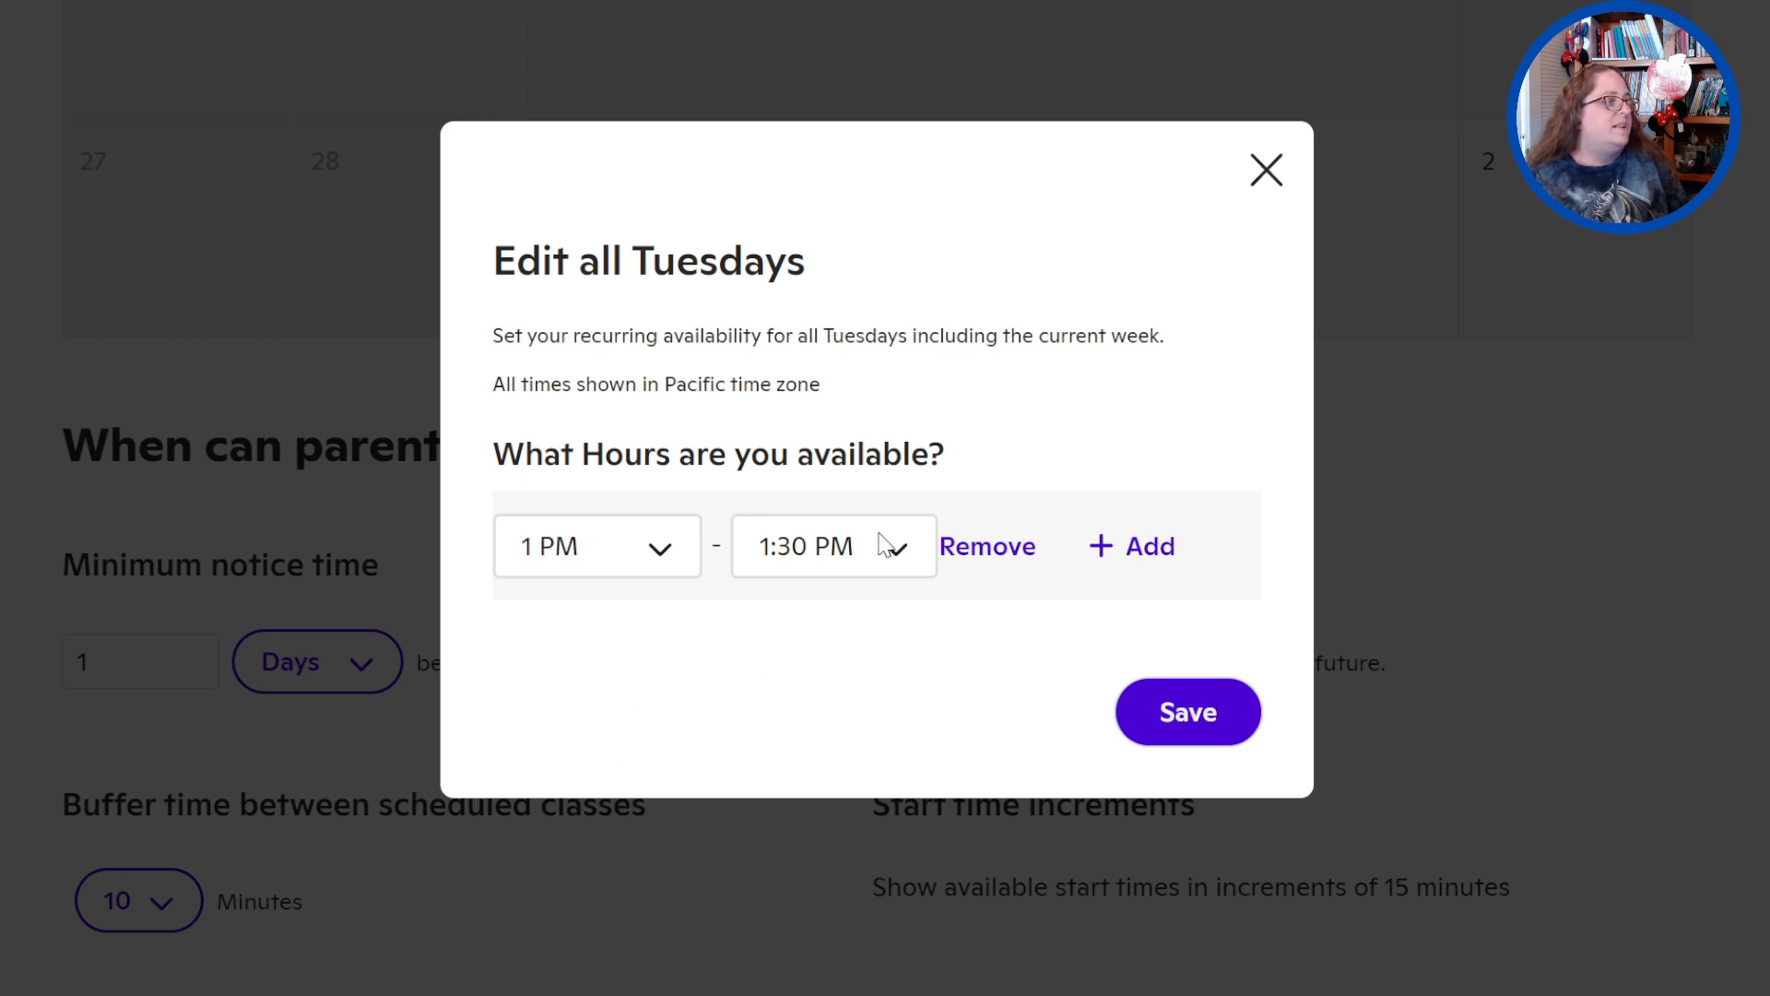
{"action": "left_click", "coordinate": [880, 534]}
{"action": "left_click", "coordinate": [818, 976]}
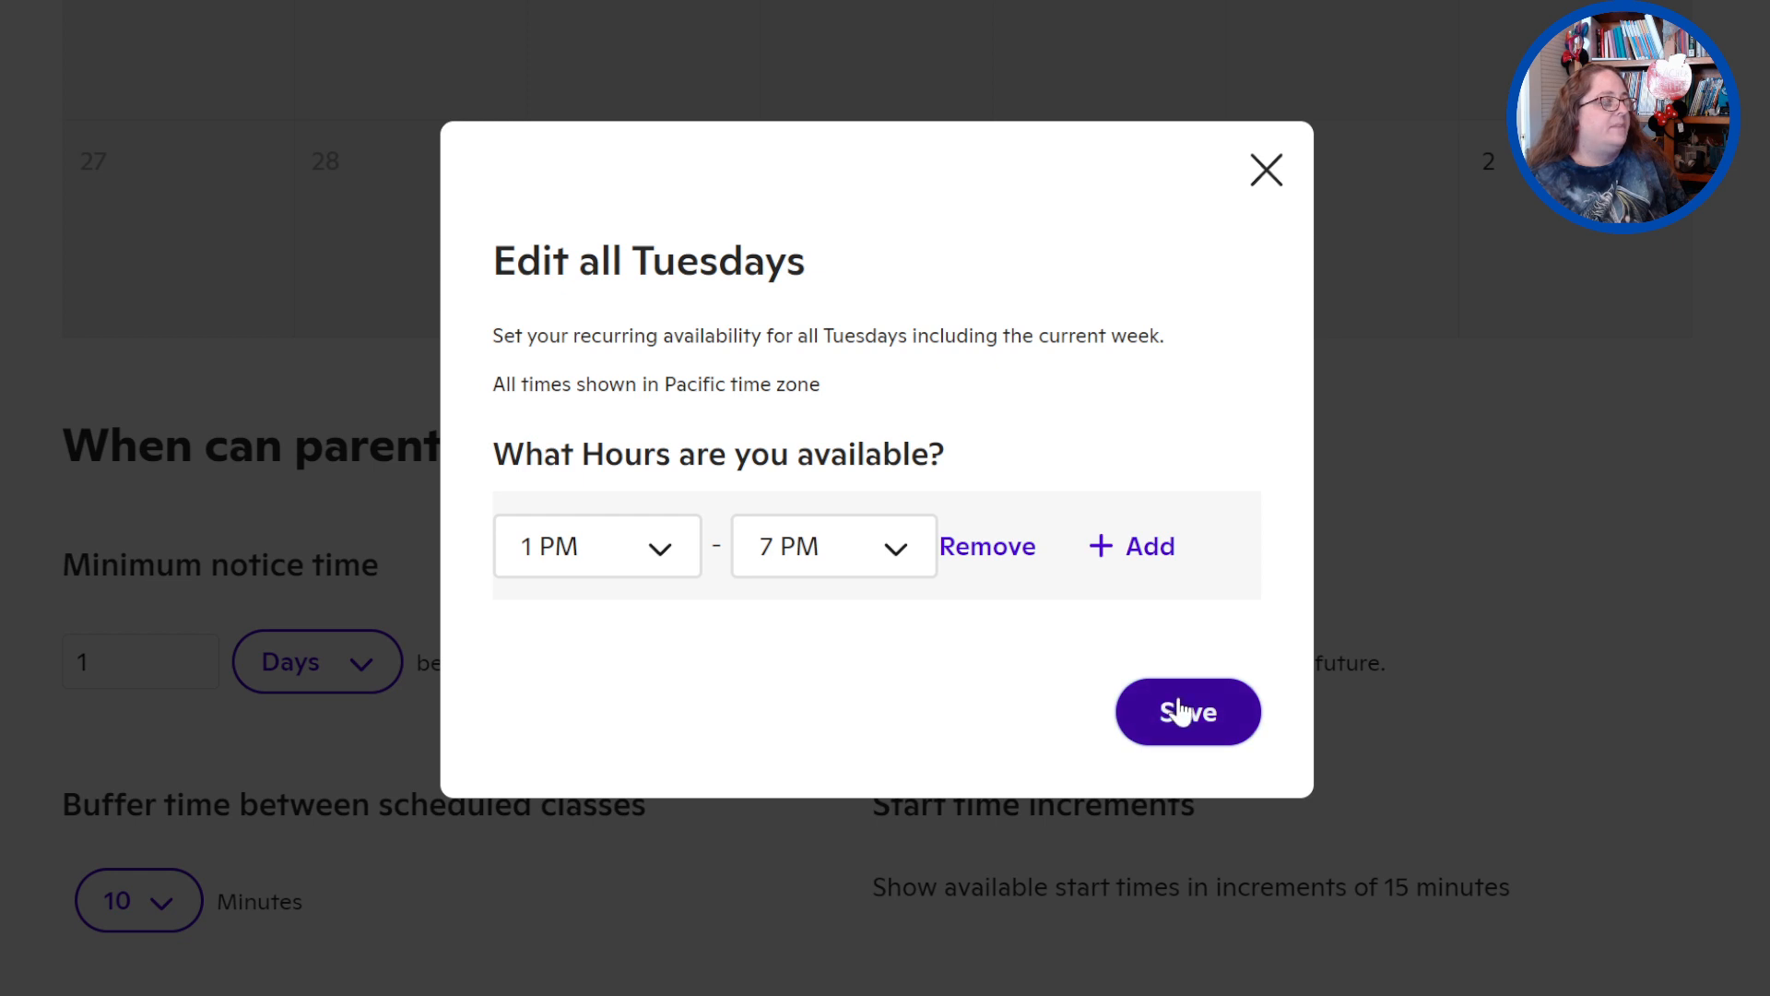
Add a second time range from 9 AM to 11 AM for all Tuesdays and save the recurring hours
{"action": "left_click", "coordinate": [1150, 546]}
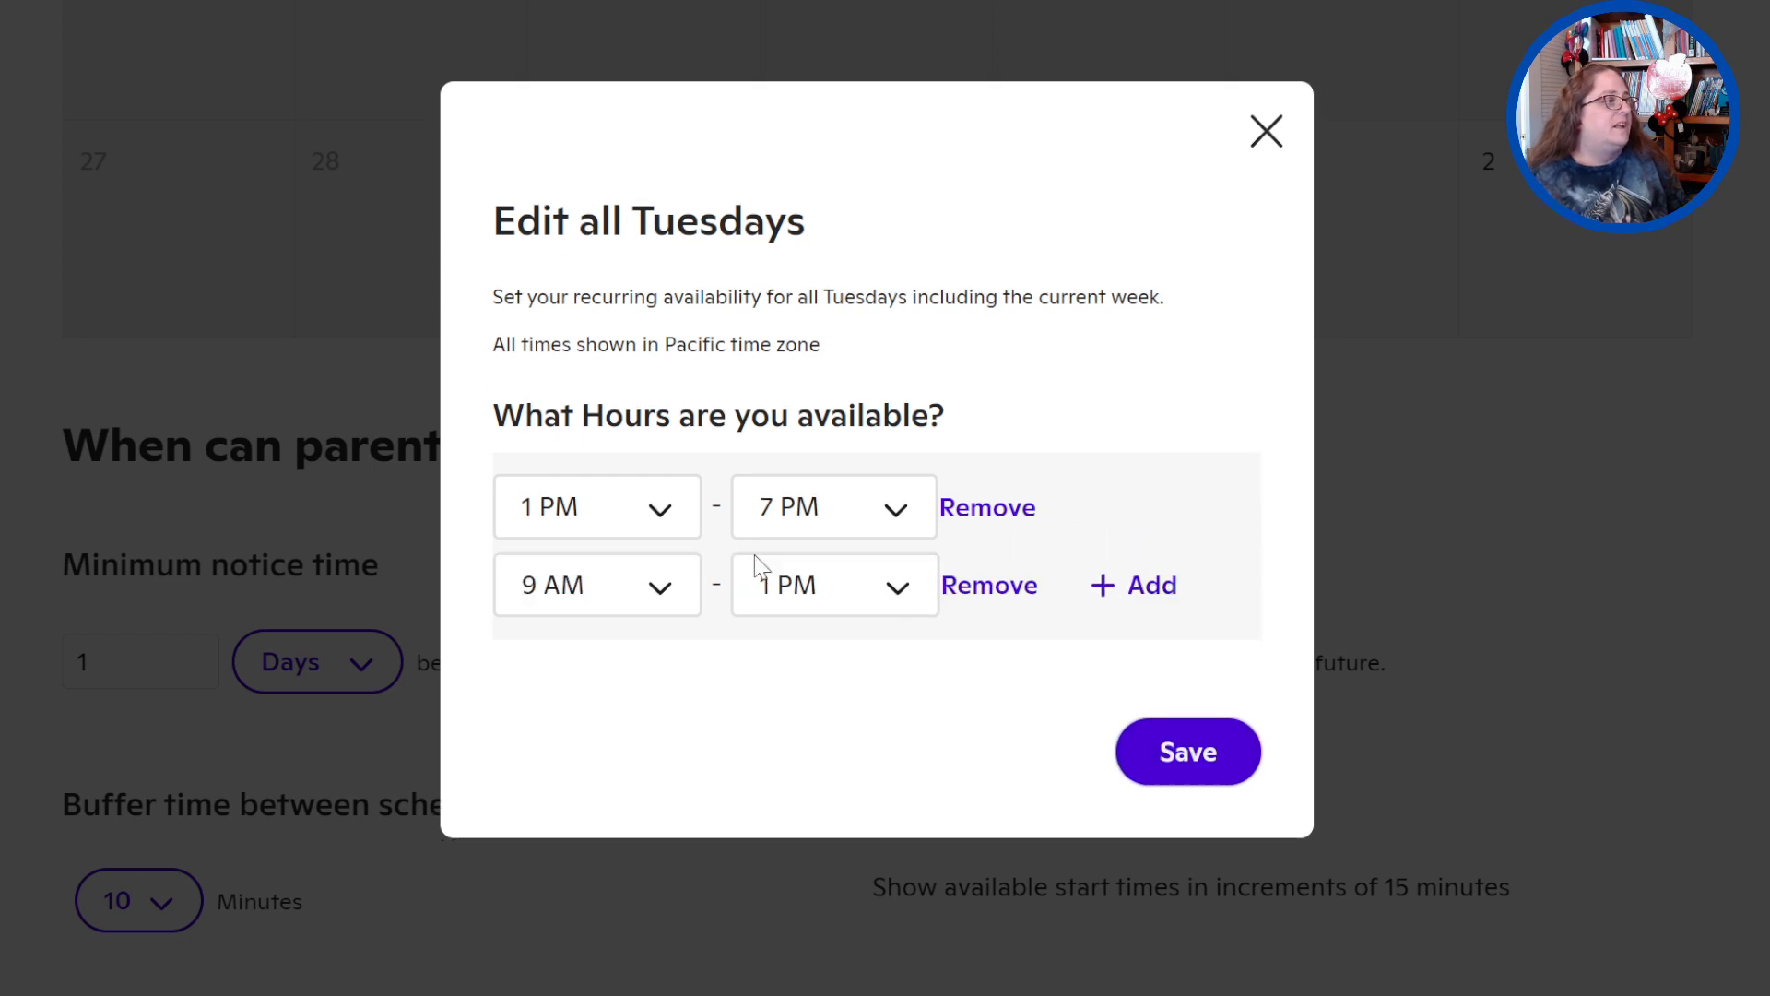
{"action": "left_click", "coordinate": [886, 601]}
{"action": "left_click", "coordinate": [842, 750]}
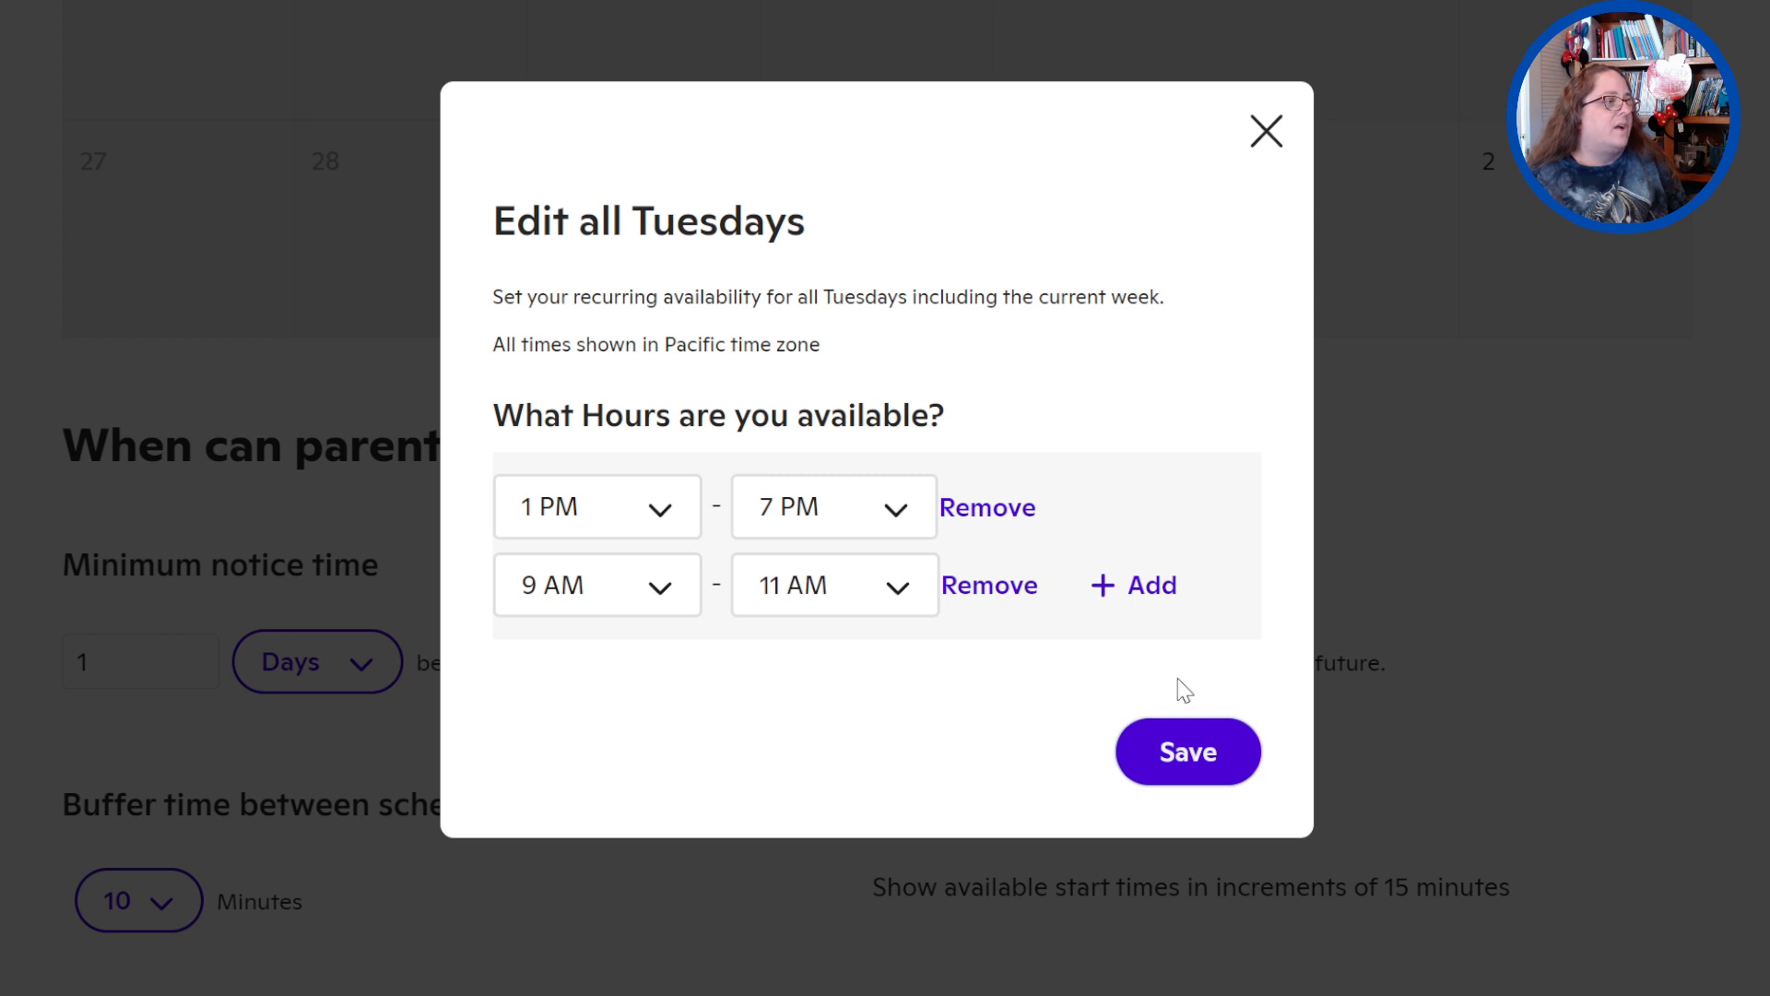
{"action": "left_click", "coordinate": [1188, 753]}
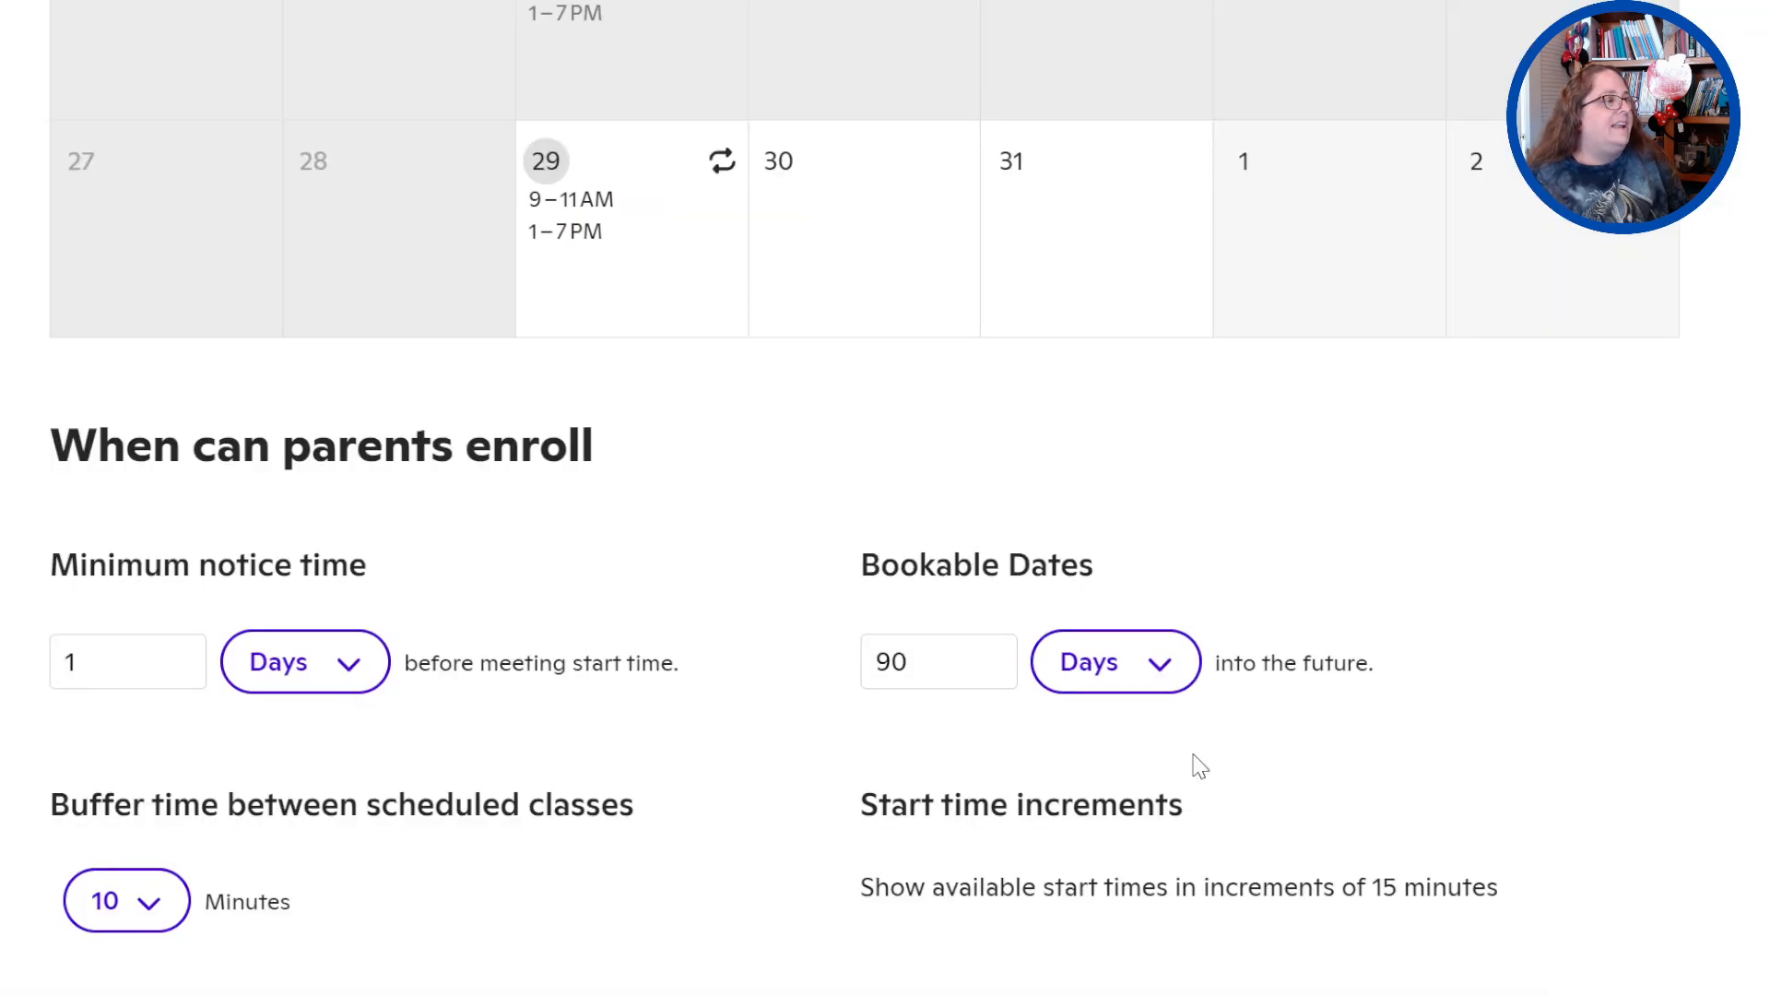
{"action": "scroll", "coordinate": [959, 517], "scroll_direction": "up", "scroll_amount": 3}
{"action": "scroll", "coordinate": [964, 521], "scroll_direction": "up", "scroll_amount": 5}
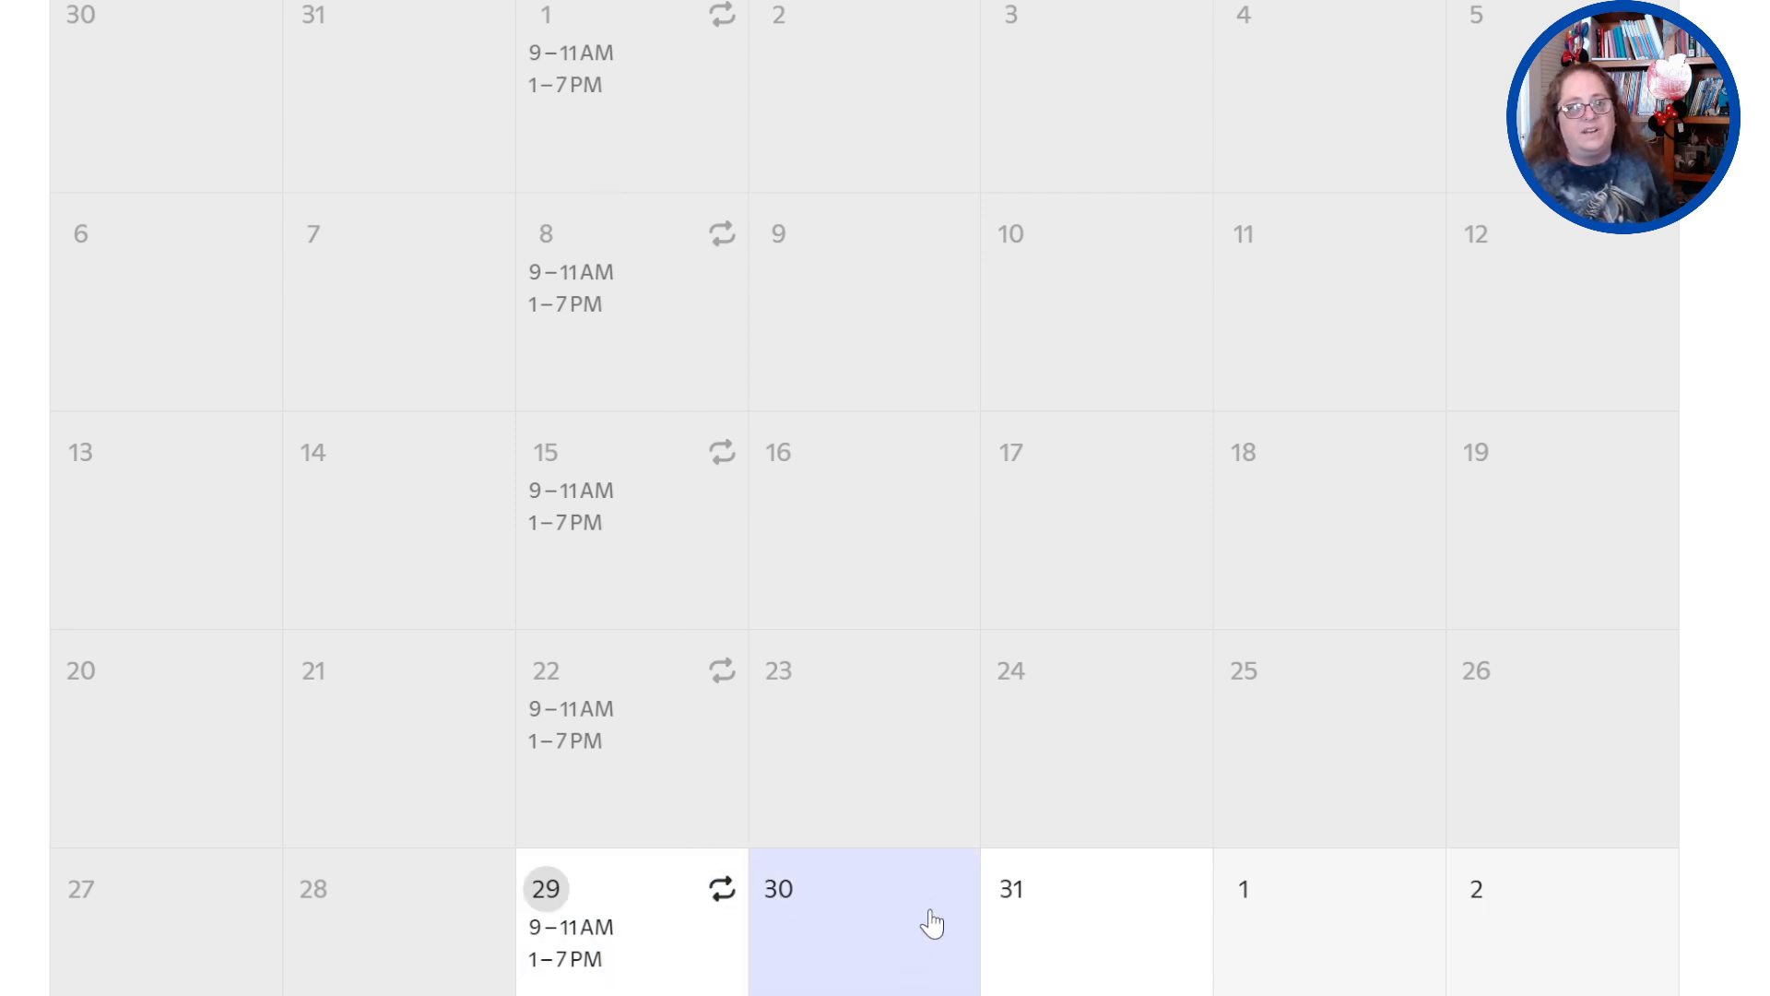
Add and save recurring availability from 9 AM to 1 PM for all Wednesdays
{"action": "scroll", "coordinate": [927, 917], "scroll_direction": "down", "scroll_amount": 3}
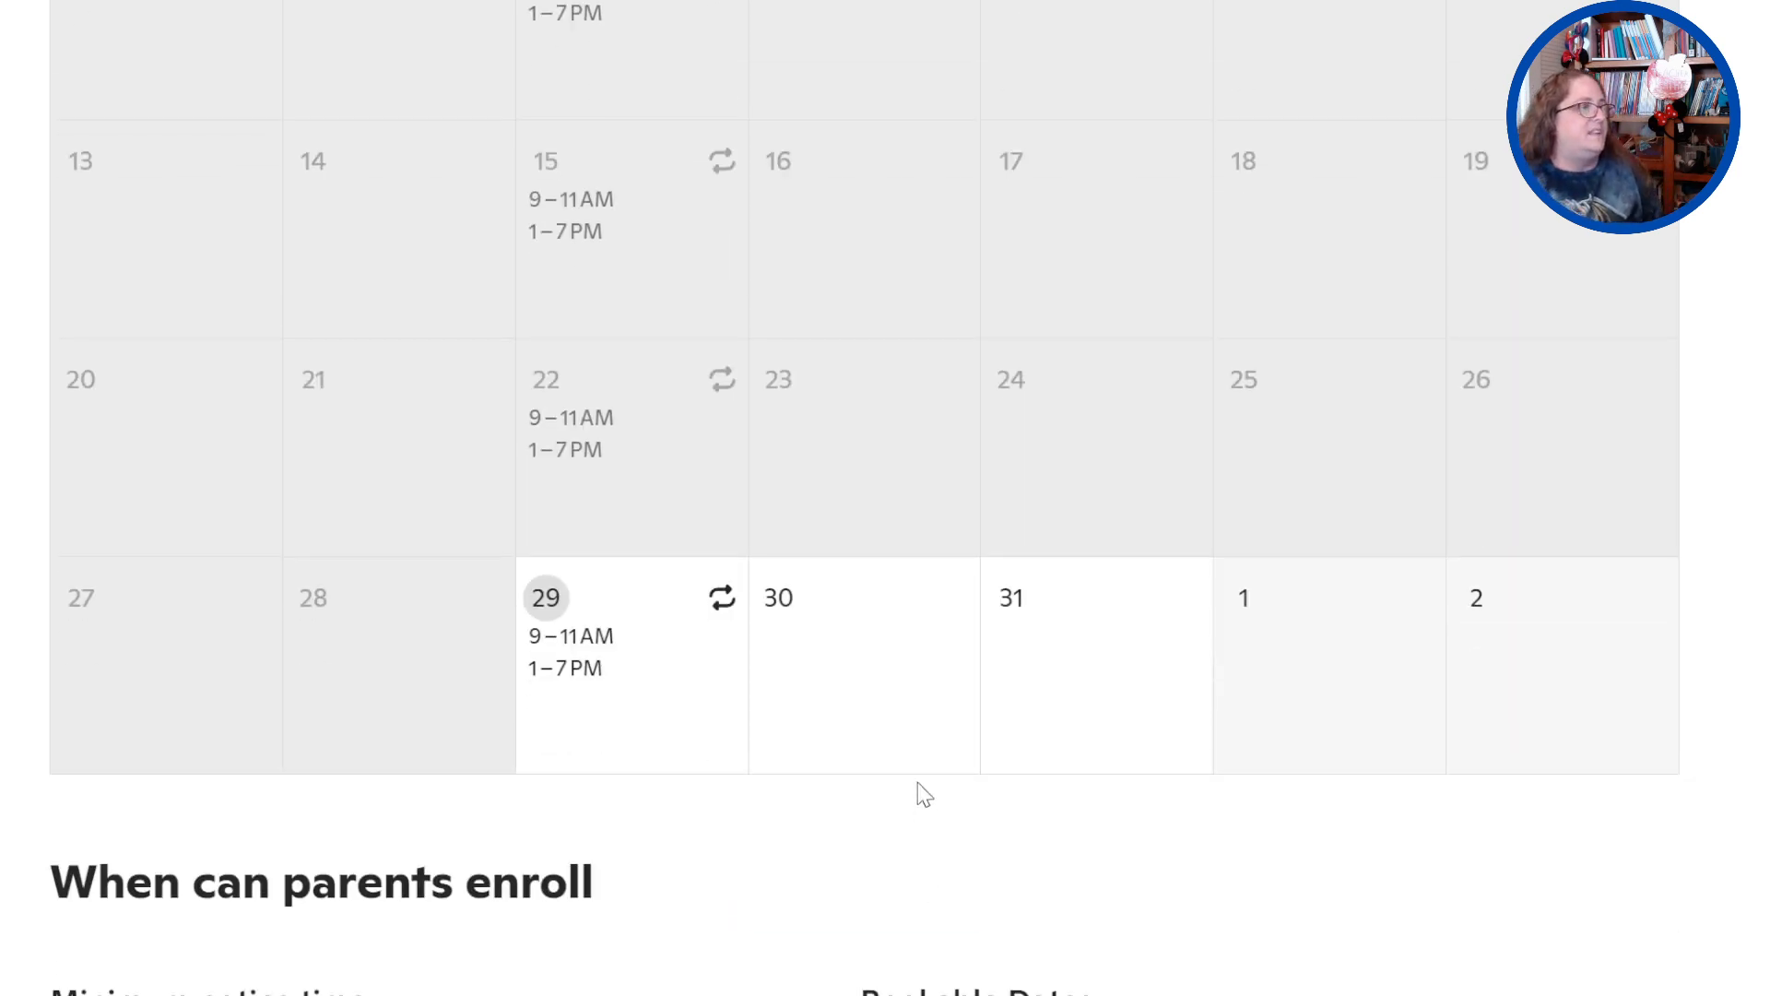
{"action": "left_click", "coordinate": [861, 695]}
{"action": "left_click", "coordinate": [939, 475]}
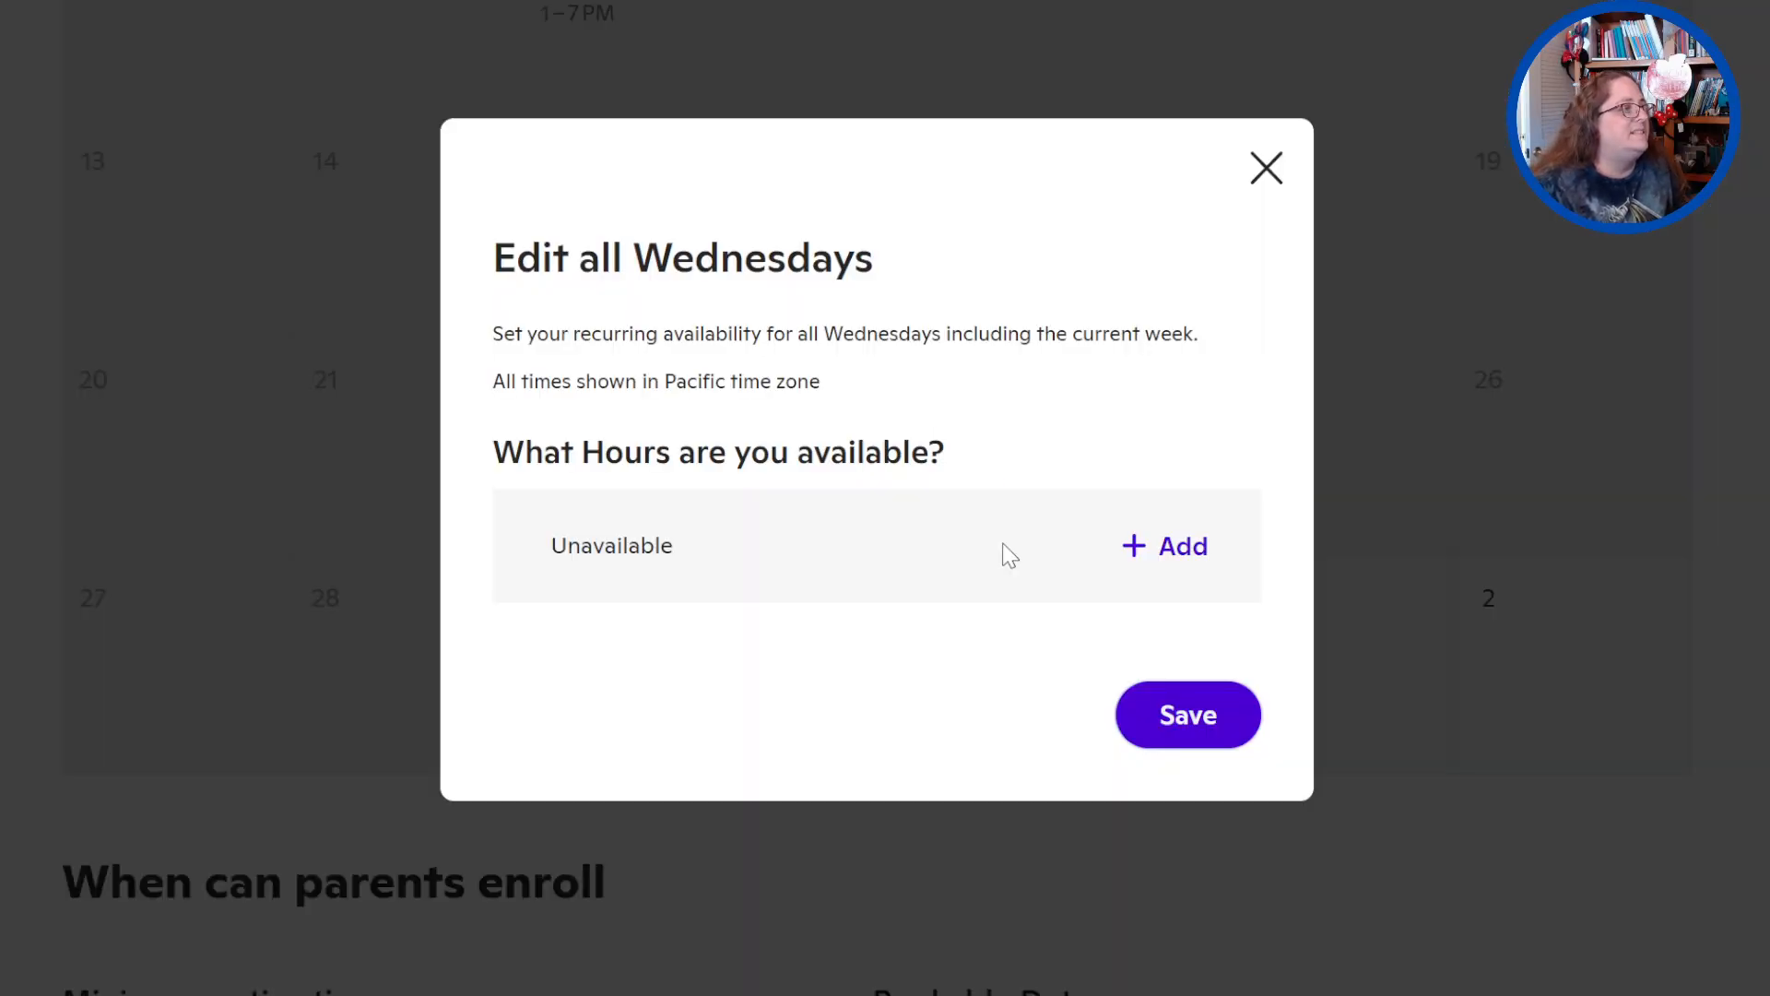
{"action": "left_click", "coordinate": [1166, 546]}
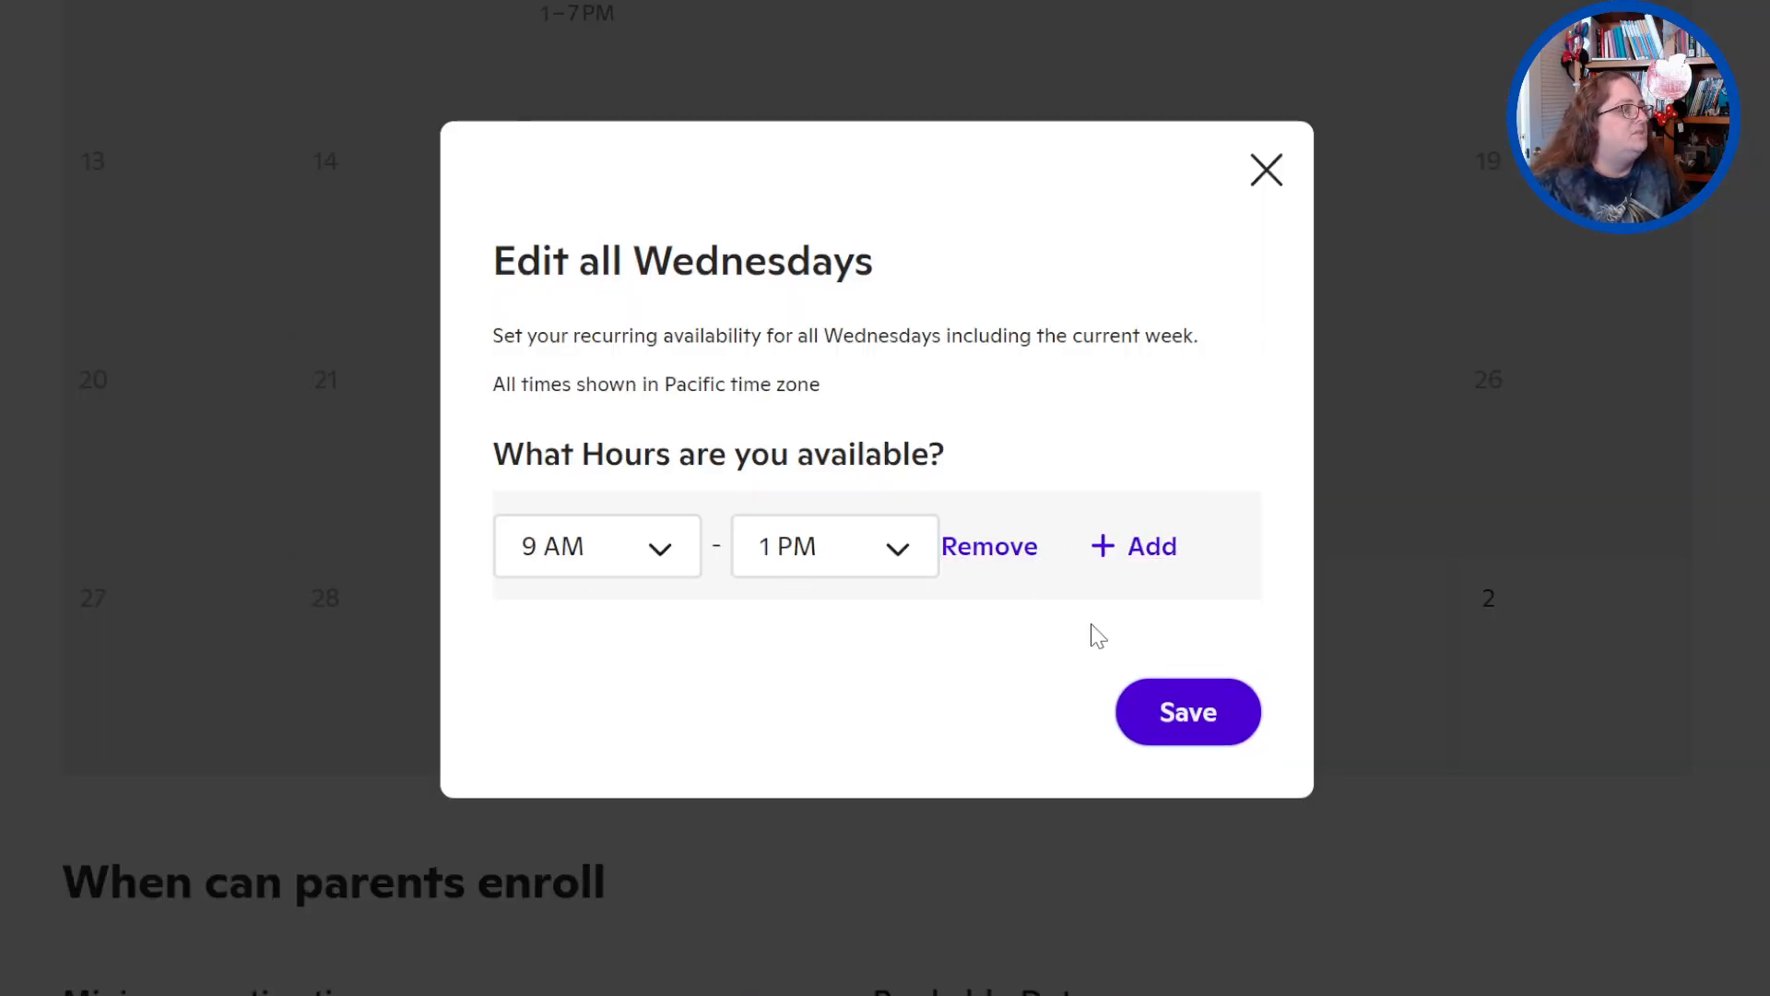
{"action": "left_click", "coordinate": [1186, 714]}
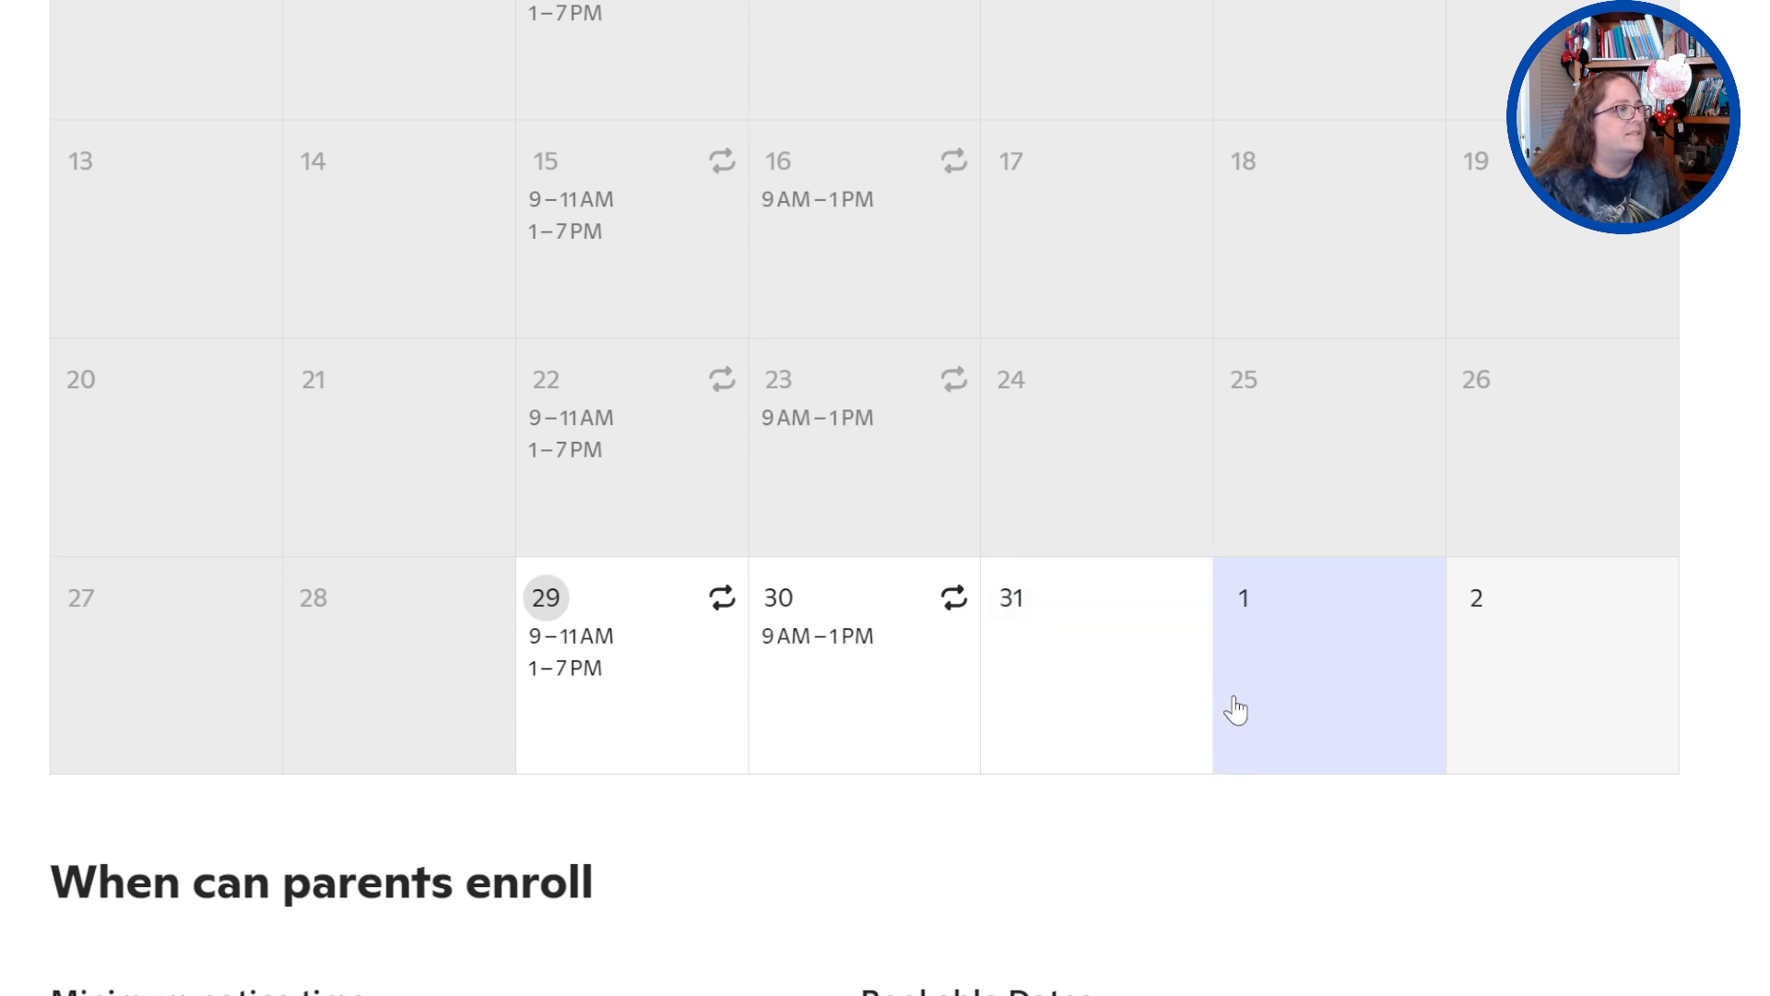
Edit only the date Wednesday, August 30, 2023 and leave it without available hours
{"action": "scroll", "coordinate": [1229, 711], "scroll_direction": "up", "scroll_amount": 3}
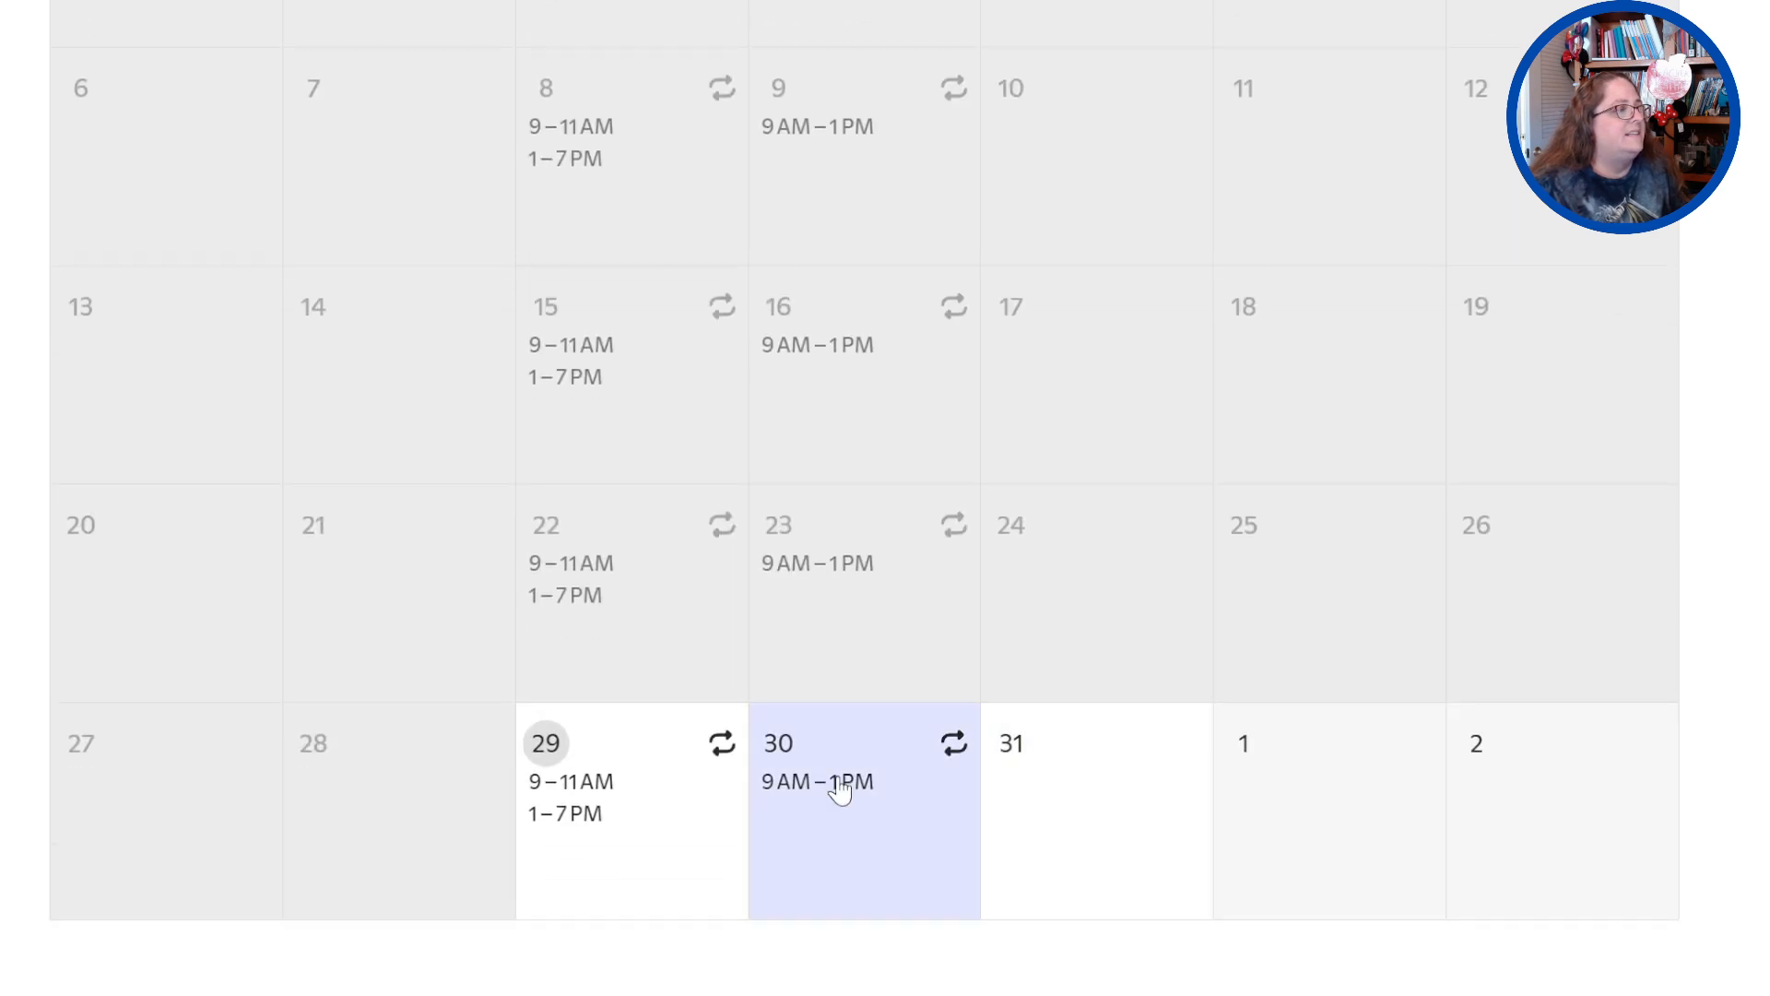
{"action": "left_click", "coordinate": [839, 789]}
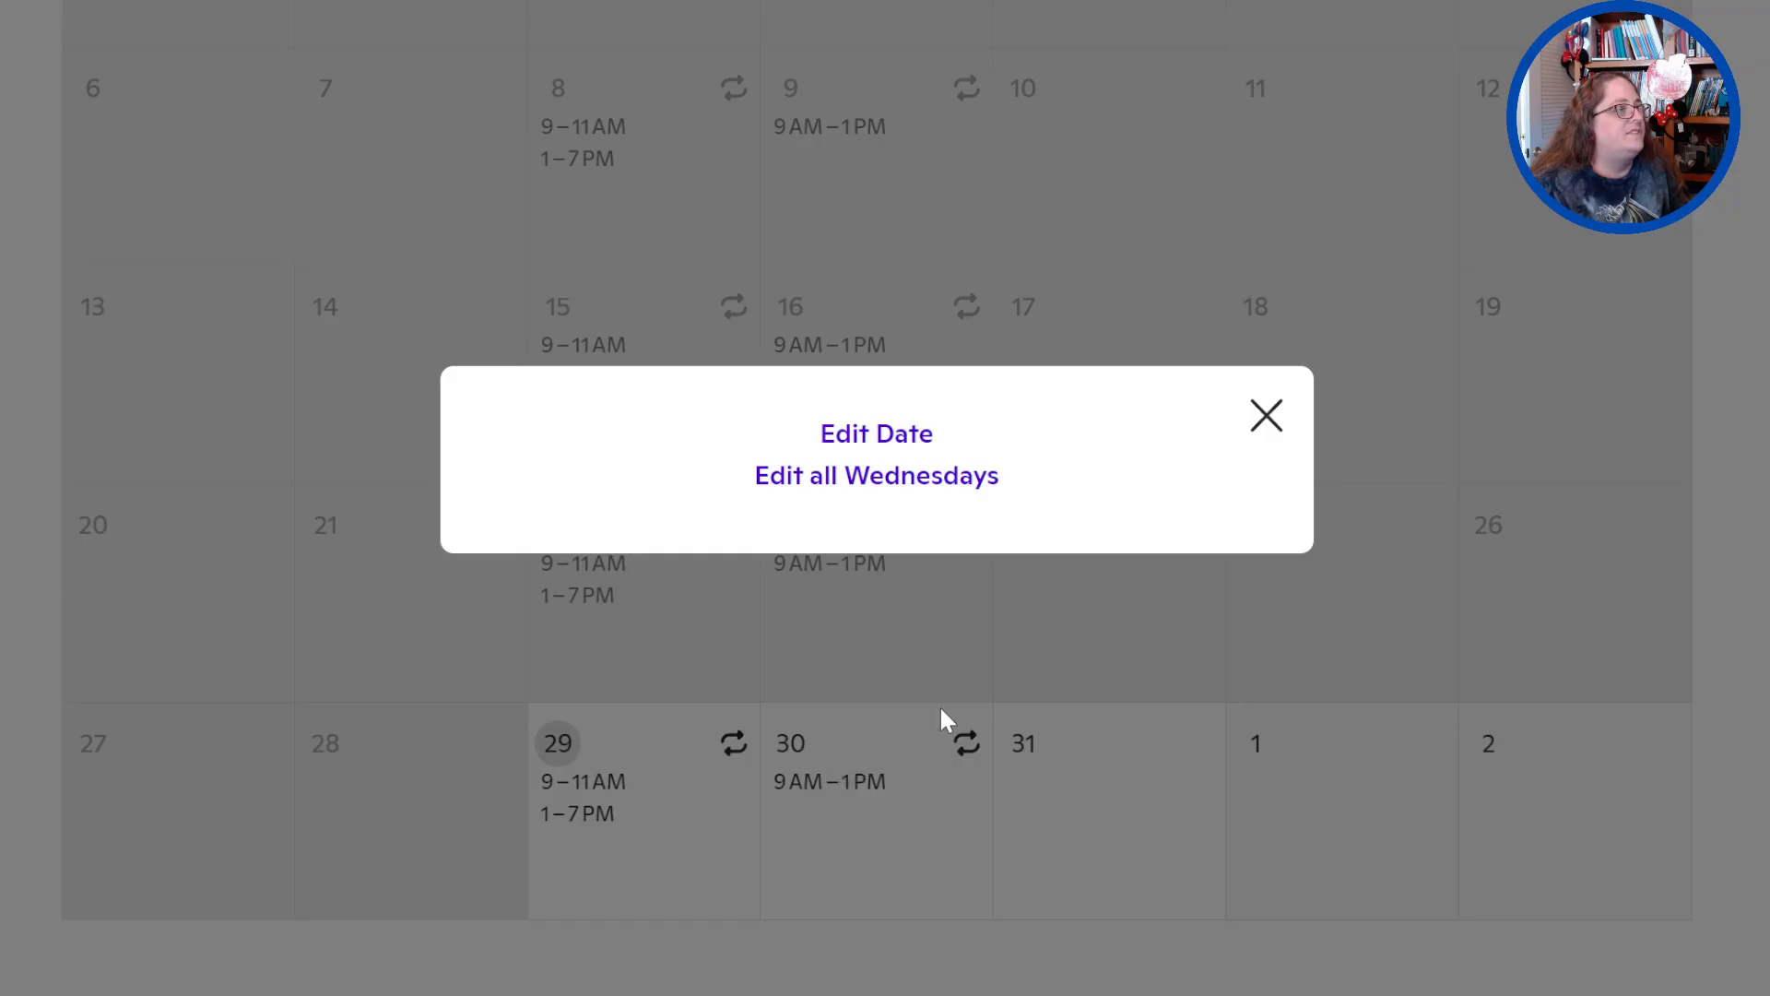
{"action": "left_click", "coordinate": [841, 433]}
{"action": "left_click", "coordinate": [1102, 643]}
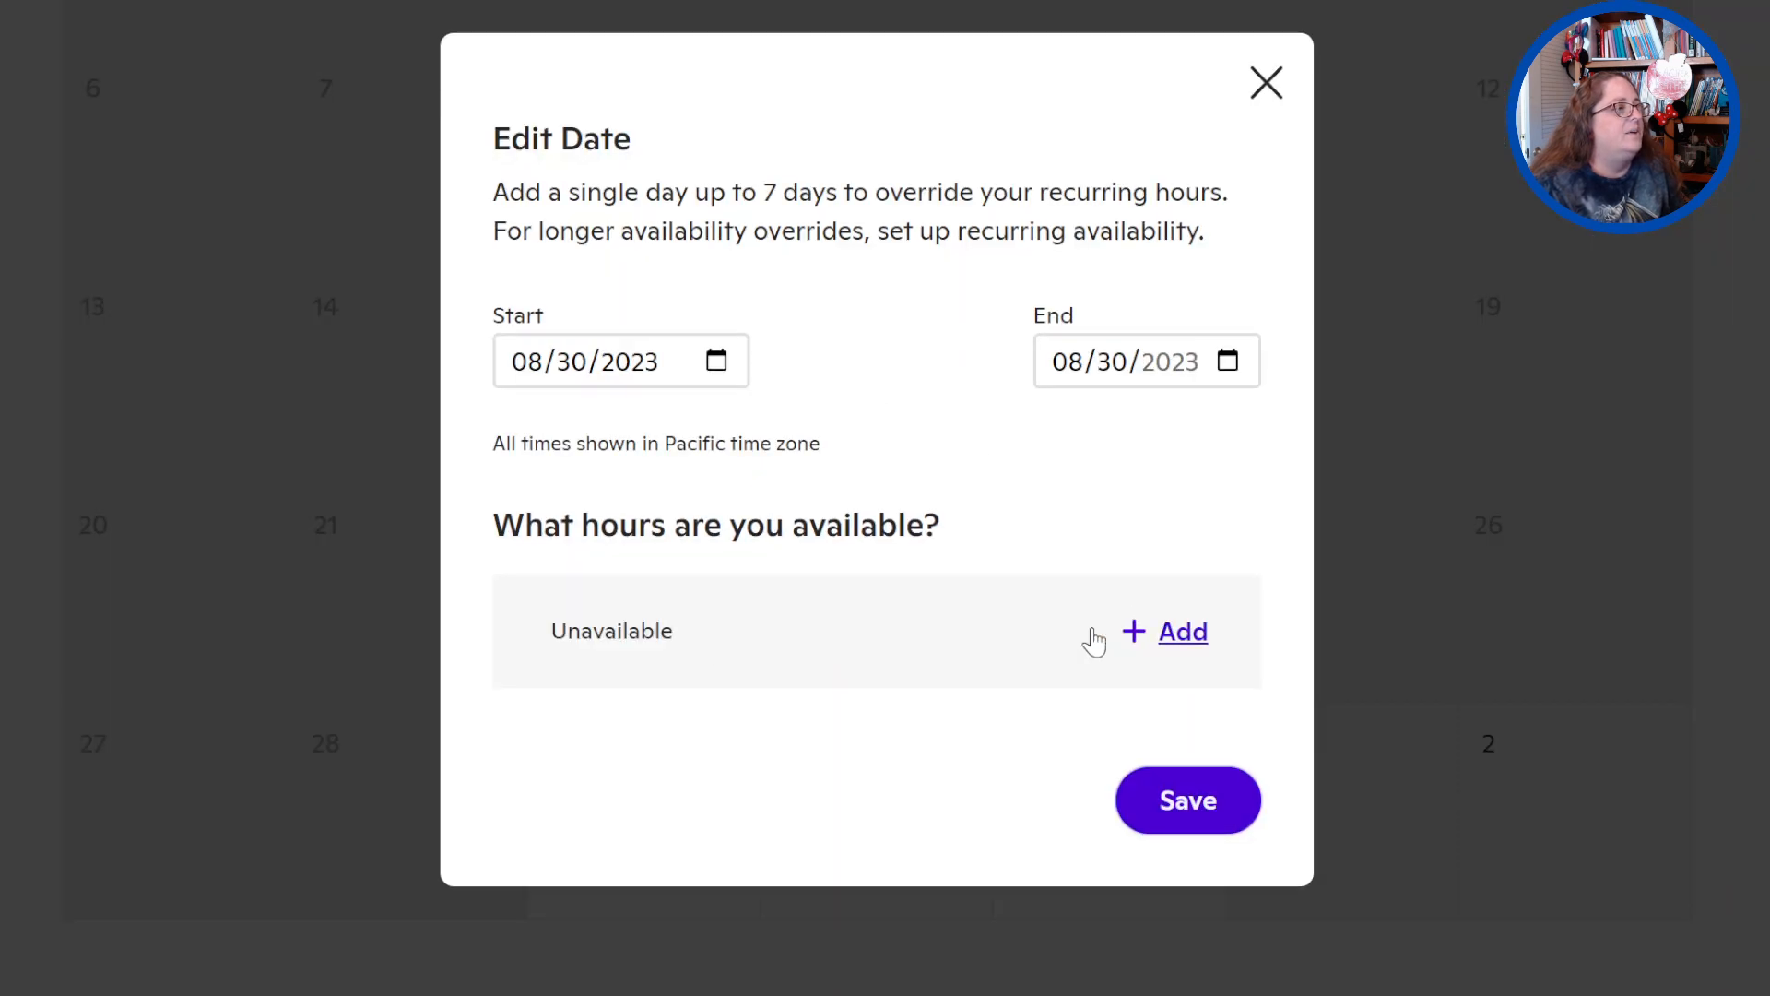
Try extending the date override's end to 09/06/2023 and undo that change
{"action": "left_click", "coordinate": [1224, 362]}
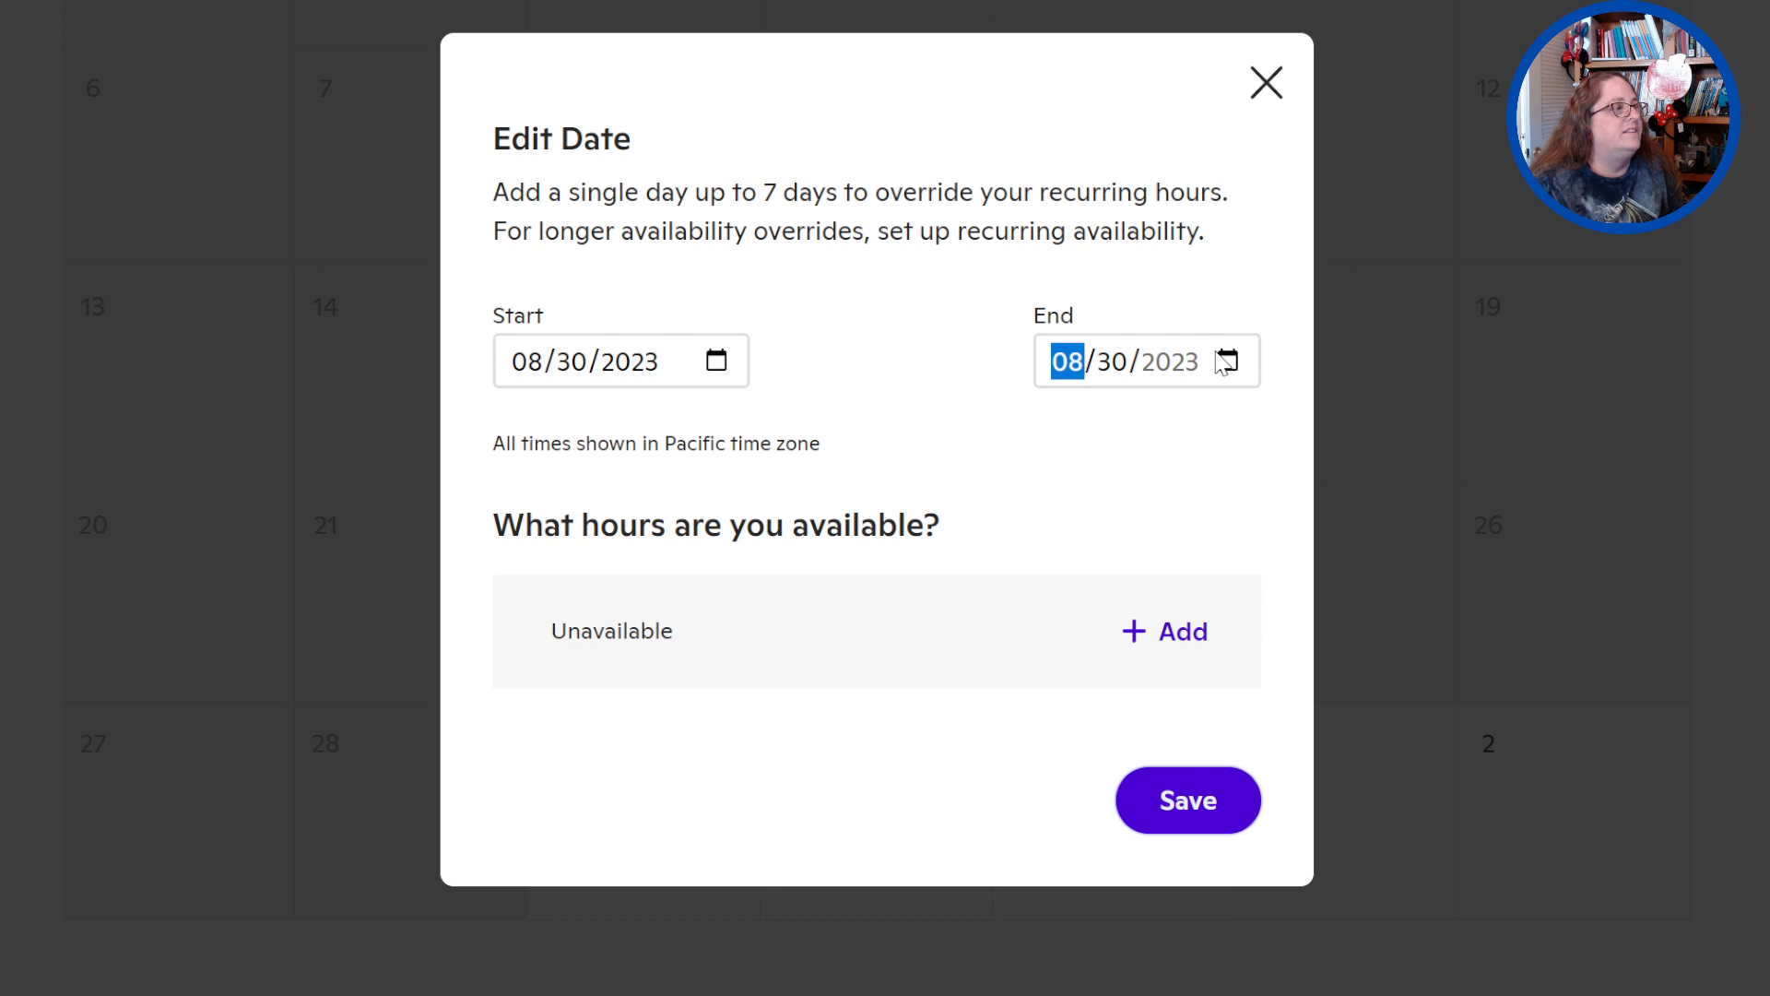
{"action": "left_click", "coordinate": [1316, 432]}
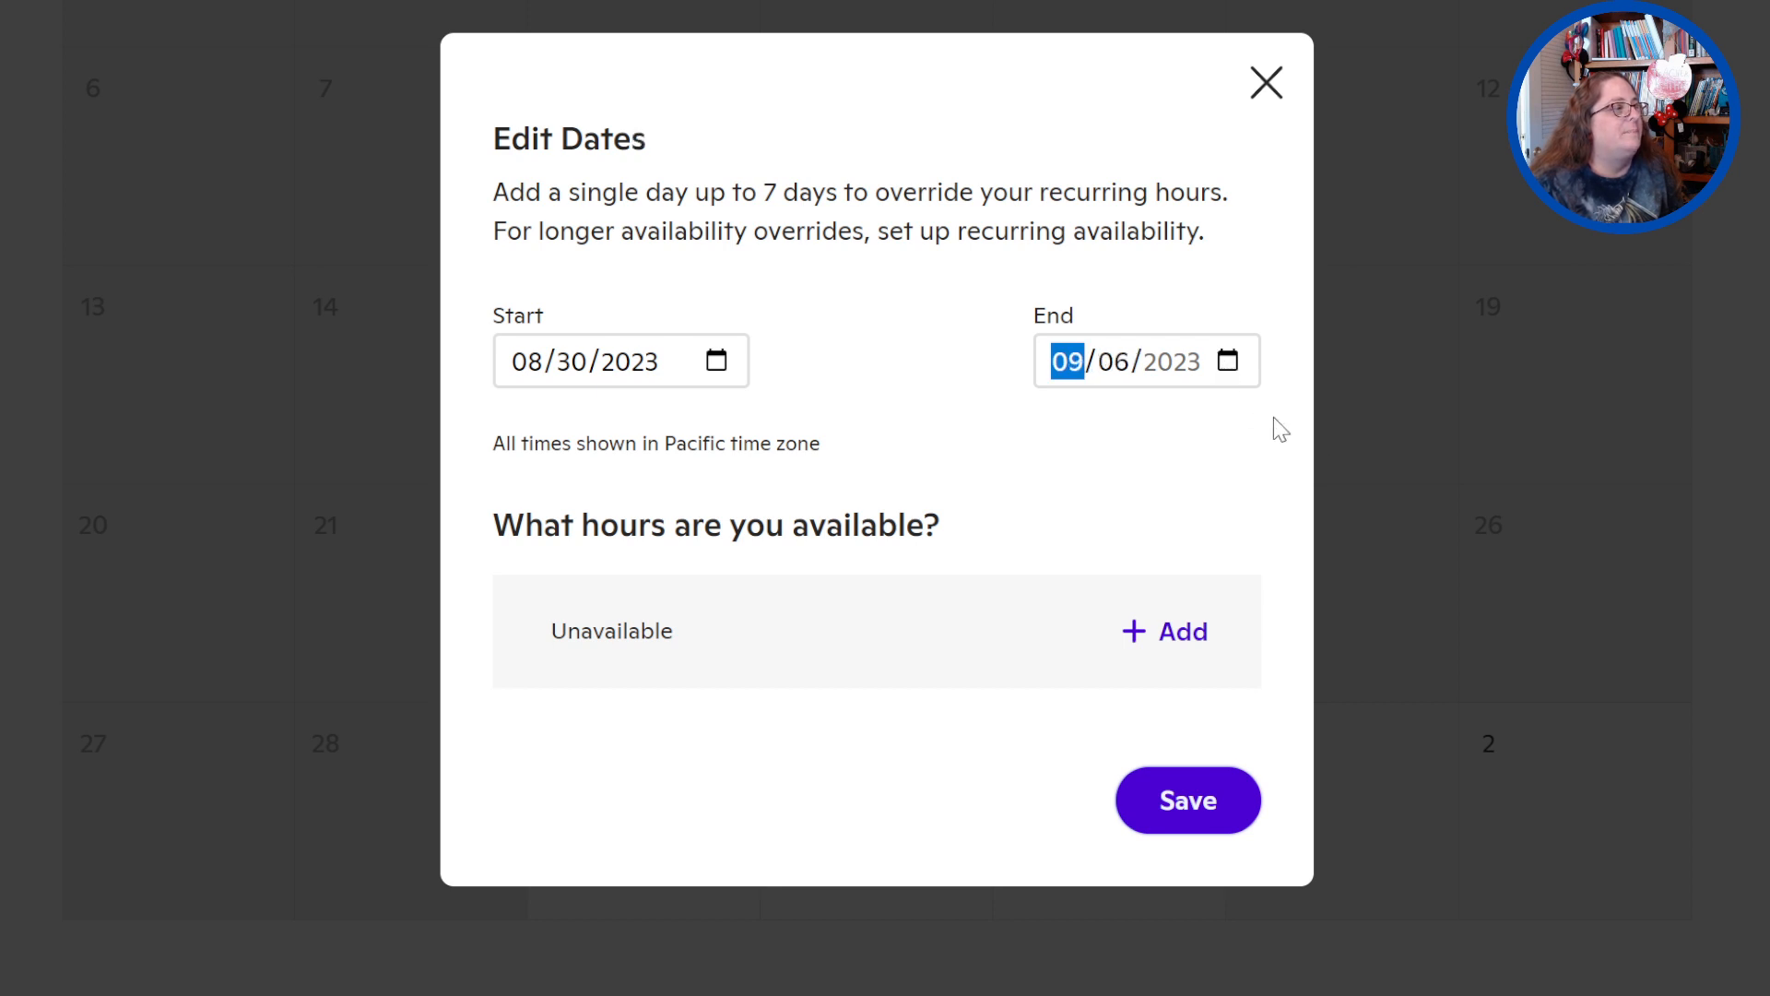
{"action": "key", "text": "ctrl+z"}
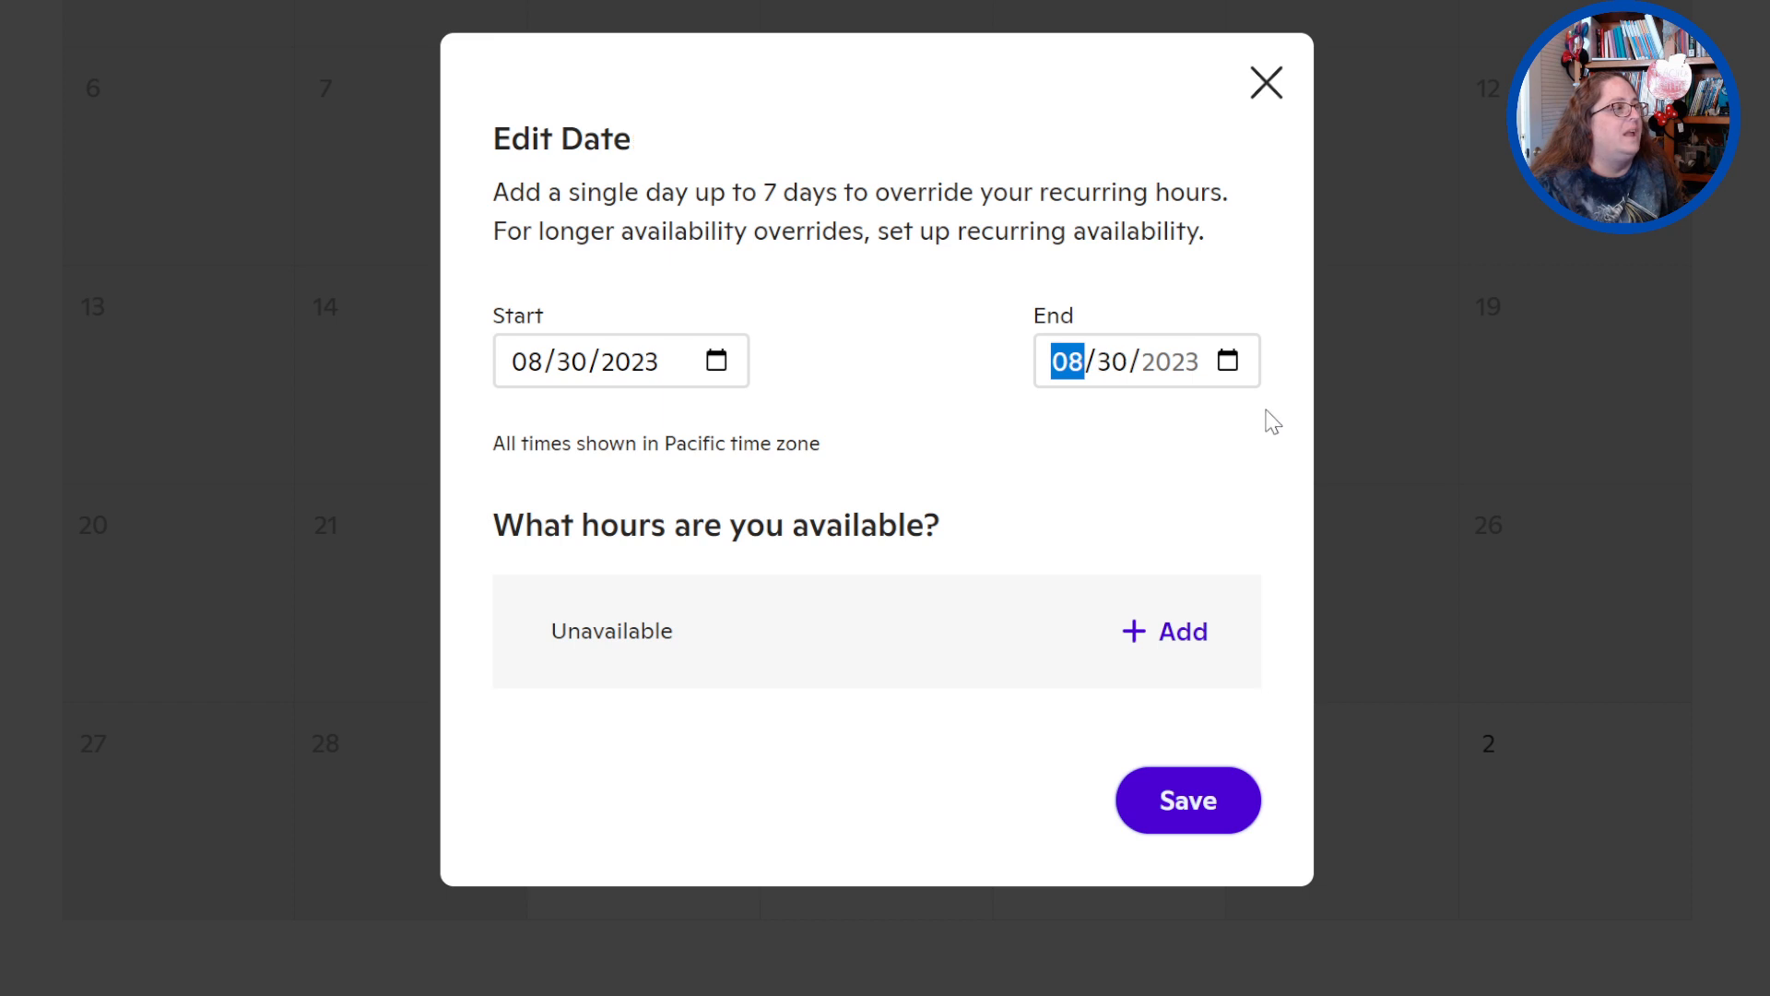
Save the single-day override that makes August 30, 2023 unavailable
{"action": "left_click", "coordinate": [902, 362]}
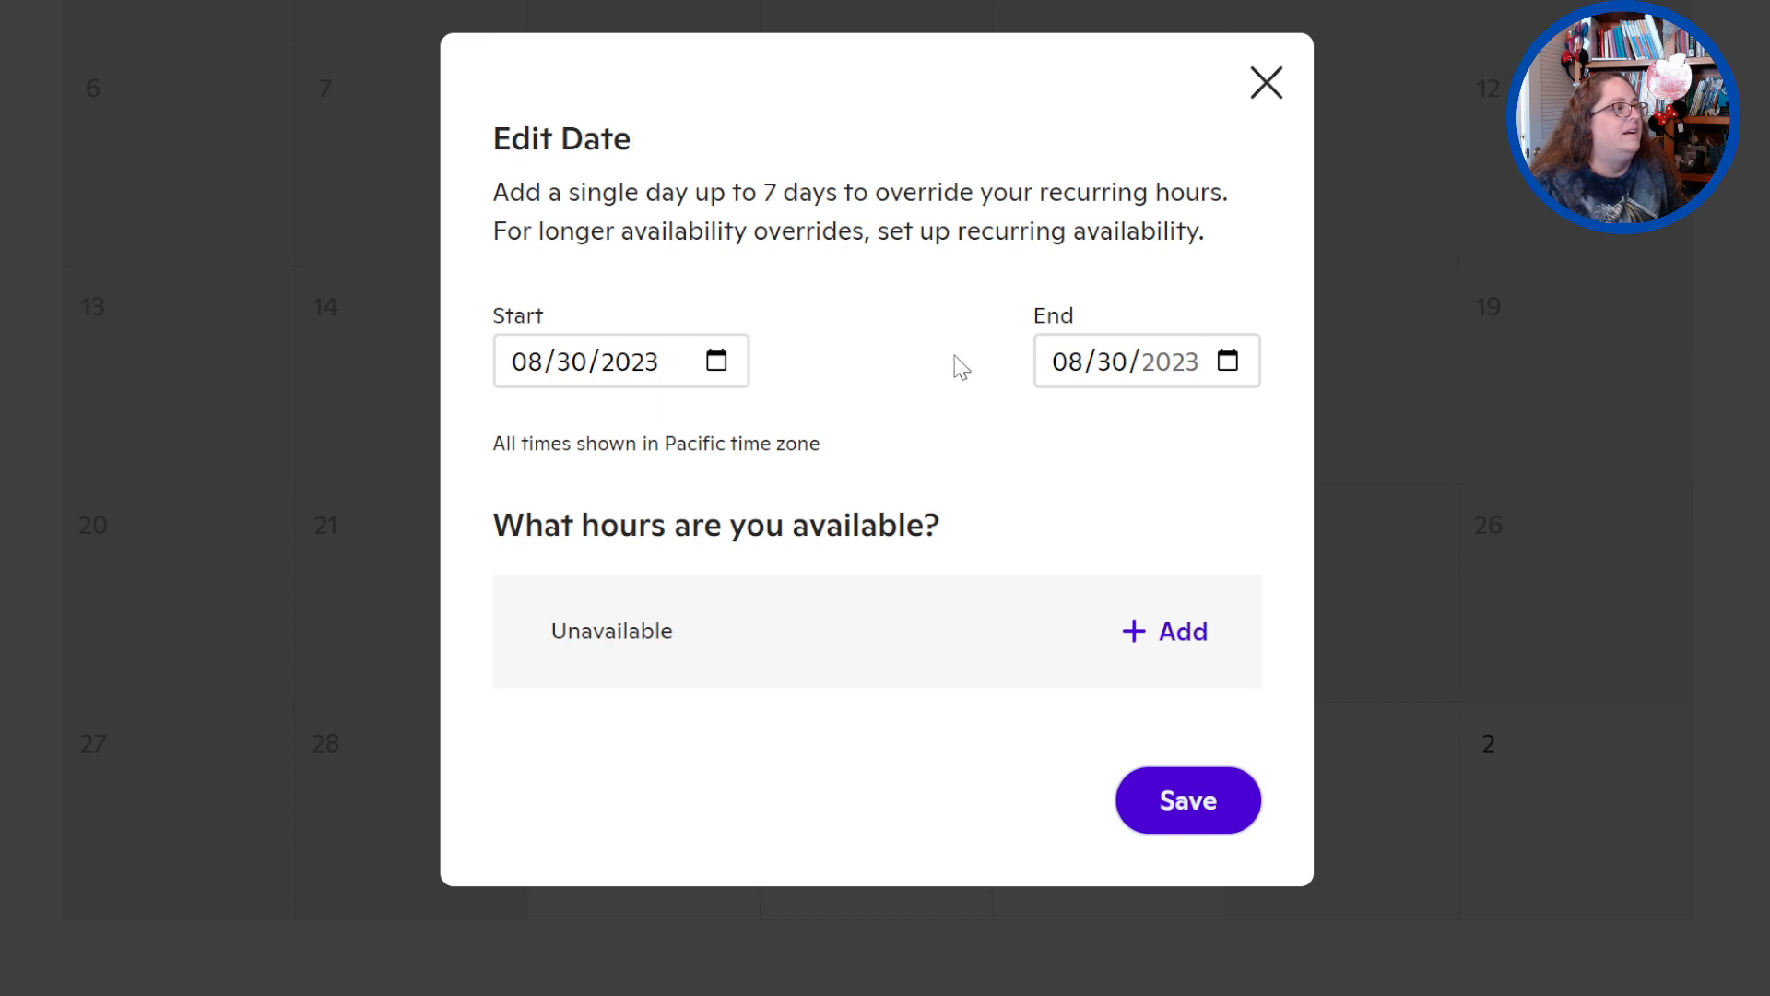
{"action": "left_click", "coordinate": [1183, 800]}
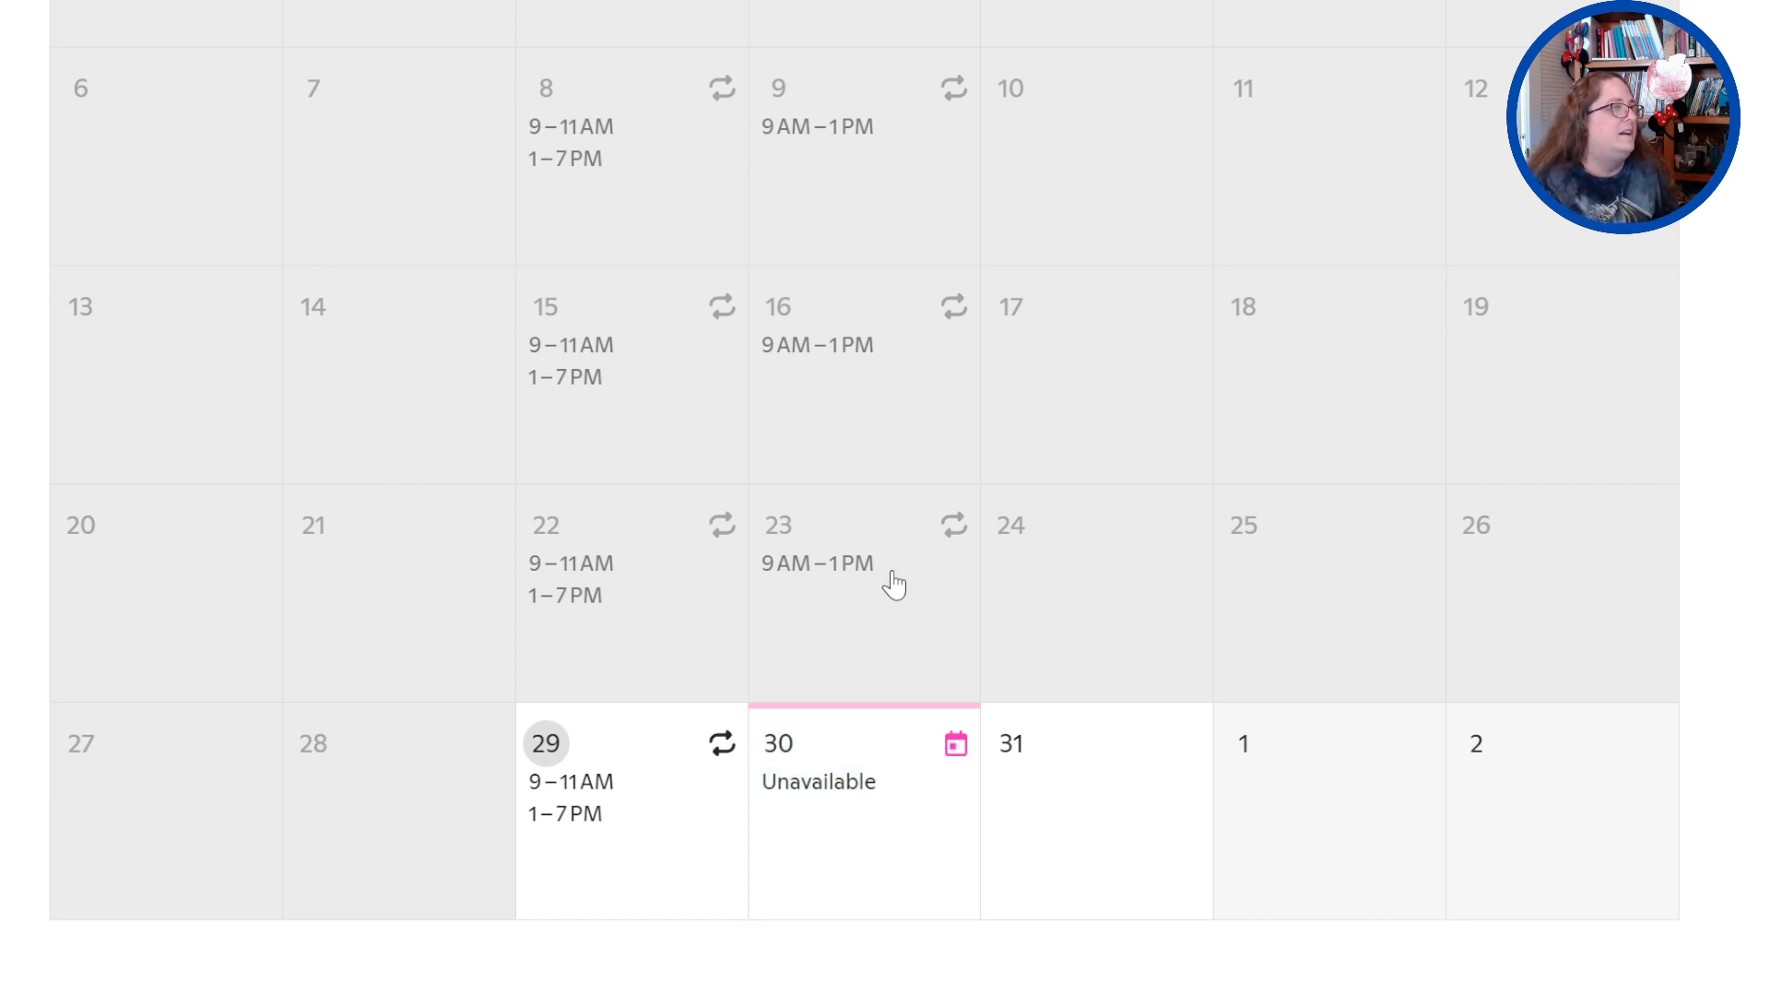
{"action": "scroll", "coordinate": [890, 586], "scroll_direction": "down", "scroll_amount": 5}
{"action": "scroll", "coordinate": [901, 579], "scroll_direction": "up", "scroll_amount": 3}
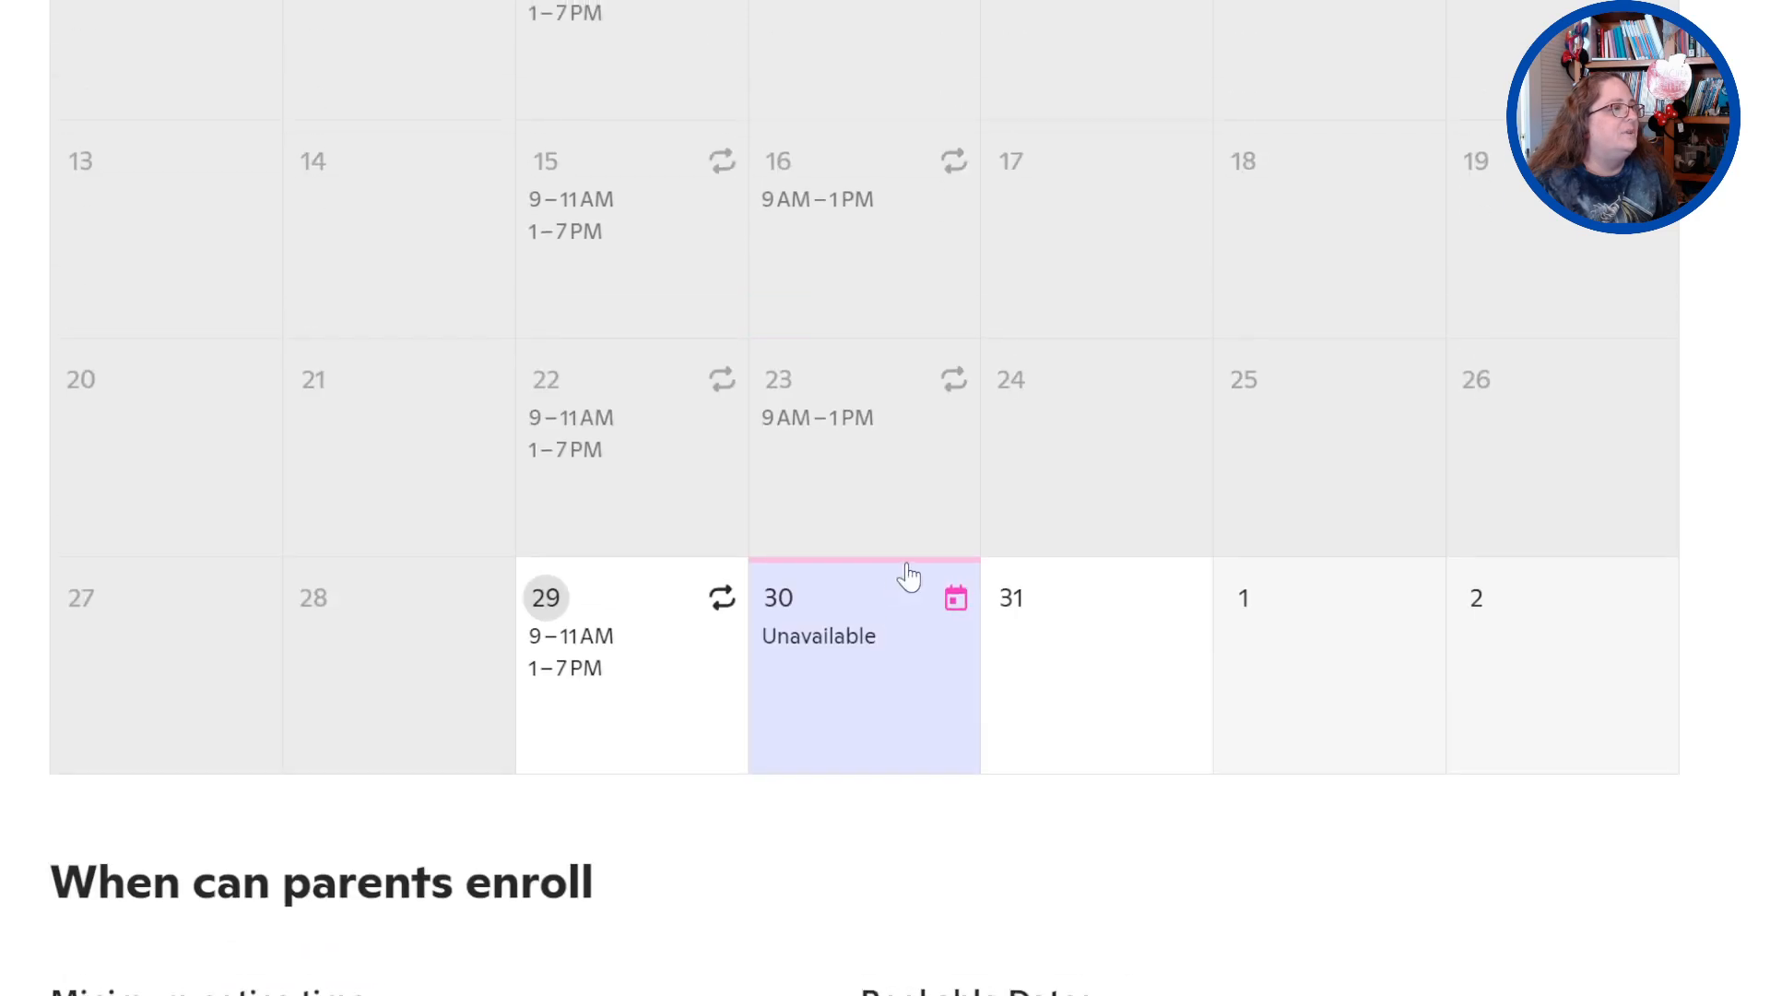
Add and save recurring availability from 9 AM to 1 PM for all Thursdays
{"action": "left_click", "coordinate": [1122, 645]}
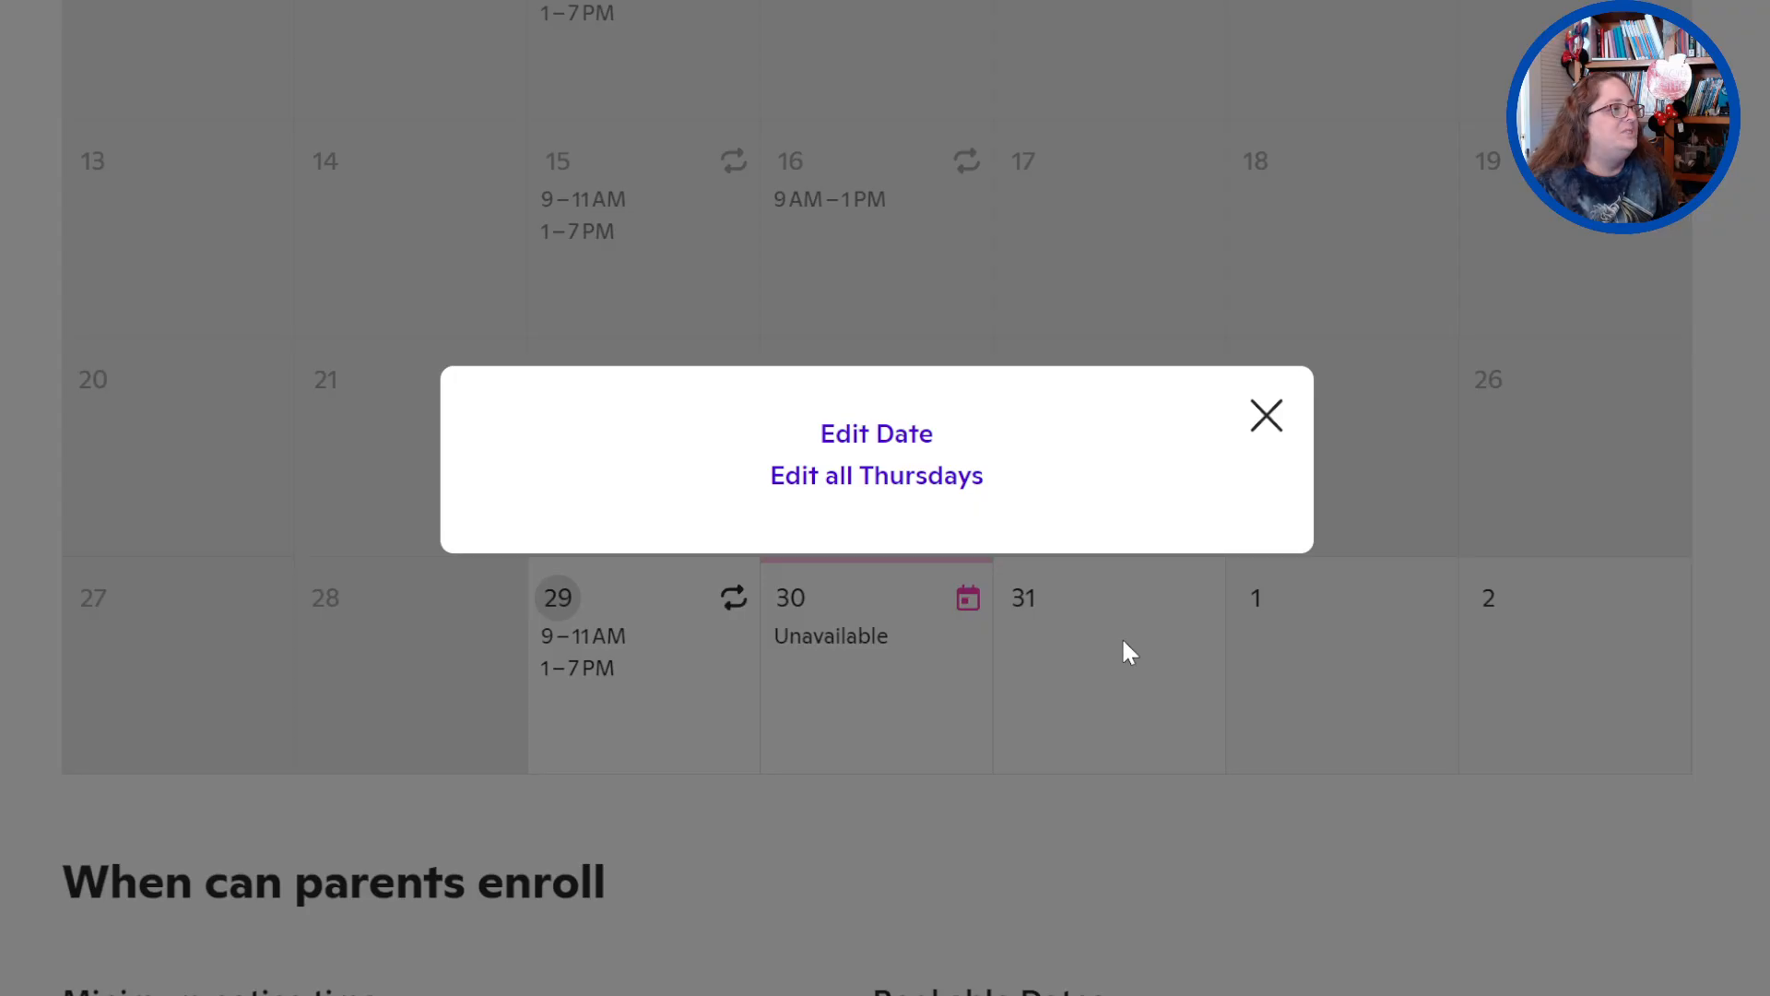
{"action": "left_click", "coordinate": [910, 475]}
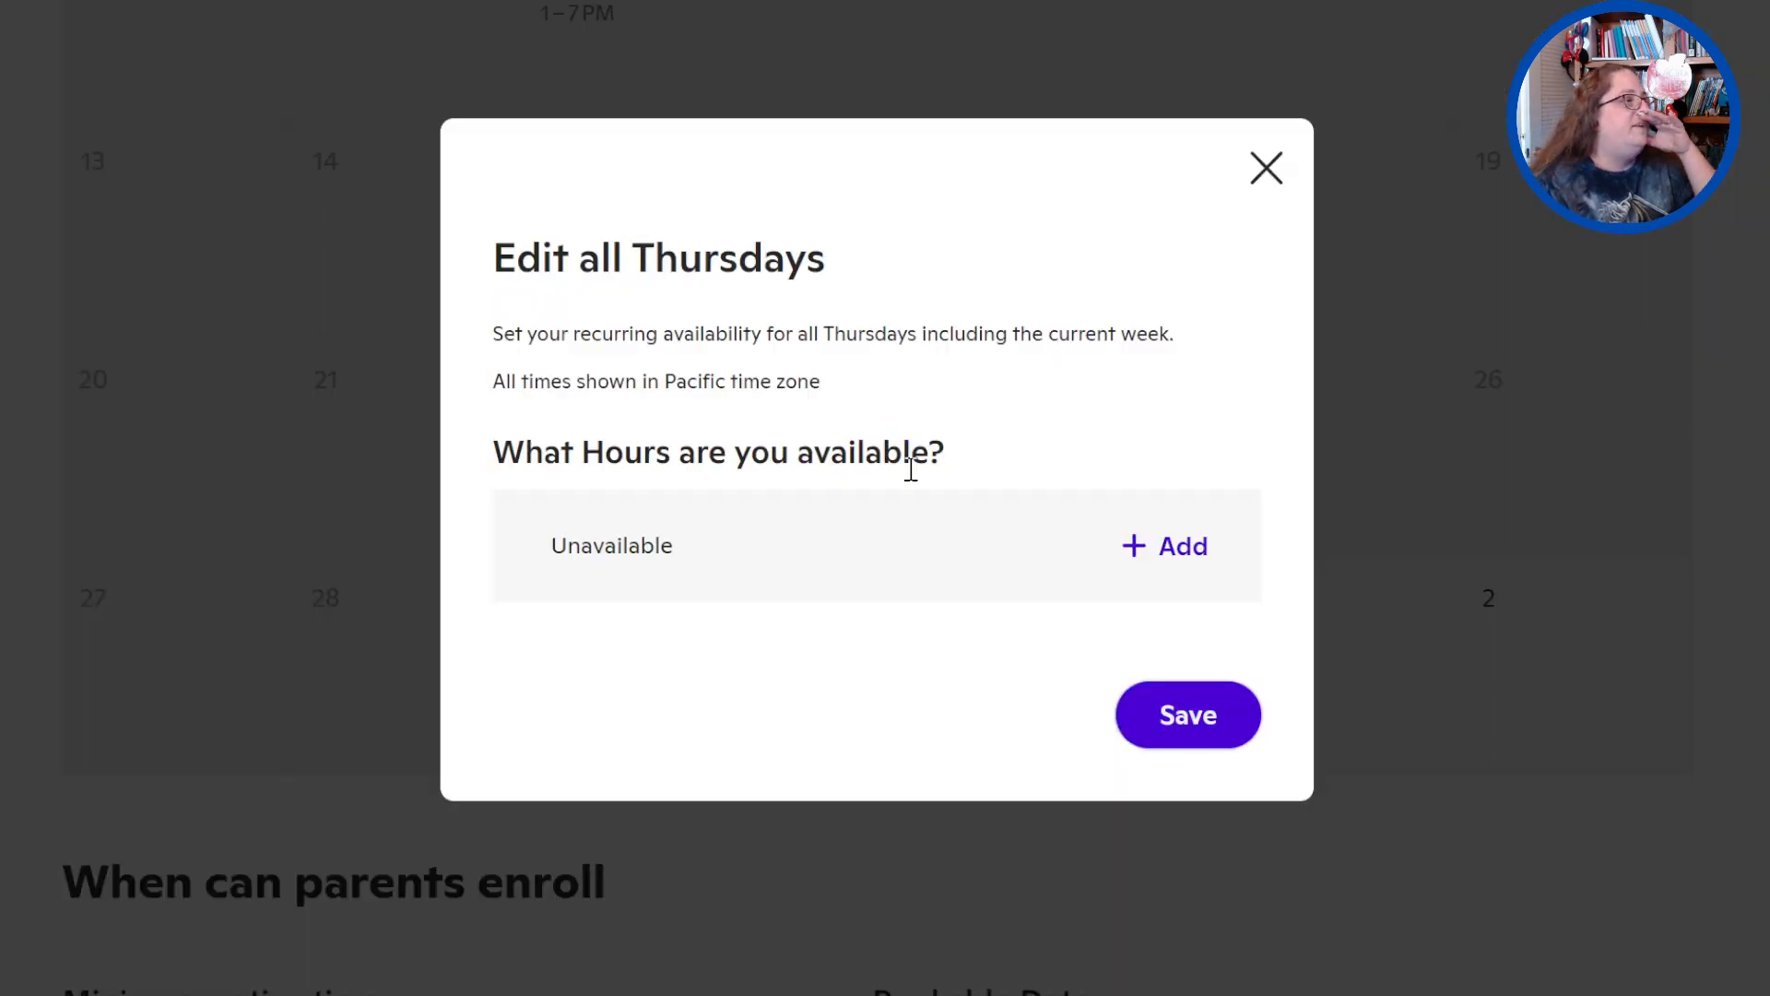
{"action": "left_click", "coordinate": [1180, 545]}
{"action": "left_click", "coordinate": [1199, 728]}
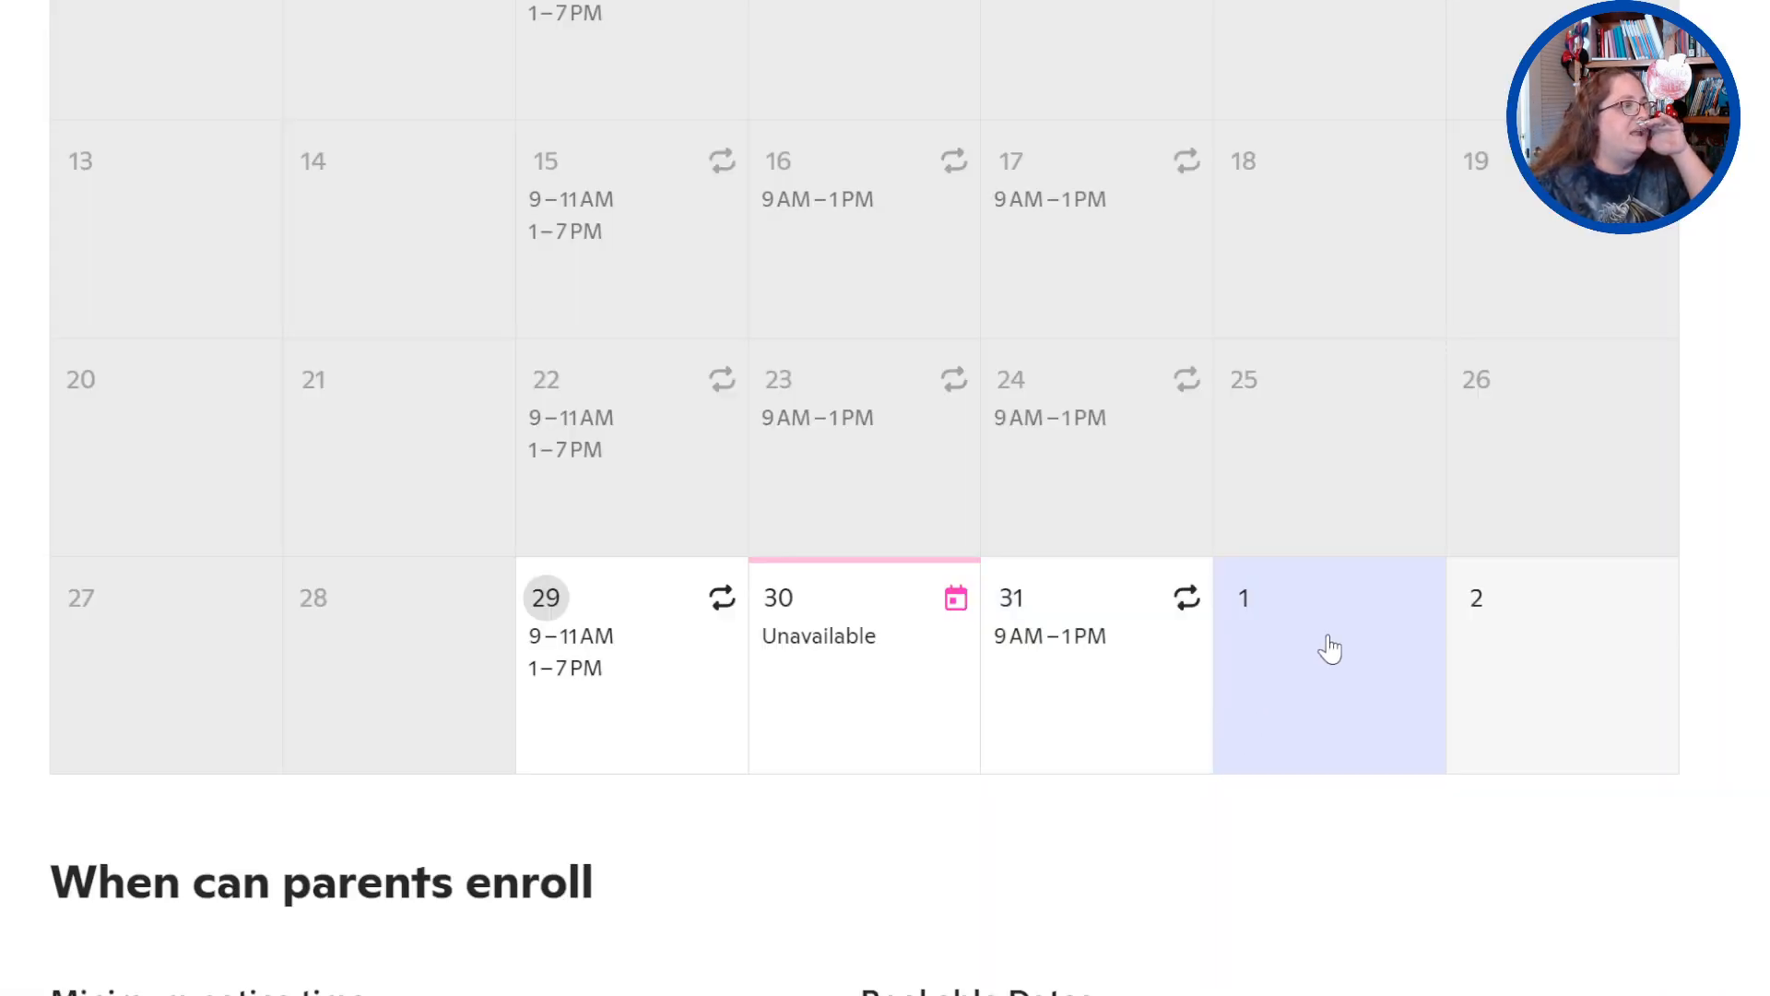
Check the recurring hours and the date override across the August and September 2023 calendars
{"action": "scroll", "coordinate": [885, 498], "scroll_direction": "up", "scroll_amount": 1}
{"action": "scroll", "coordinate": [885, 498], "scroll_direction": "up", "scroll_amount": 3}
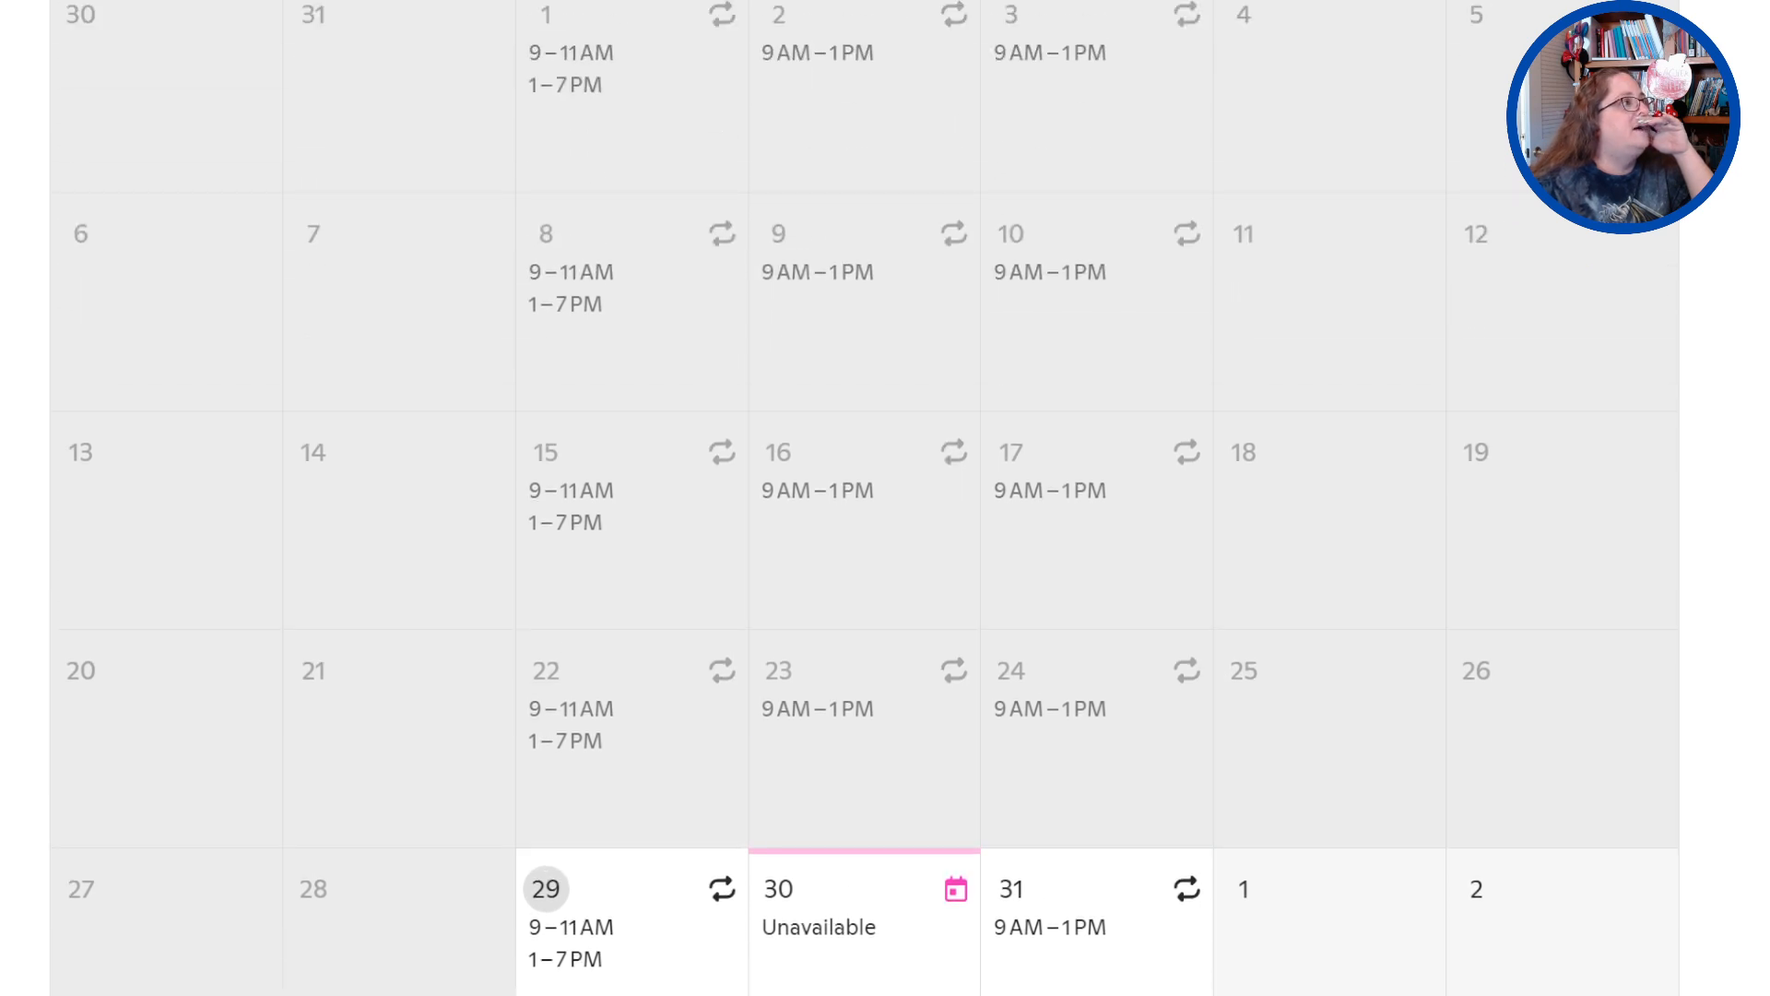
{"action": "scroll", "coordinate": [778, 162], "scroll_direction": "down", "scroll_amount": 10}
{"action": "scroll", "coordinate": [1091, 324], "scroll_direction": "up", "scroll_amount": 7}
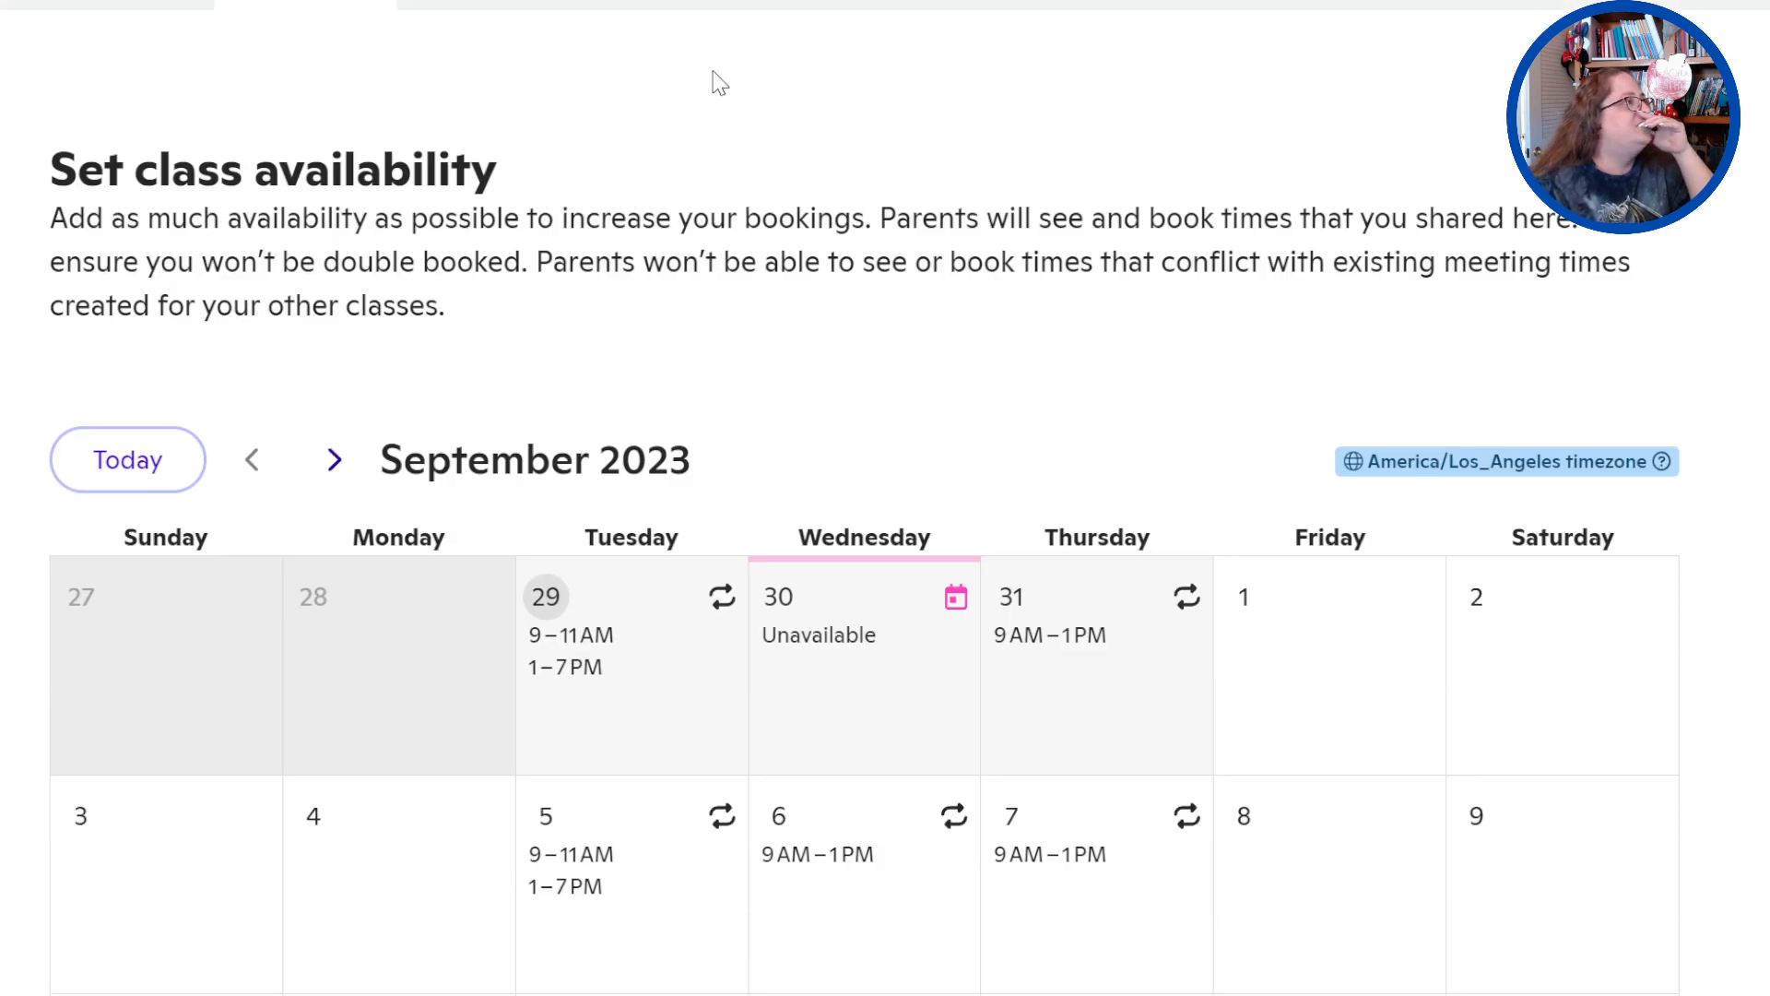
Switch to the teacher's class list and open a listed 1:1 Reading Comprehension + Writing Tutoring class
{"action": "key", "text": "ctrl+Tab"}
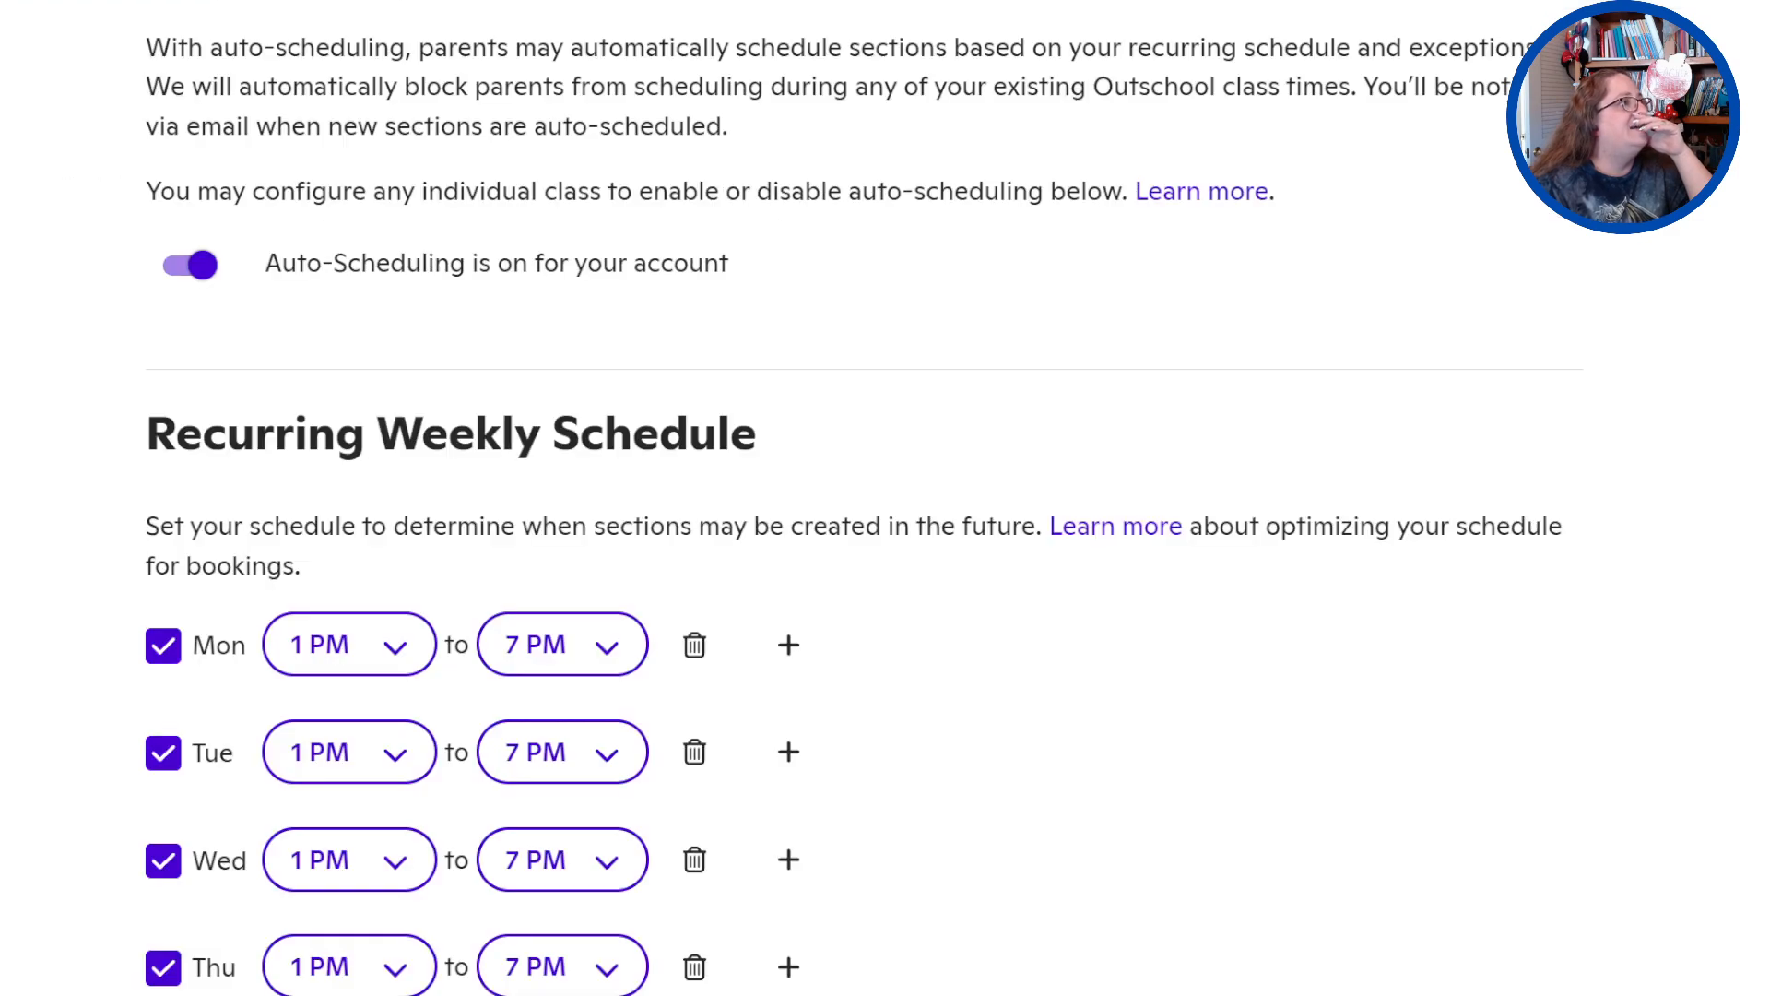
{"action": "key", "text": "ctrl+Tab"}
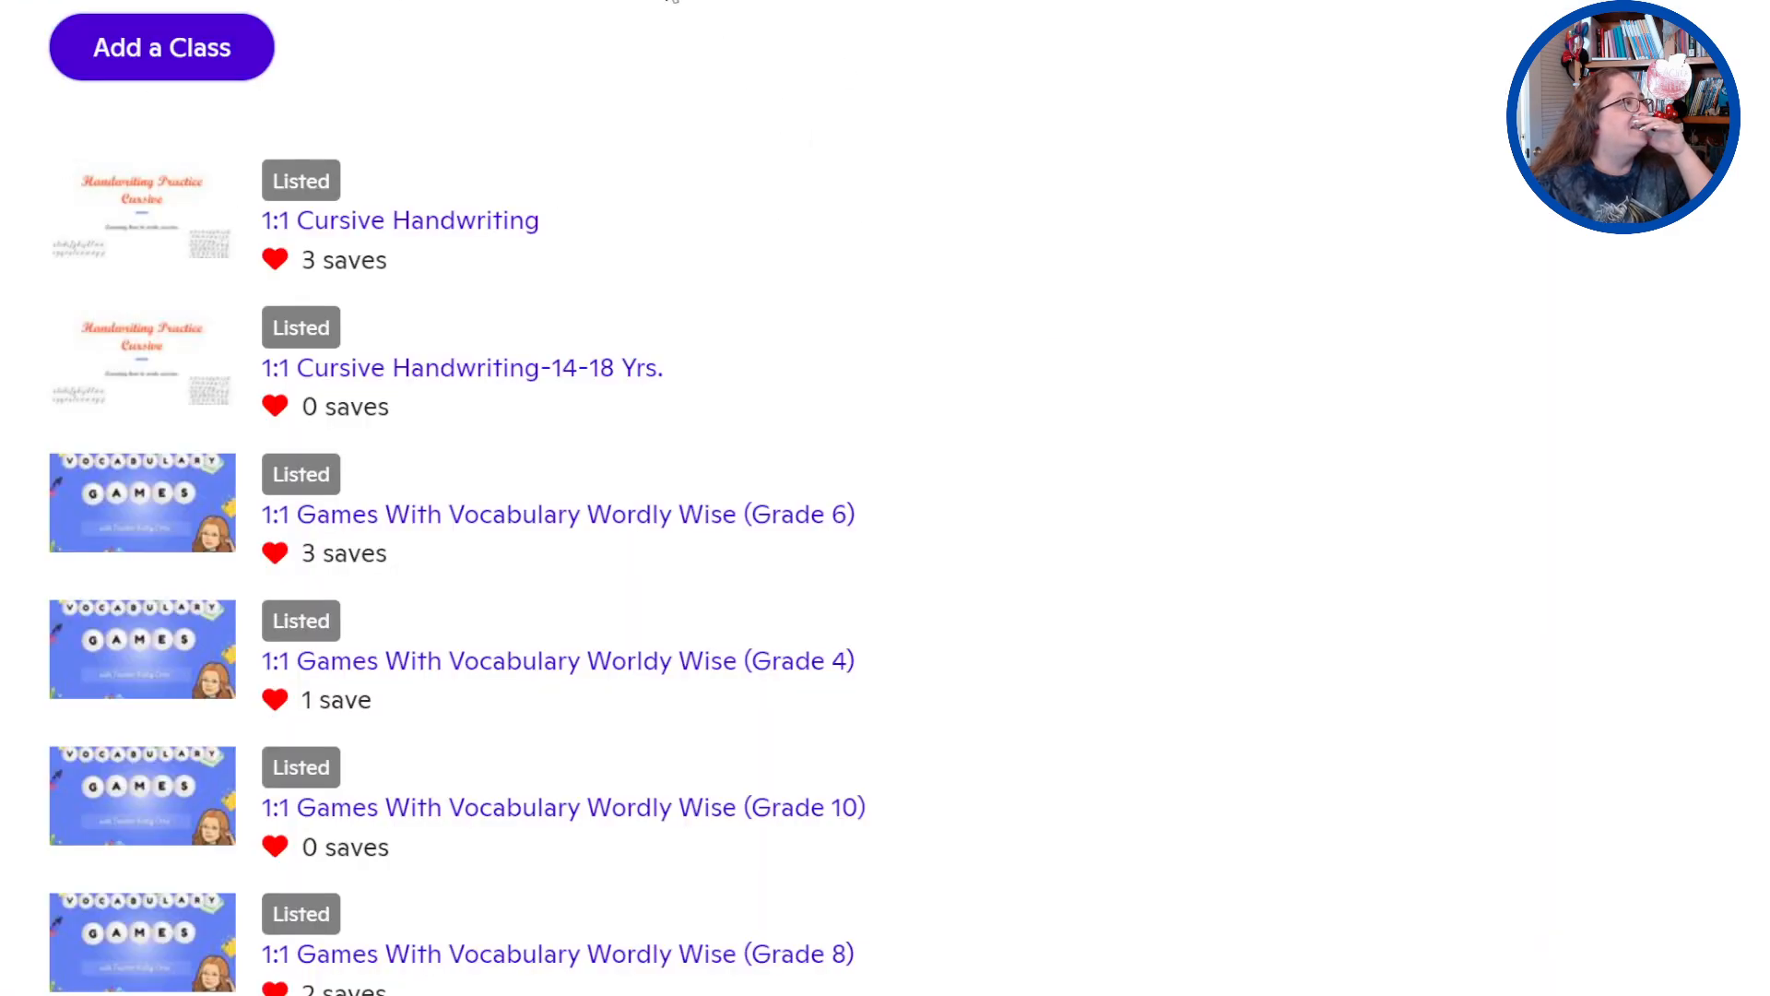
{"action": "scroll", "coordinate": [1082, 500], "scroll_direction": "down", "scroll_amount": 6}
{"action": "scroll", "coordinate": [1081, 501], "scroll_direction": "down", "scroll_amount": 20}
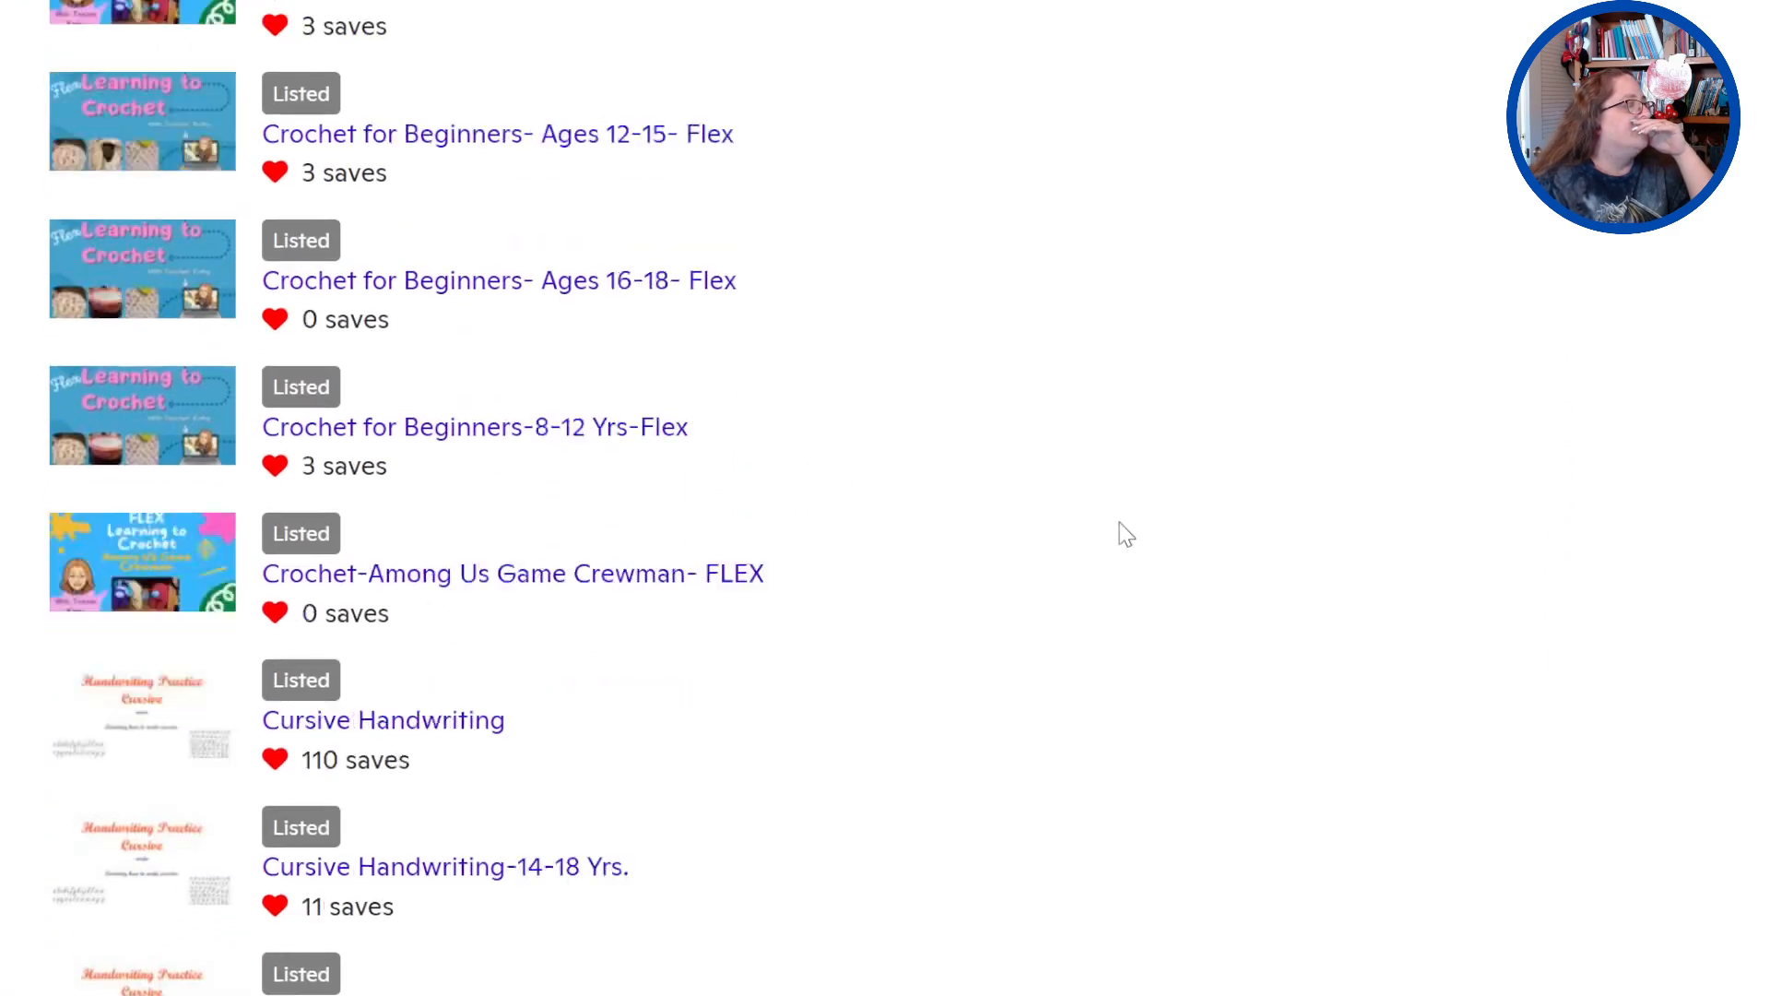
{"action": "scroll", "coordinate": [1121, 551], "scroll_direction": "down", "scroll_amount": 20}
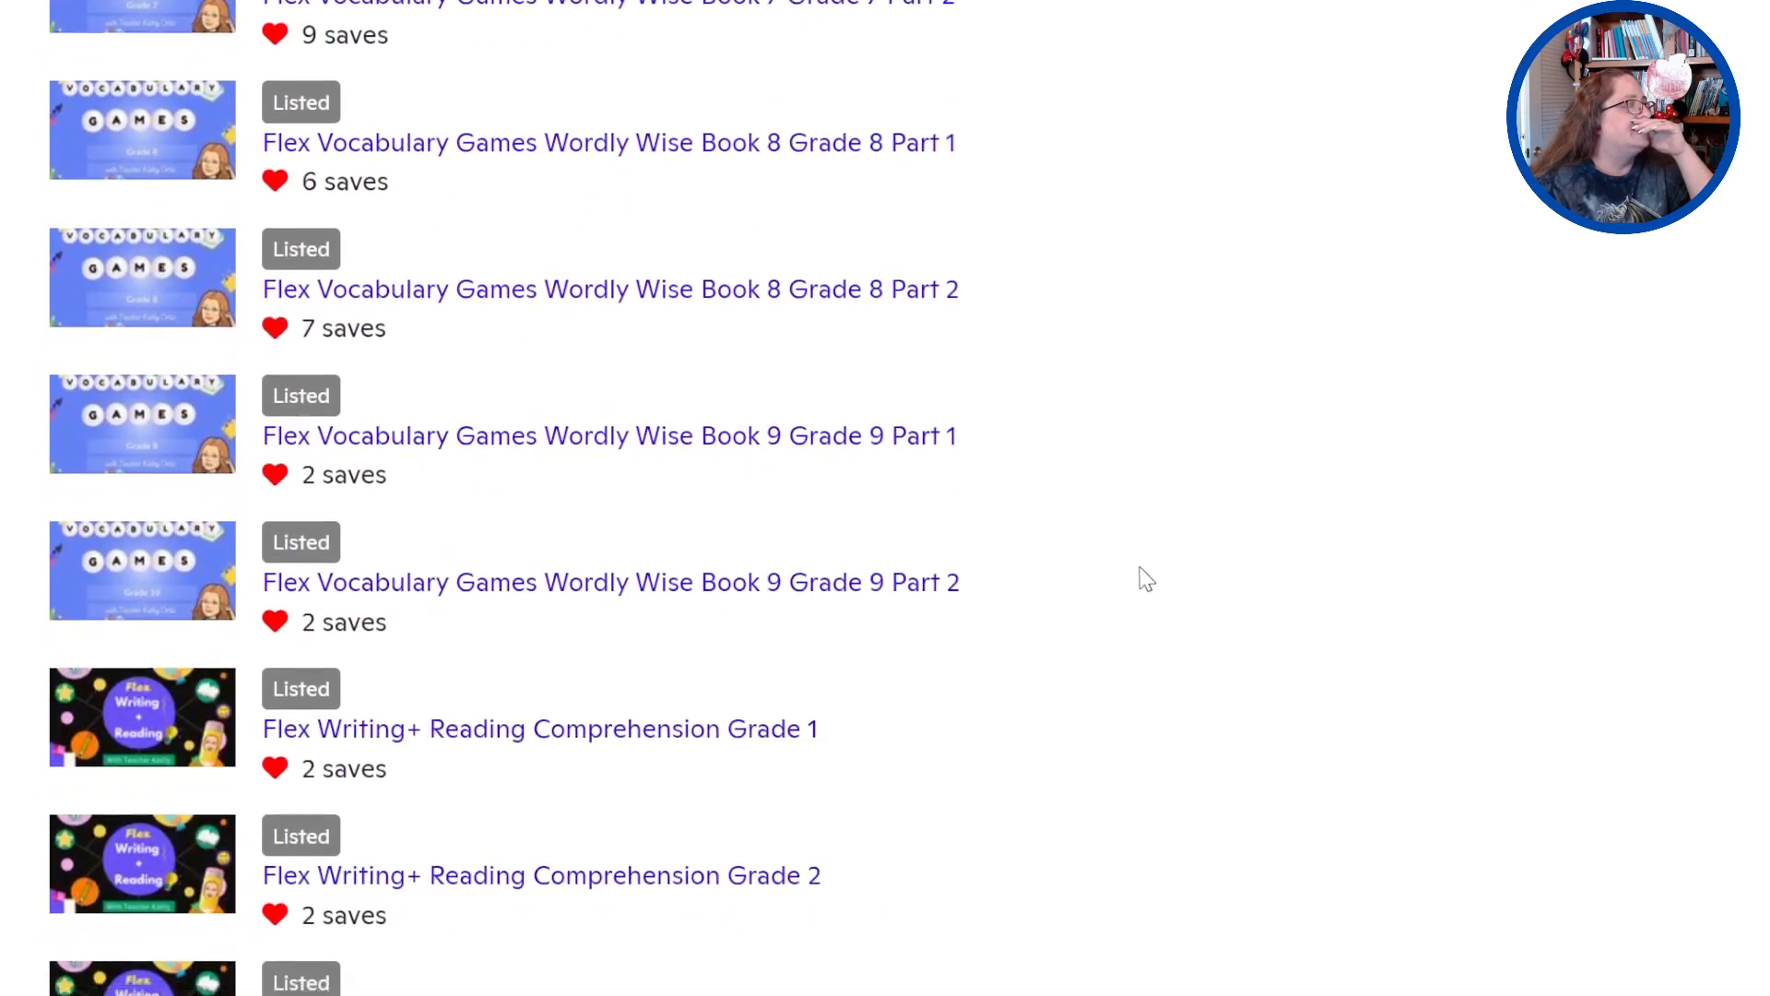
{"action": "scroll", "coordinate": [1192, 595], "scroll_direction": "down", "scroll_amount": 20}
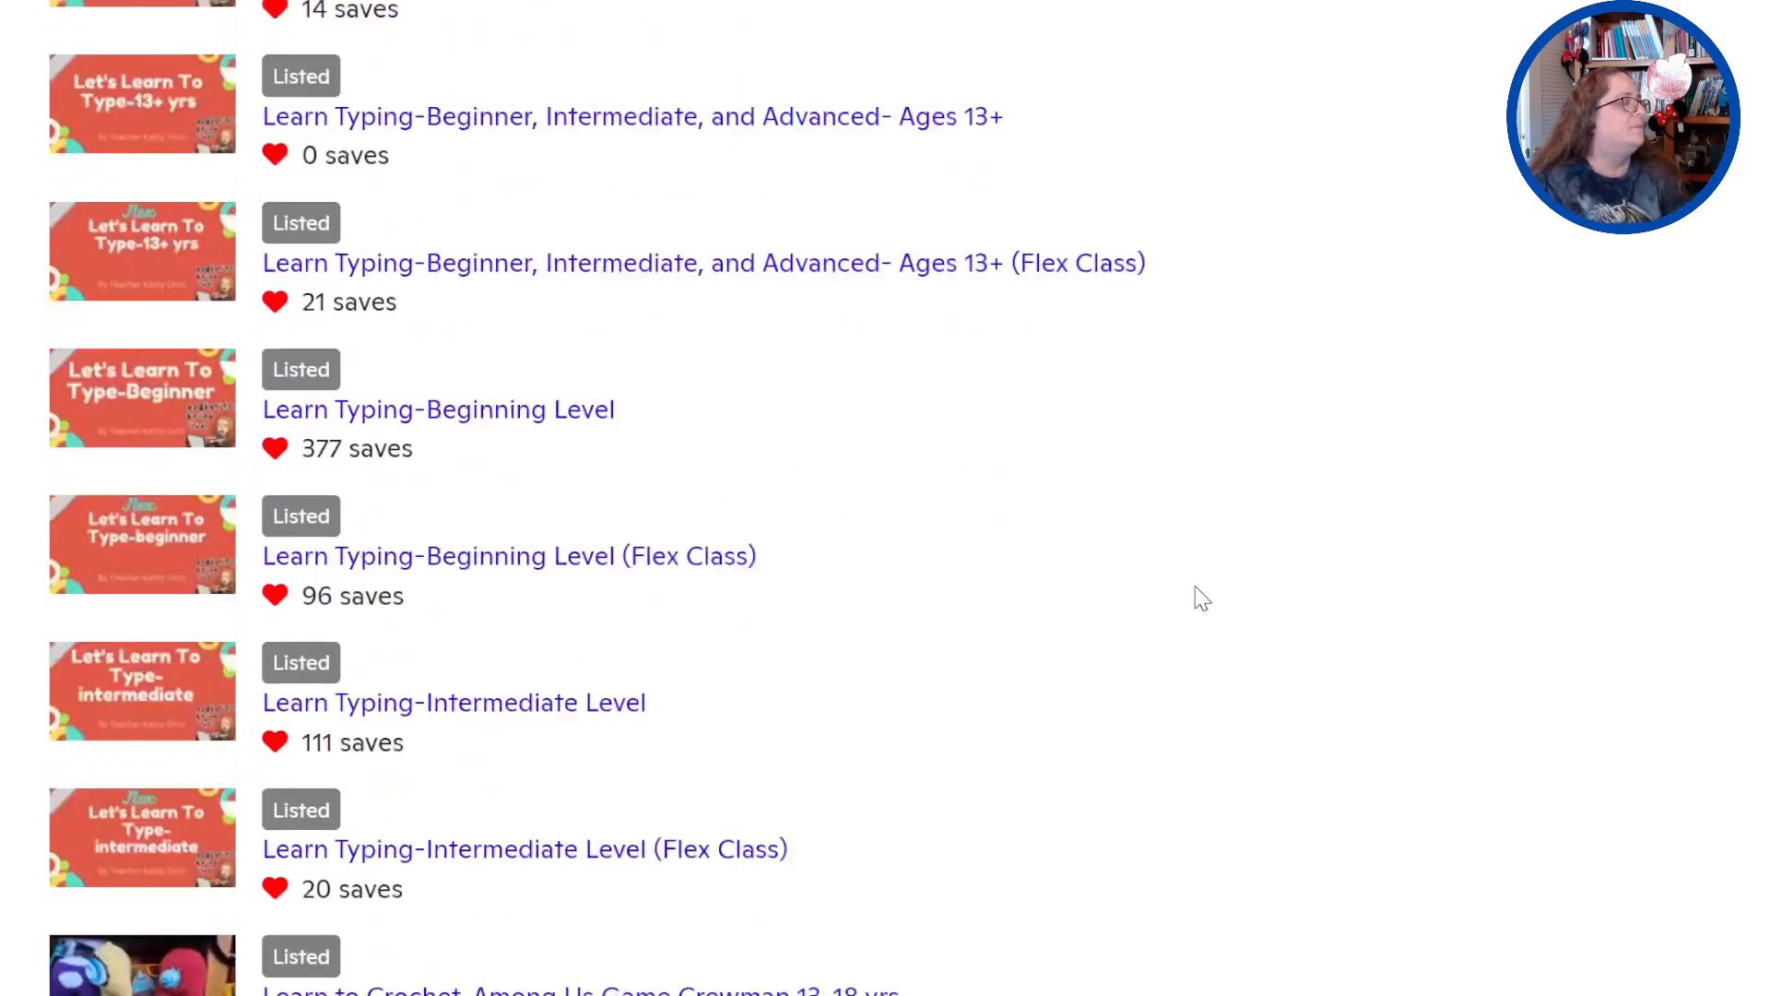
{"action": "scroll", "coordinate": [1202, 604], "scroll_direction": "down", "scroll_amount": 20}
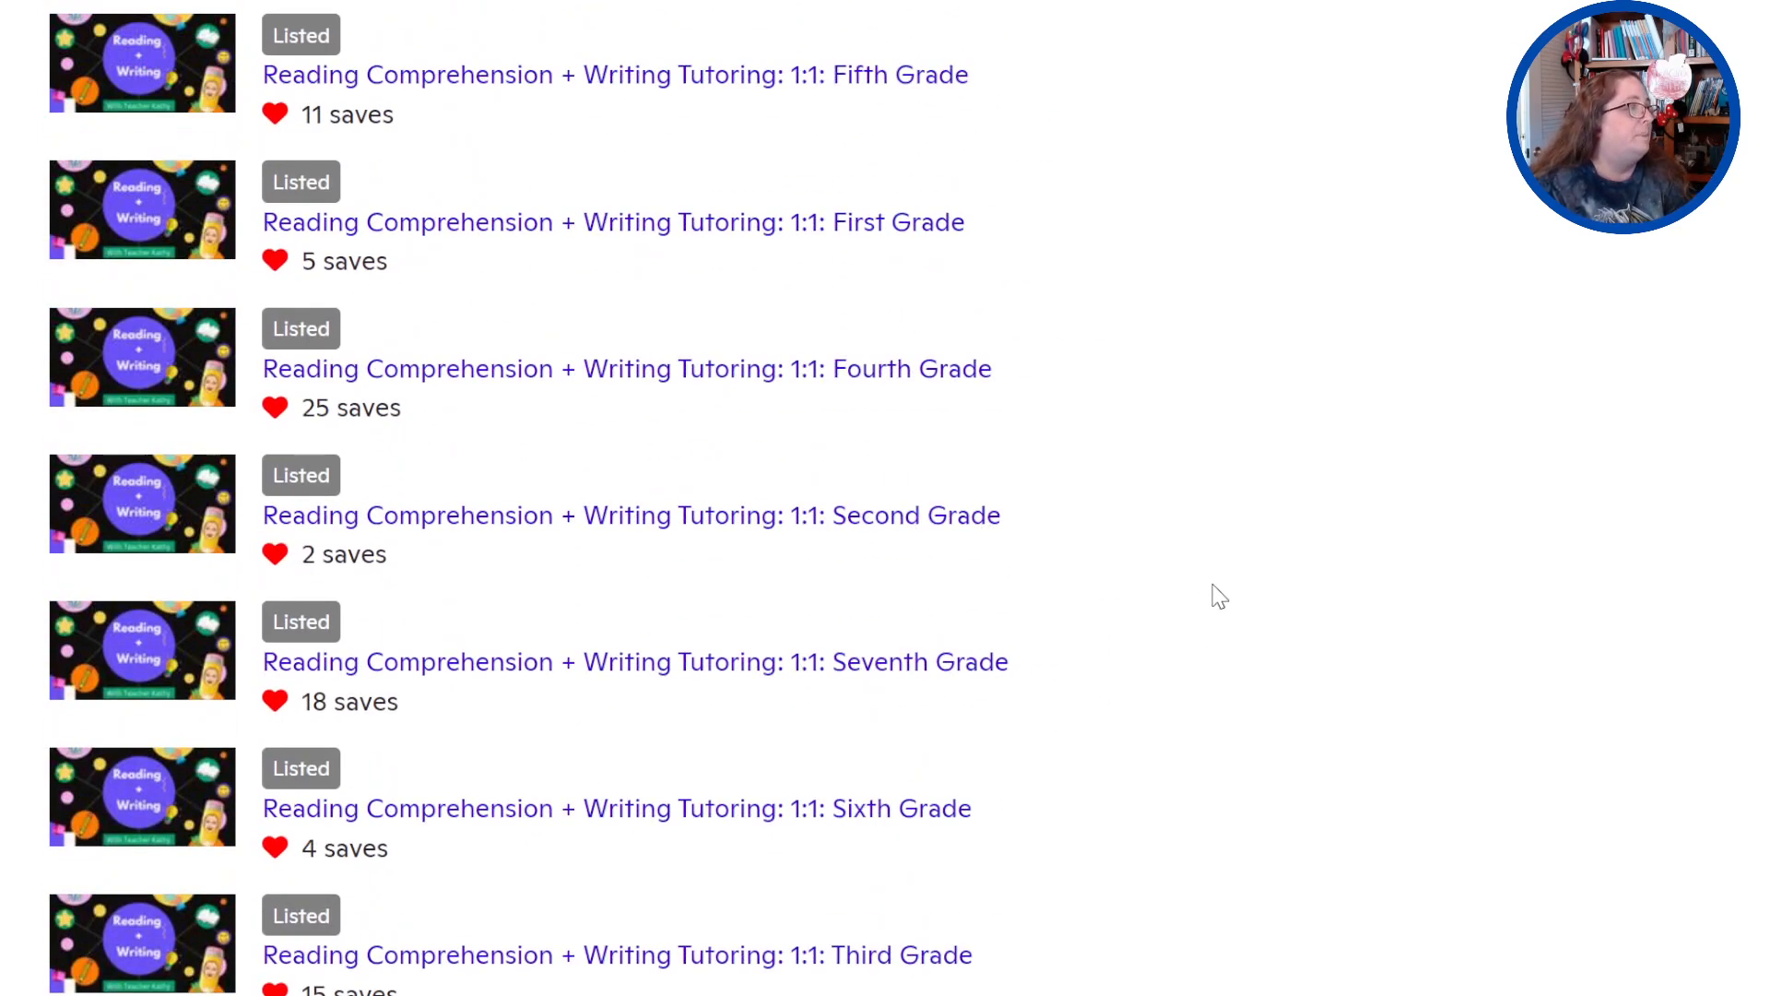
{"action": "left_click", "coordinate": [759, 368]}
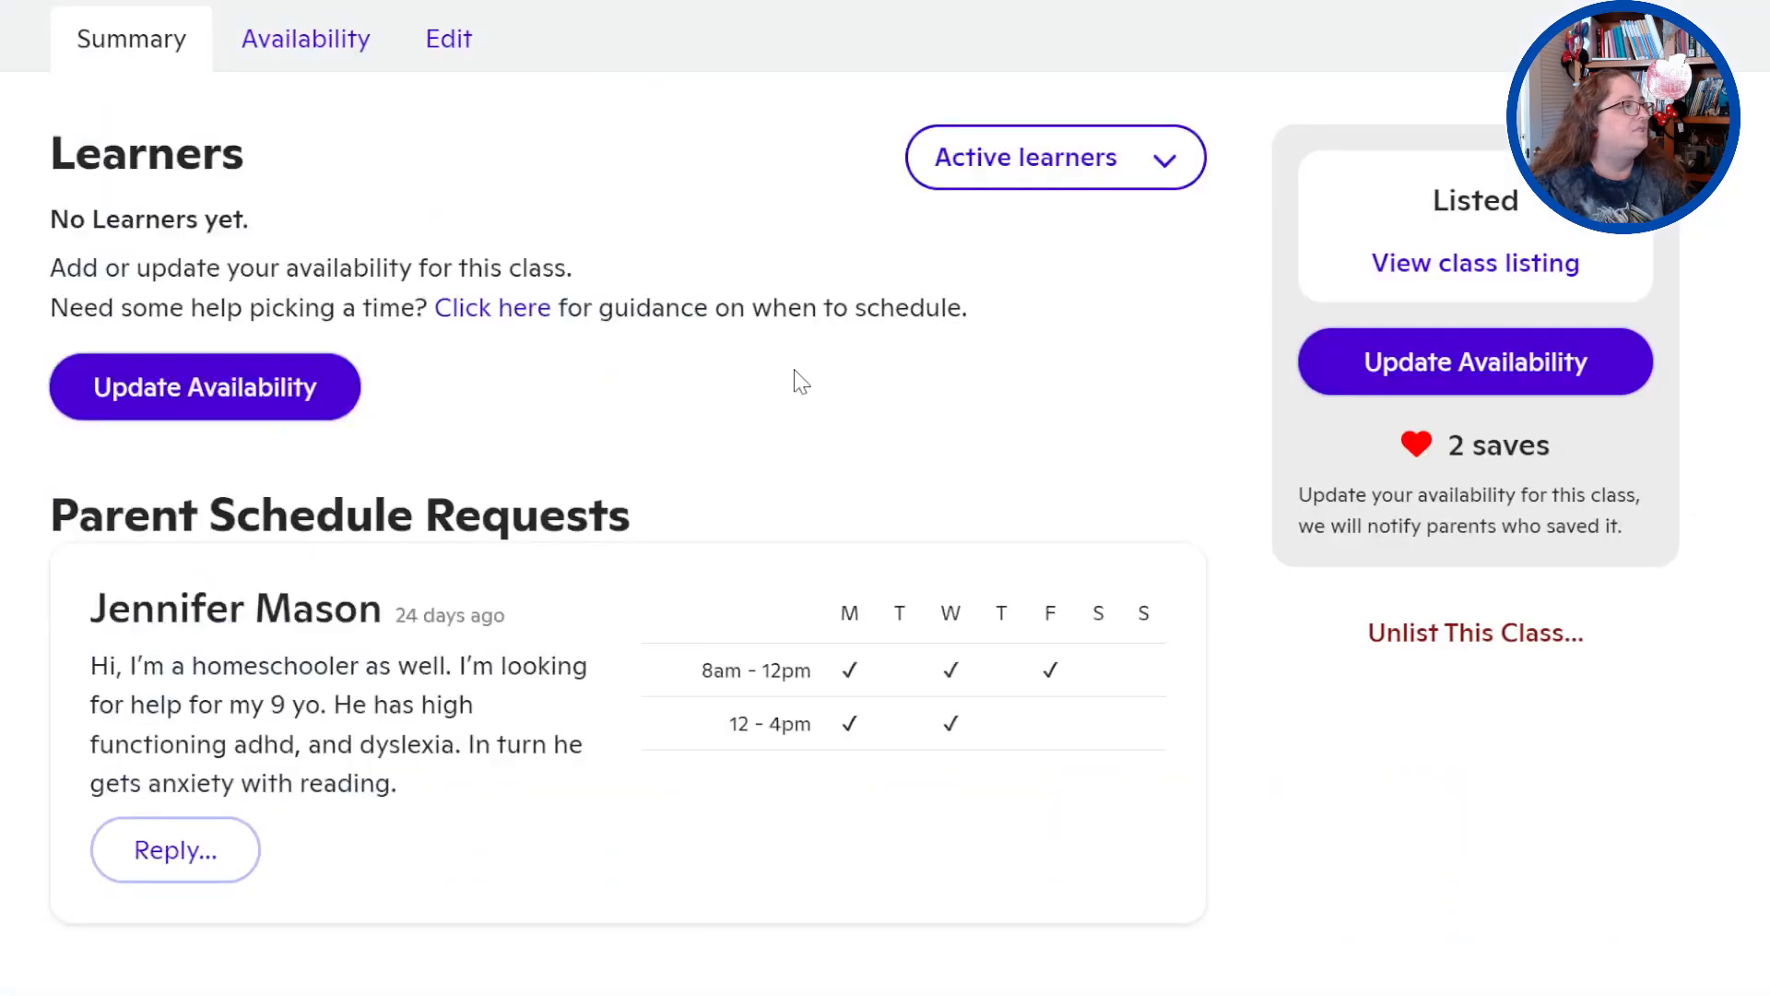
Open the tutoring class's availability and examine its recurring hours and unavailable dates for August and September 2023
{"action": "left_click", "coordinate": [1439, 378]}
{"action": "scroll", "coordinate": [979, 429], "scroll_direction": "down", "scroll_amount": 5}
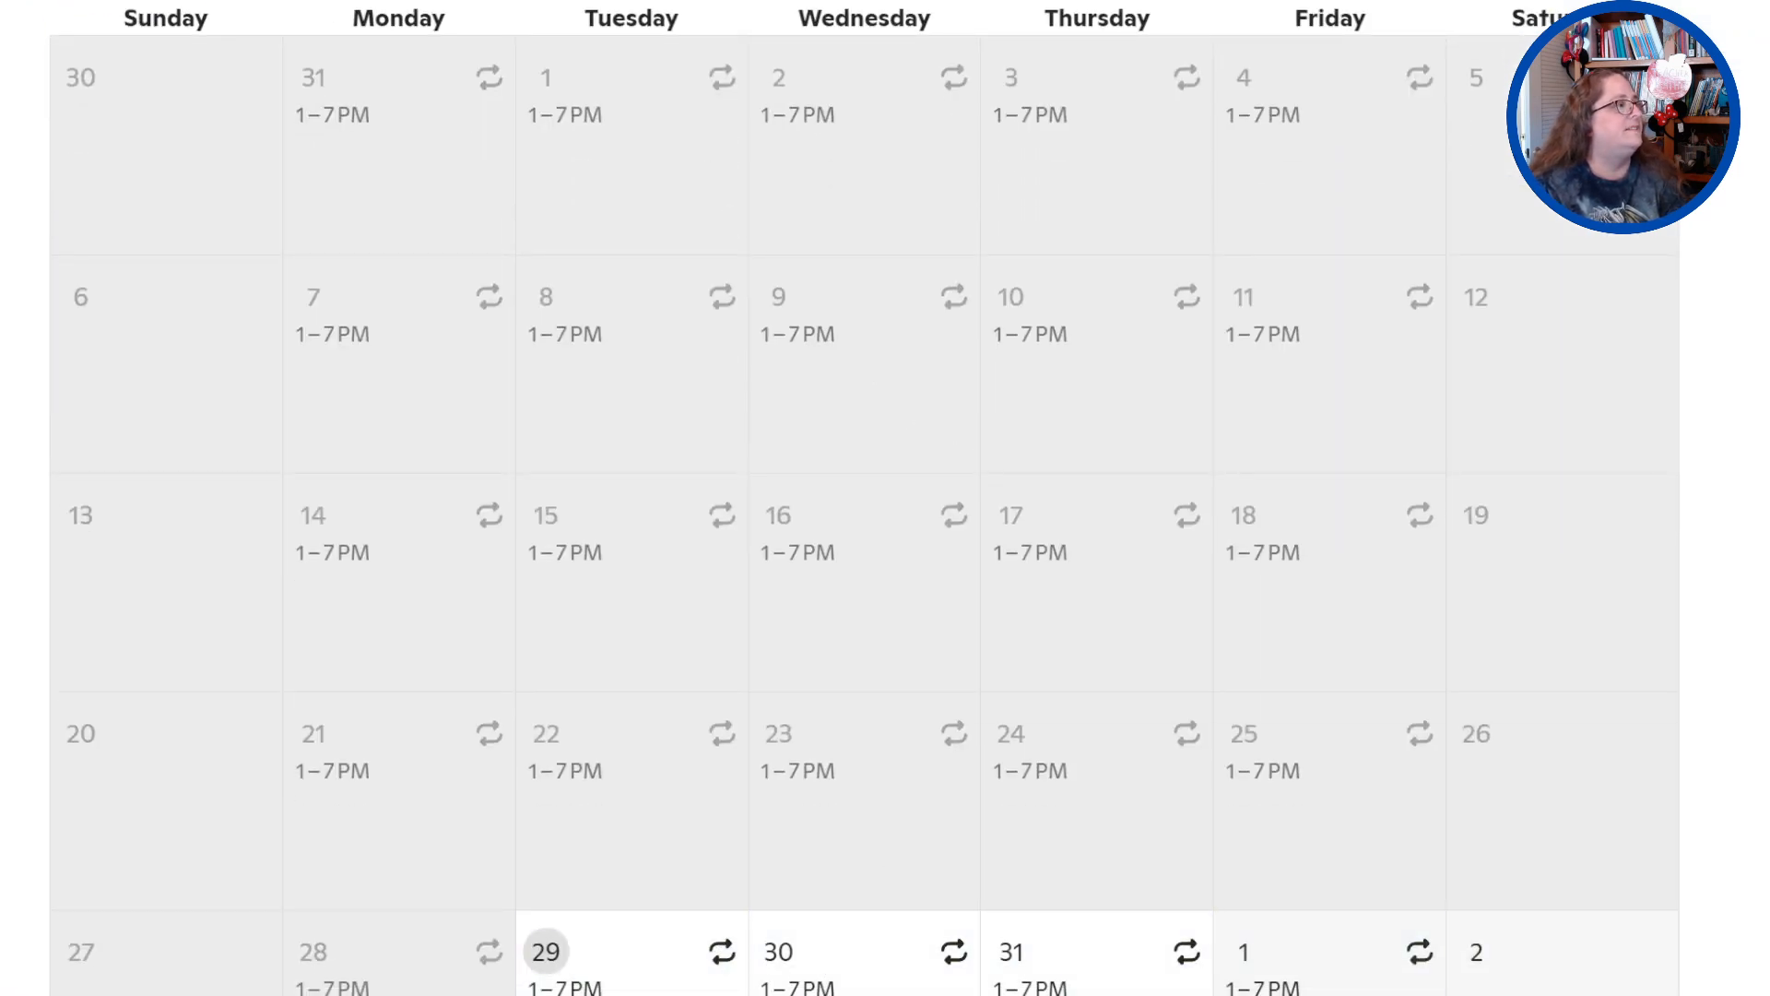
{"action": "scroll", "coordinate": [1075, 375], "scroll_direction": "down", "scroll_amount": 5}
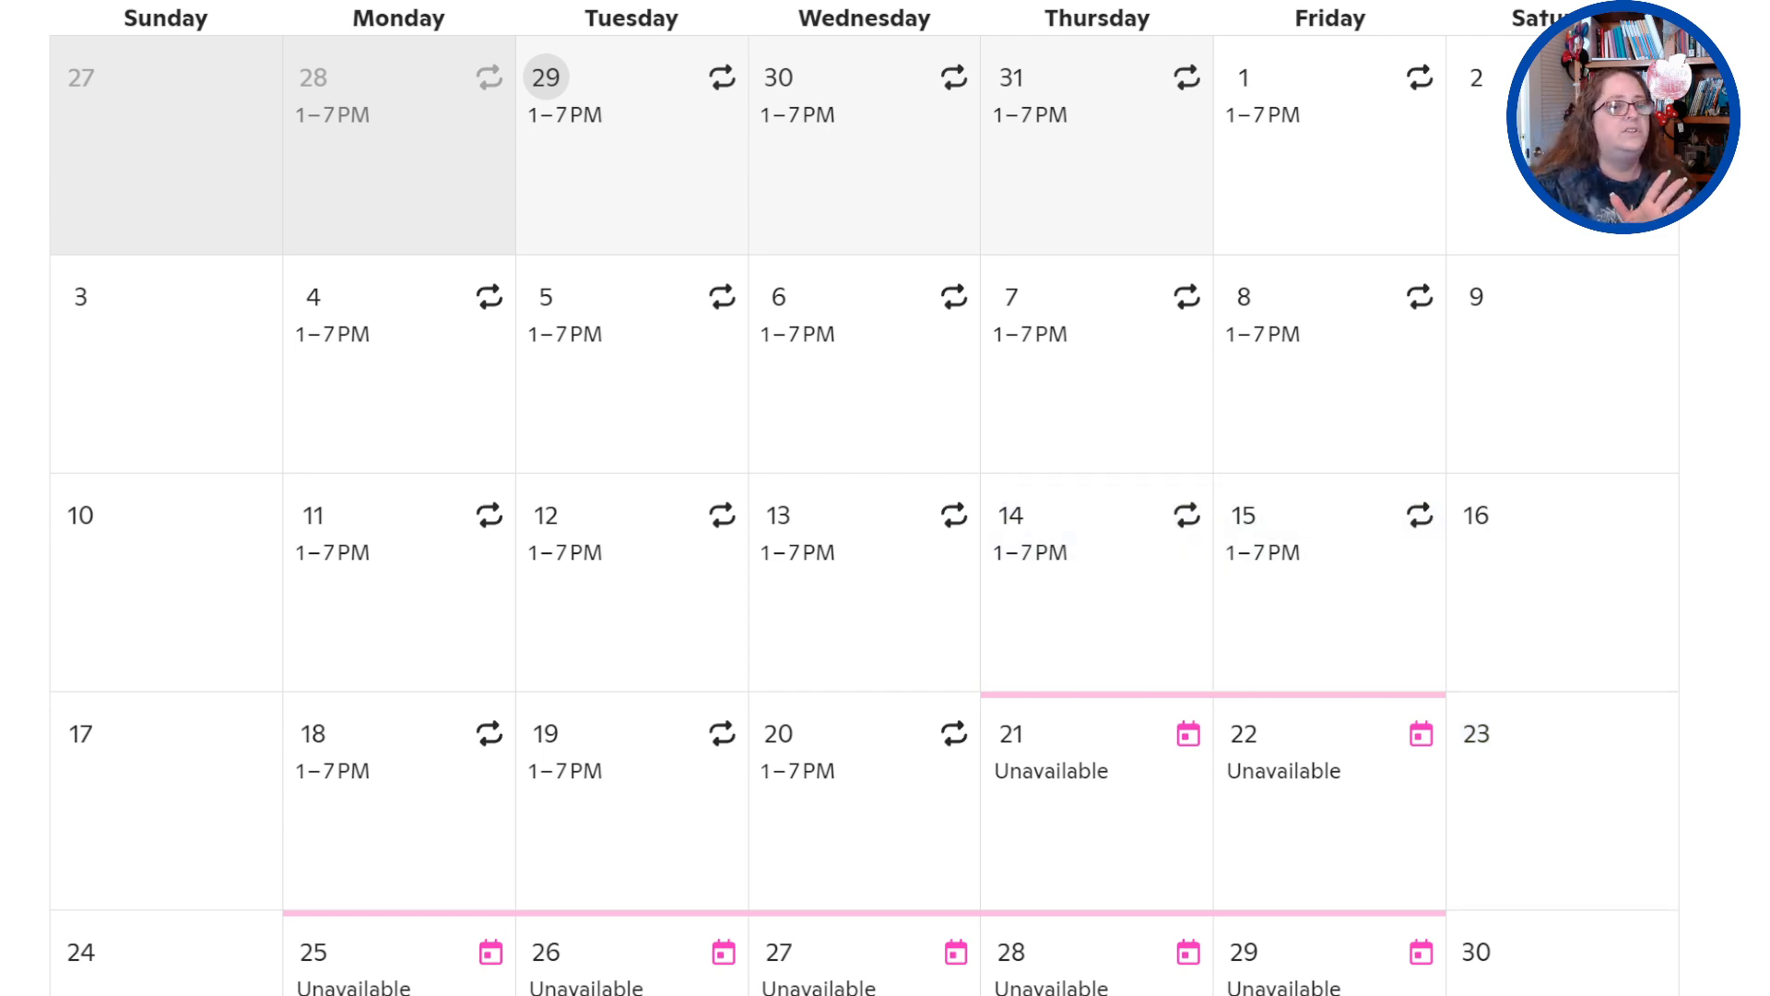
Examine the tutoring class's recurring hours and unavailable dates for September and October 2023, plus its parent enrollment settings
{"action": "scroll", "coordinate": [864, 498], "scroll_direction": "down", "scroll_amount": 2}
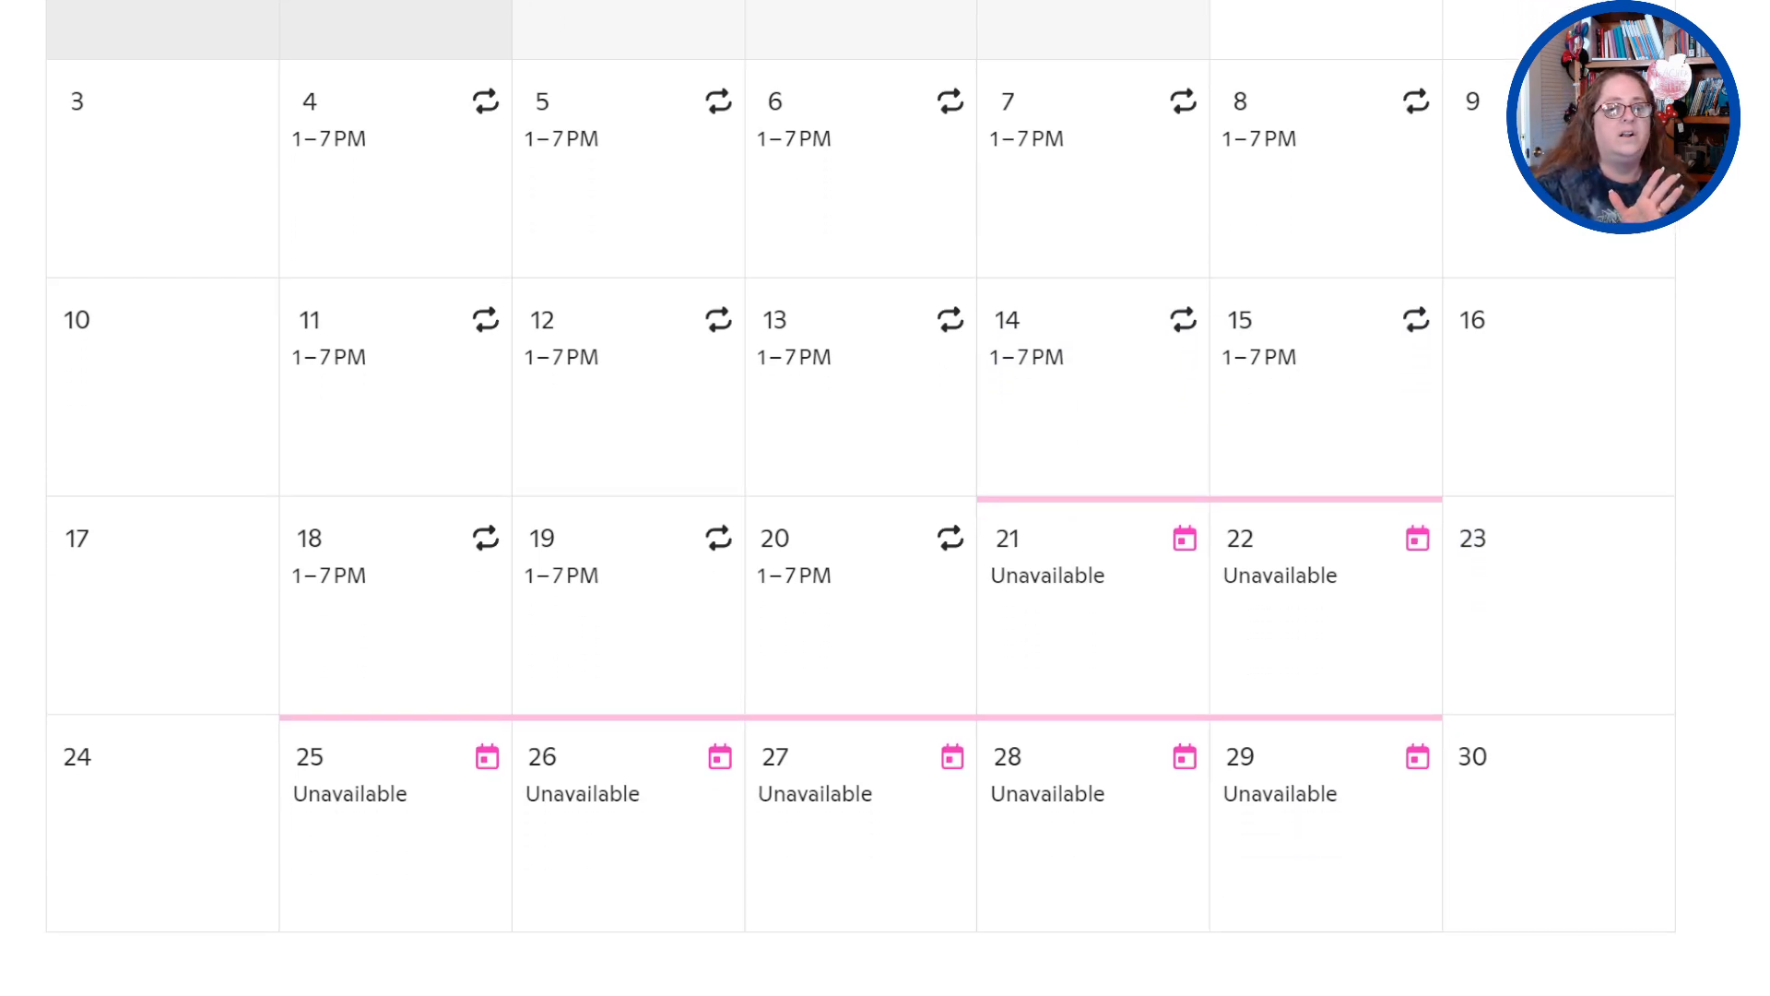
{"action": "scroll", "coordinate": [1558, 397], "scroll_direction": "down", "scroll_amount": 3}
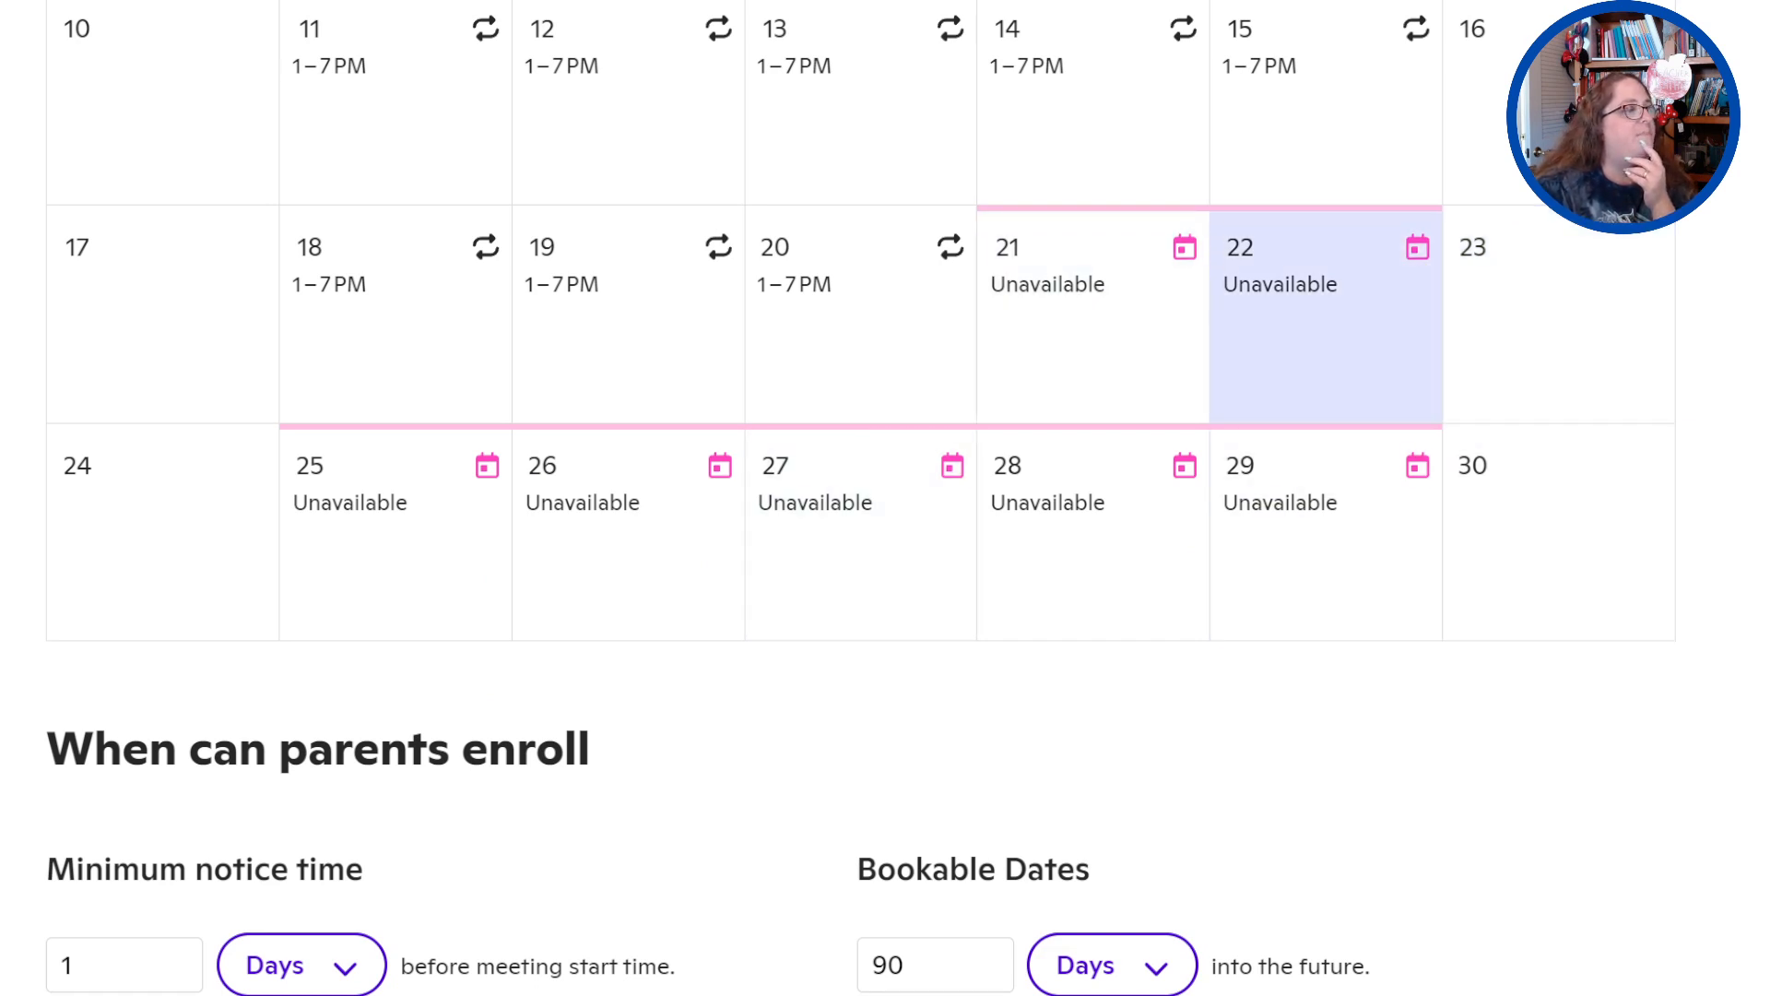
{"action": "scroll", "coordinate": [627, 184], "scroll_direction": "up", "scroll_amount": 2}
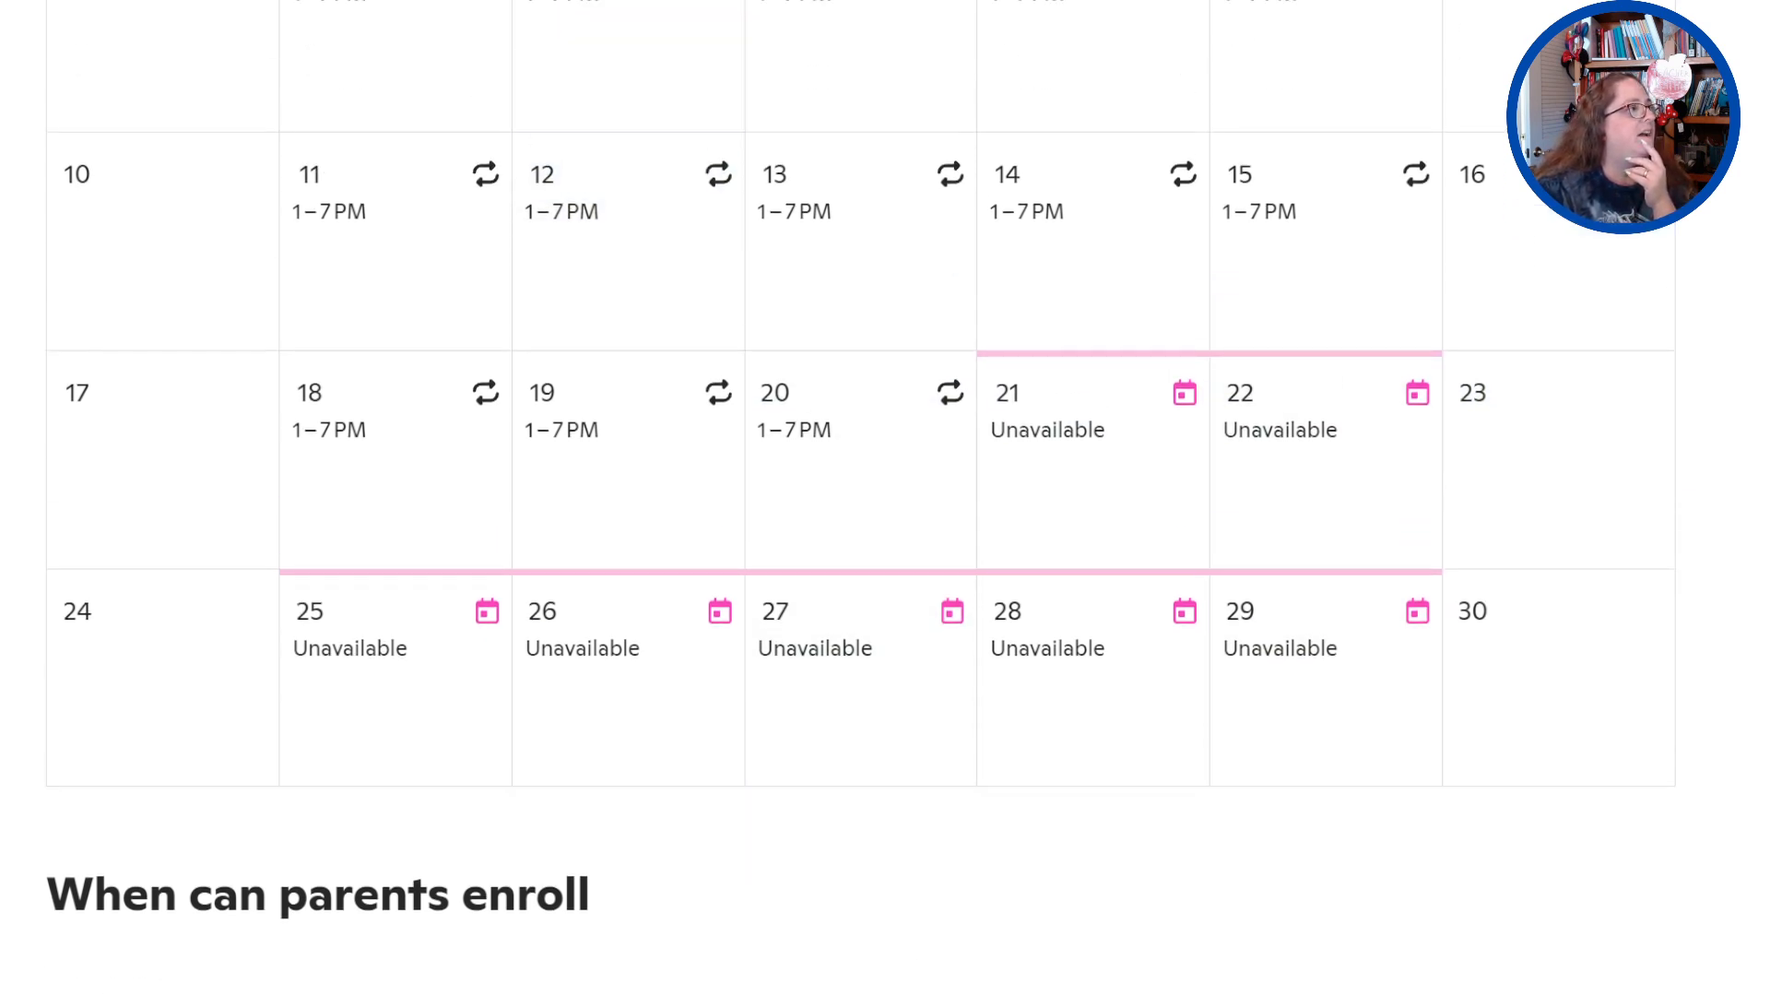
{"action": "left_click", "coordinate": [645, 3]}
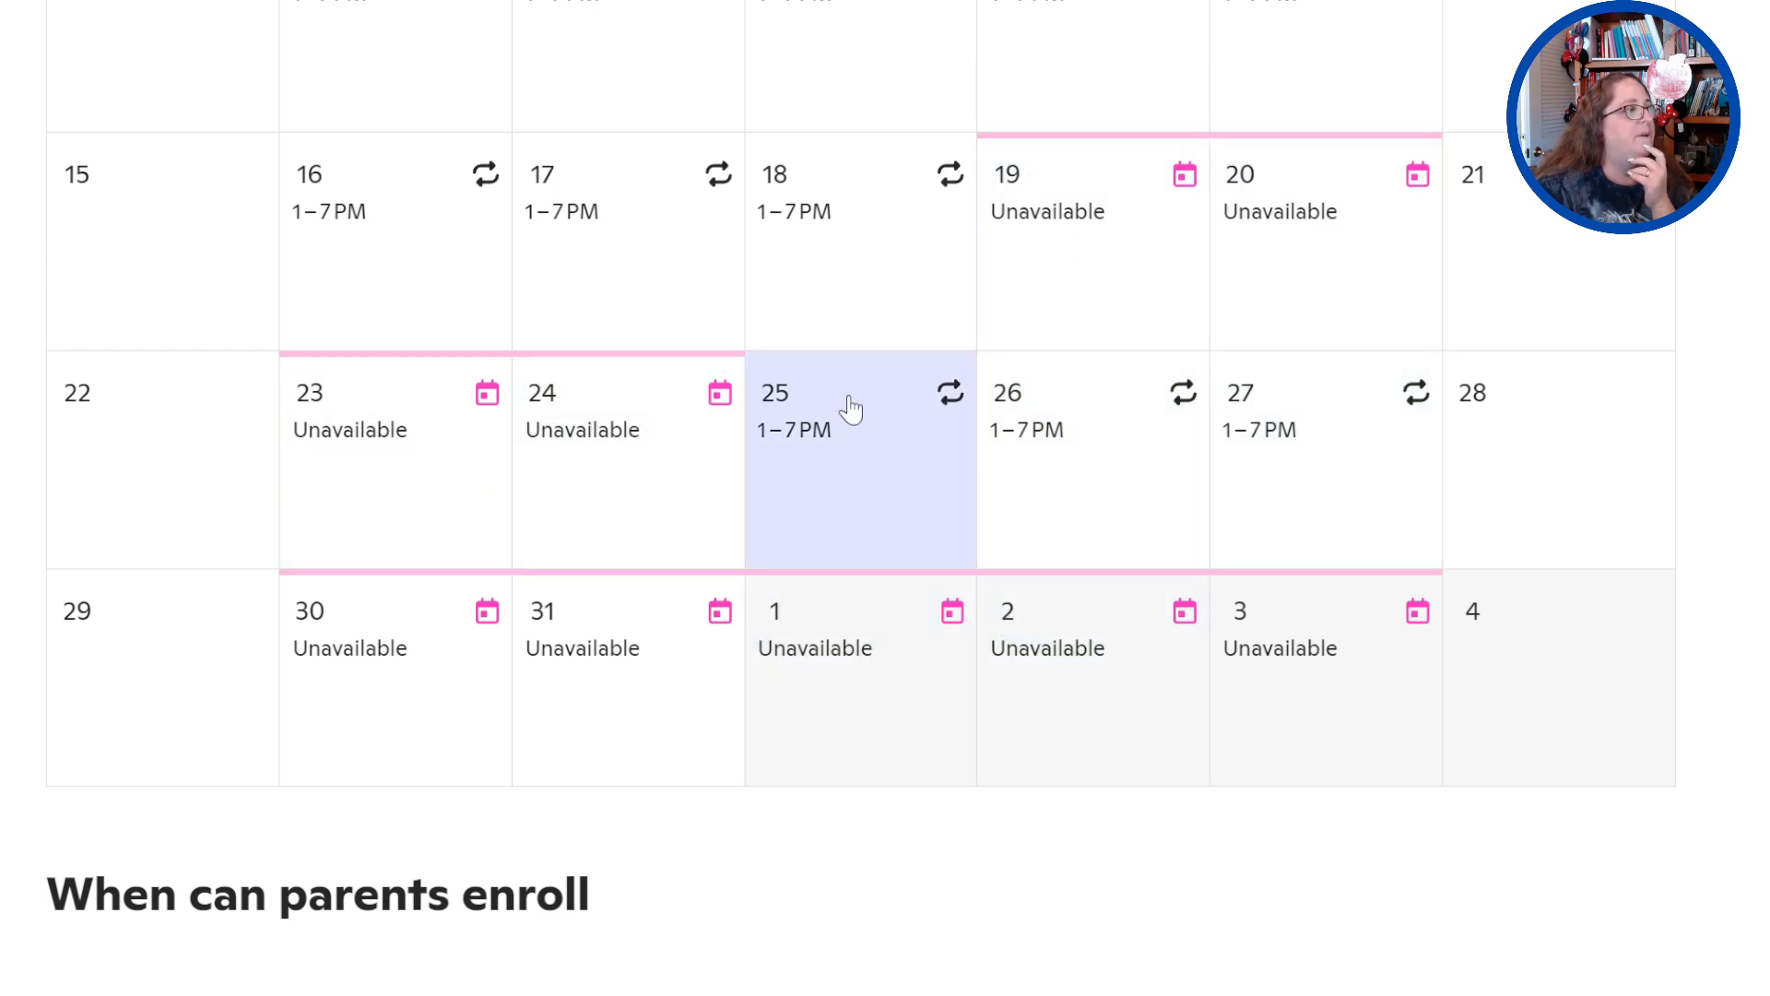
{"action": "scroll", "coordinate": [674, 286], "scroll_direction": "down", "scroll_amount": 2}
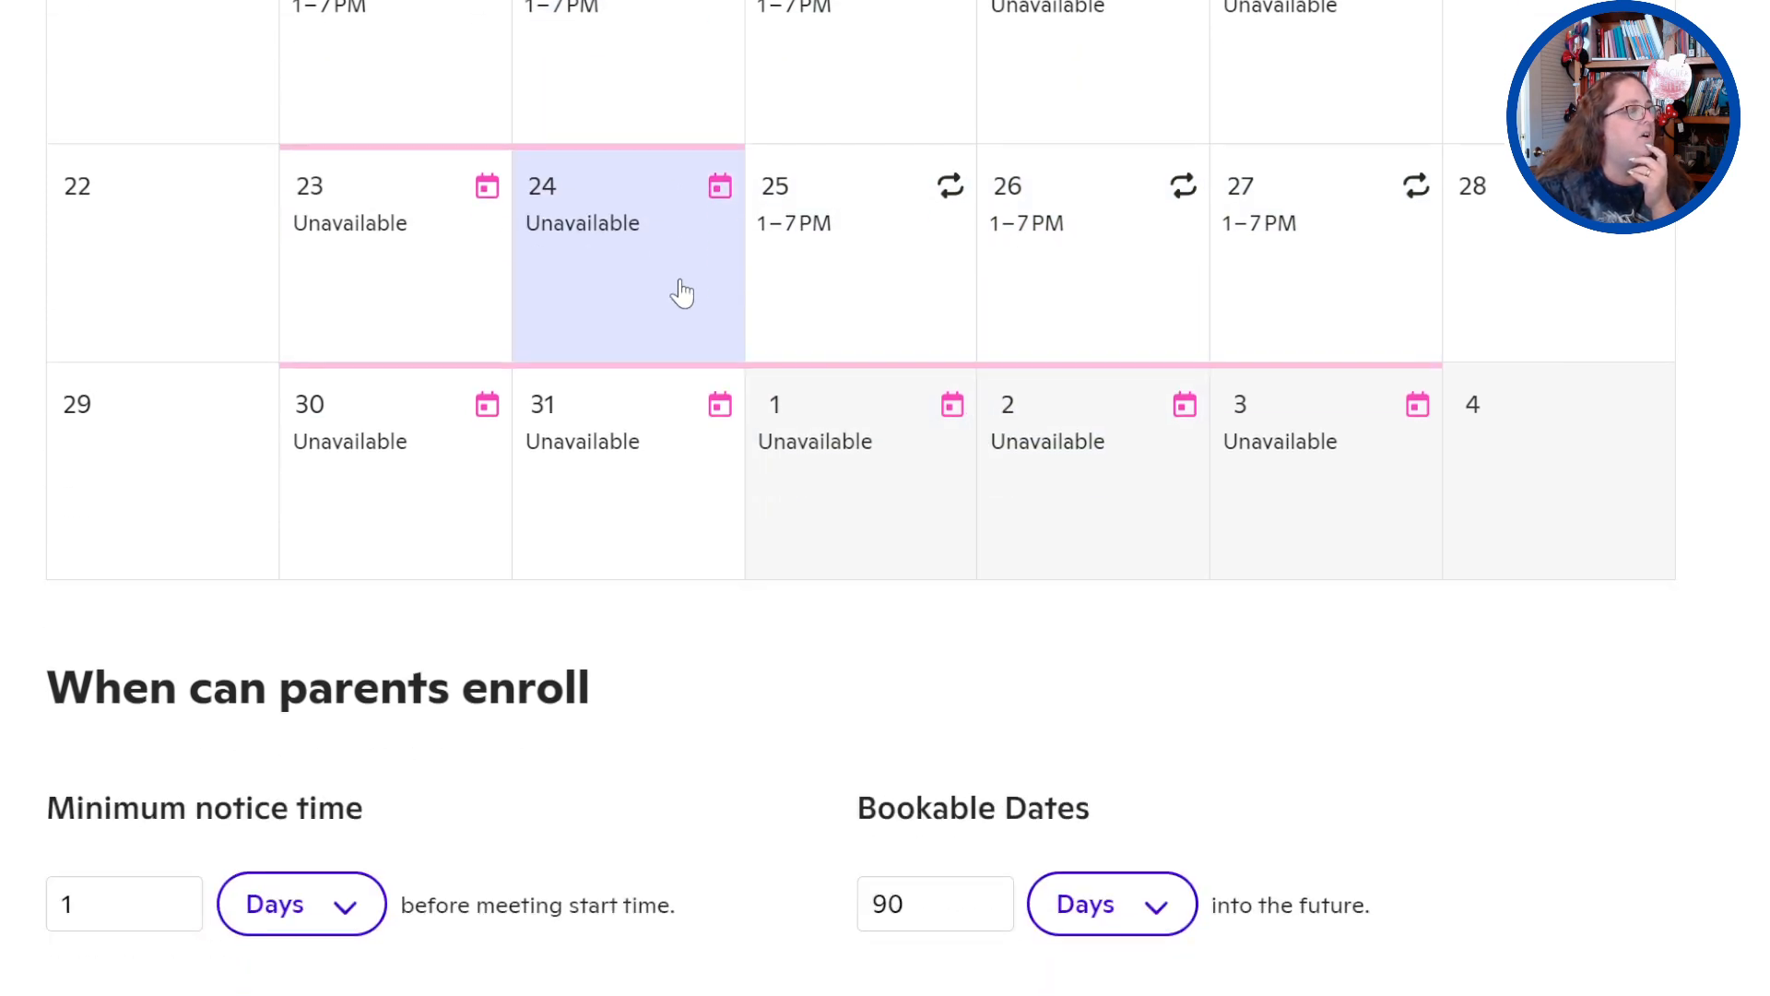
{"action": "scroll", "coordinate": [683, 293], "scroll_direction": "down", "scroll_amount": 4}
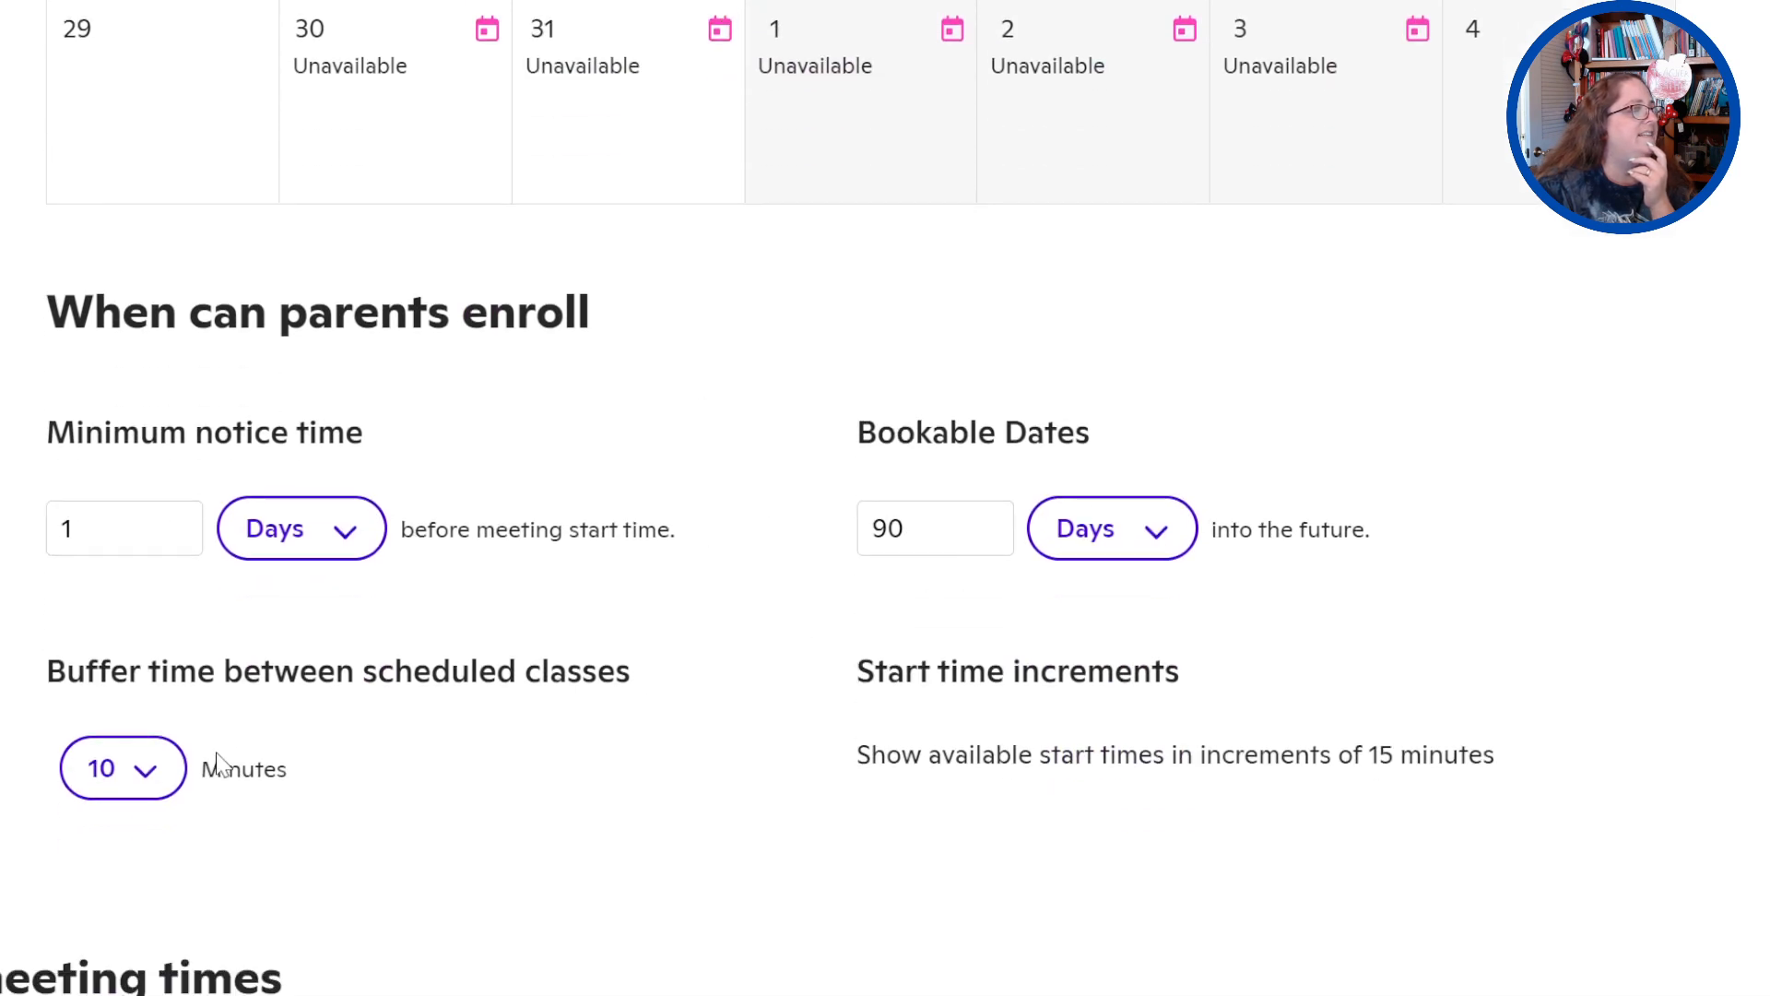
{"action": "scroll", "coordinate": [1114, 732], "scroll_direction": "up", "scroll_amount": 8}
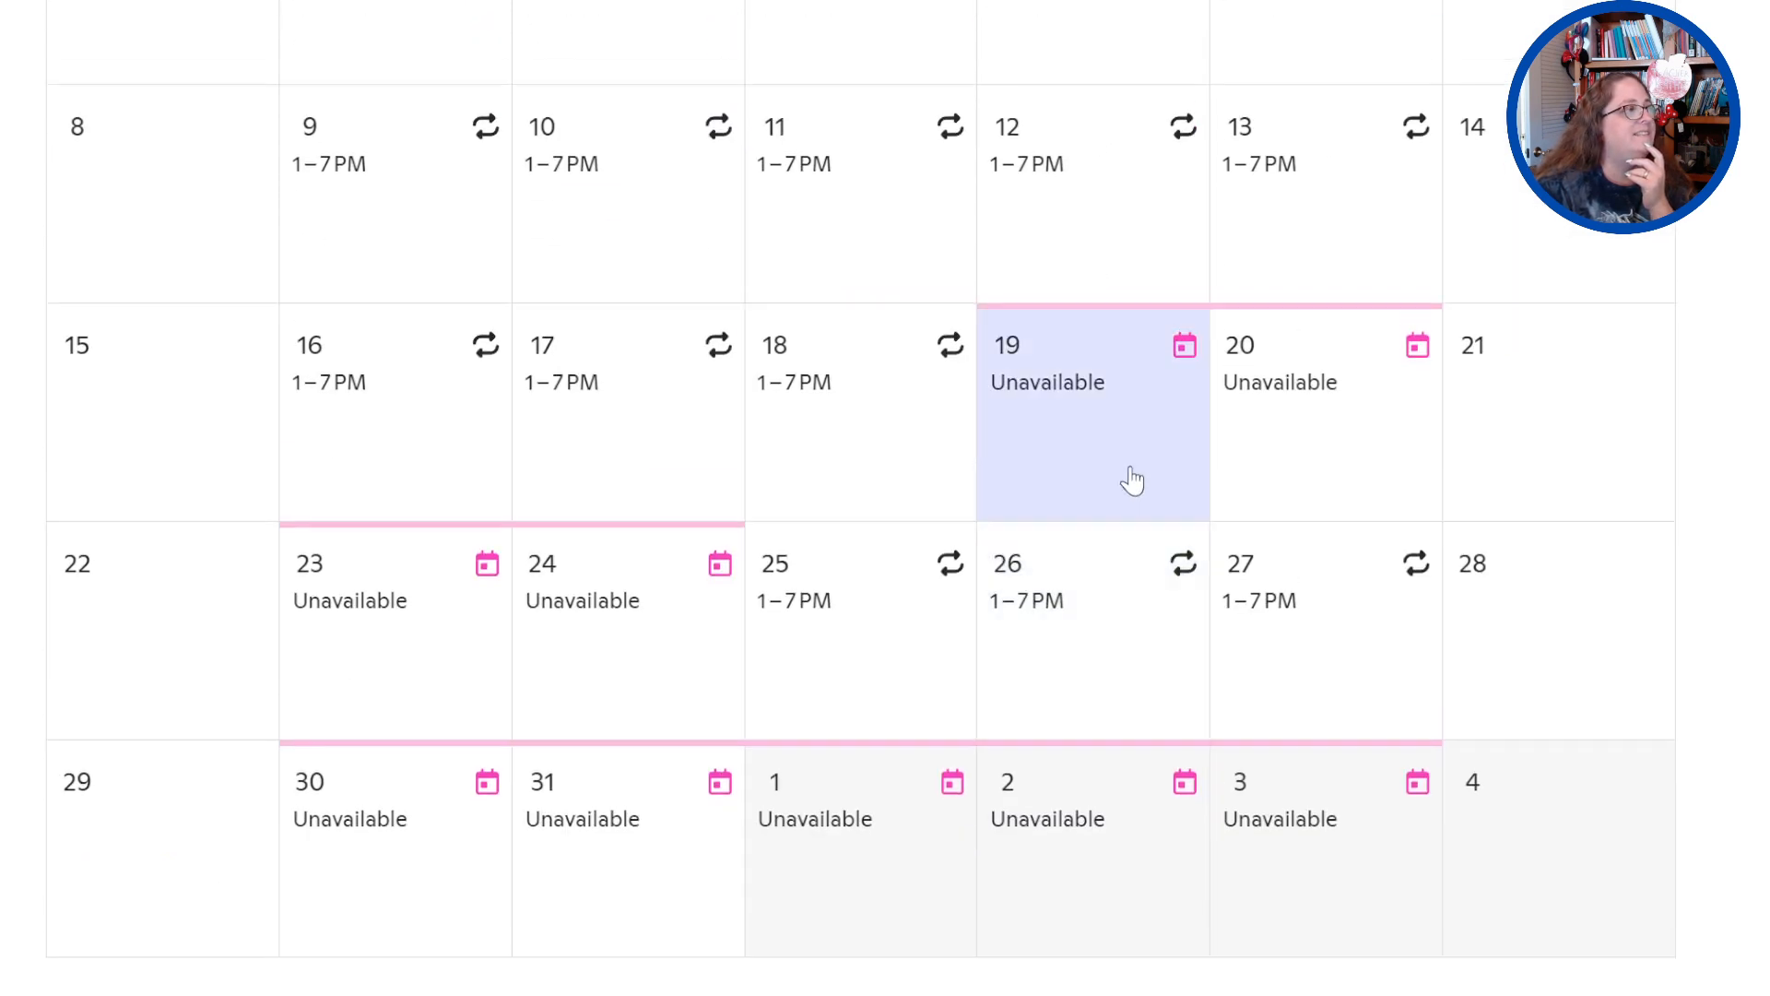
{"action": "scroll", "coordinate": [1133, 479], "scroll_direction": "up", "scroll_amount": 6}
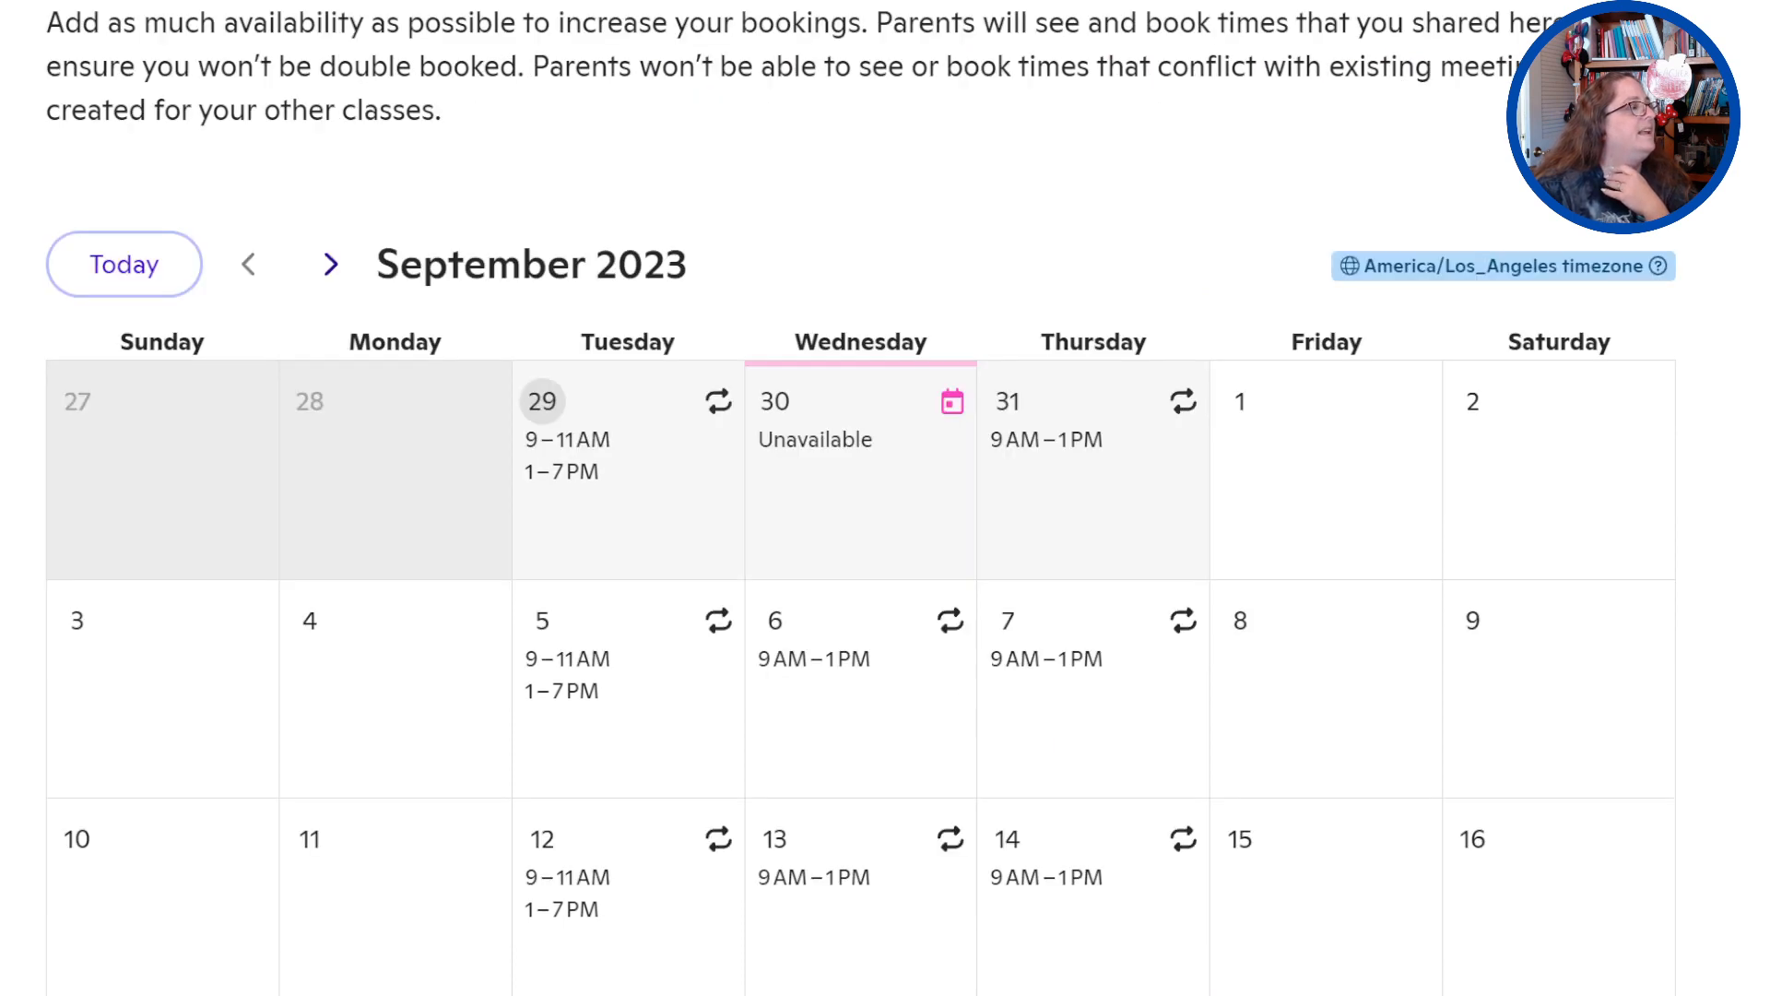
{"action": "scroll", "coordinate": [1059, 489], "scroll_direction": "down", "scroll_amount": 5}
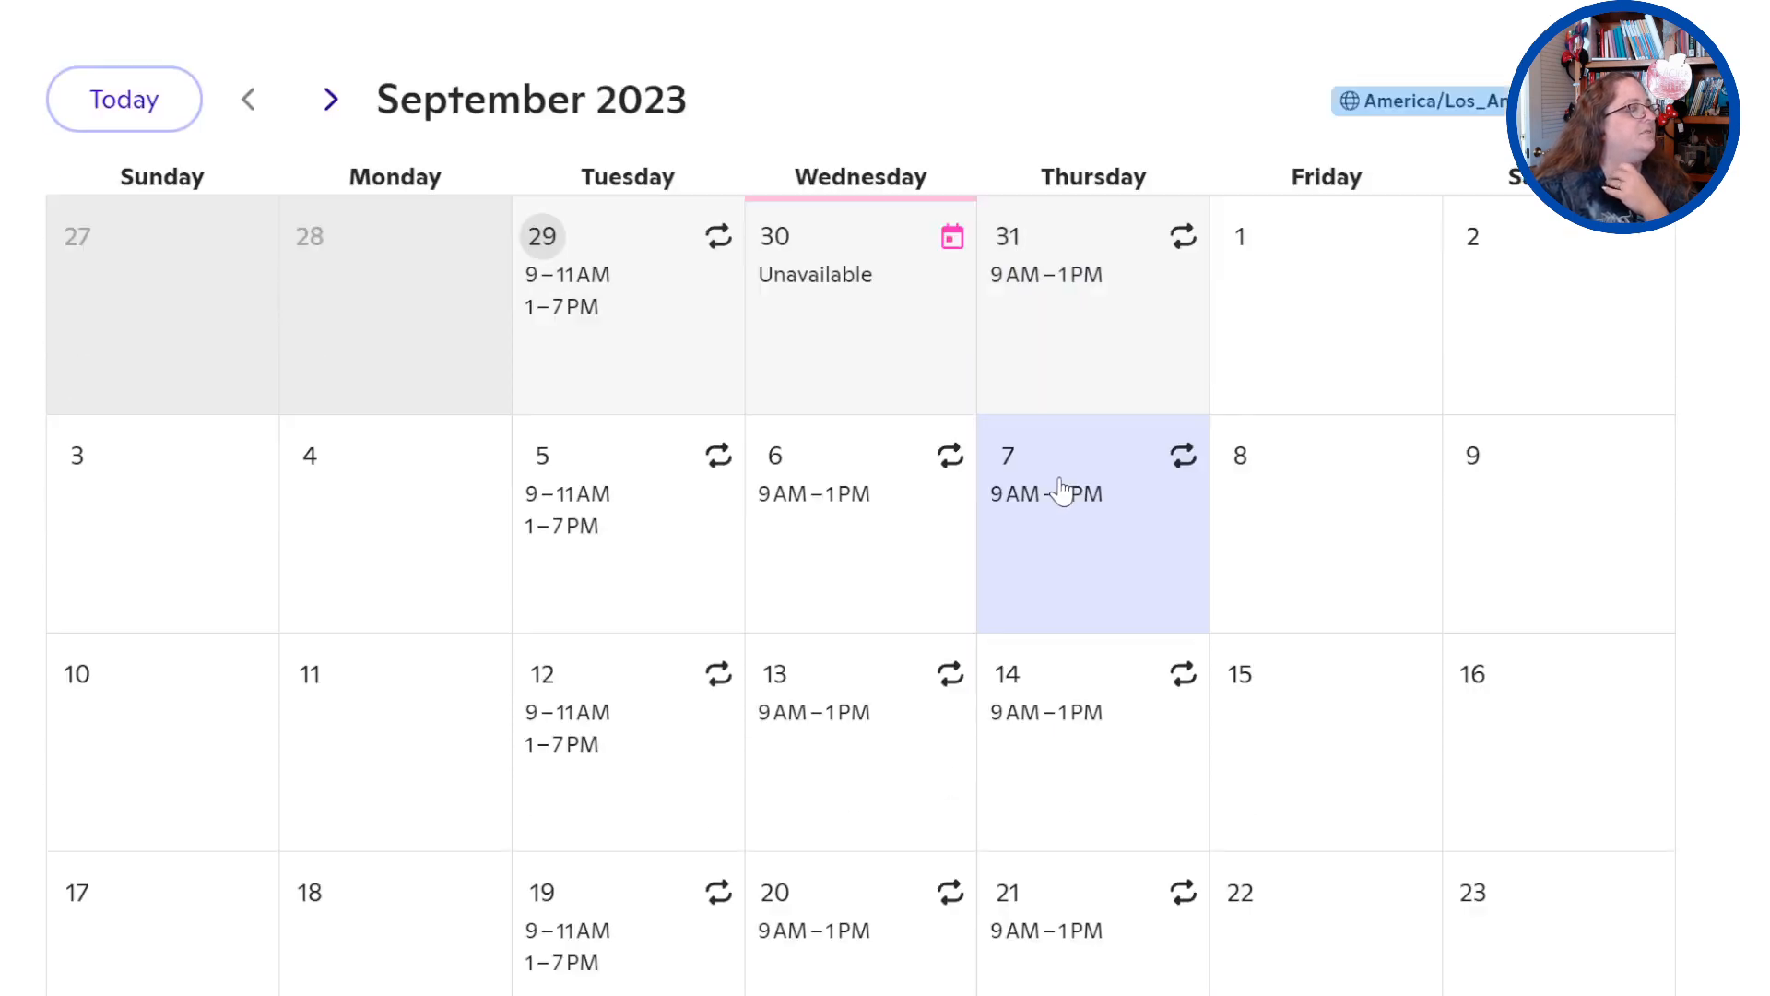
{"action": "scroll", "coordinate": [830, 249], "scroll_direction": "up", "scroll_amount": 2}
{"action": "scroll", "coordinate": [827, 265], "scroll_direction": "down", "scroll_amount": 3}
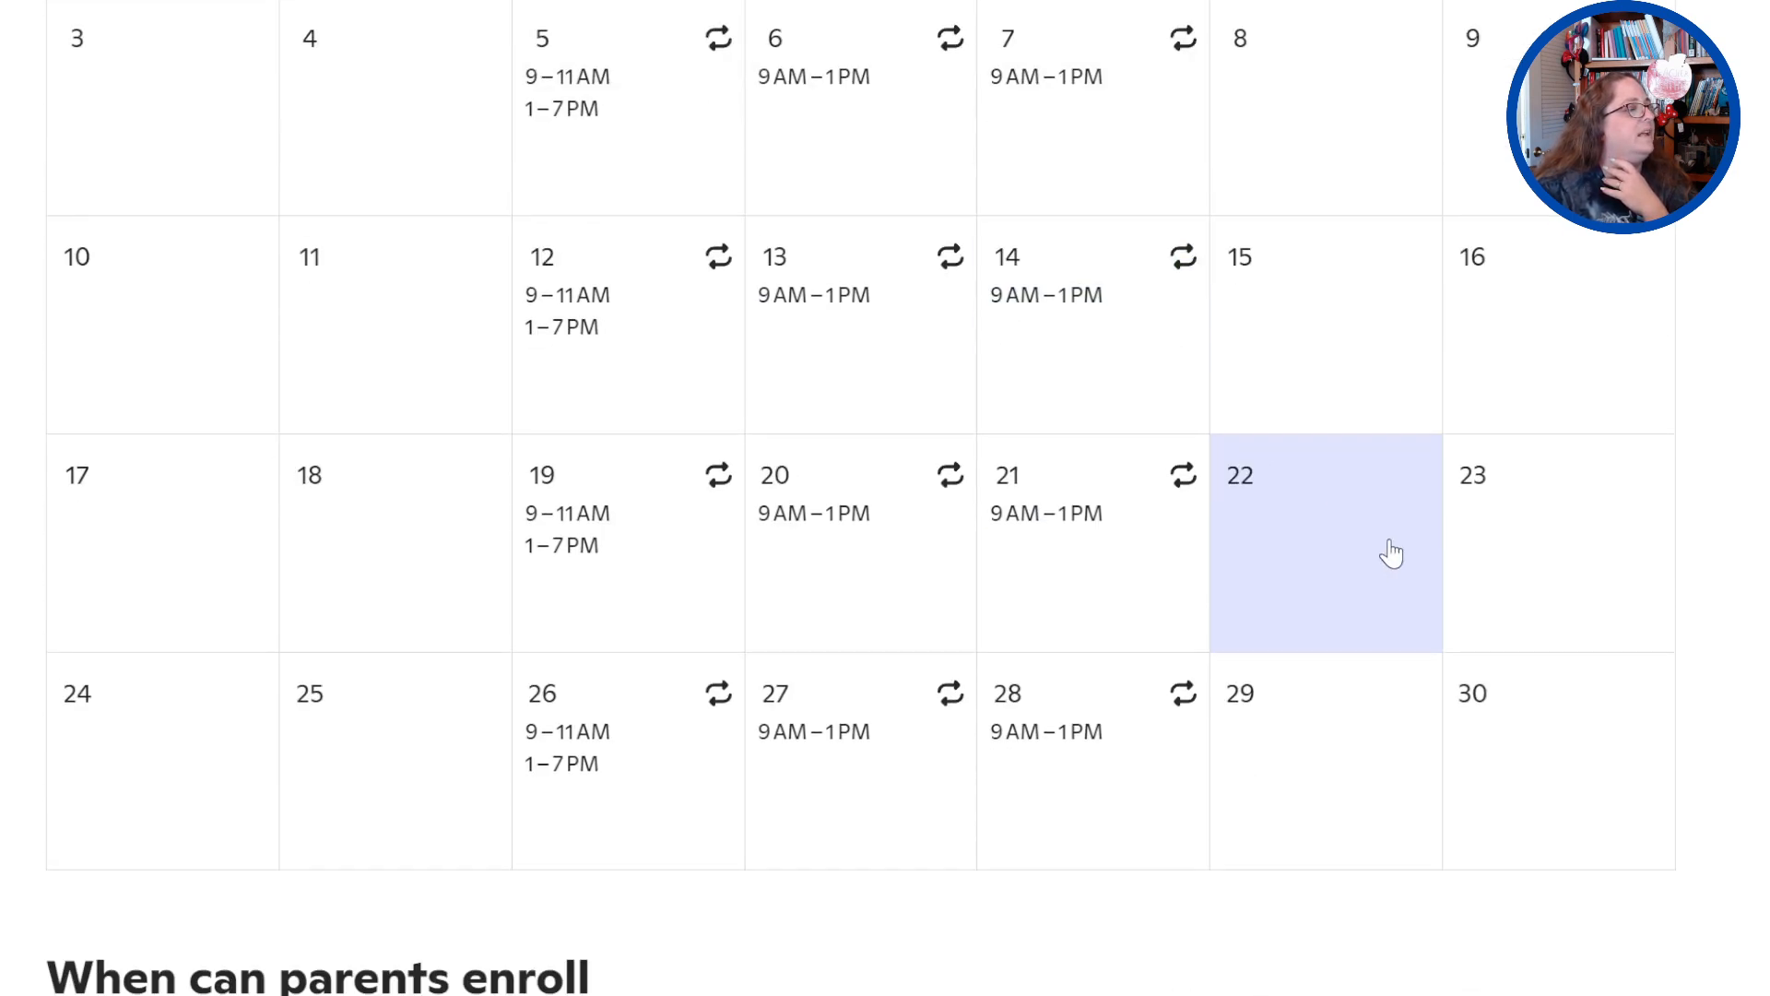
{"action": "left_click", "coordinate": [1363, 138]}
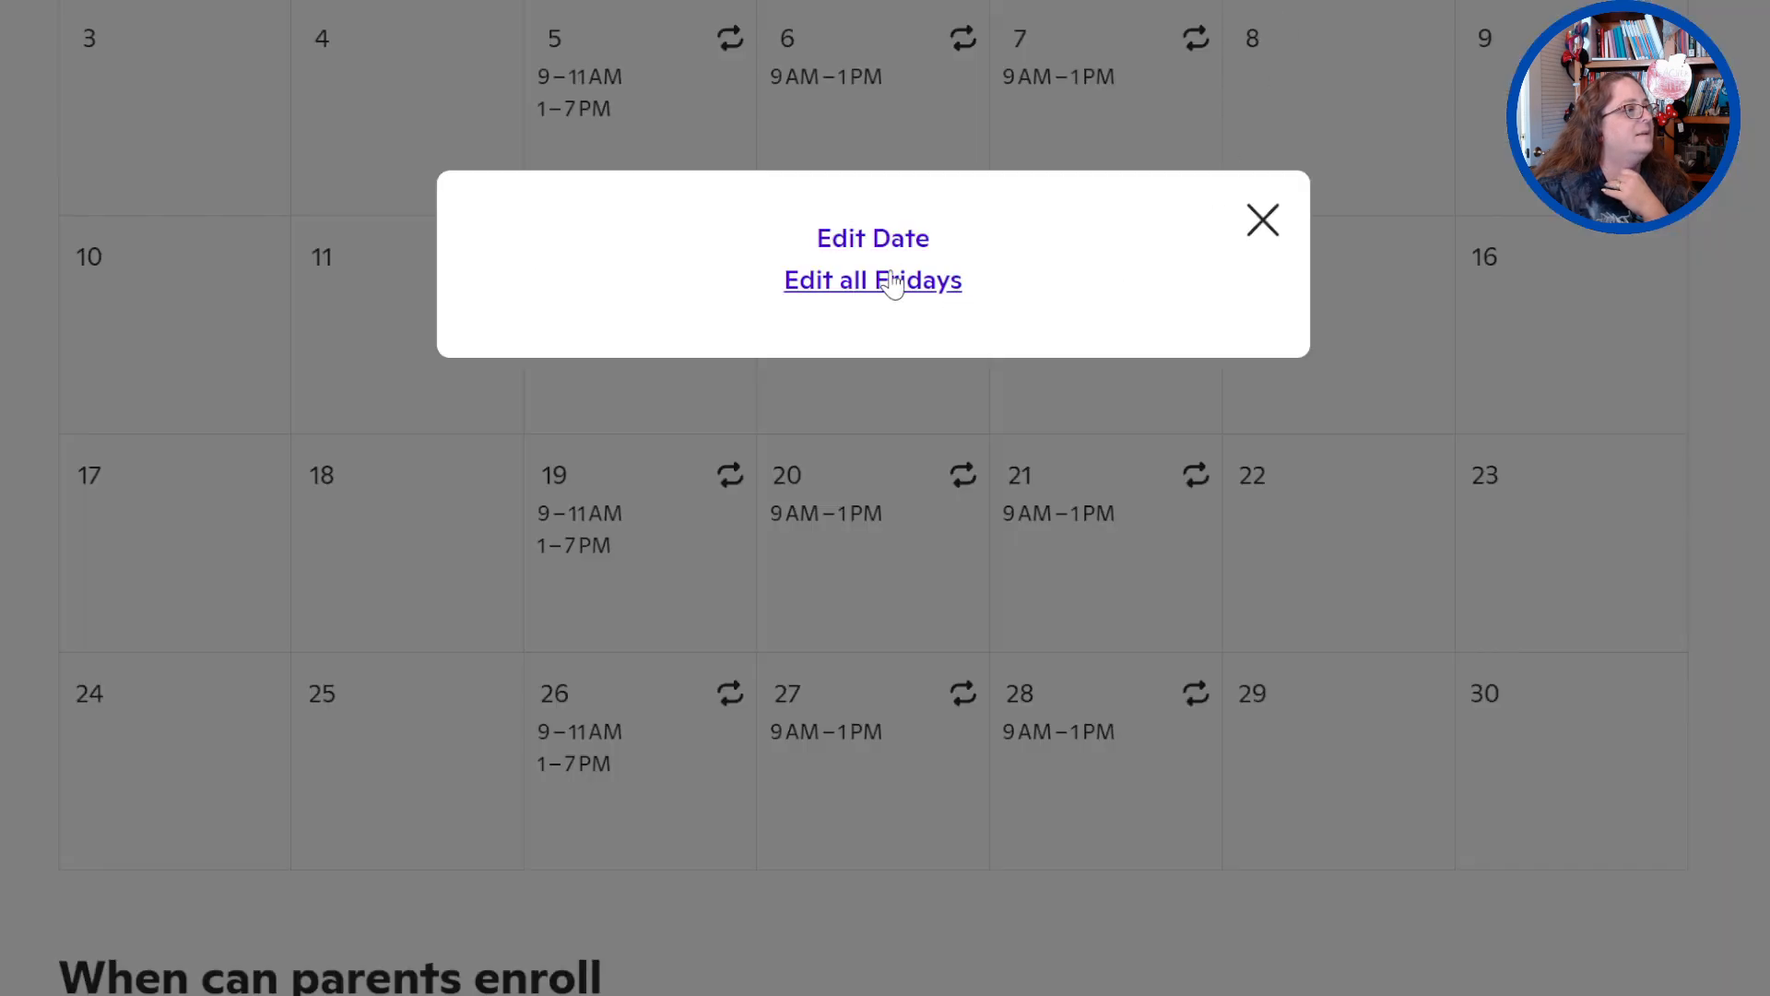
{"action": "left_click", "coordinate": [893, 240]}
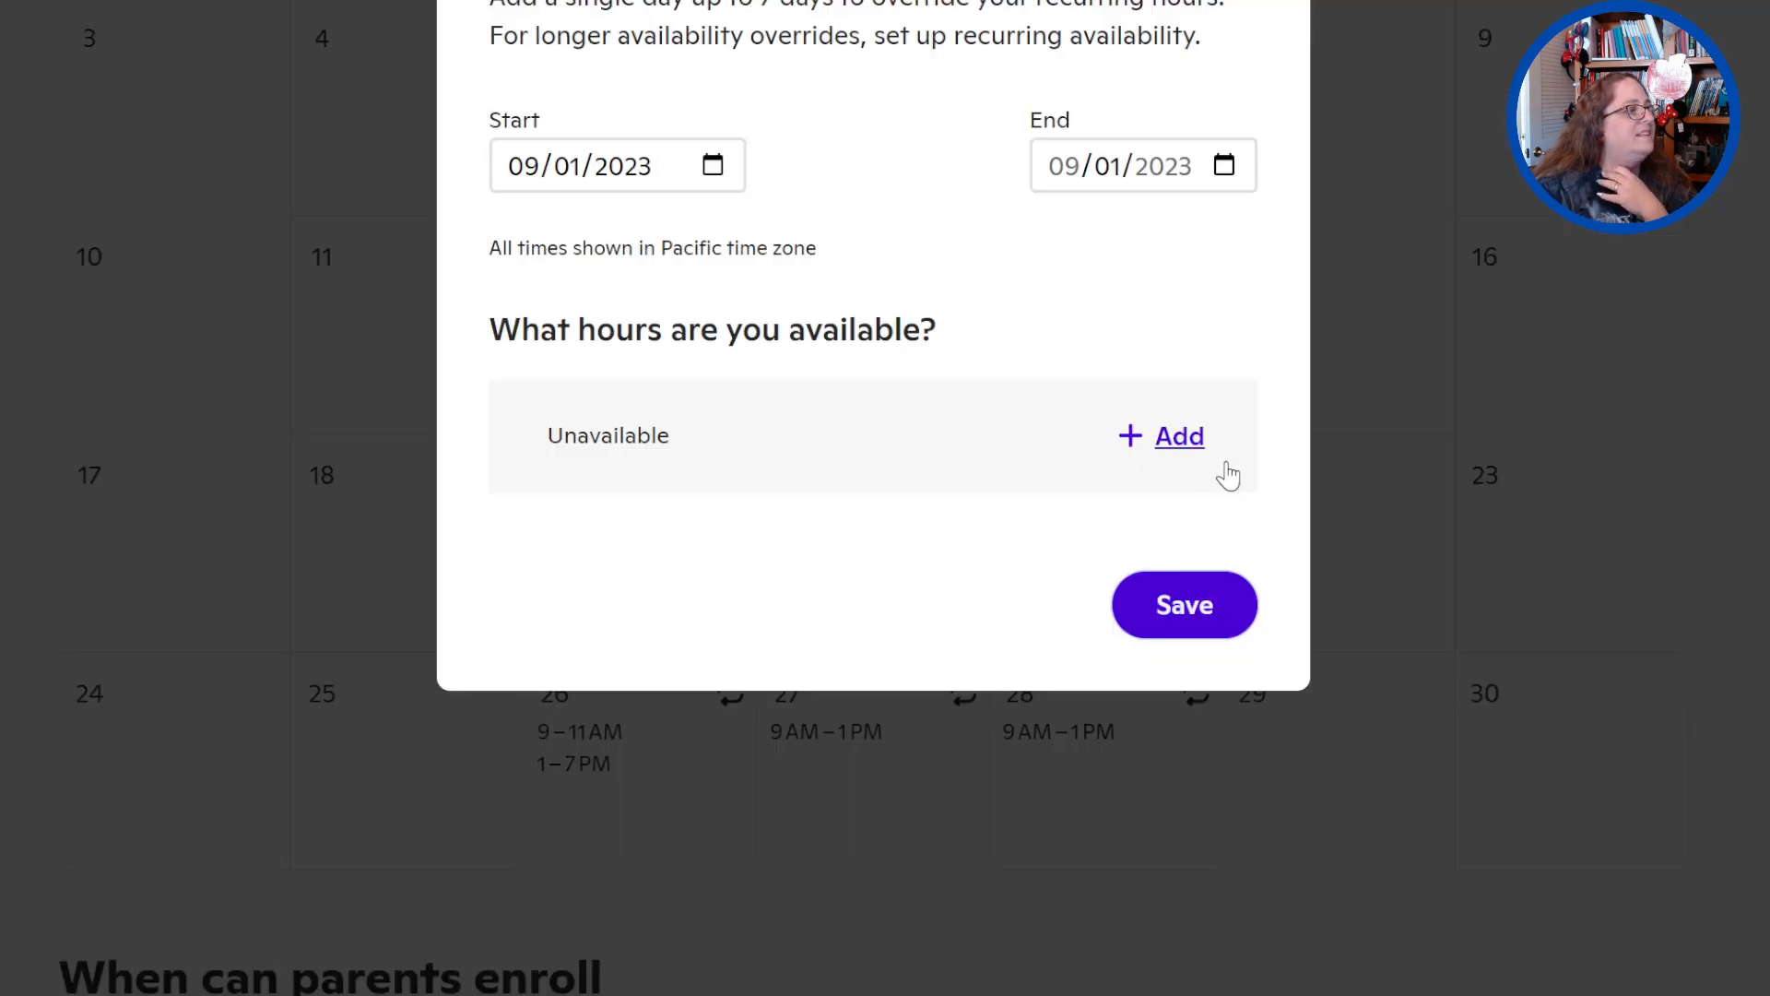
{"action": "left_click", "coordinate": [1188, 437]}
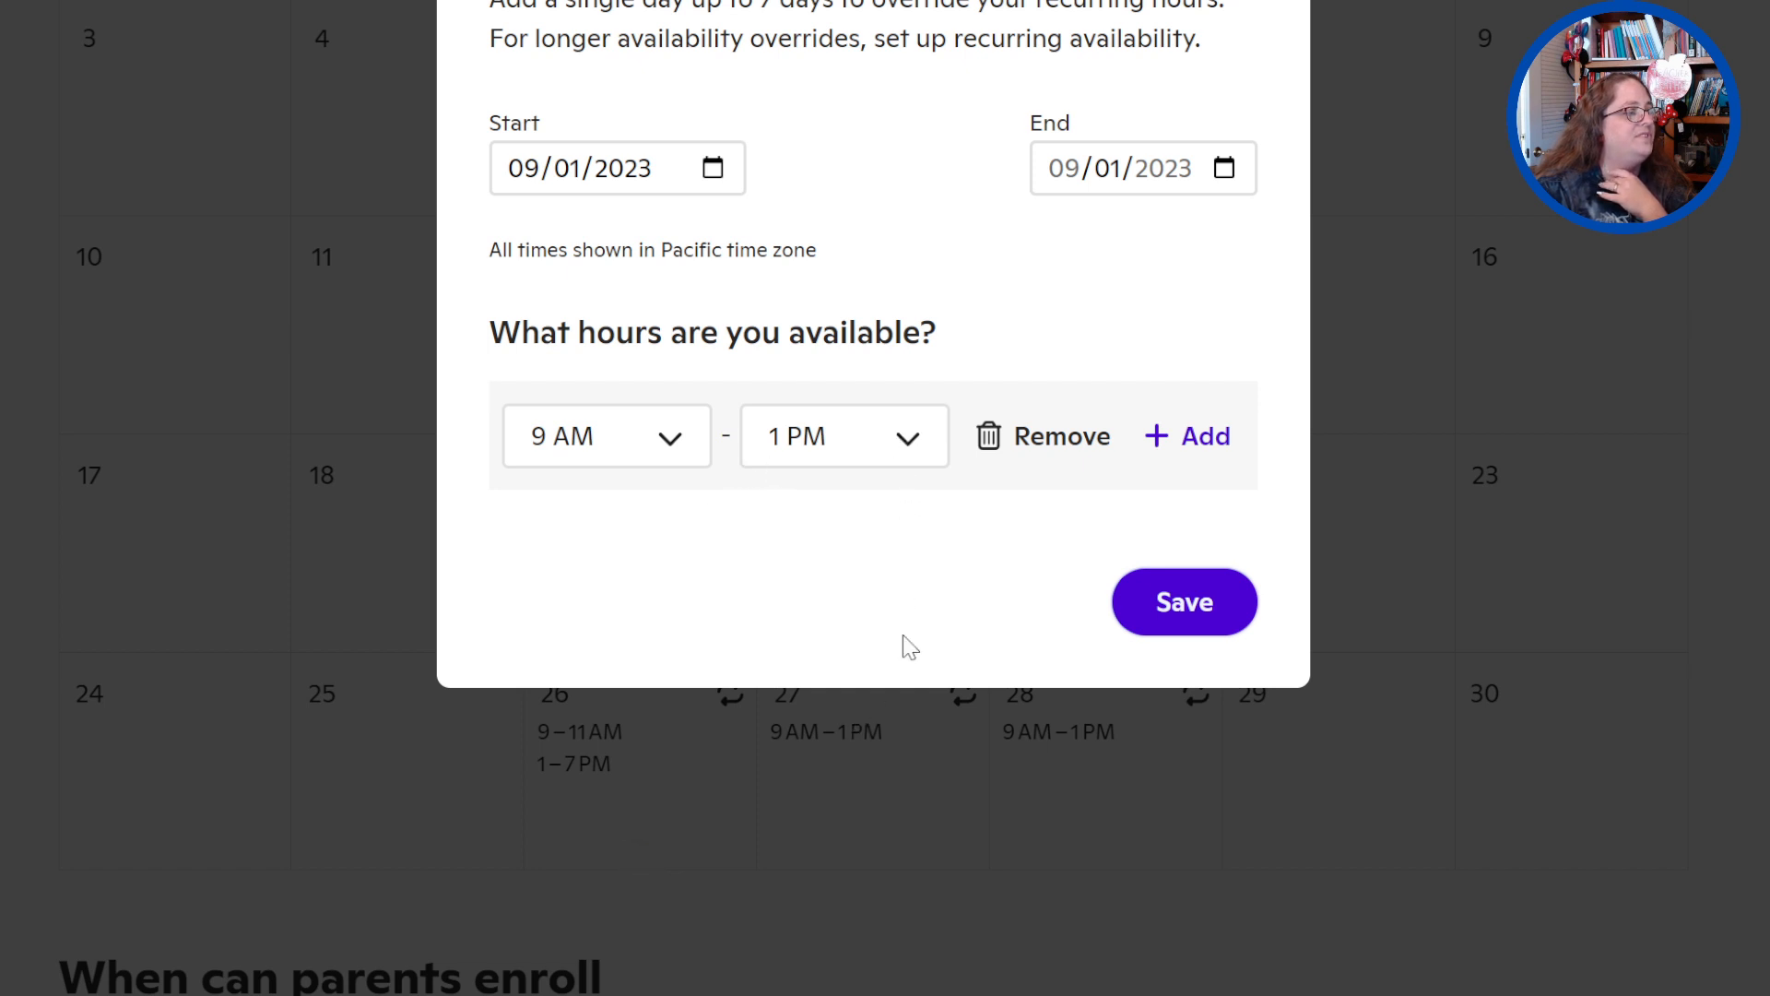
{"action": "left_click", "coordinate": [1276, 2]}
Create a private meeting time for Test Class 2 on September 5, 2023 at 12 PM
{"action": "scroll", "coordinate": [1119, 462], "scroll_direction": "down", "scroll_amount": 9}
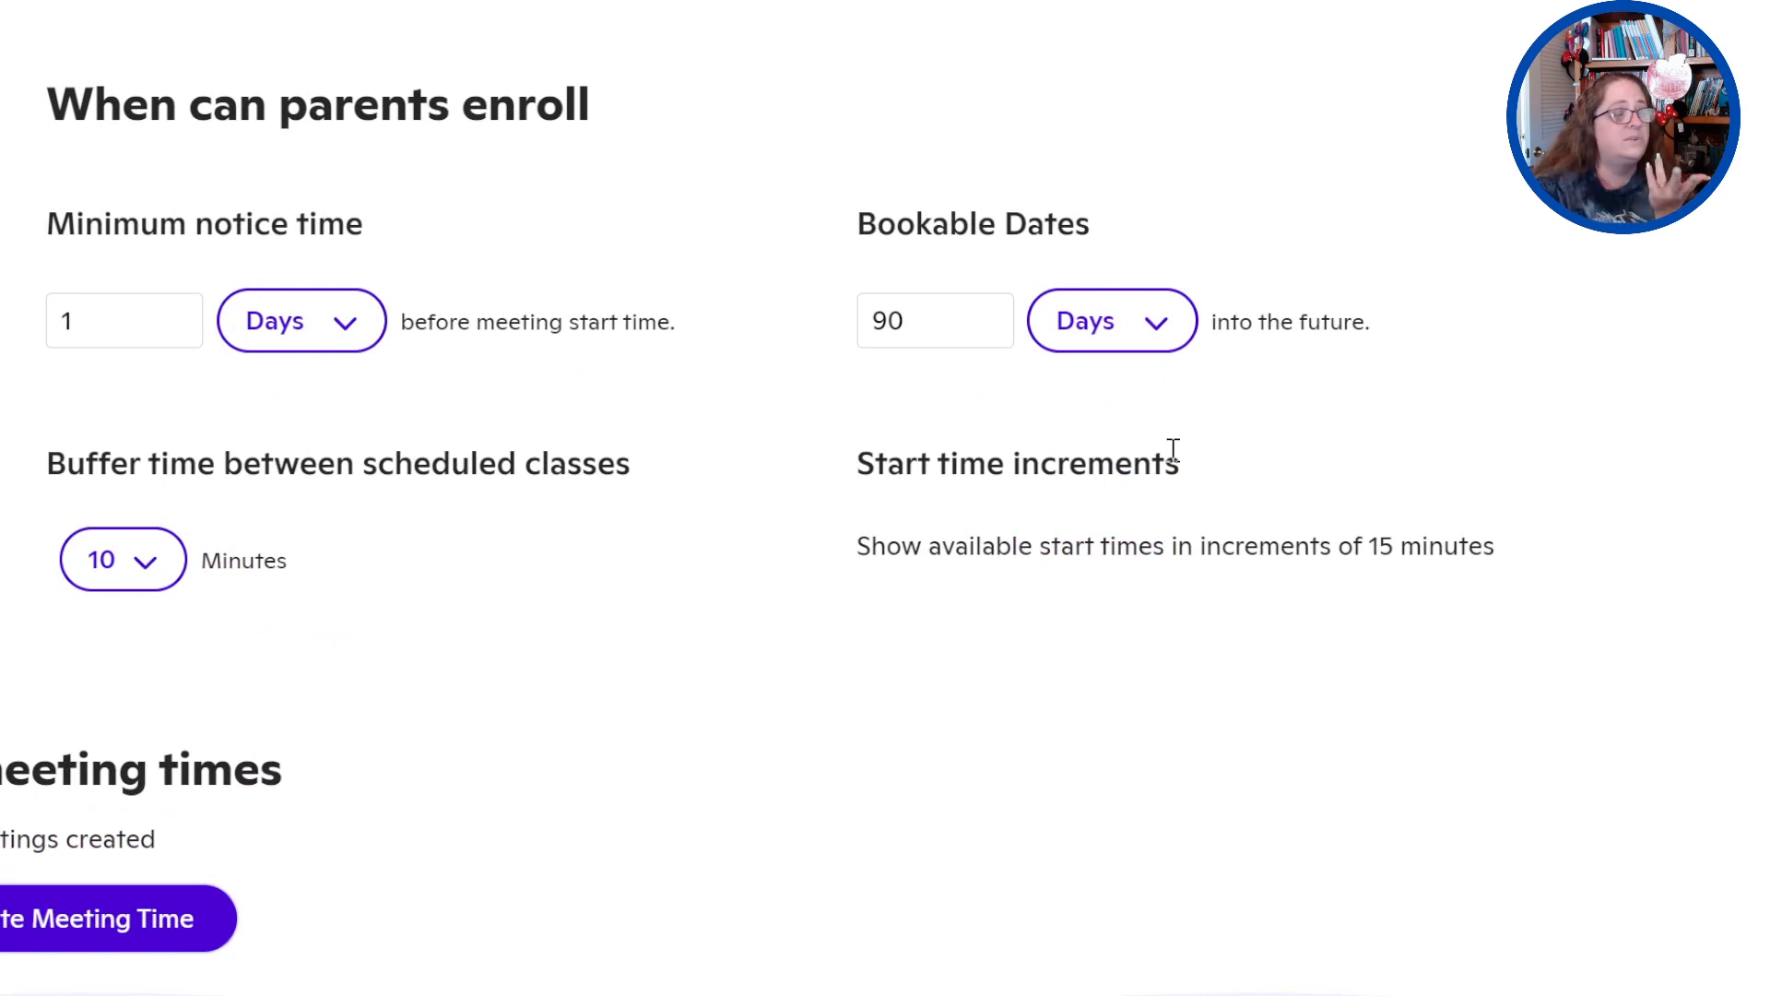
{"action": "scroll", "coordinate": [1171, 461], "scroll_direction": "up", "scroll_amount": 8}
{"action": "scroll", "coordinate": [1183, 475], "scroll_direction": "down", "scroll_amount": 7}
{"action": "scroll", "coordinate": [1103, 535], "scroll_direction": "down", "scroll_amount": 5}
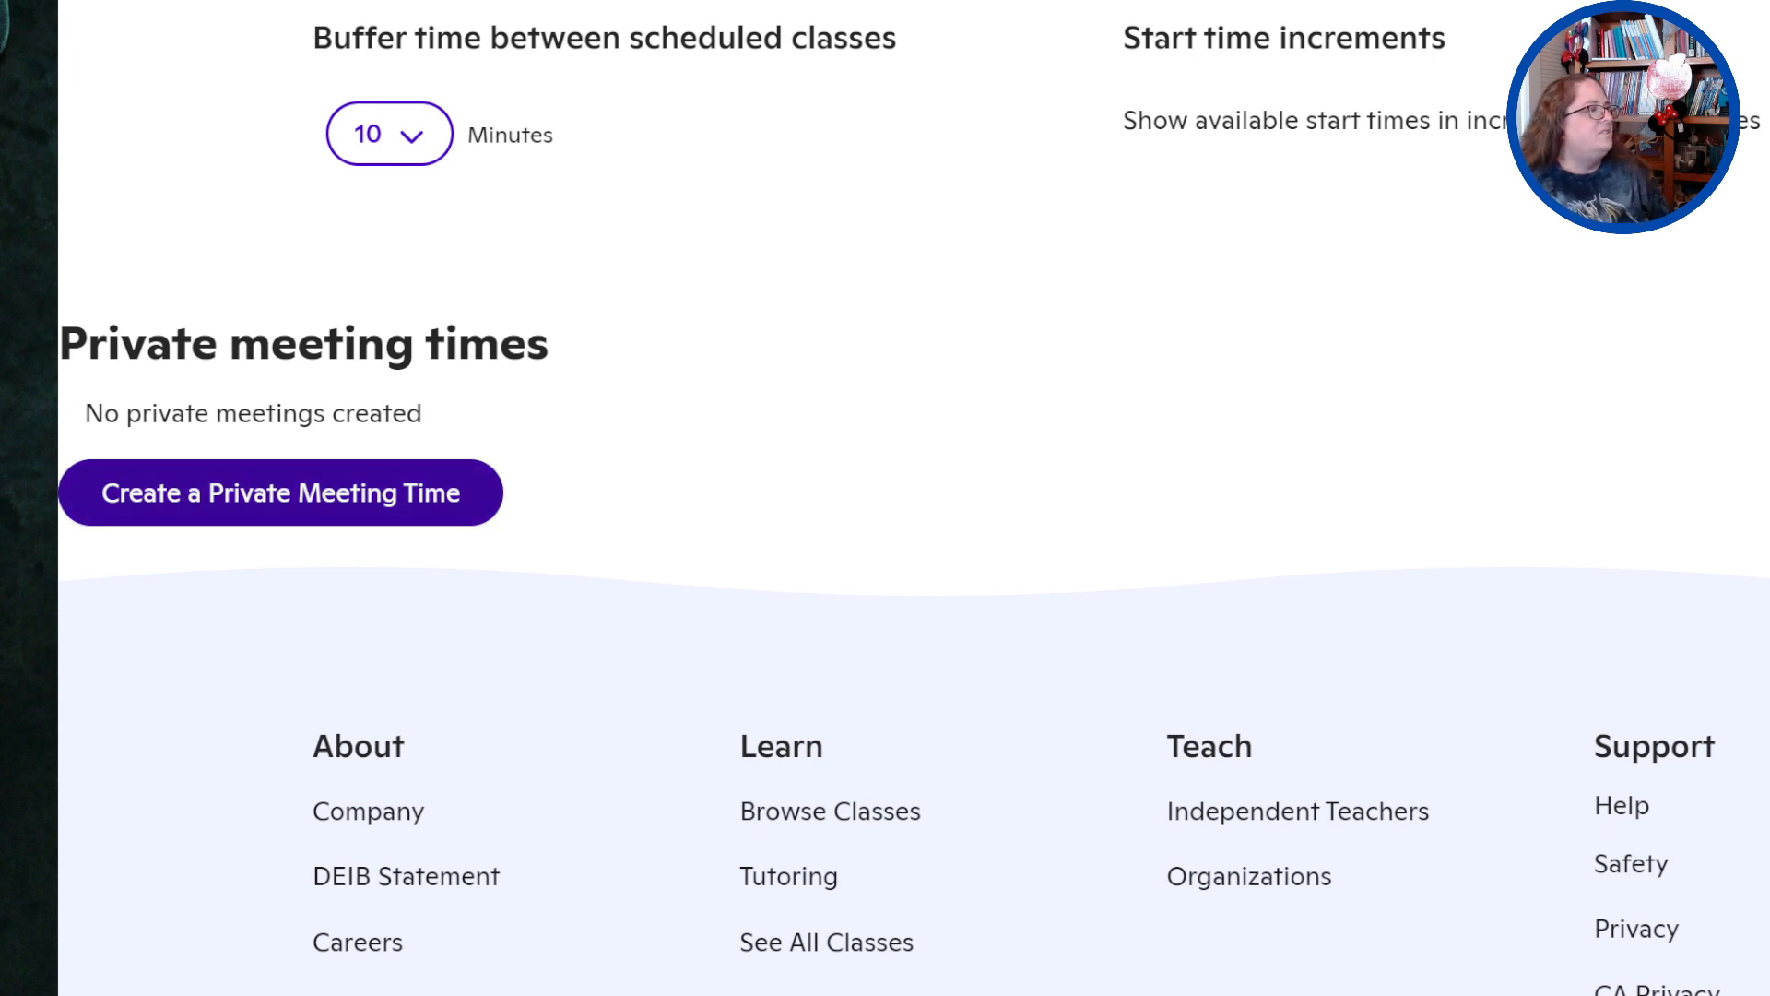
{"action": "left_click", "coordinate": [300, 498]}
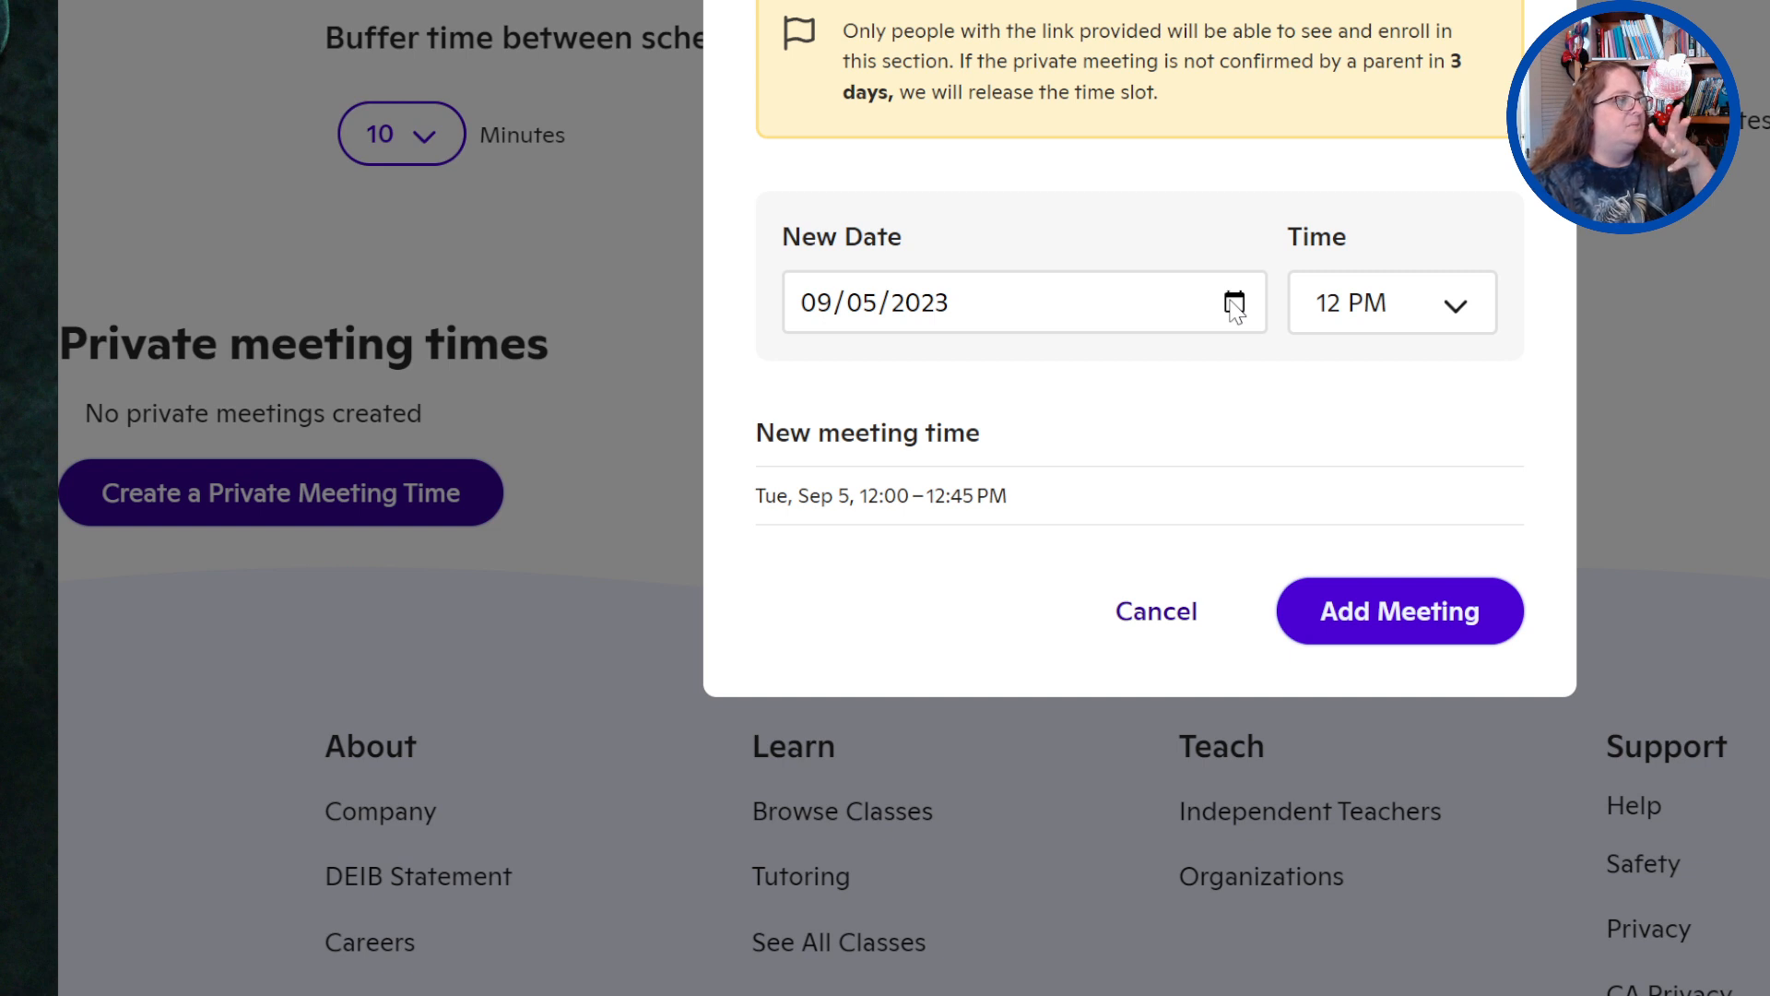
{"action": "left_click", "coordinate": [1376, 613]}
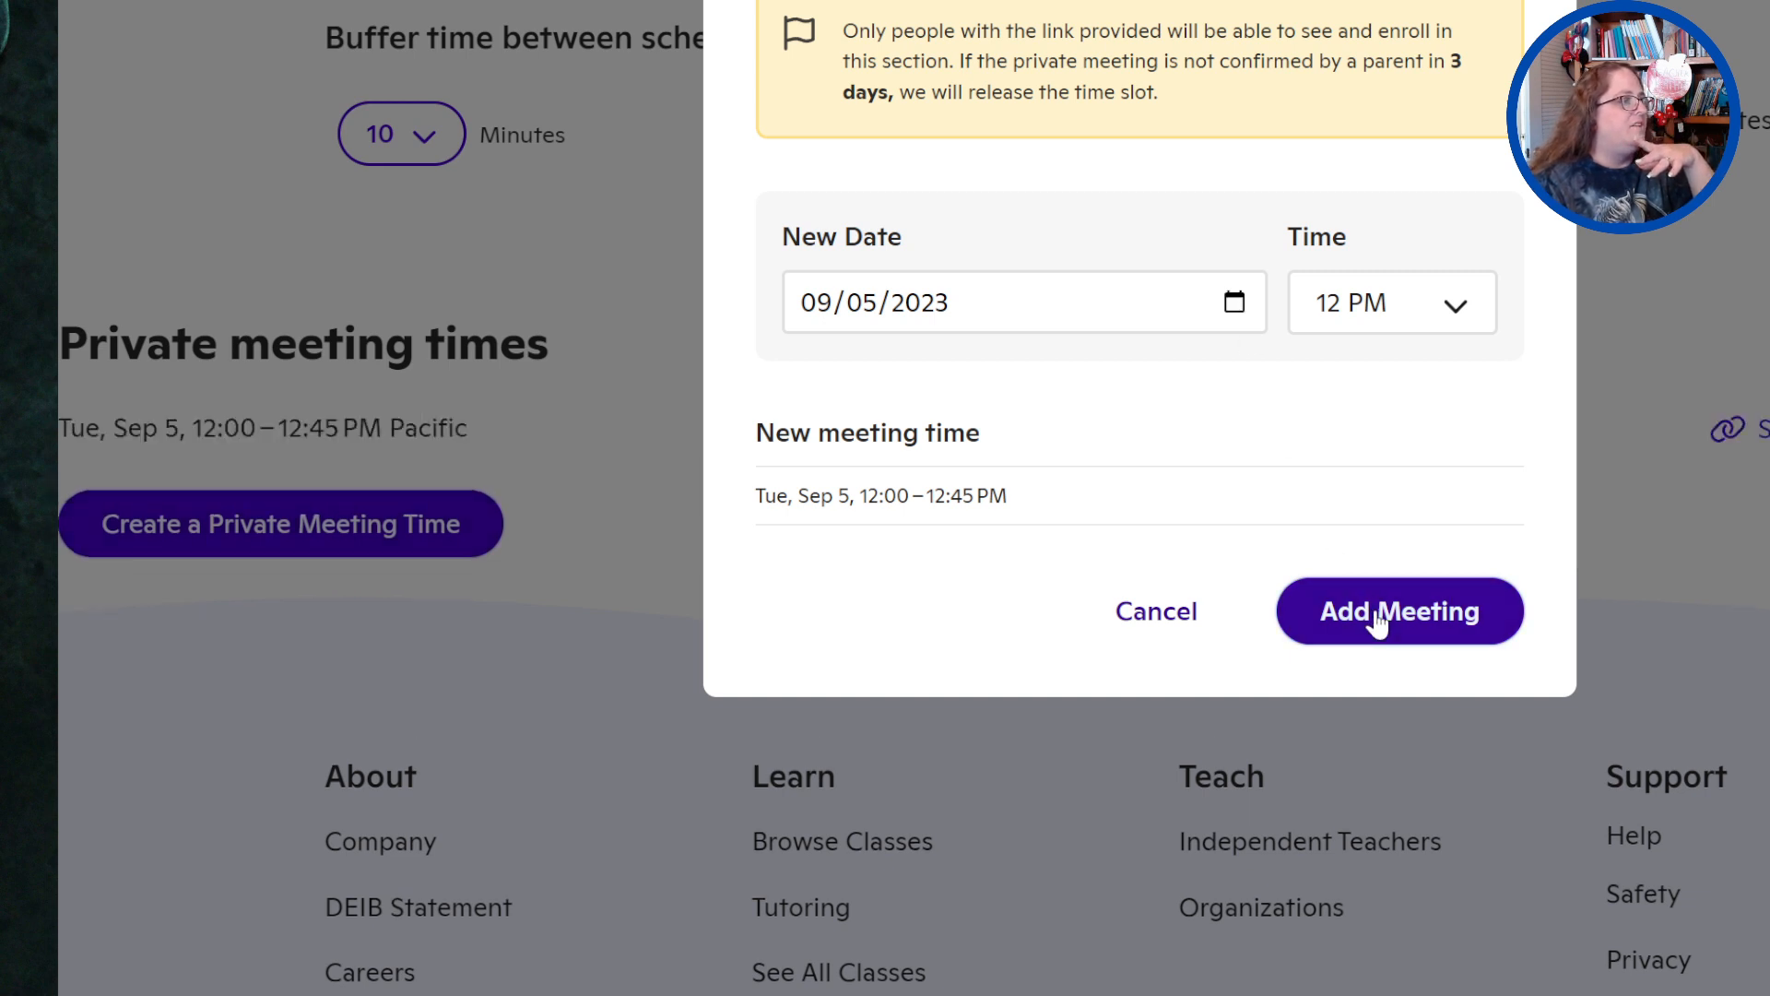
{"action": "left_click", "coordinate": [1224, 601]}
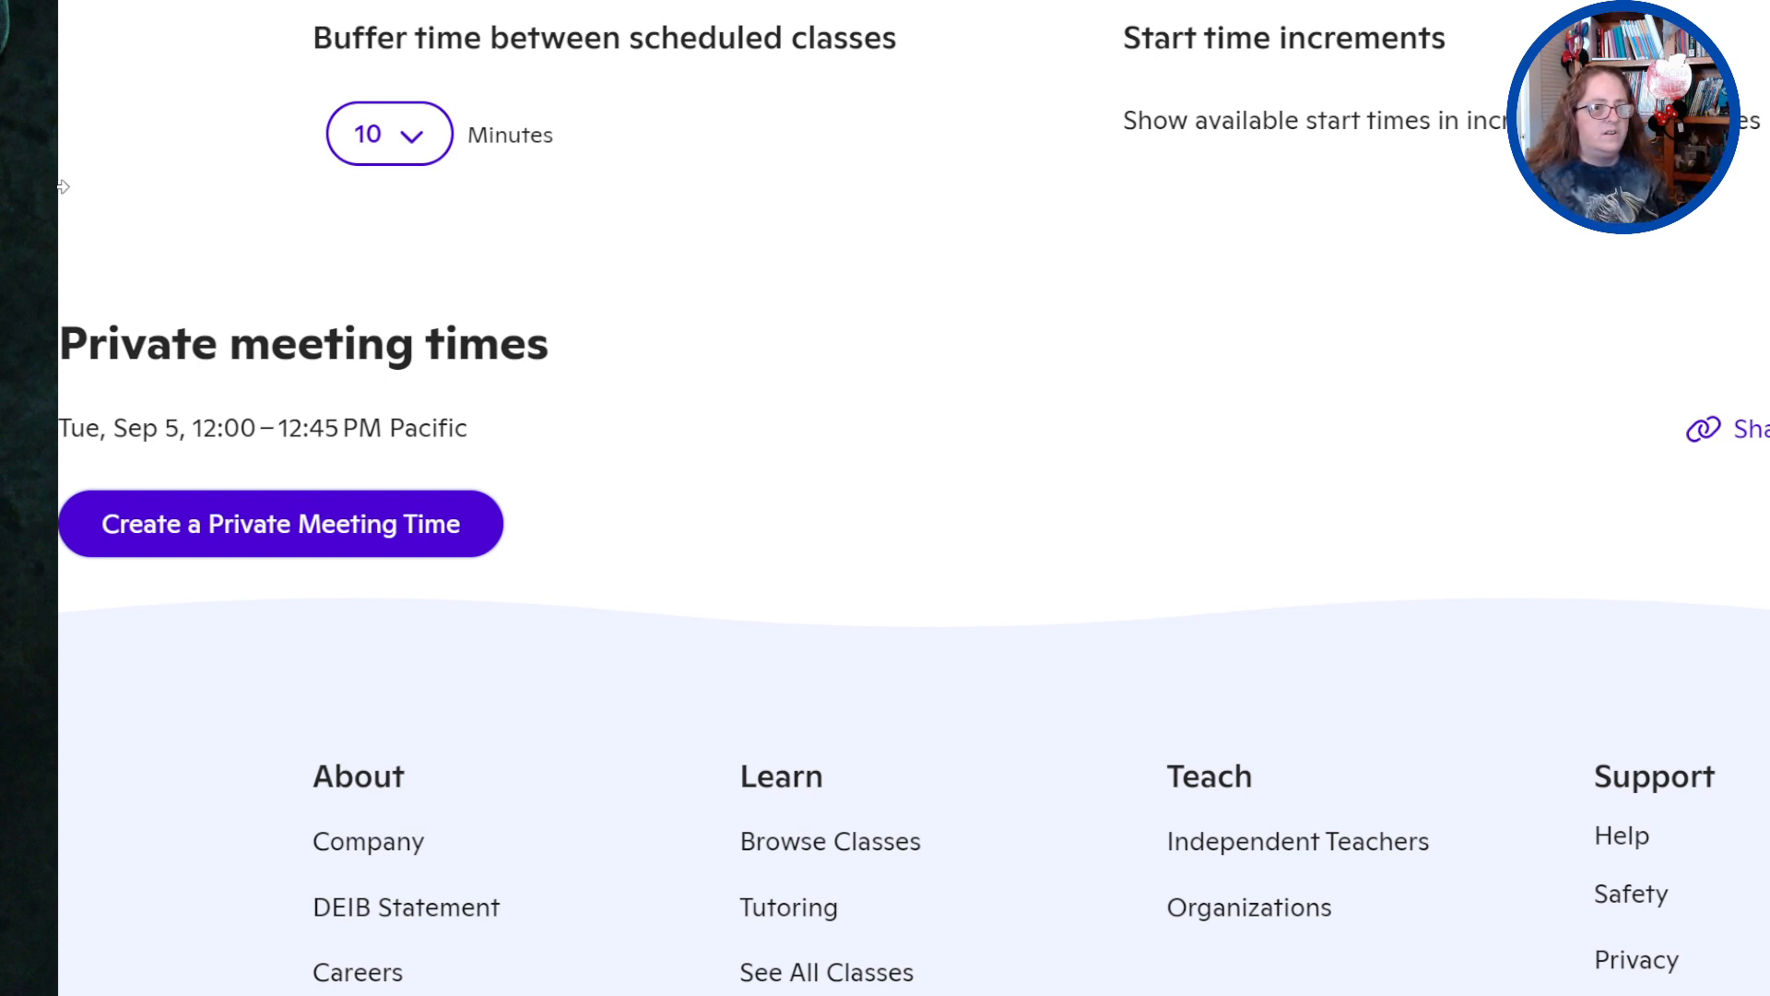
{"action": "left_click_drag", "start_coordinate": [514, 317], "coordinate": [776, 413]}
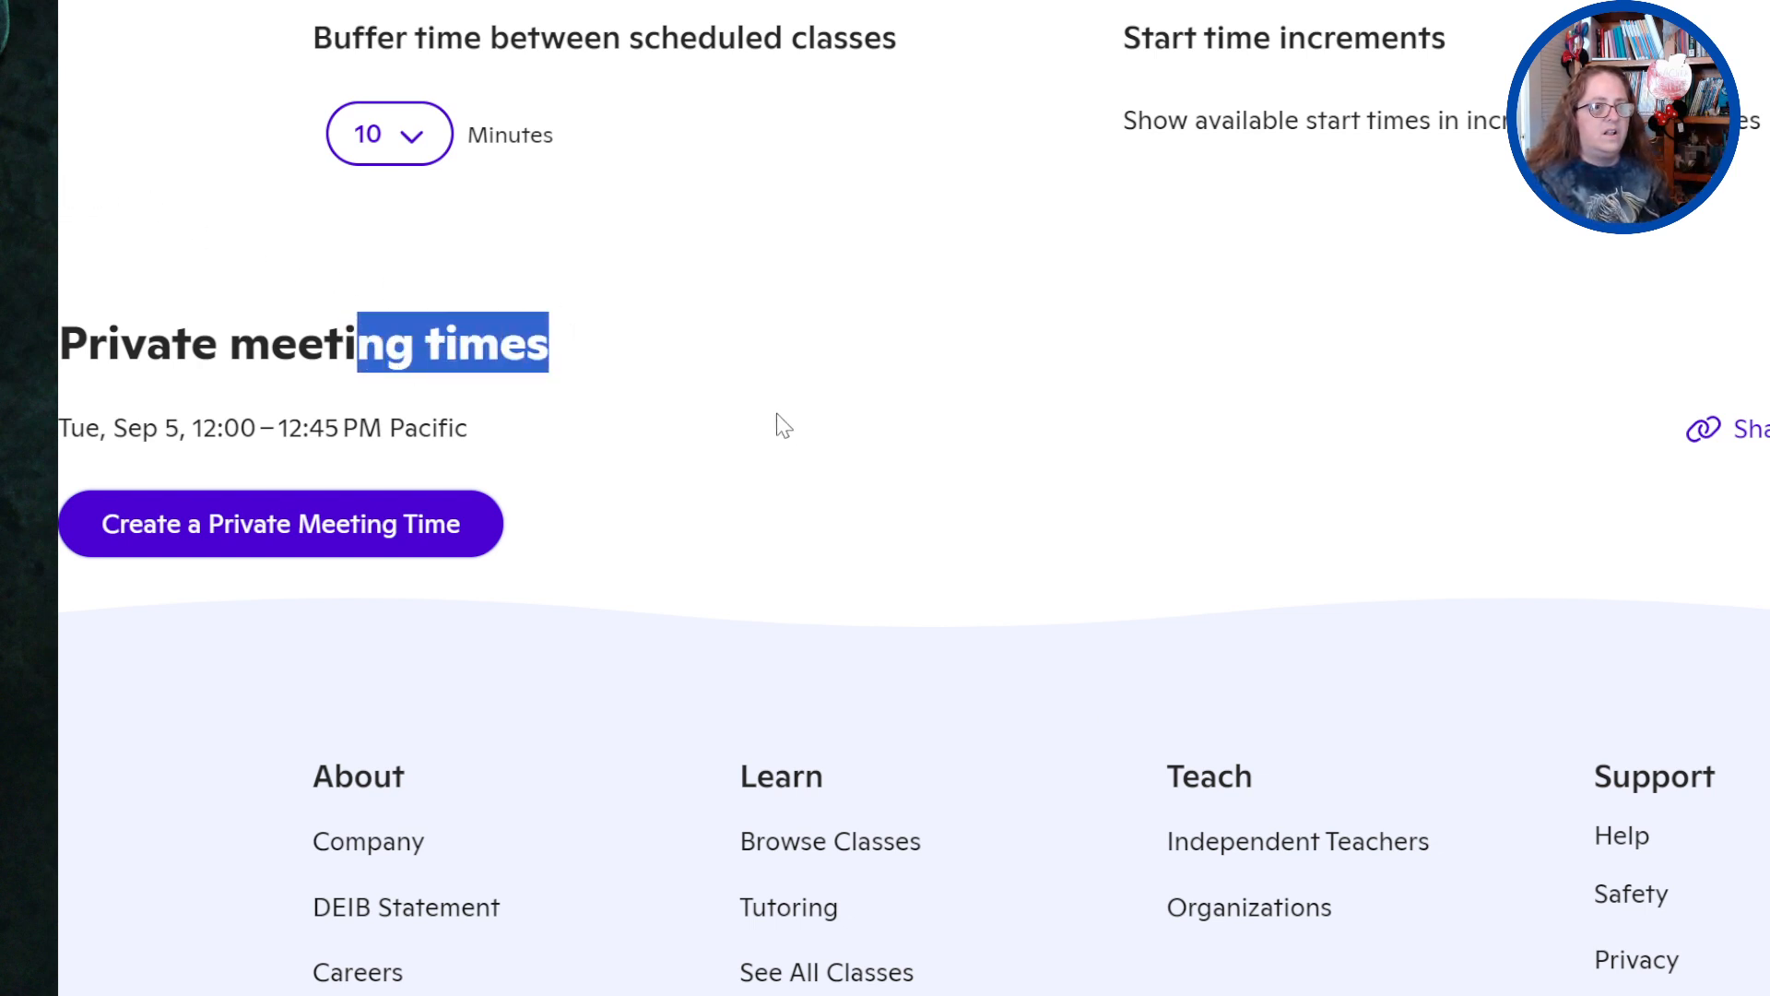
{"action": "left_click", "coordinate": [776, 413]}
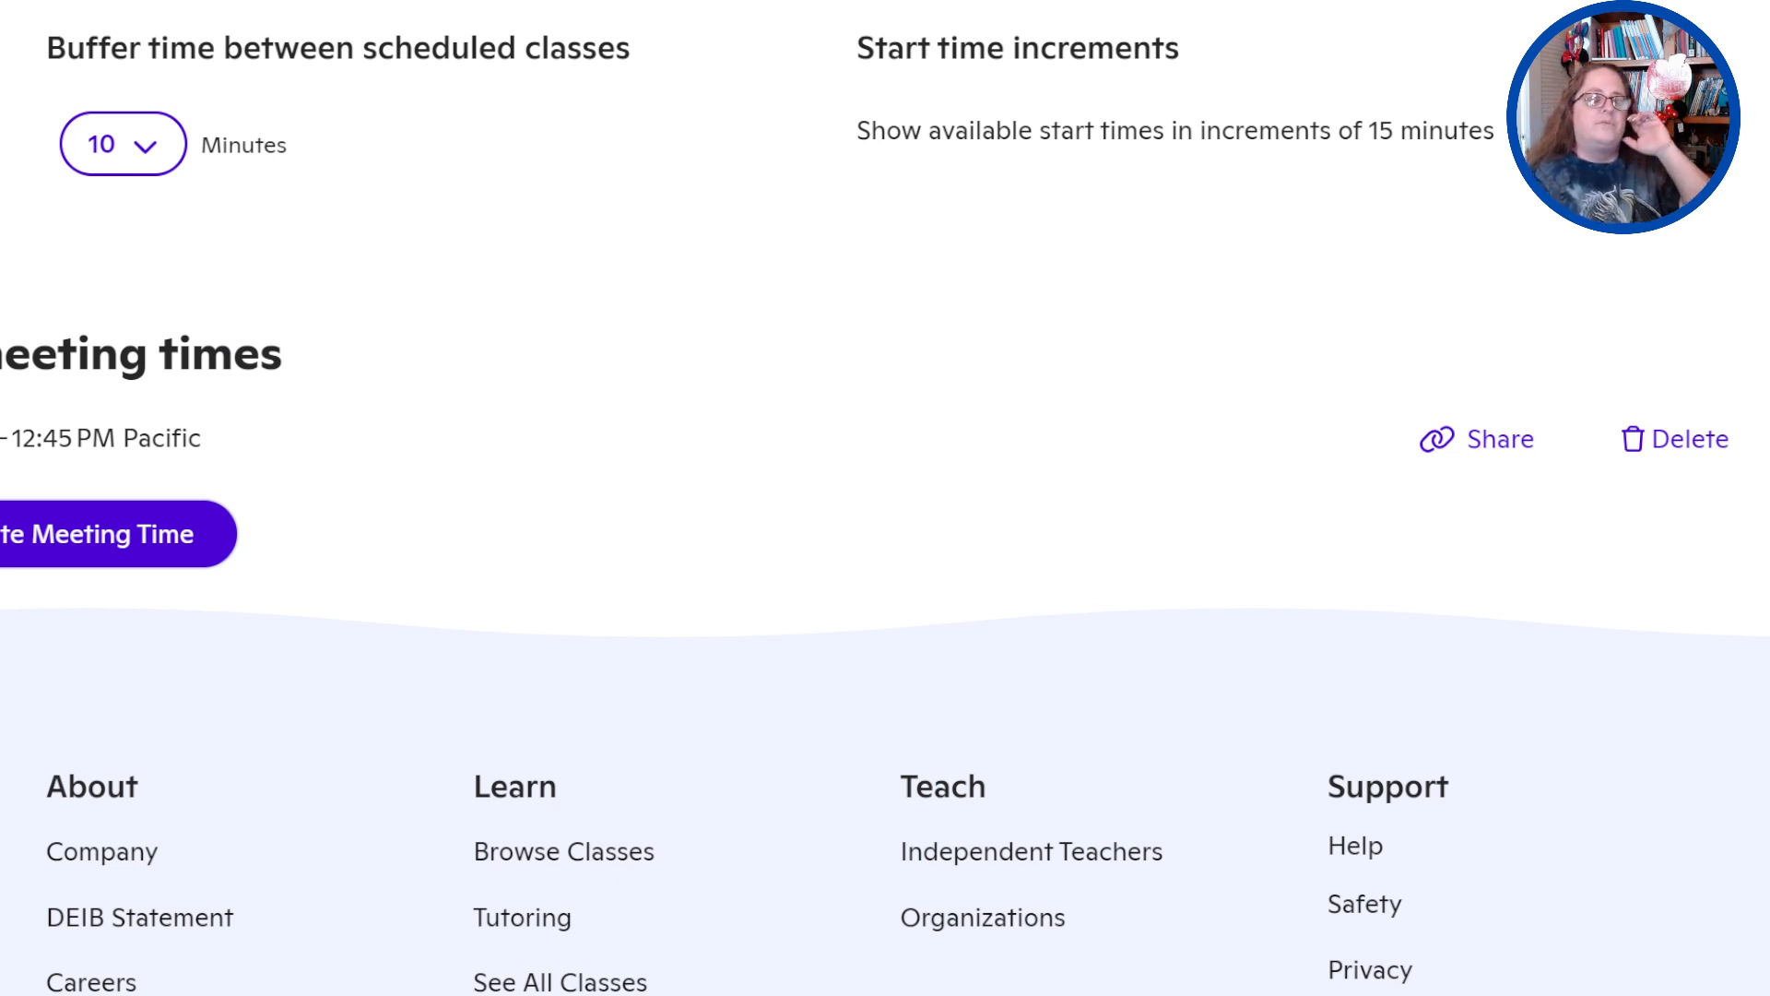
Find and open the listed Reading Comprehension + Writing Tutoring: 1:1: Fourth Grade class from the teacher's class list
{"action": "scroll", "coordinate": [885, 498], "scroll_direction": "up", "scroll_amount": 10}
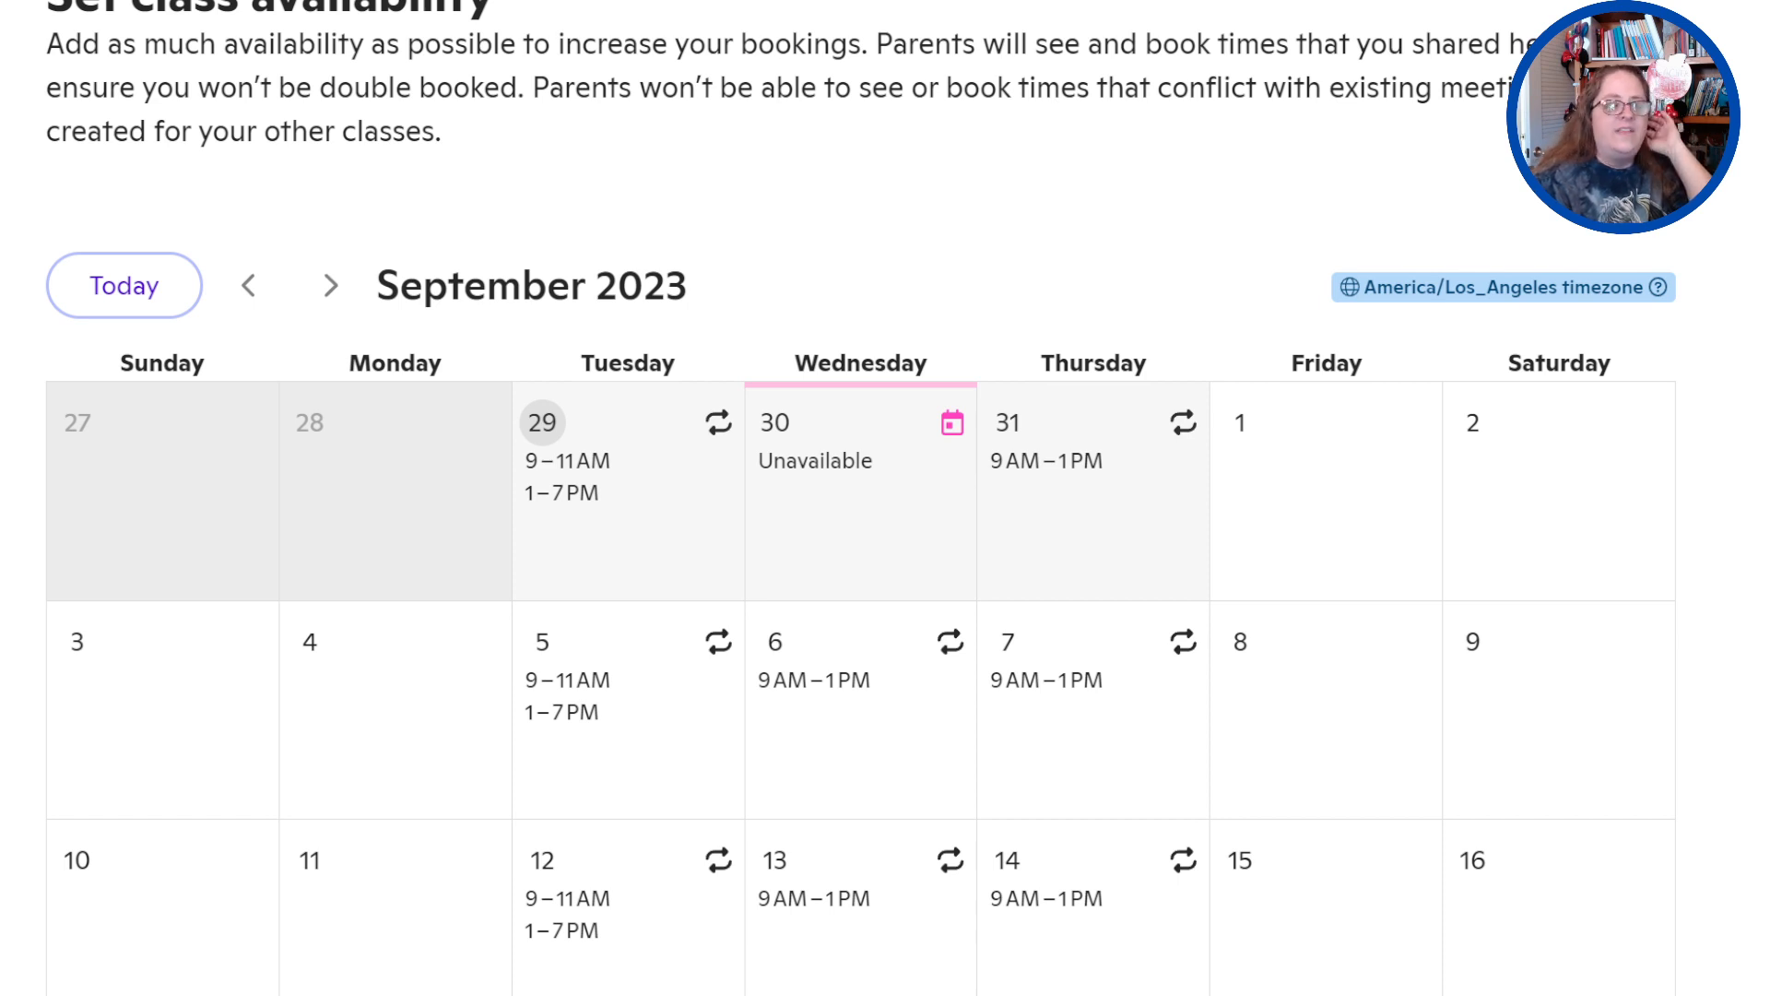
{"action": "left_click", "coordinate": [330, 285]}
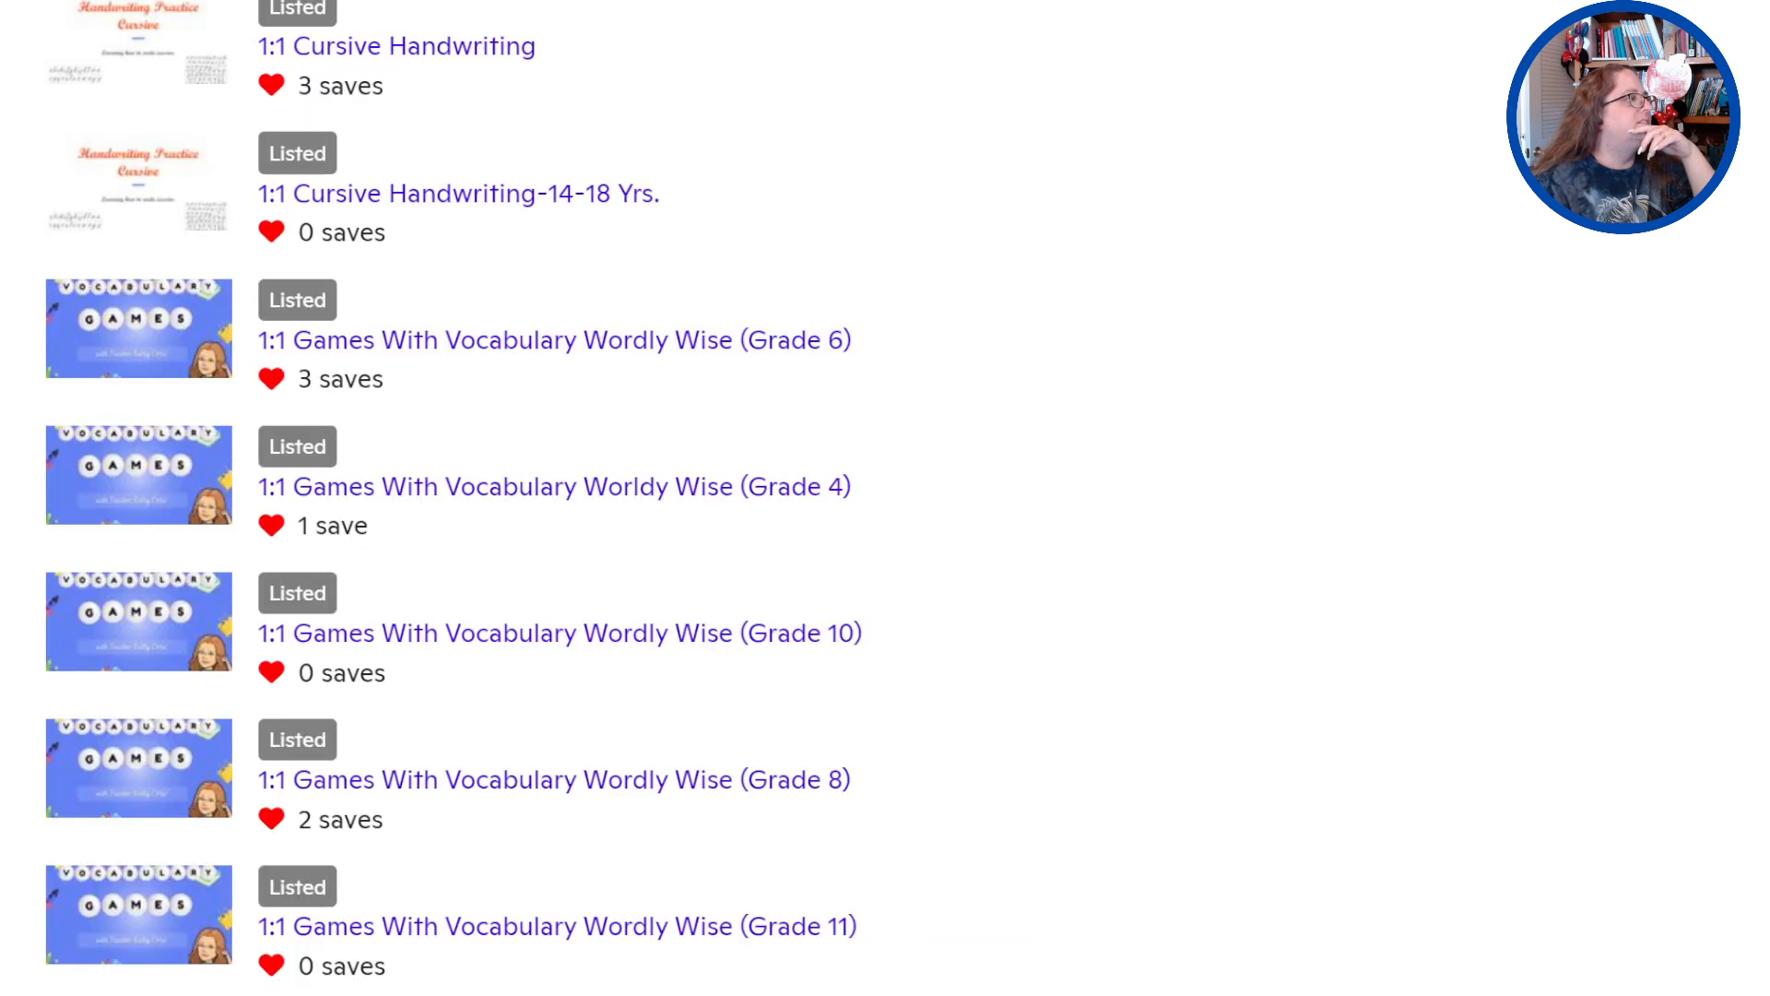
{"action": "scroll", "coordinate": [856, 260], "scroll_direction": "down", "scroll_amount": 20}
{"action": "scroll", "coordinate": [1079, 318], "scroll_direction": "down", "scroll_amount": 20}
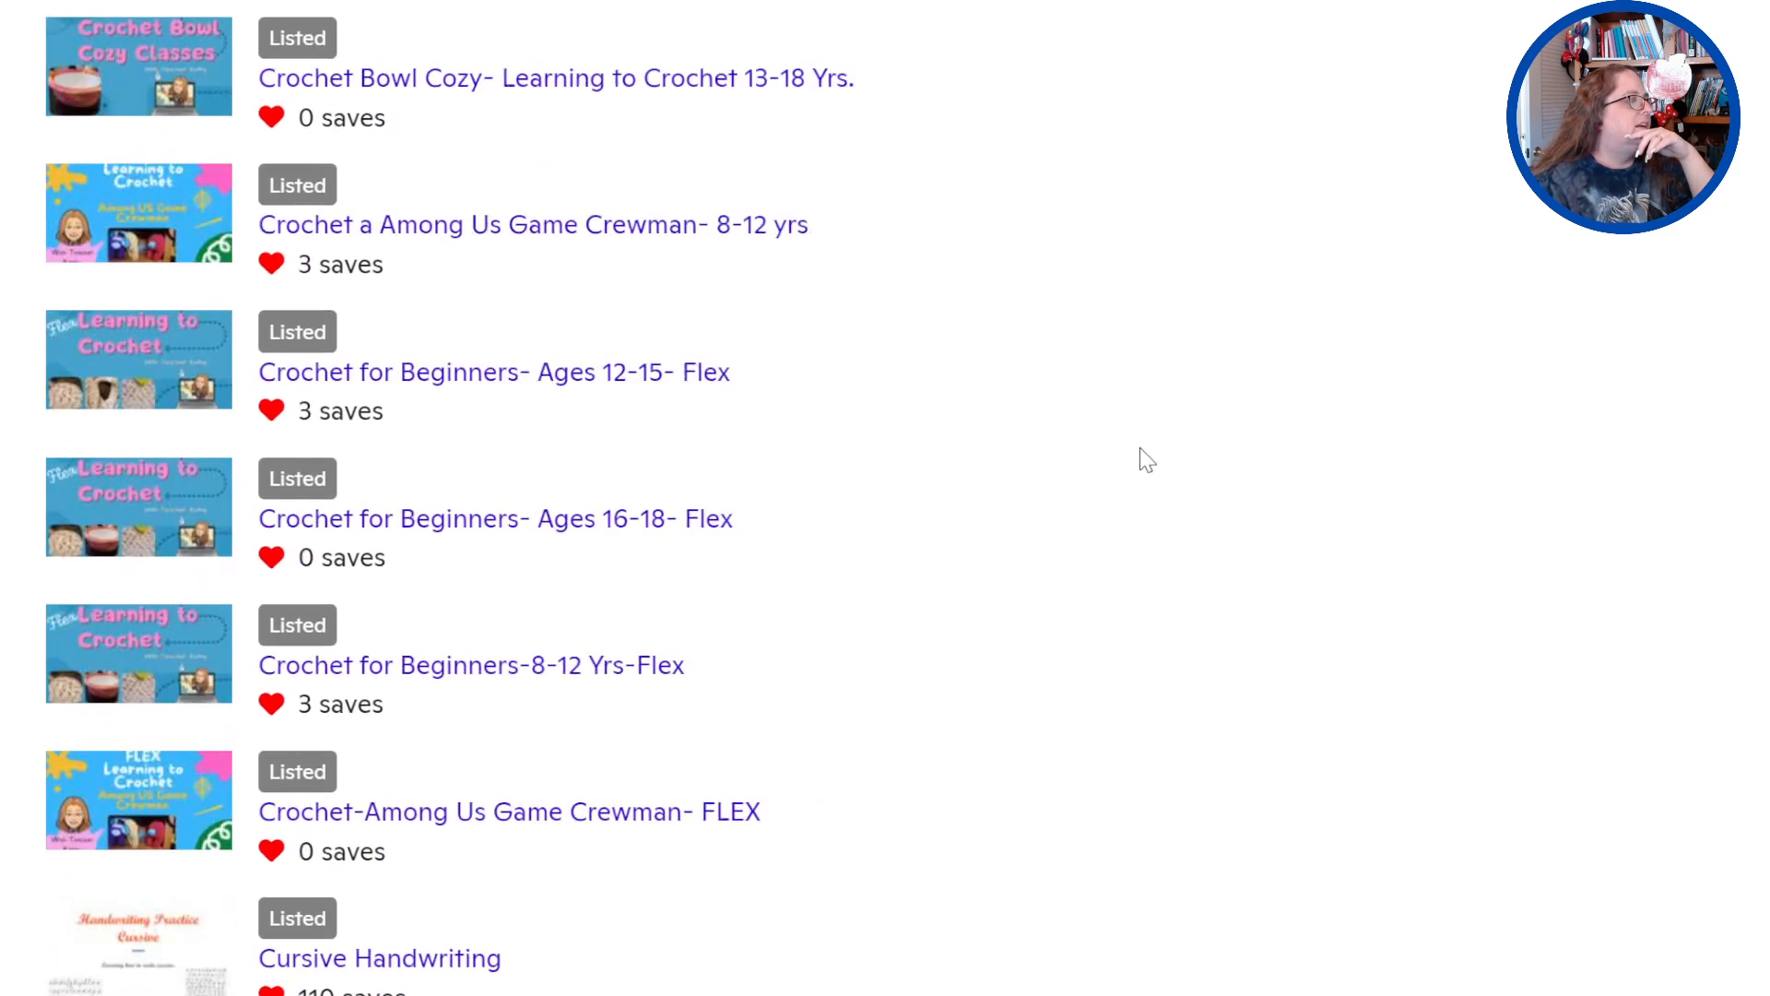
{"action": "scroll", "coordinate": [1199, 498], "scroll_direction": "down", "scroll_amount": 20}
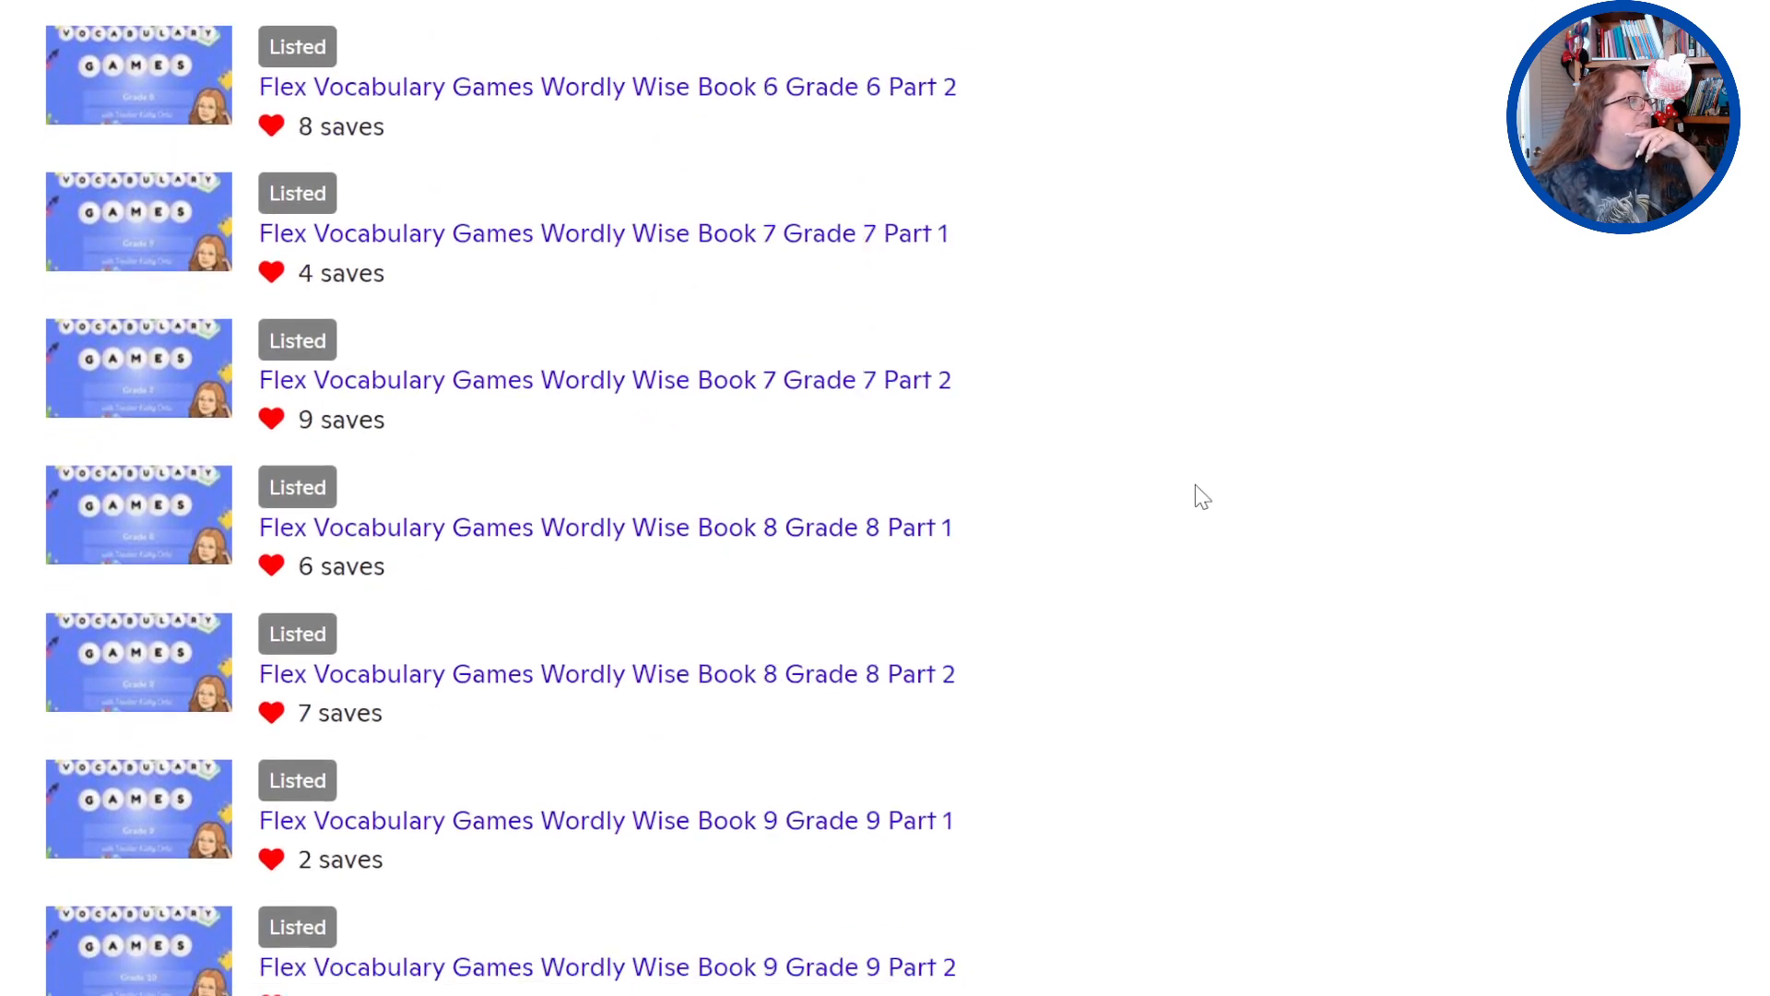
{"action": "scroll", "coordinate": [1214, 497], "scroll_direction": "down", "scroll_amount": 20}
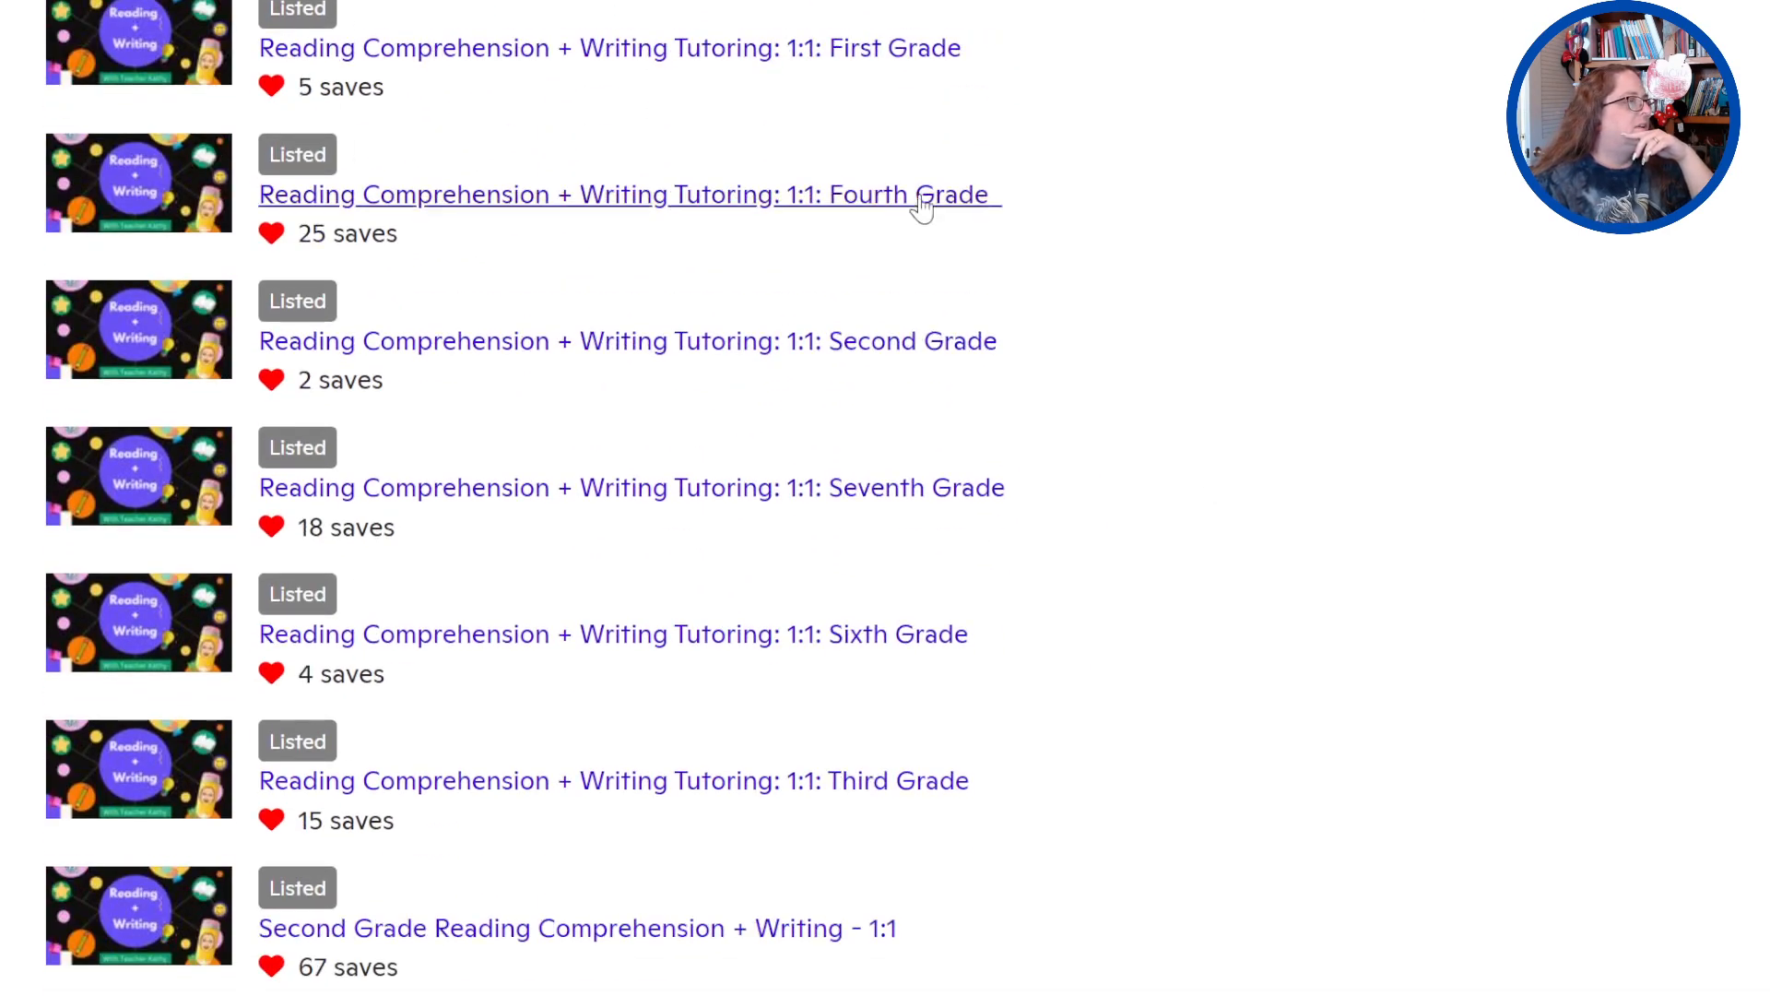
{"action": "scroll", "coordinate": [820, 207], "scroll_direction": "down", "scroll_amount": 20}
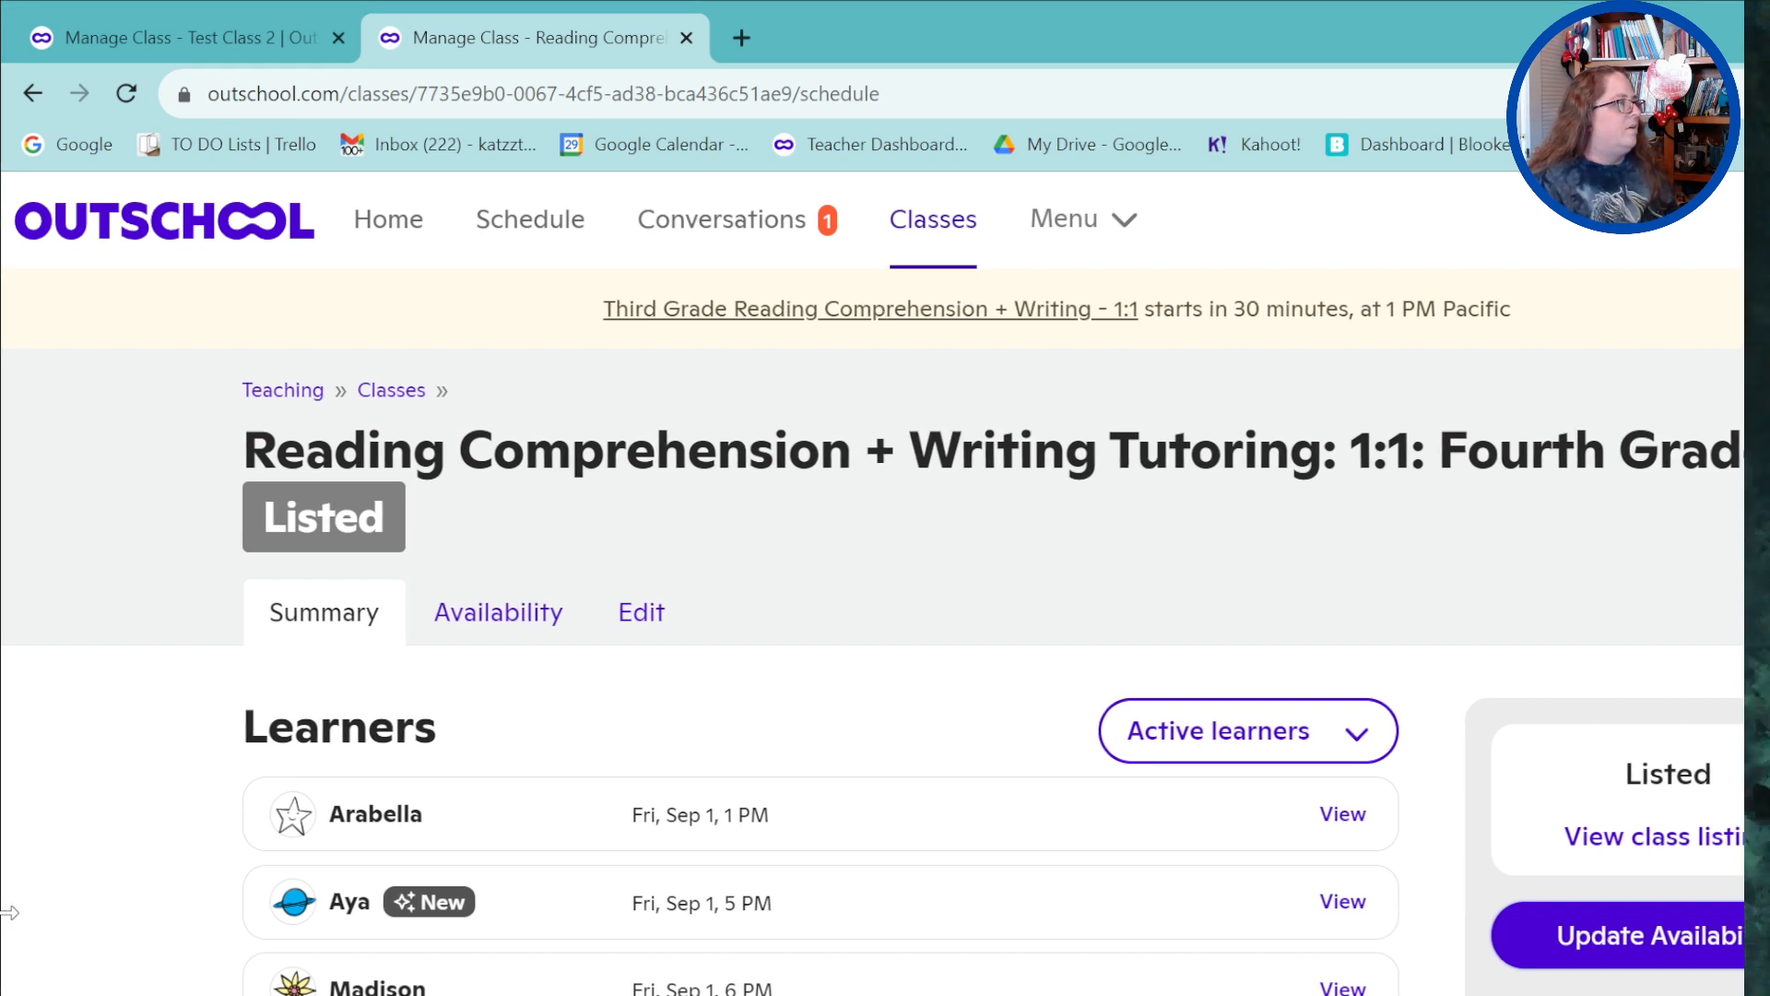
{"action": "left_click_drag", "start_coordinate": [2, 937], "coordinate": [6, 933]}
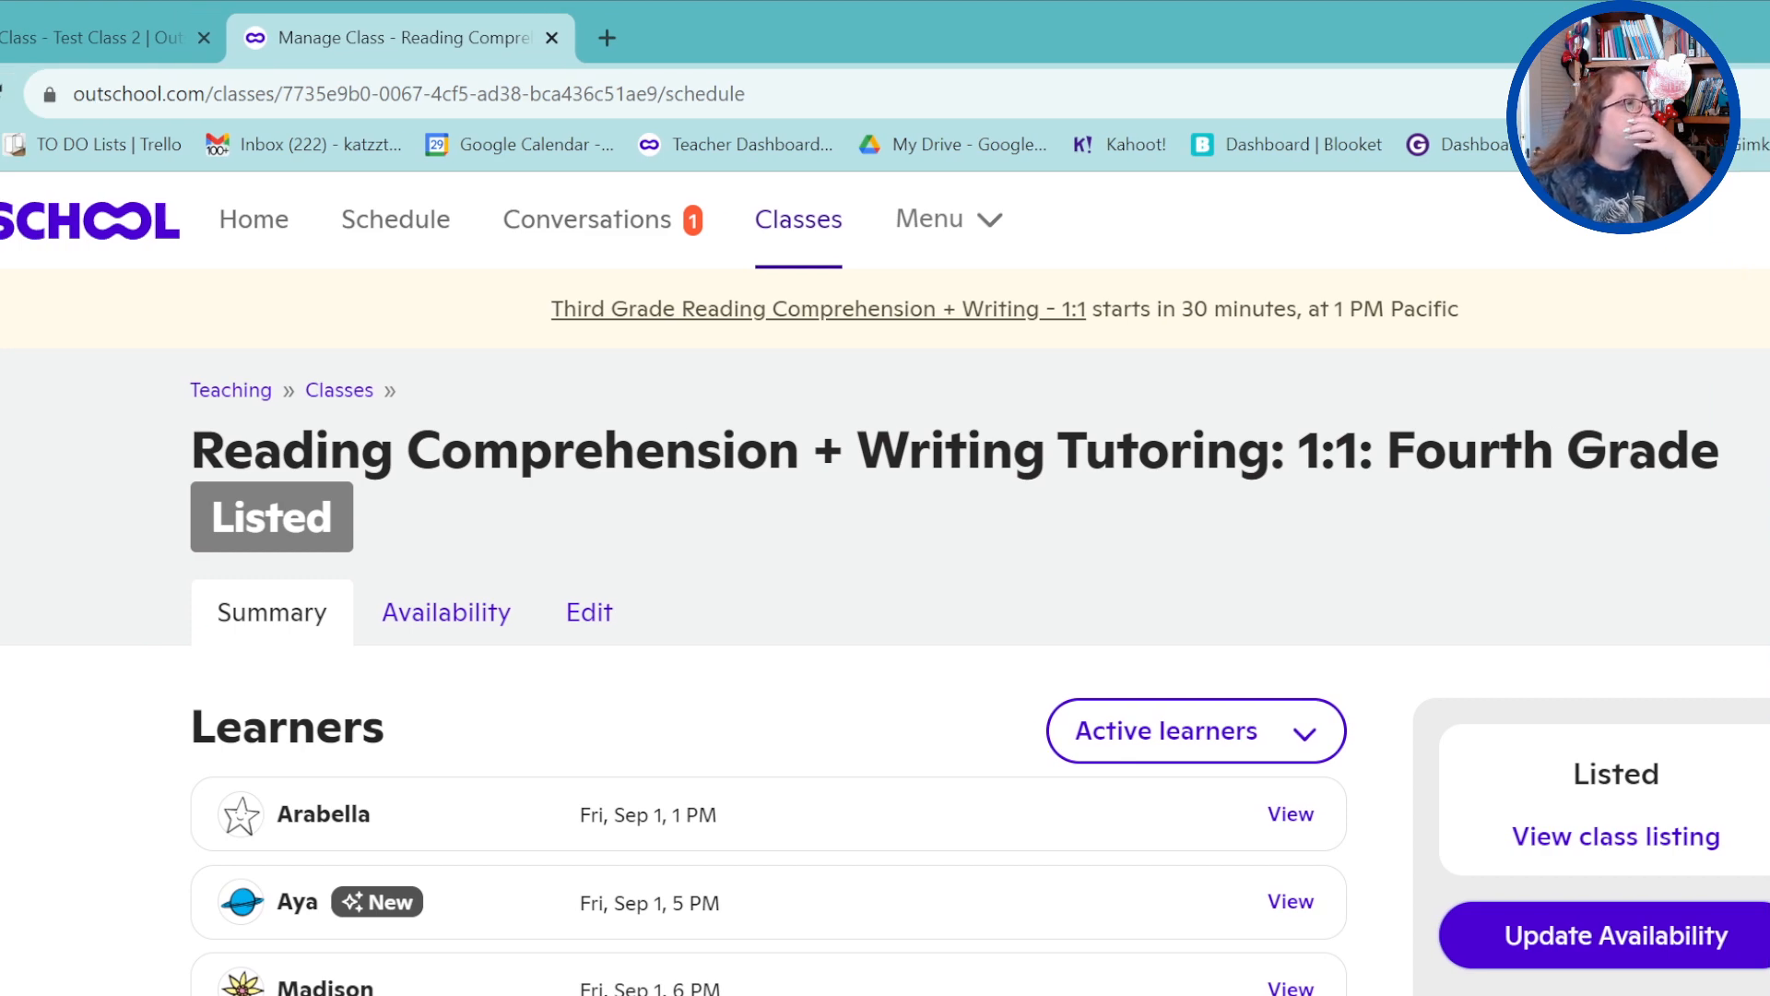
Review the Fourth Grade class's active learners and parent schedule requests
{"action": "scroll", "coordinate": [885, 581], "scroll_direction": "down", "scroll_amount": 6}
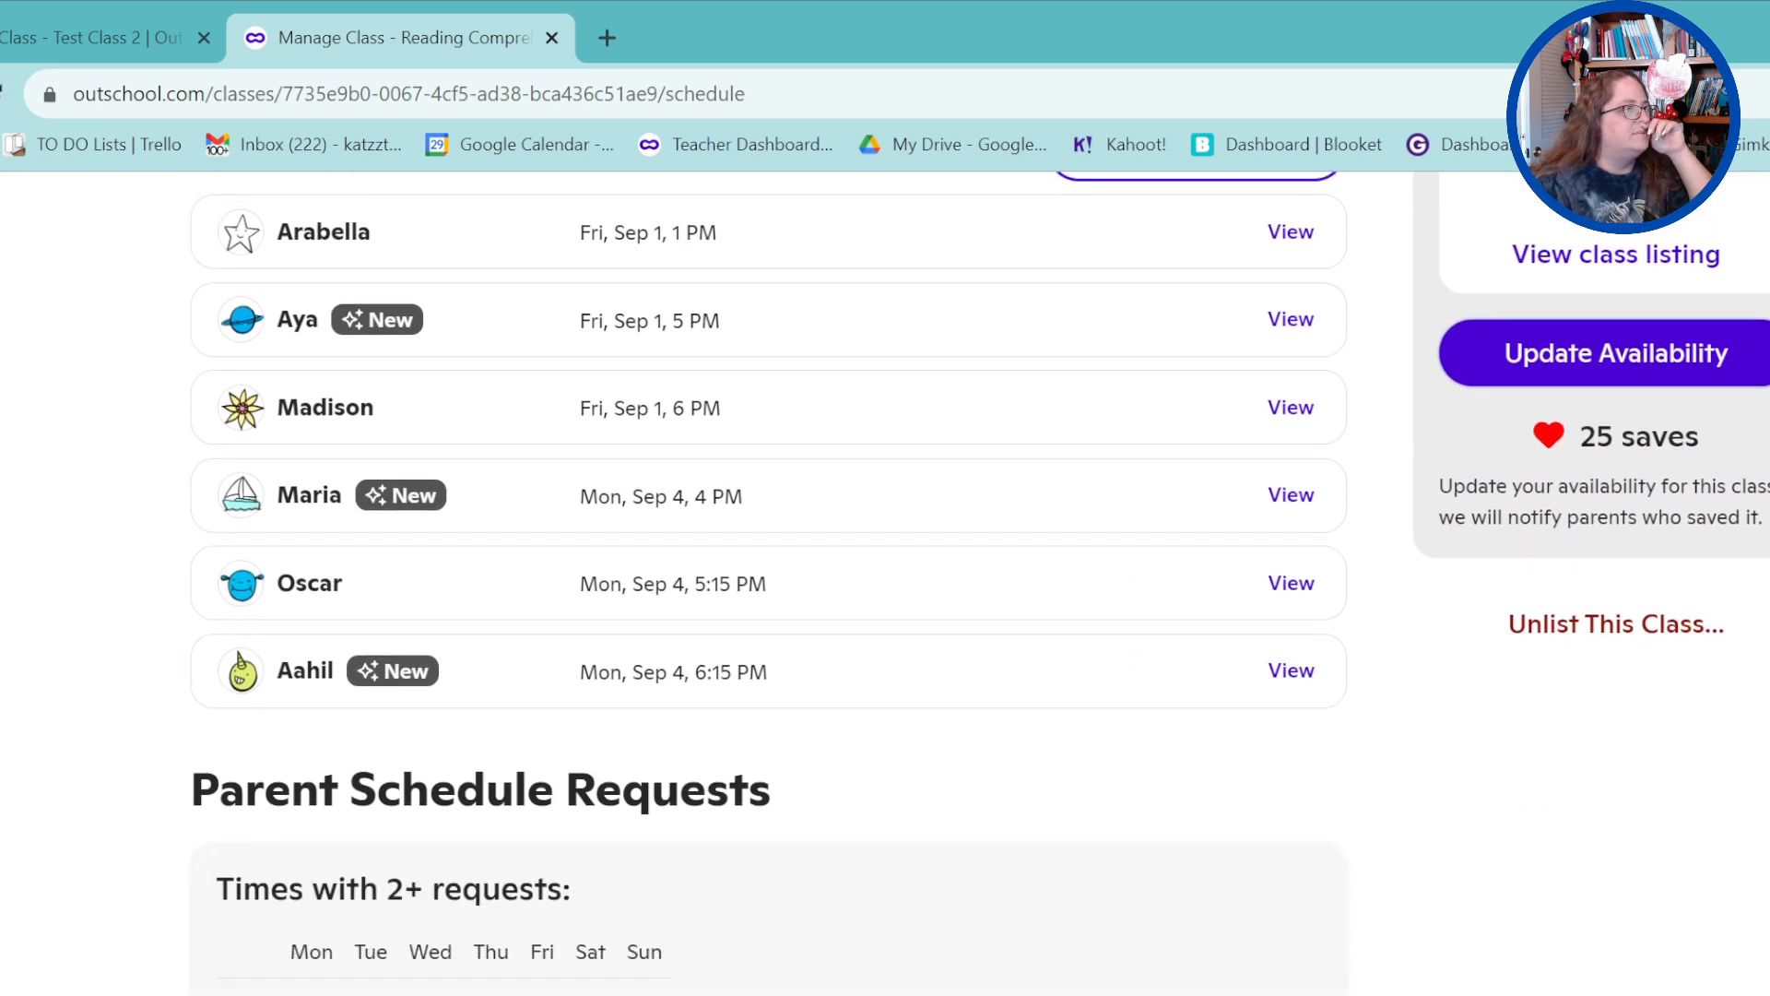
{"action": "scroll", "coordinate": [769, 581], "scroll_direction": "down", "scroll_amount": 5}
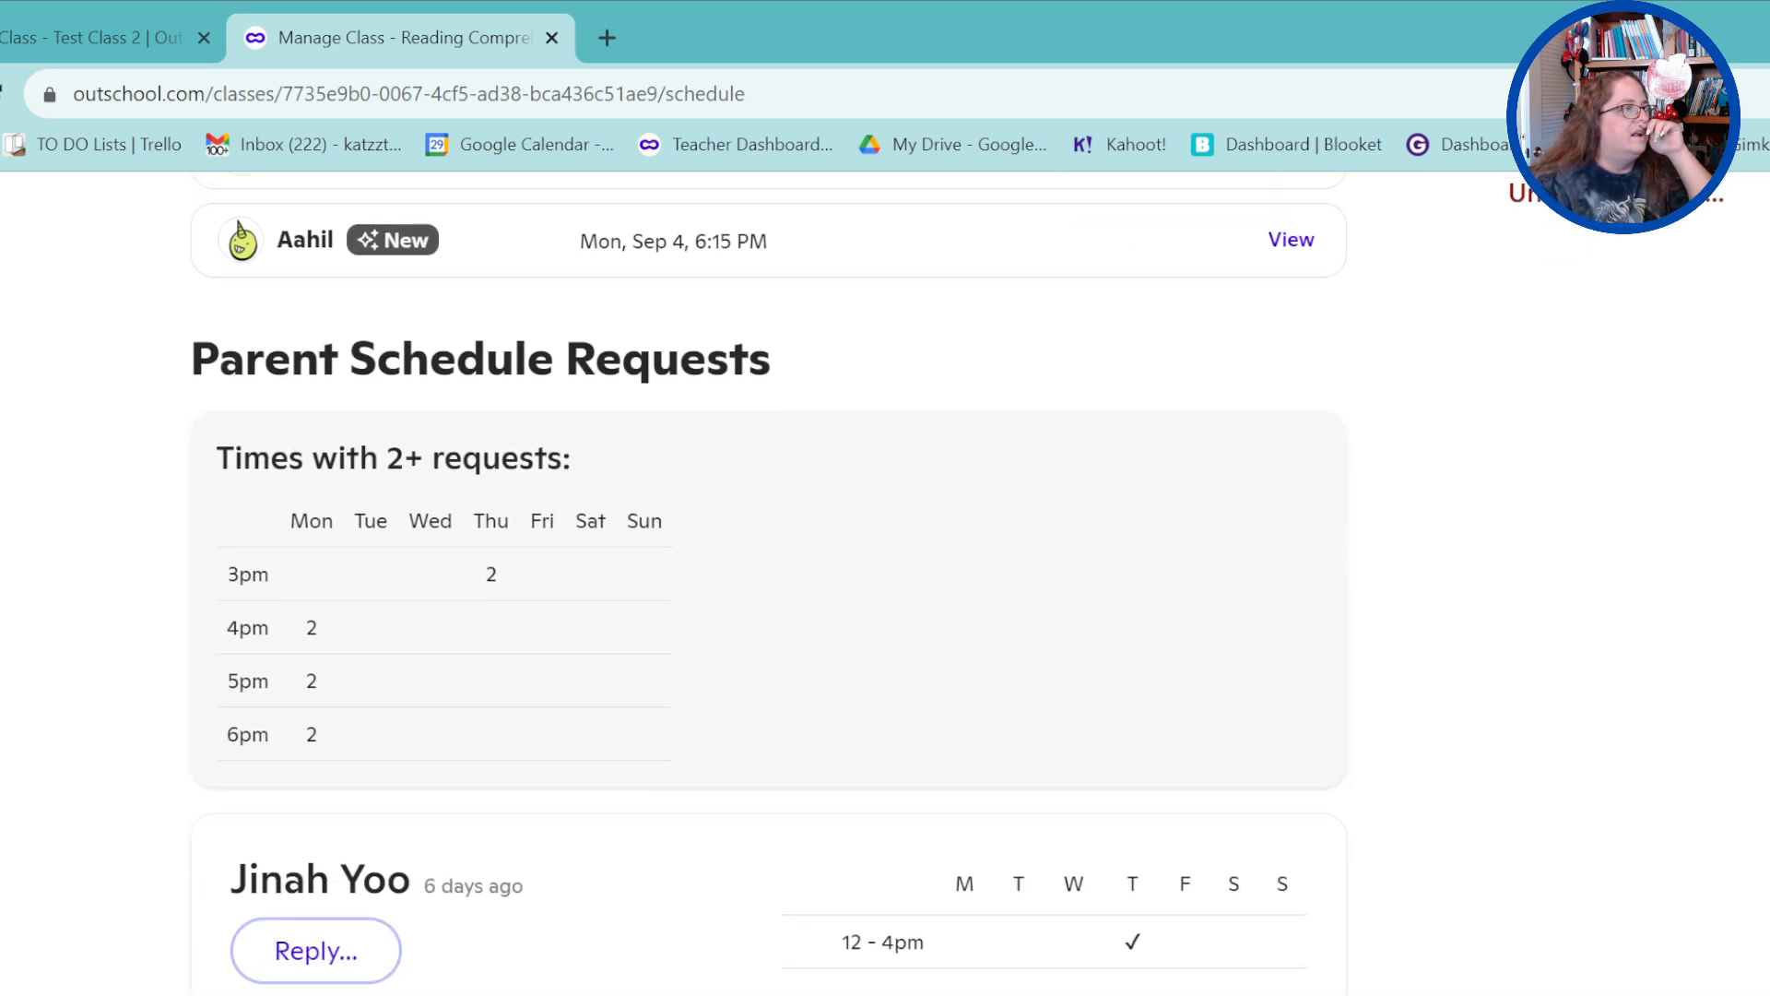
{"action": "scroll", "coordinate": [770, 581], "scroll_direction": "up", "scroll_amount": 6}
{"action": "scroll", "coordinate": [885, 581], "scroll_direction": "up", "scroll_amount": 5}
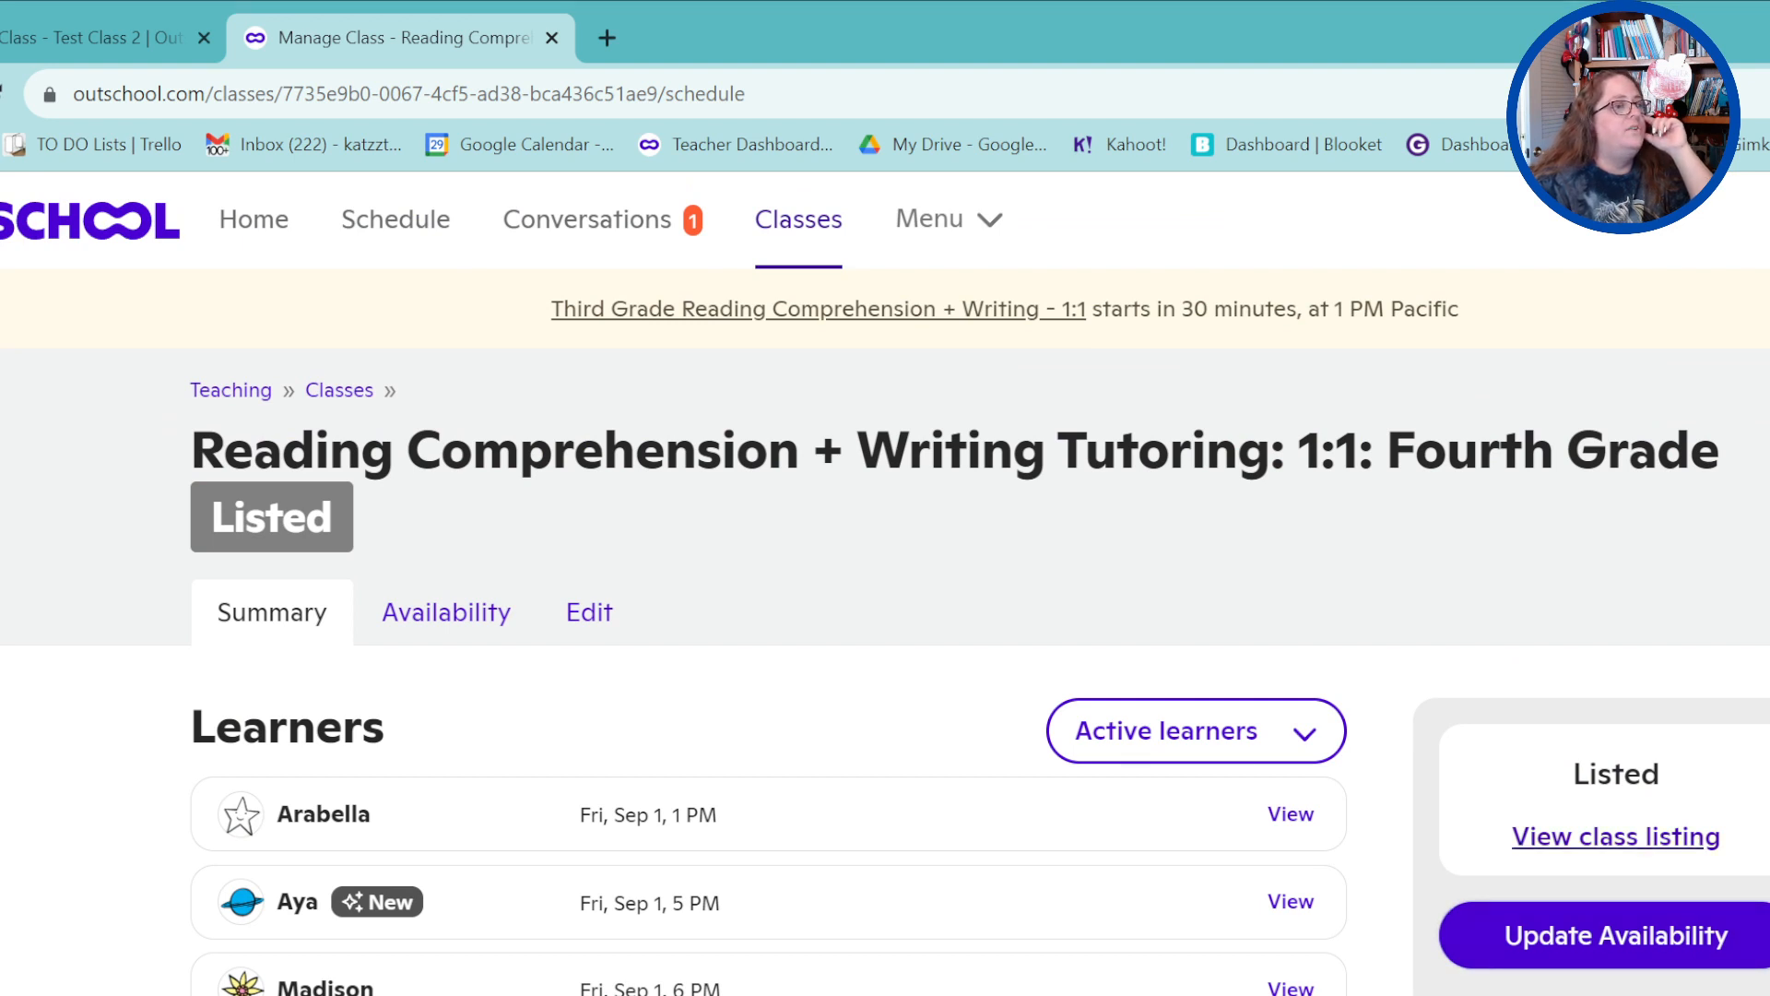
Open the class listing separately and check the bookable start times for September 15, 18 and 11 and October 27, 2023
{"action": "left_click", "coordinate": [1671, 862], "text": "ctrl"}
{"action": "left_click", "coordinate": [699, 40]}
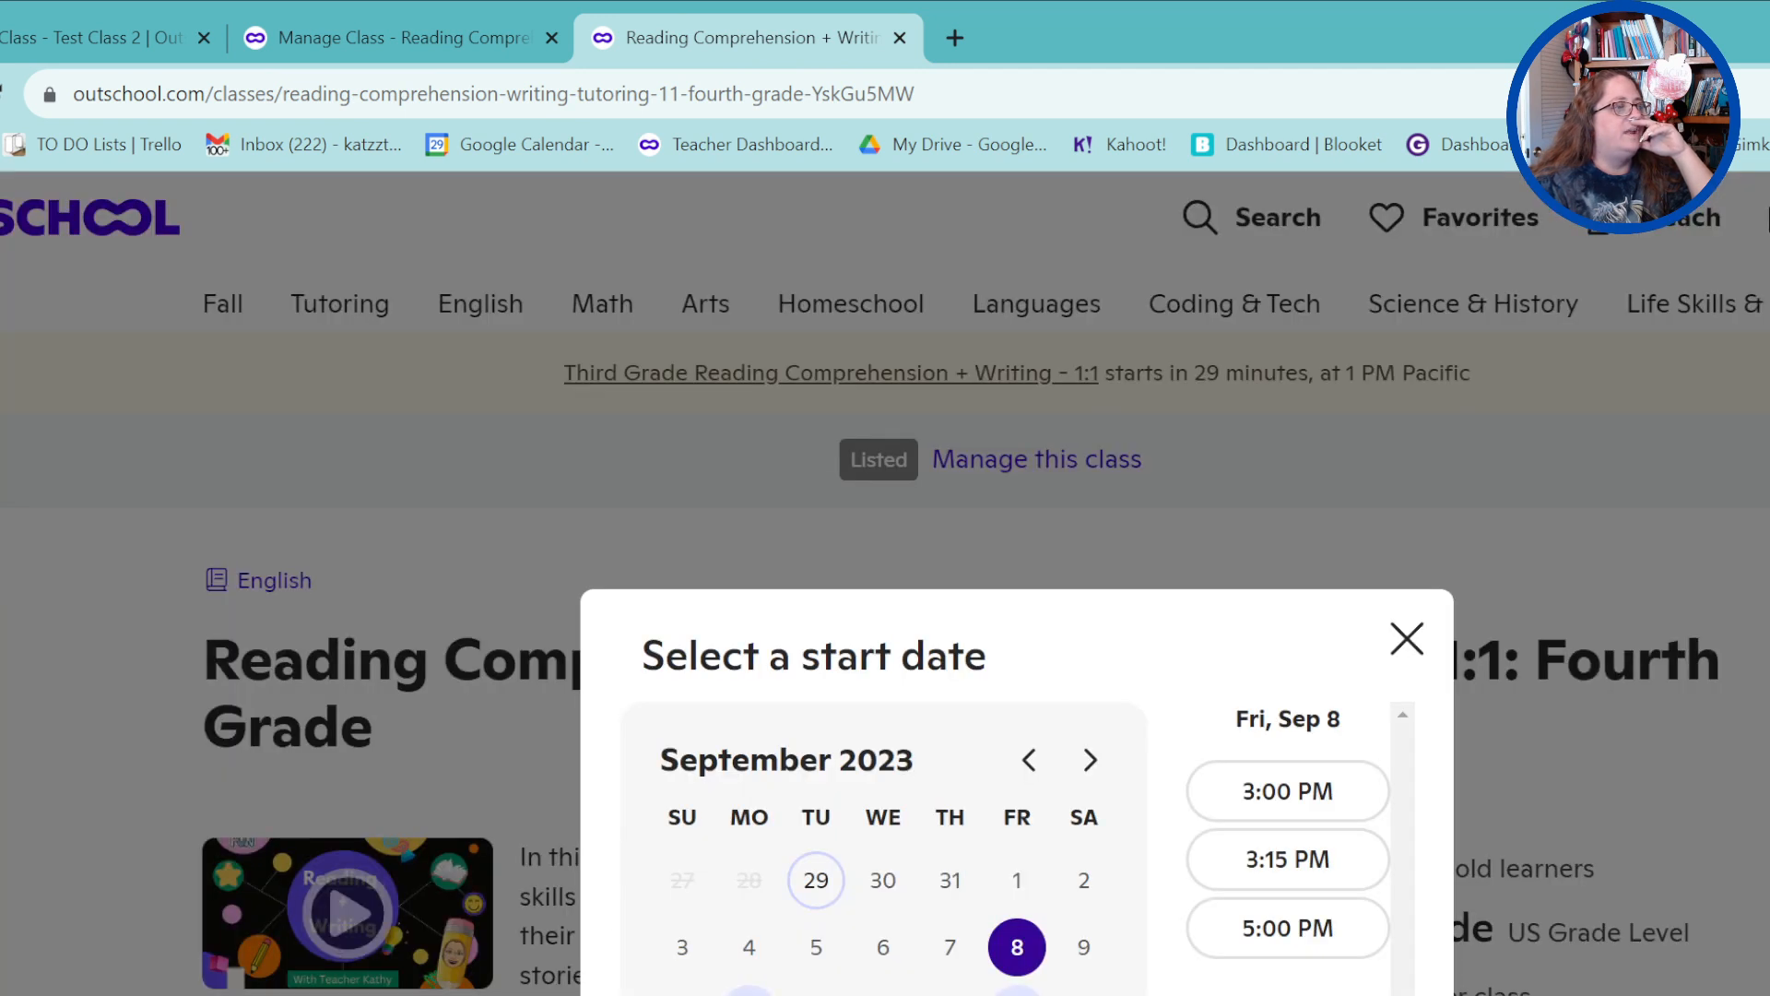
{"action": "left_click", "coordinate": [1017, 992]}
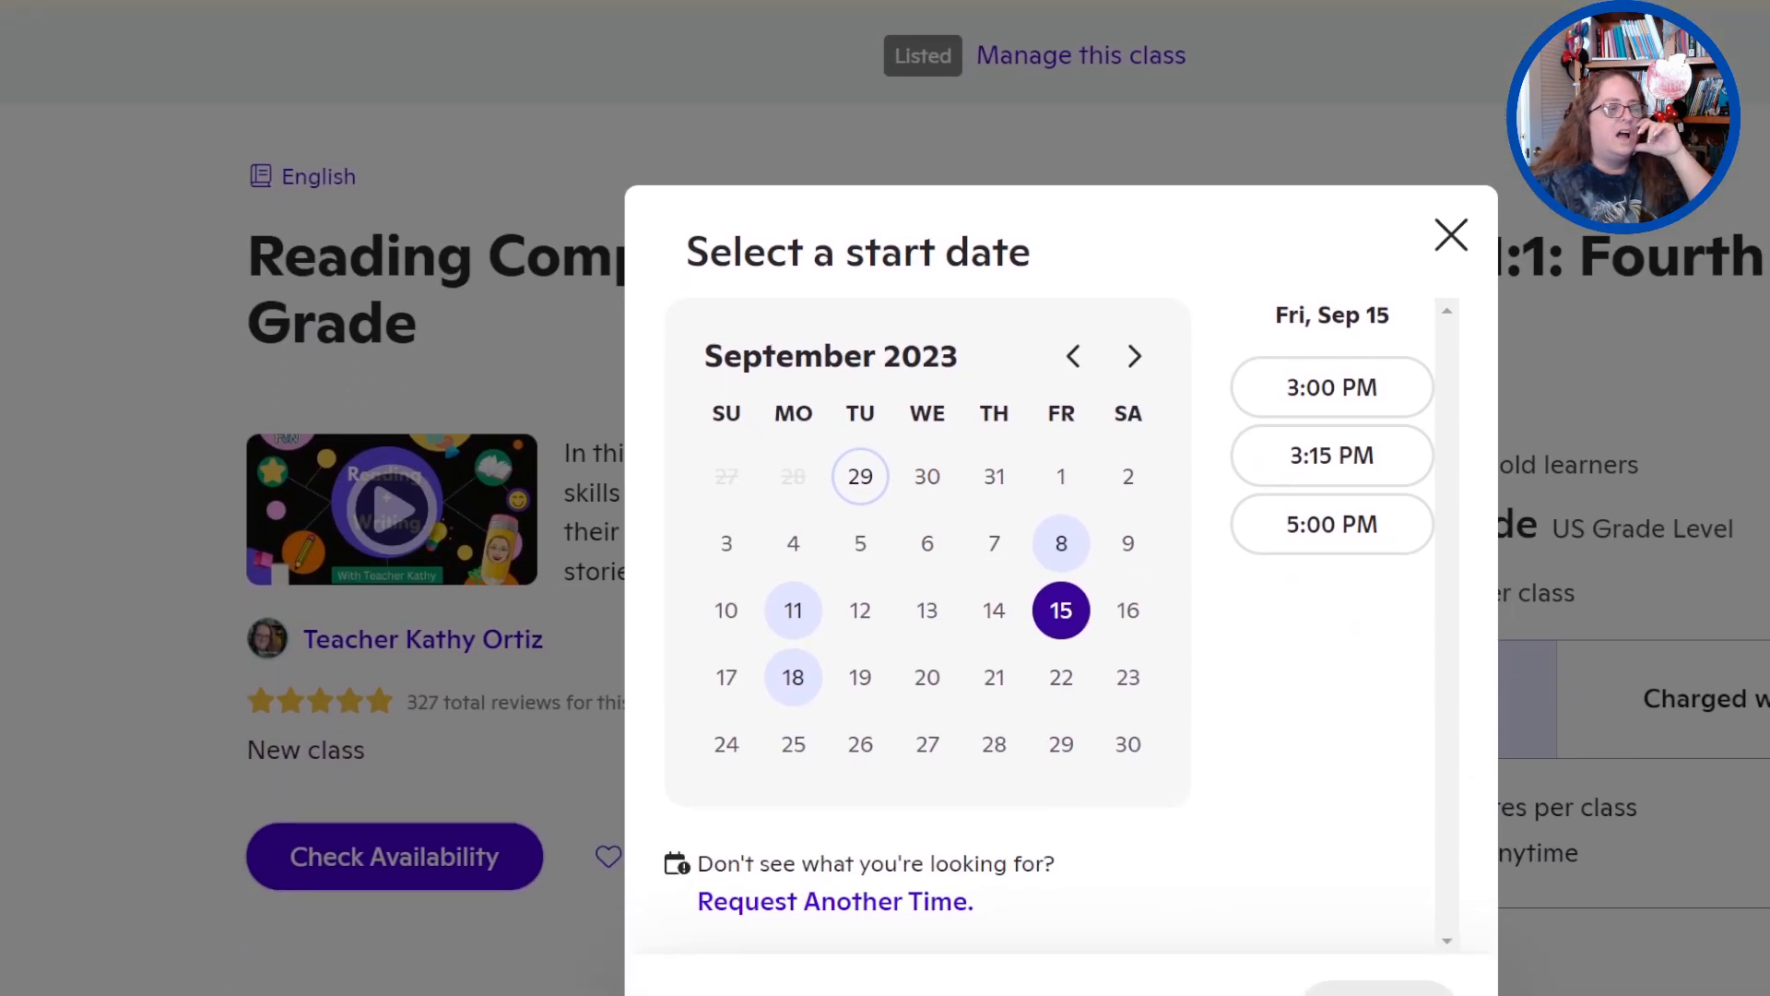
{"action": "left_click", "coordinate": [793, 677]}
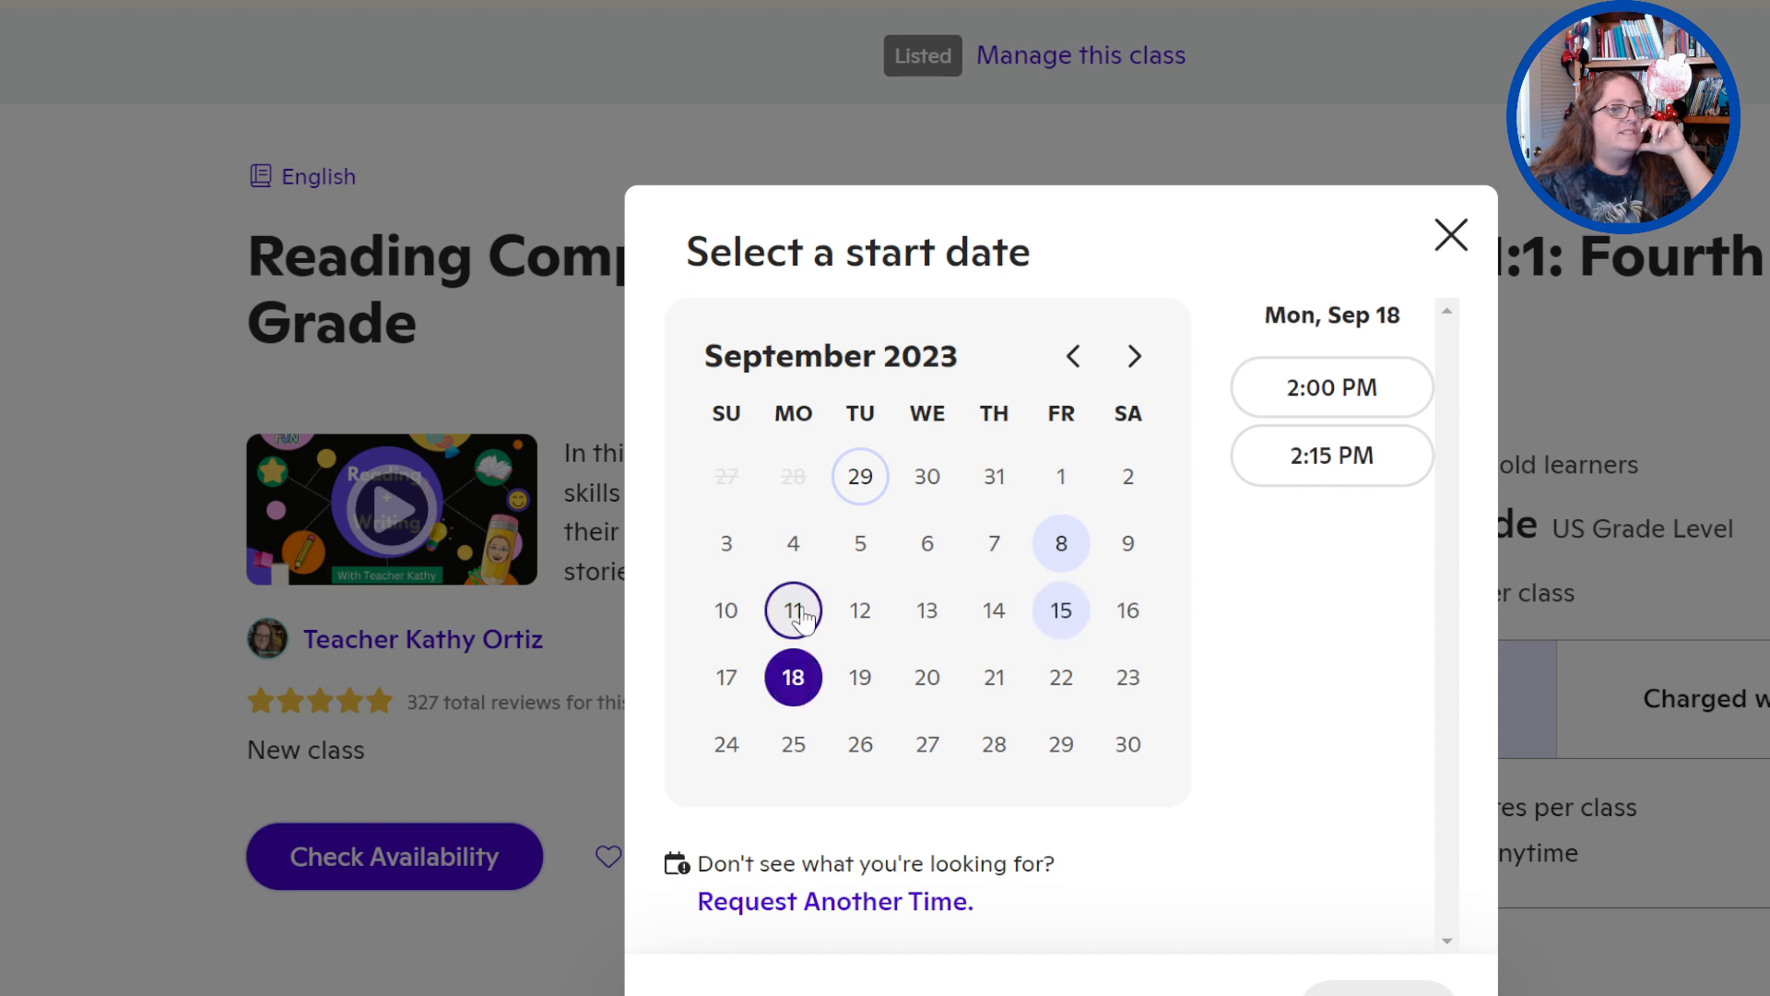
{"action": "left_click", "coordinate": [798, 616]}
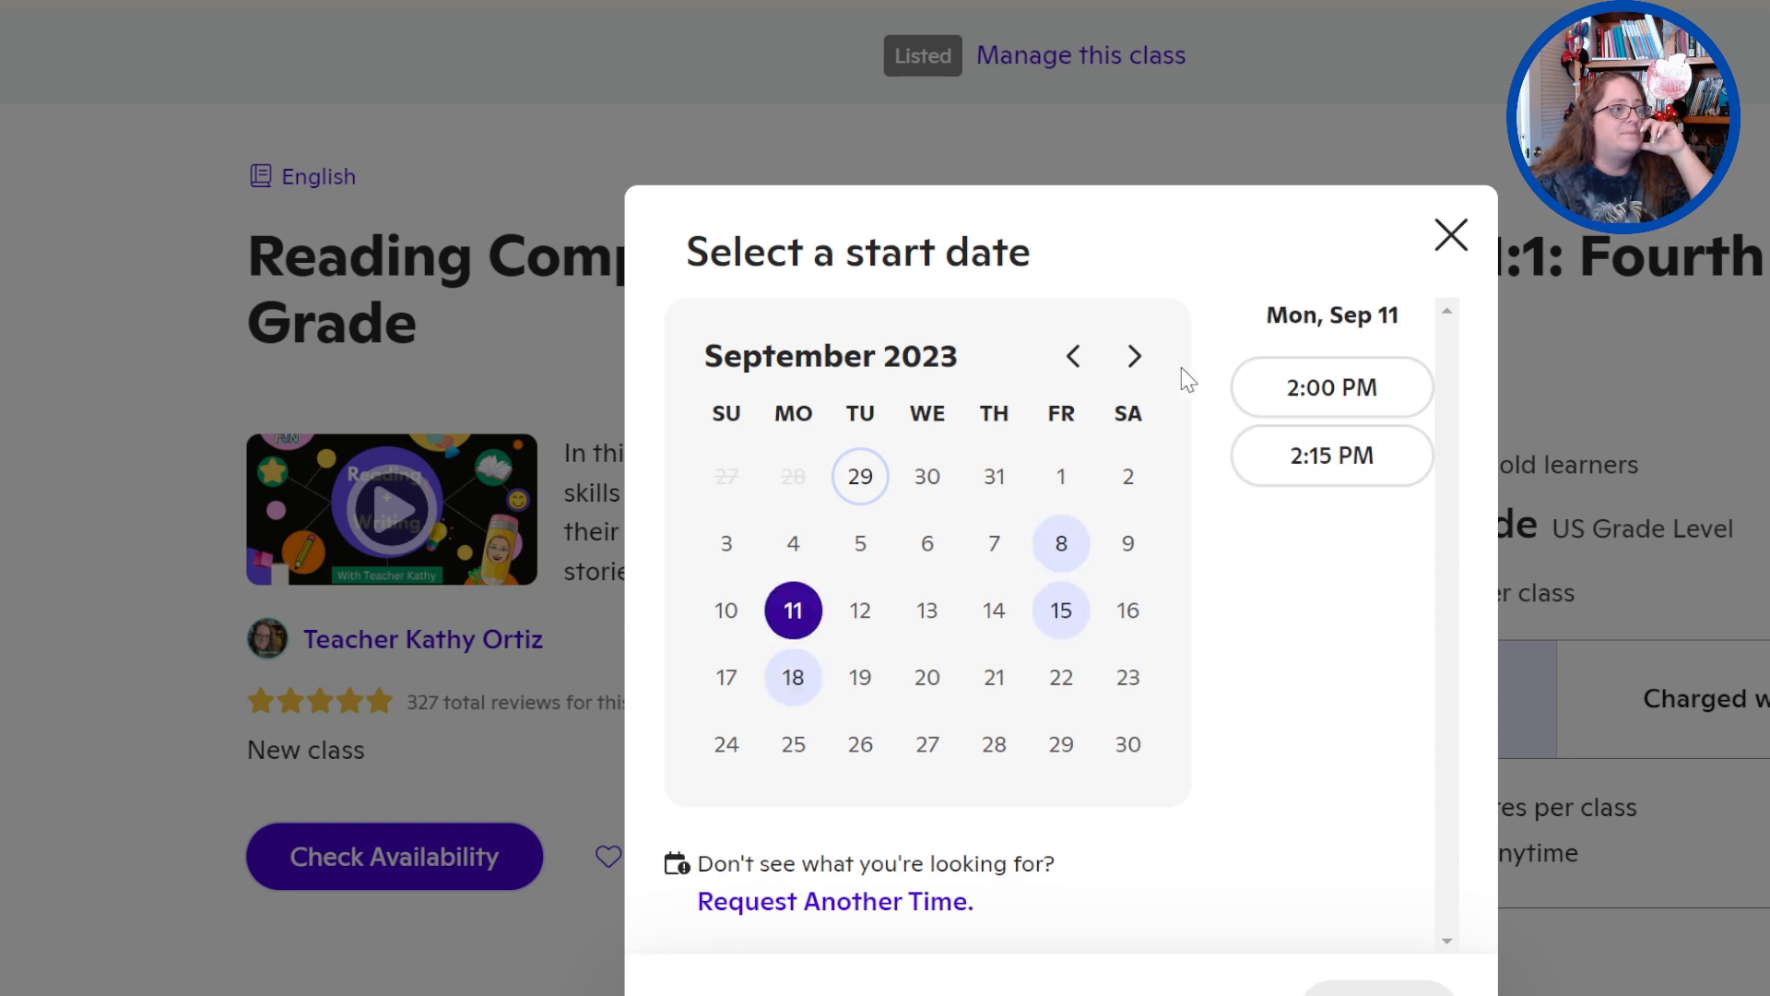
{"action": "left_click", "coordinate": [1134, 355]}
{"action": "left_click", "coordinate": [1063, 680]}
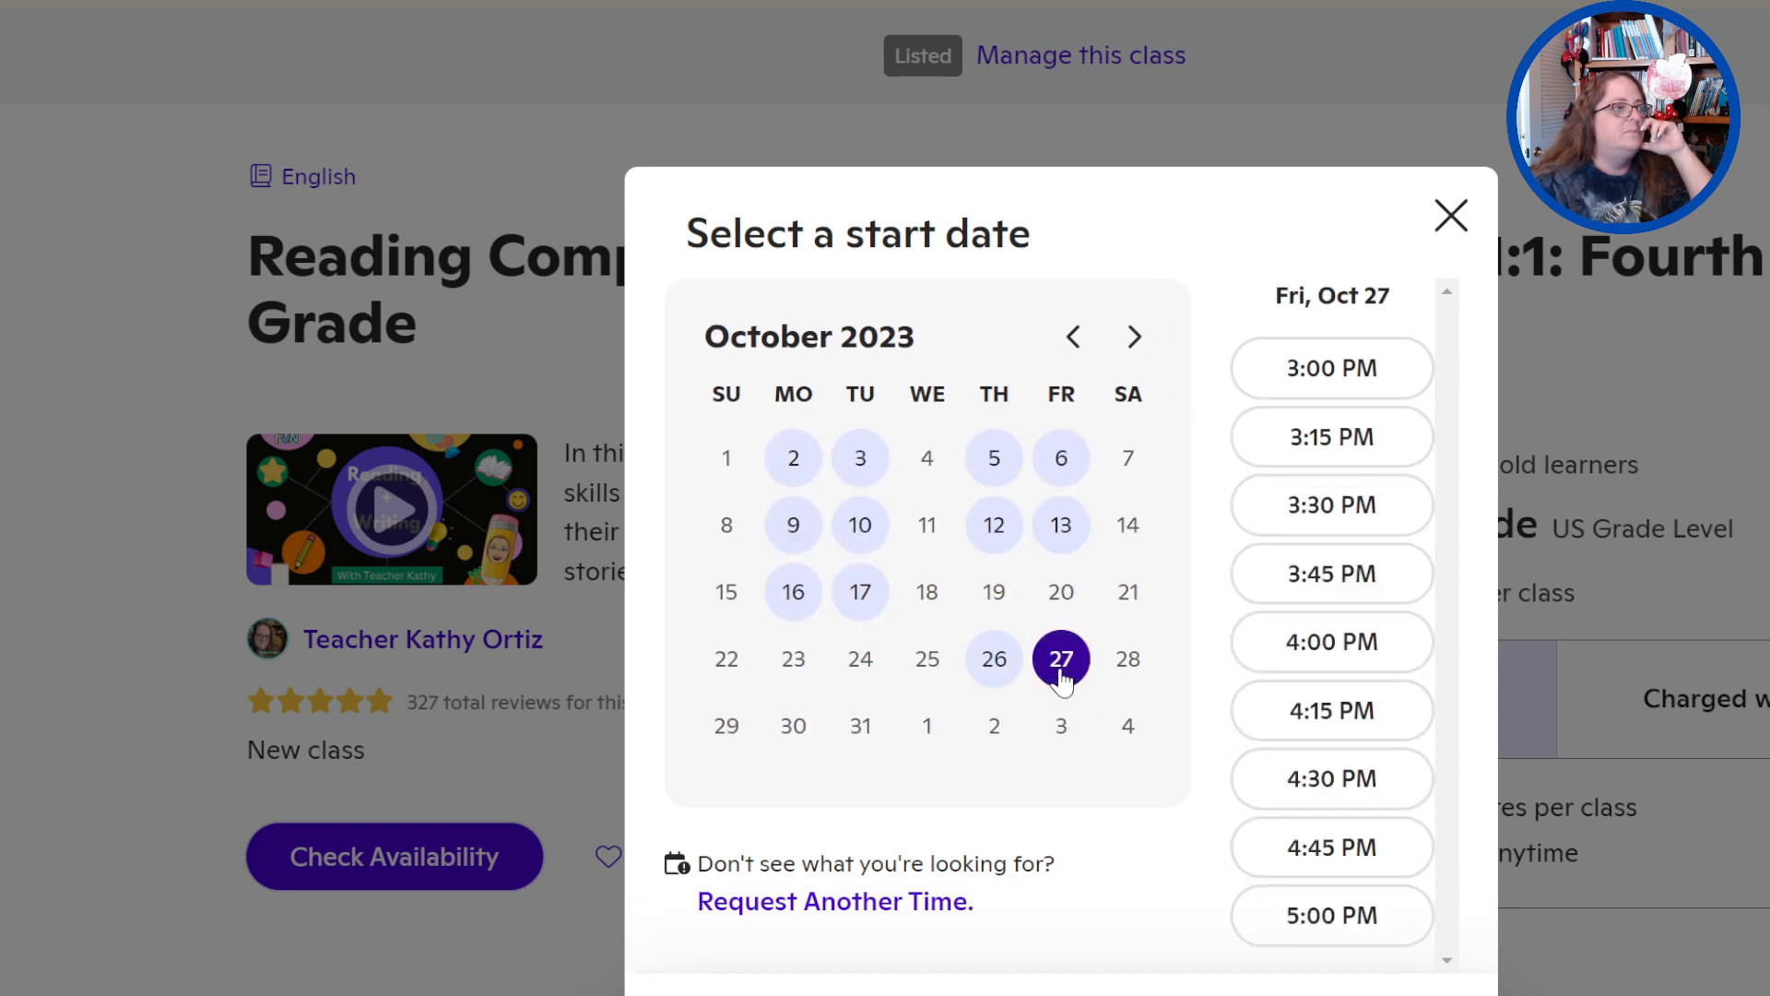
Check the class's bookable start times for October 13, 10 and 17, 2023
{"action": "left_click", "coordinate": [1063, 530]}
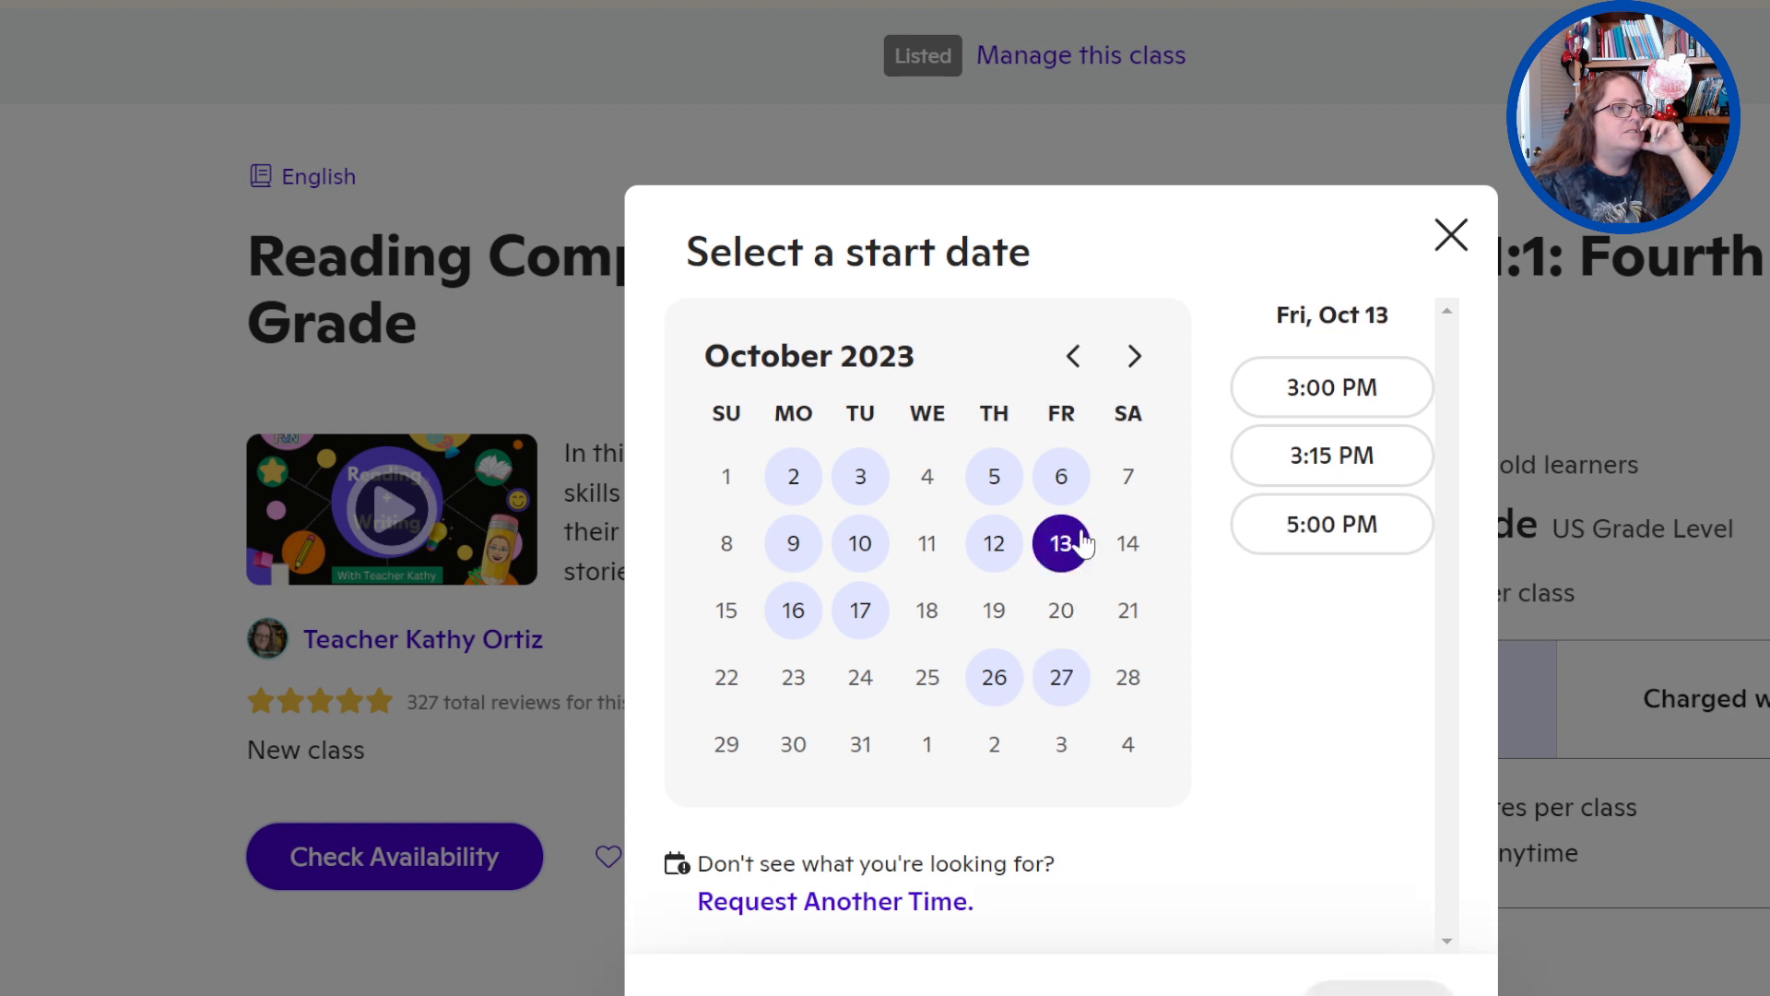
{"action": "left_click", "coordinate": [854, 558]}
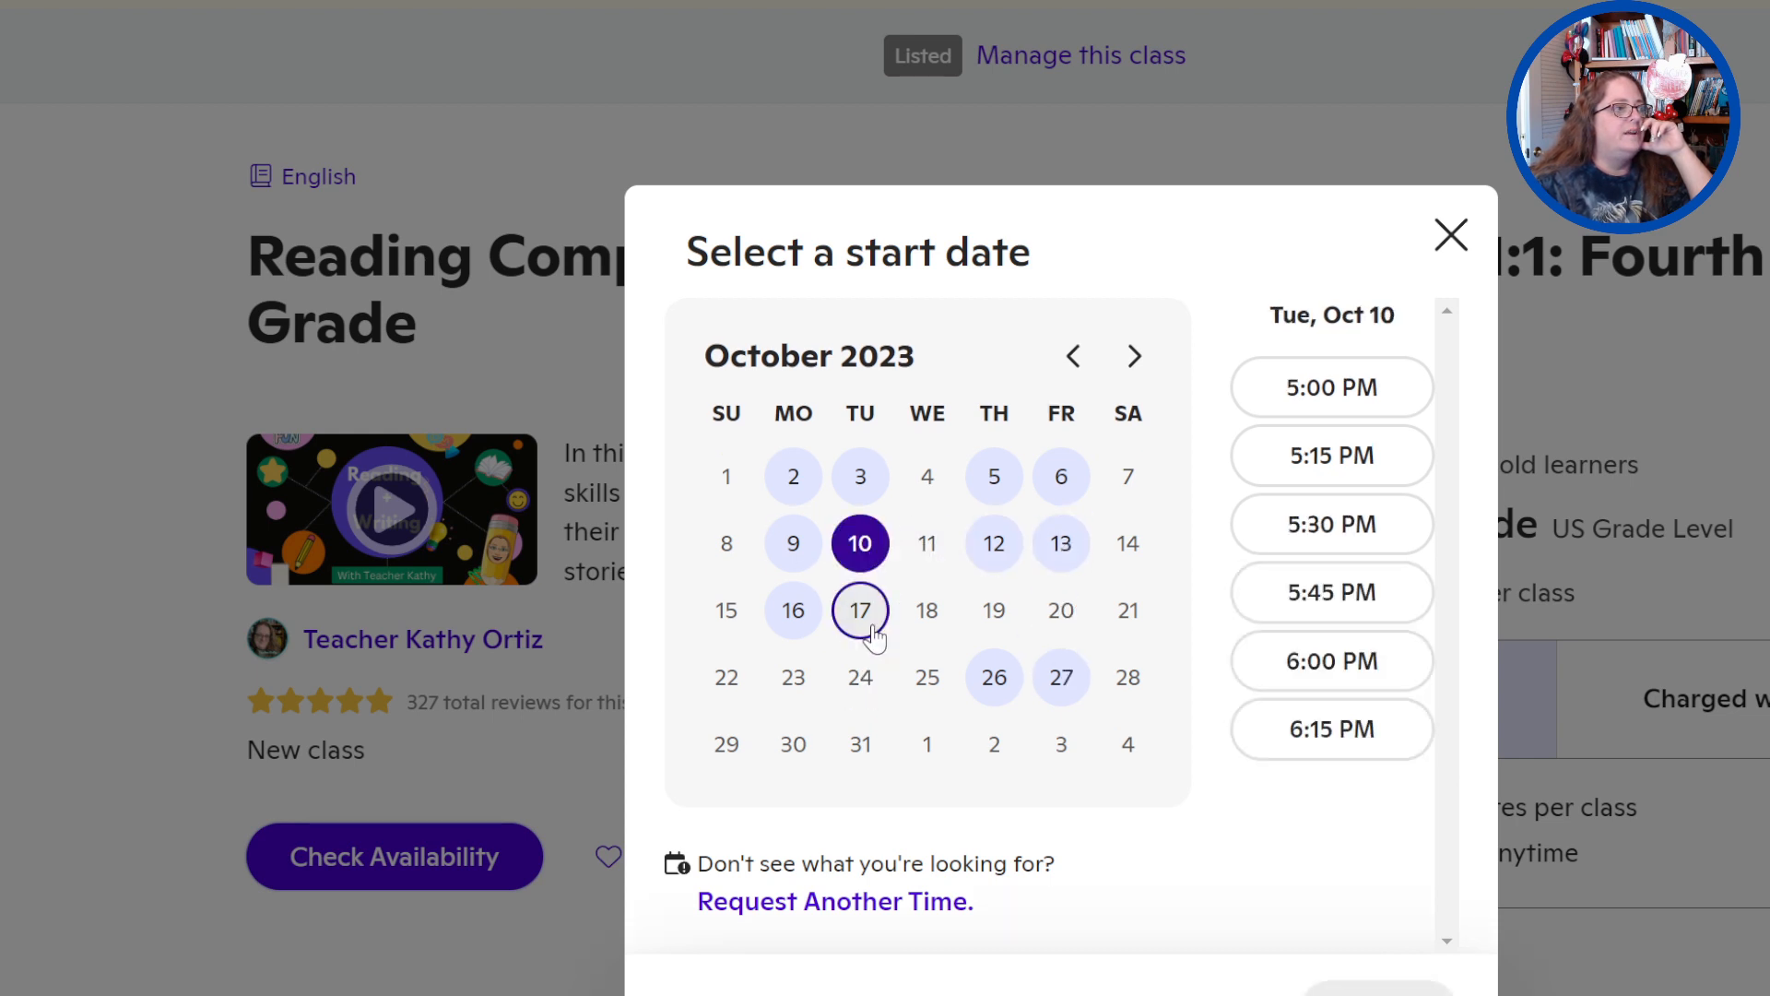
{"action": "left_click", "coordinate": [839, 616]}
Preview a weekly booking starting Monday, October 16 at 2:15 PM through its meeting dates and payment summary, and close it without enrolling
{"action": "left_click", "coordinate": [804, 616]}
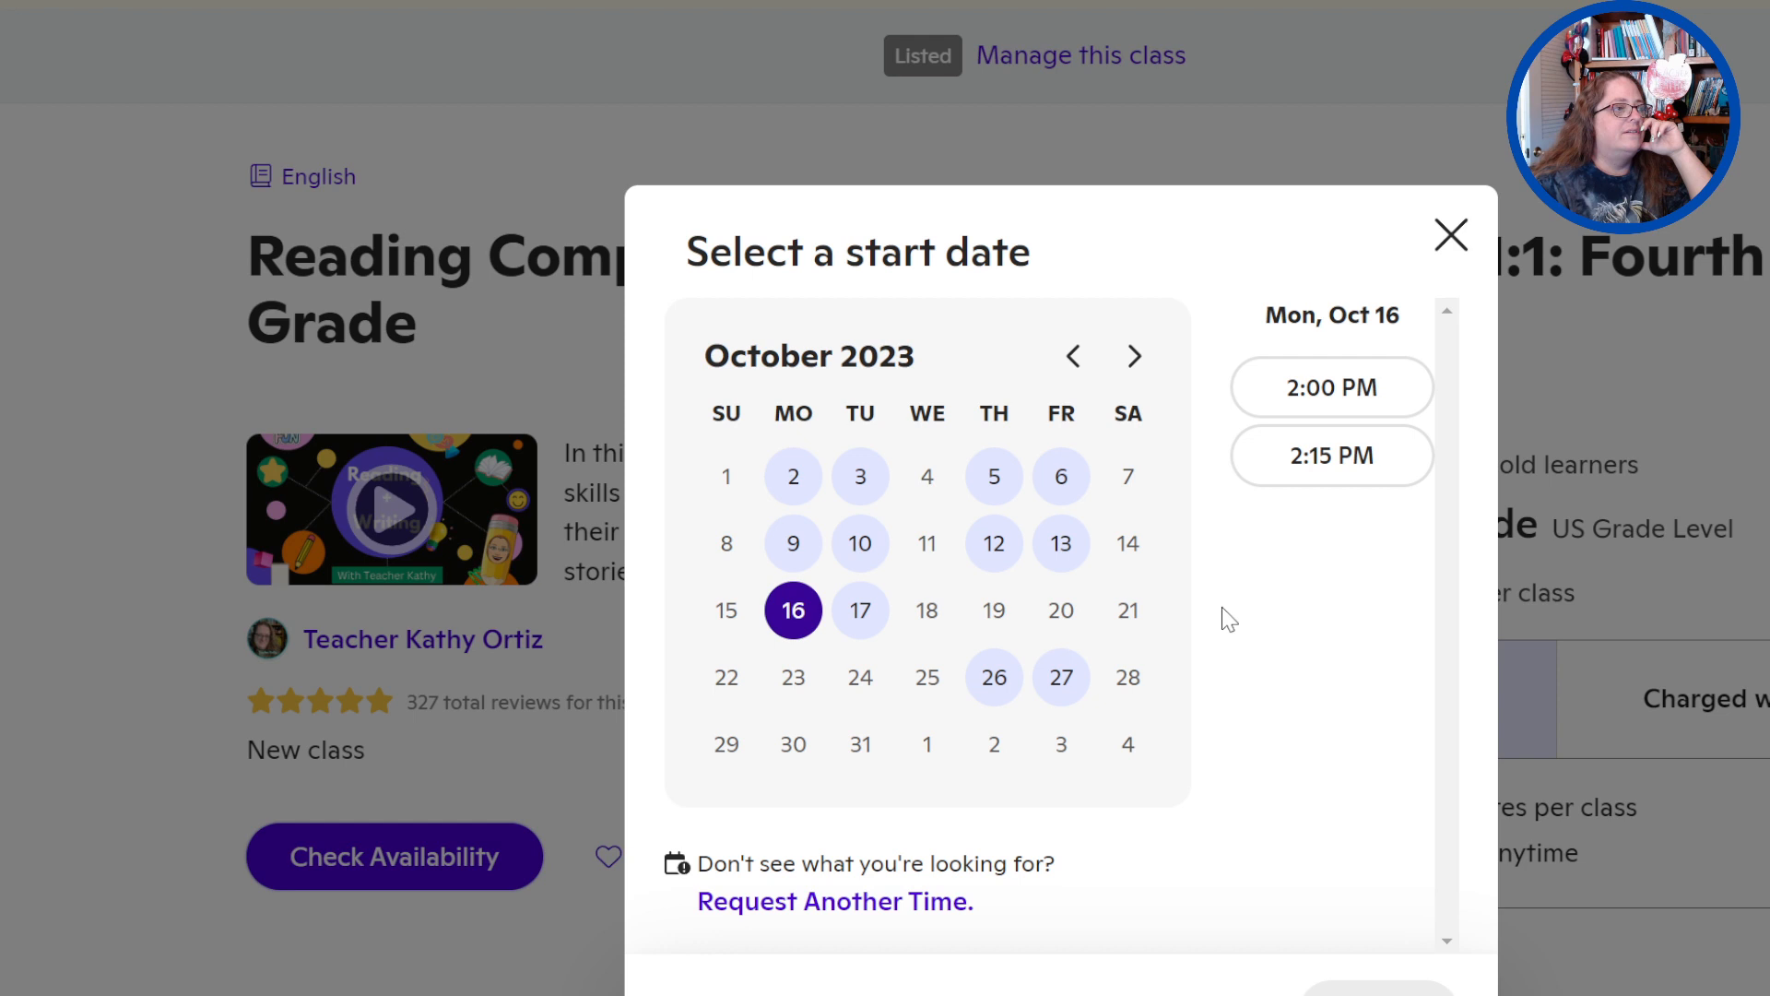
{"action": "left_click", "coordinate": [1295, 458]}
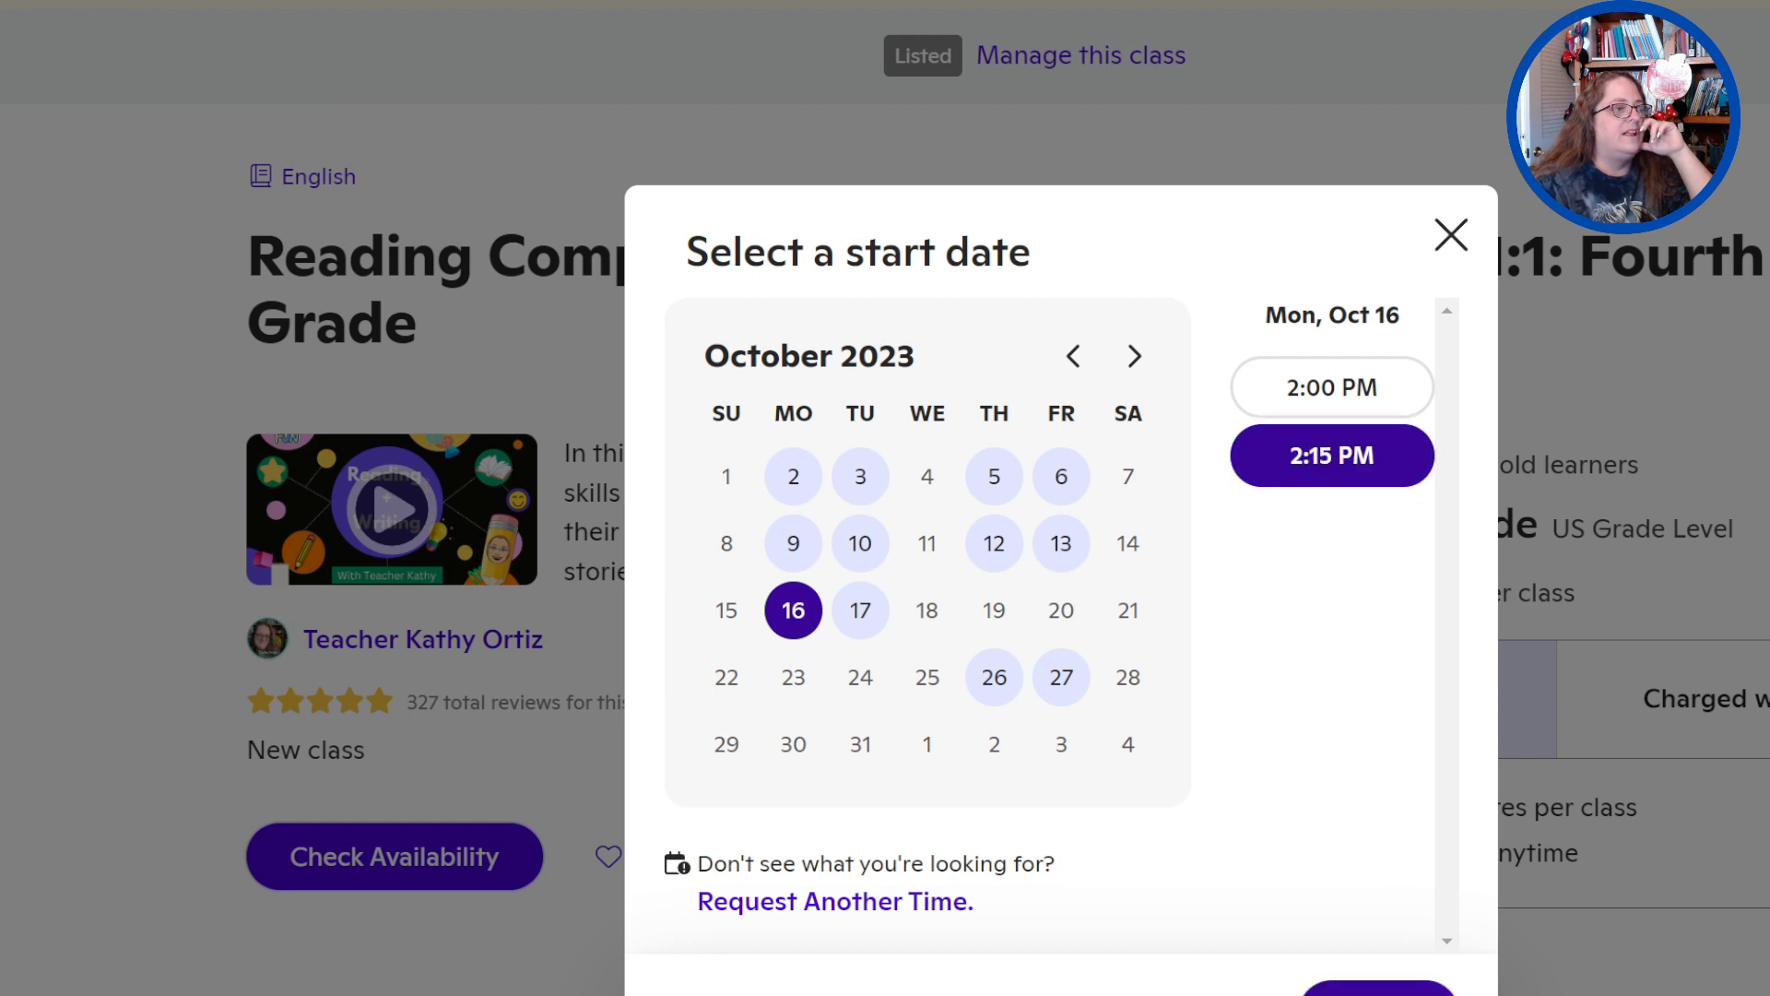
{"action": "left_click", "coordinate": [1378, 989]}
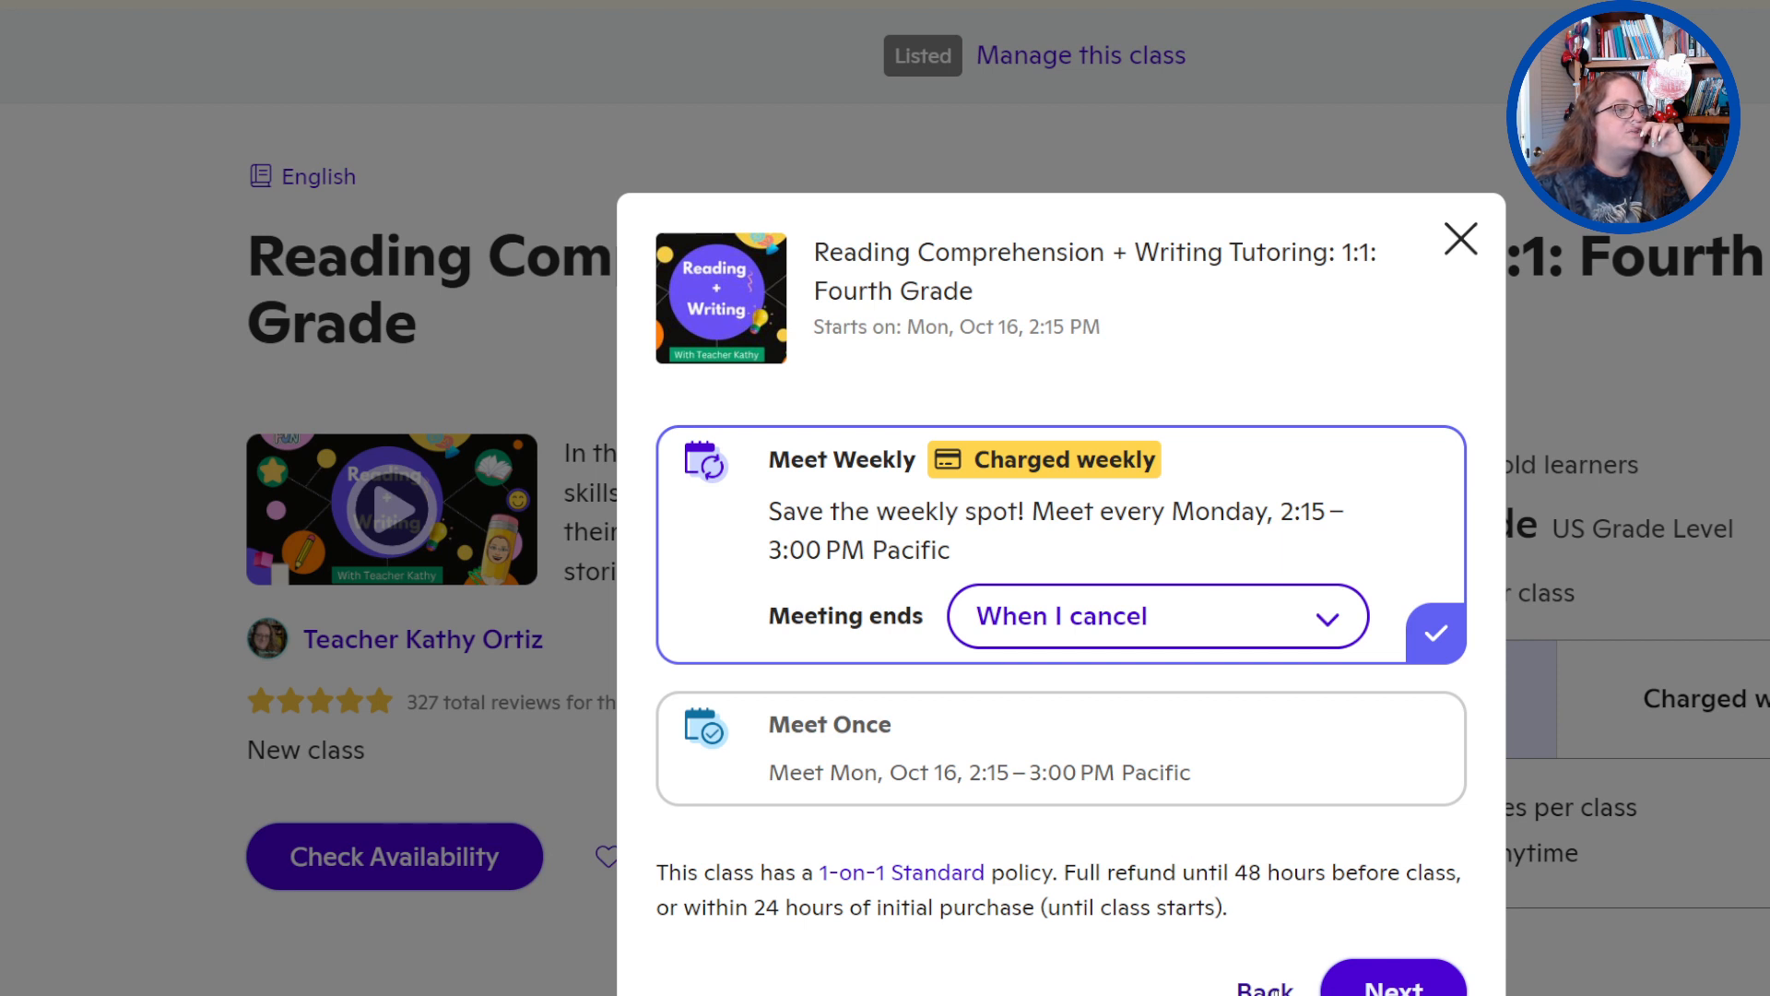
{"action": "left_click", "coordinate": [1397, 985]}
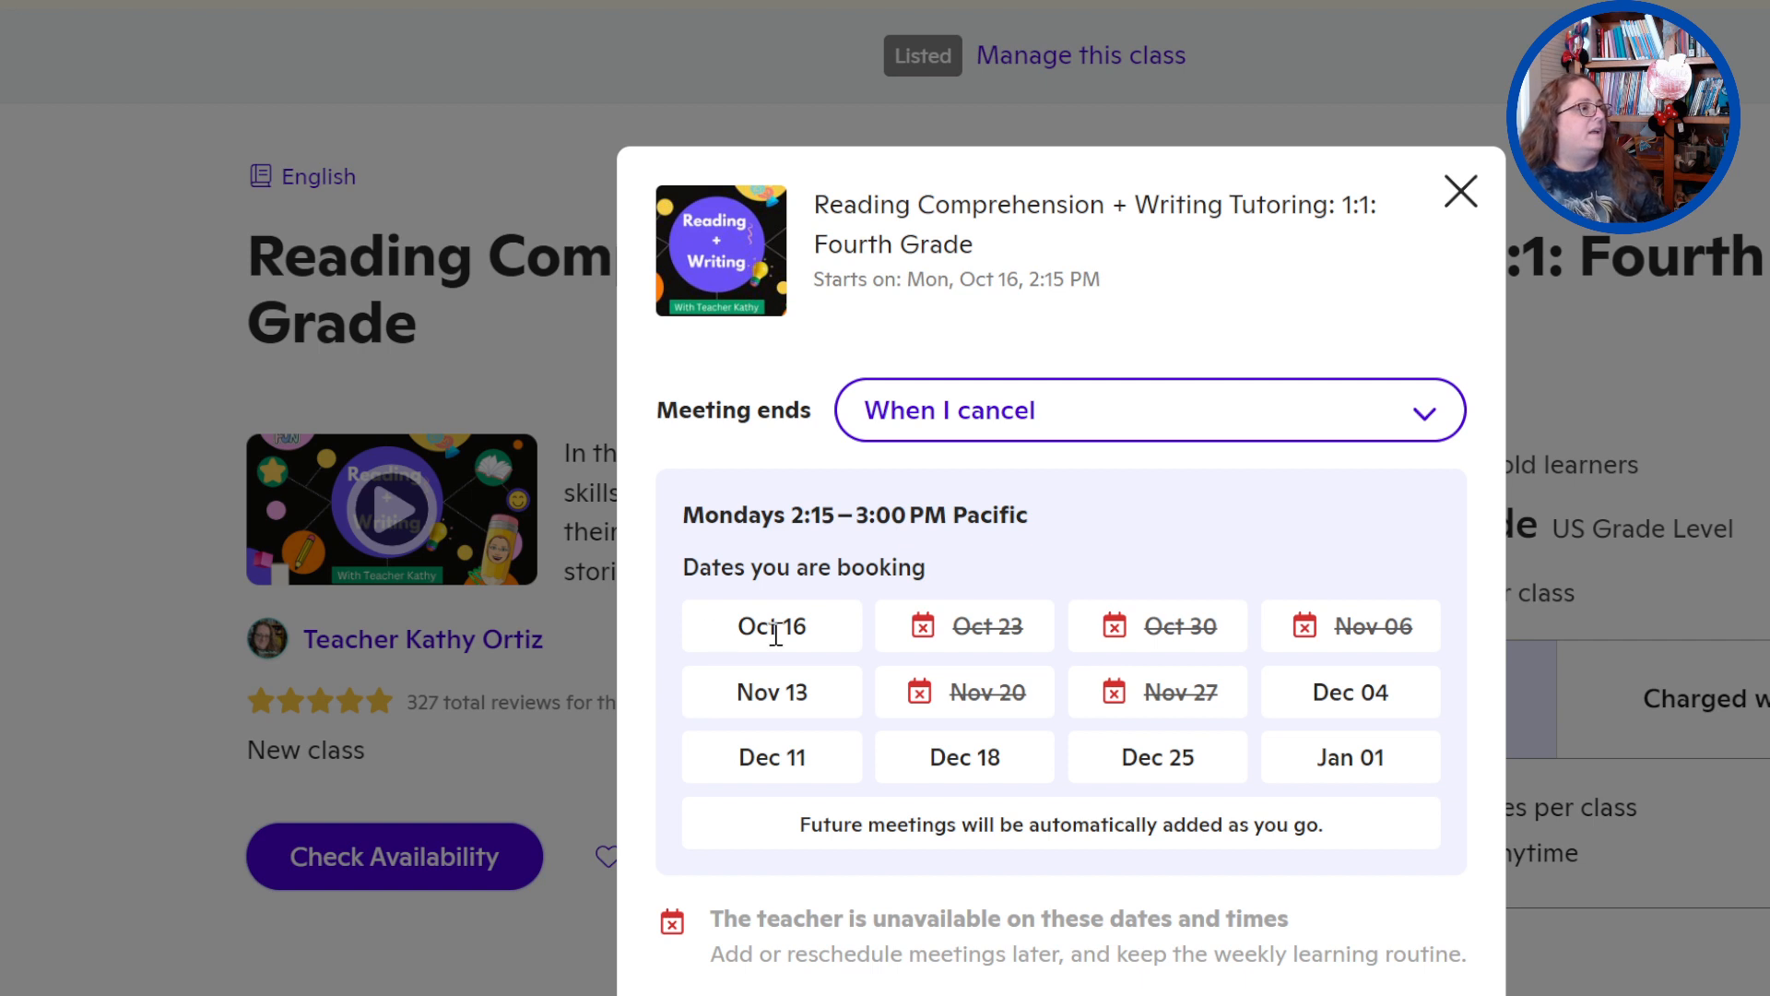
{"action": "scroll", "coordinate": [1194, 841], "scroll_direction": "down", "scroll_amount": 5}
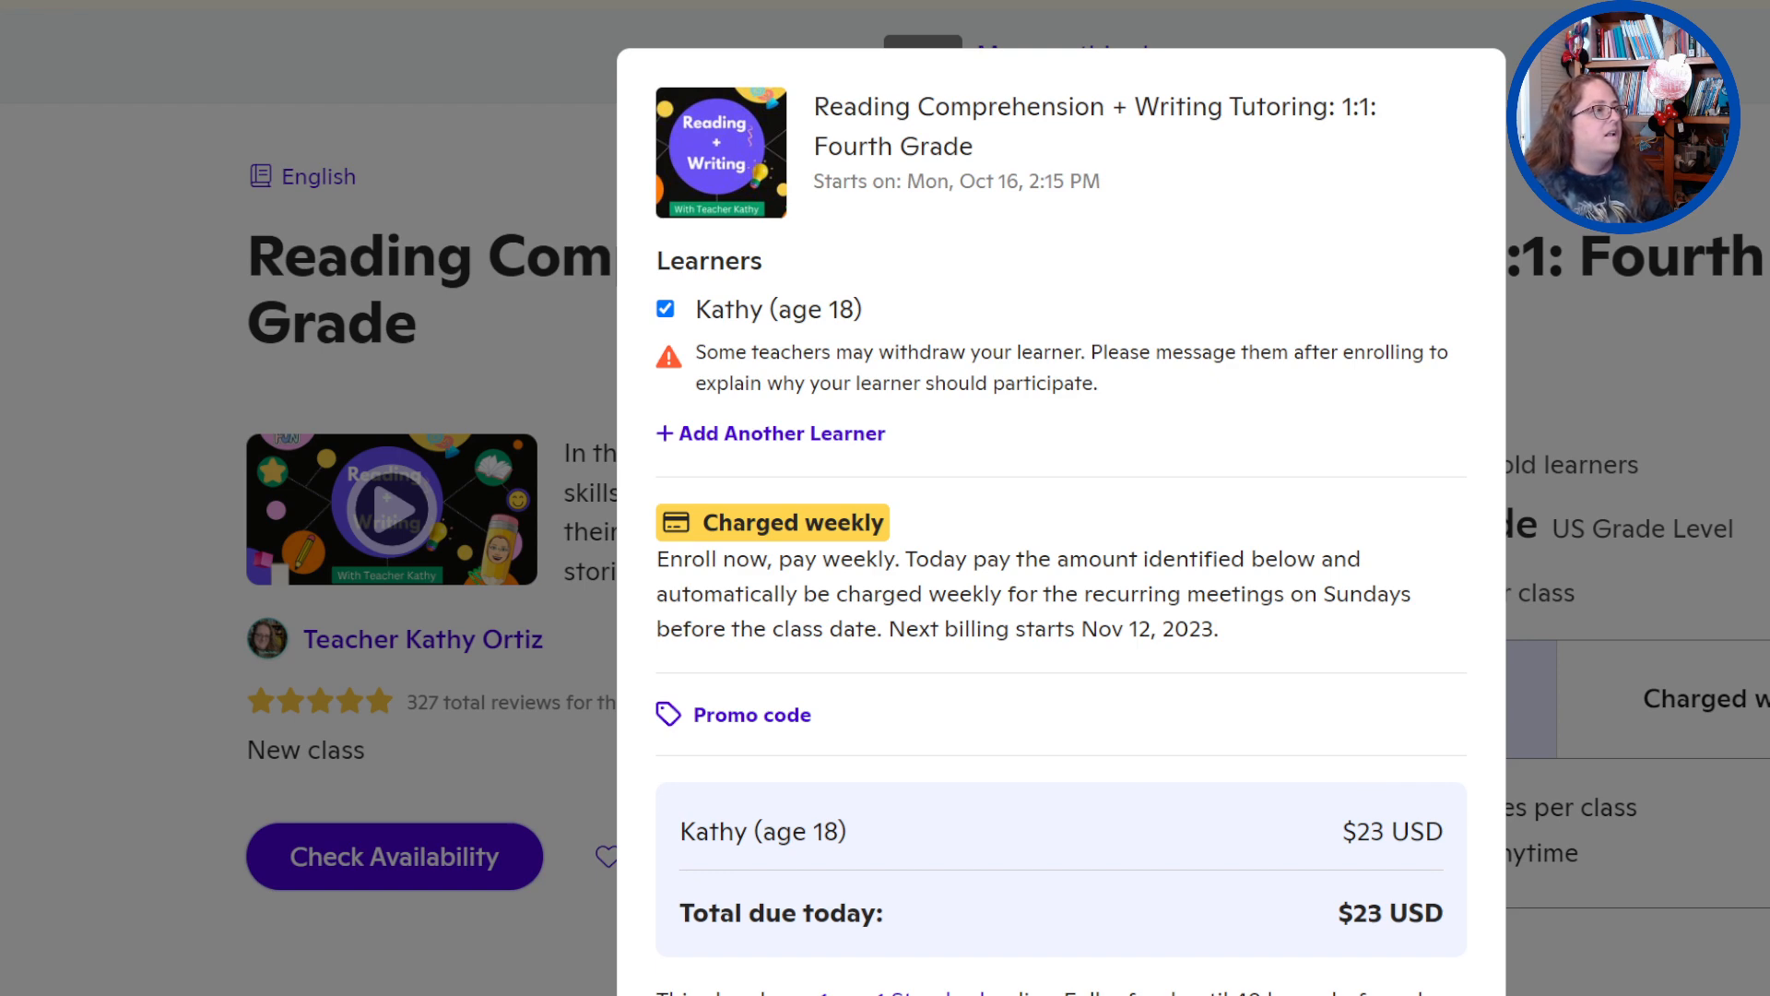
{"action": "left_click", "coordinate": [1264, 987]}
{"action": "left_click", "coordinate": [1460, 239]}
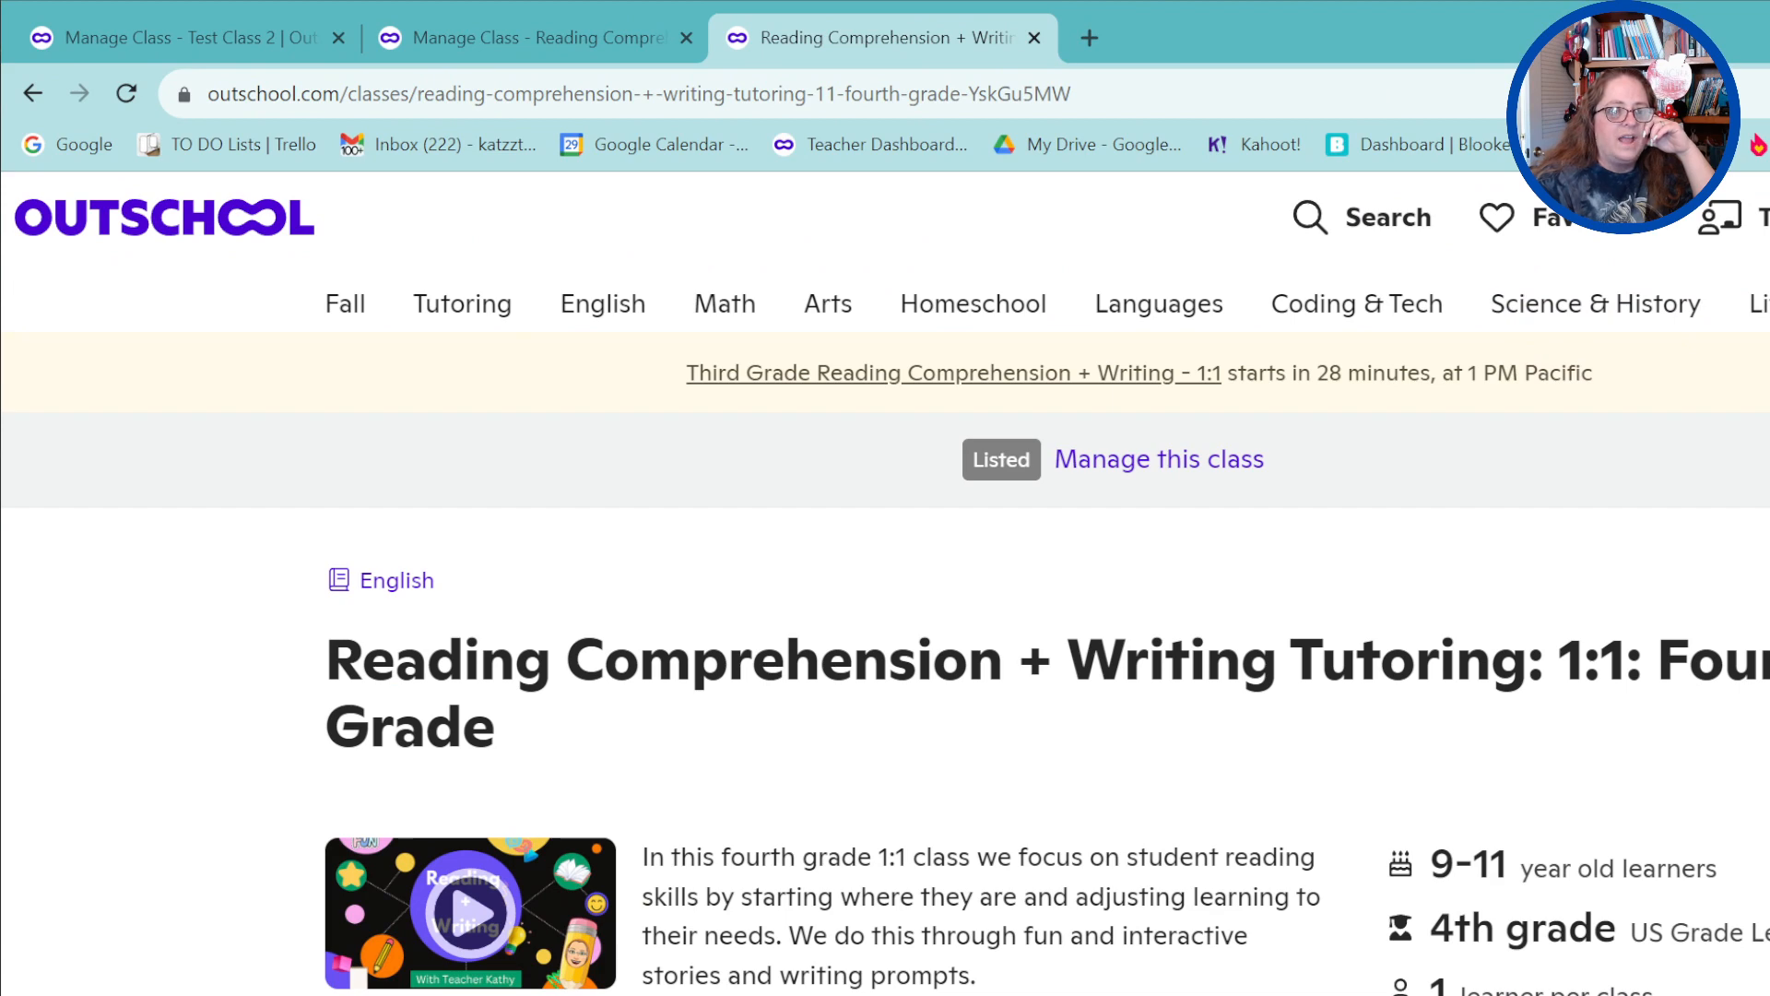
Return to managing the Fourth Grade class and open the meetings list of the first active learner
{"action": "scroll", "coordinate": [885, 554], "scroll_direction": "down", "scroll_amount": 5}
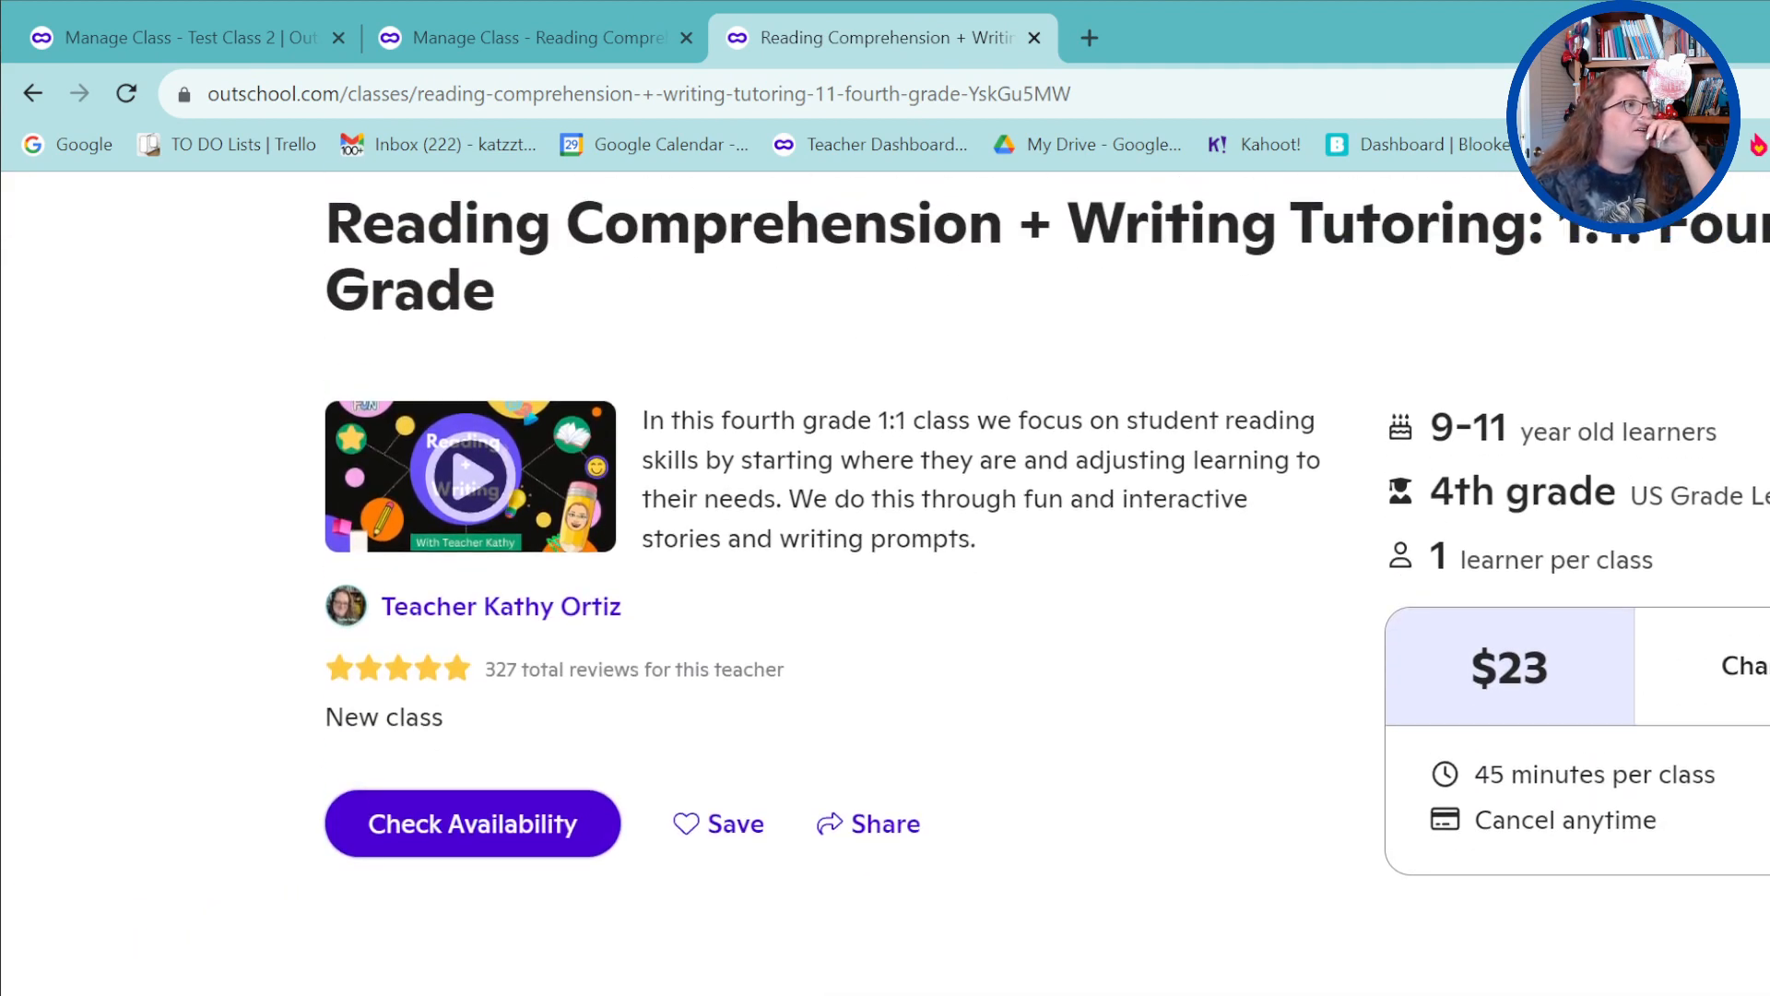
{"action": "scroll", "coordinate": [885, 553], "scroll_direction": "up", "scroll_amount": 5}
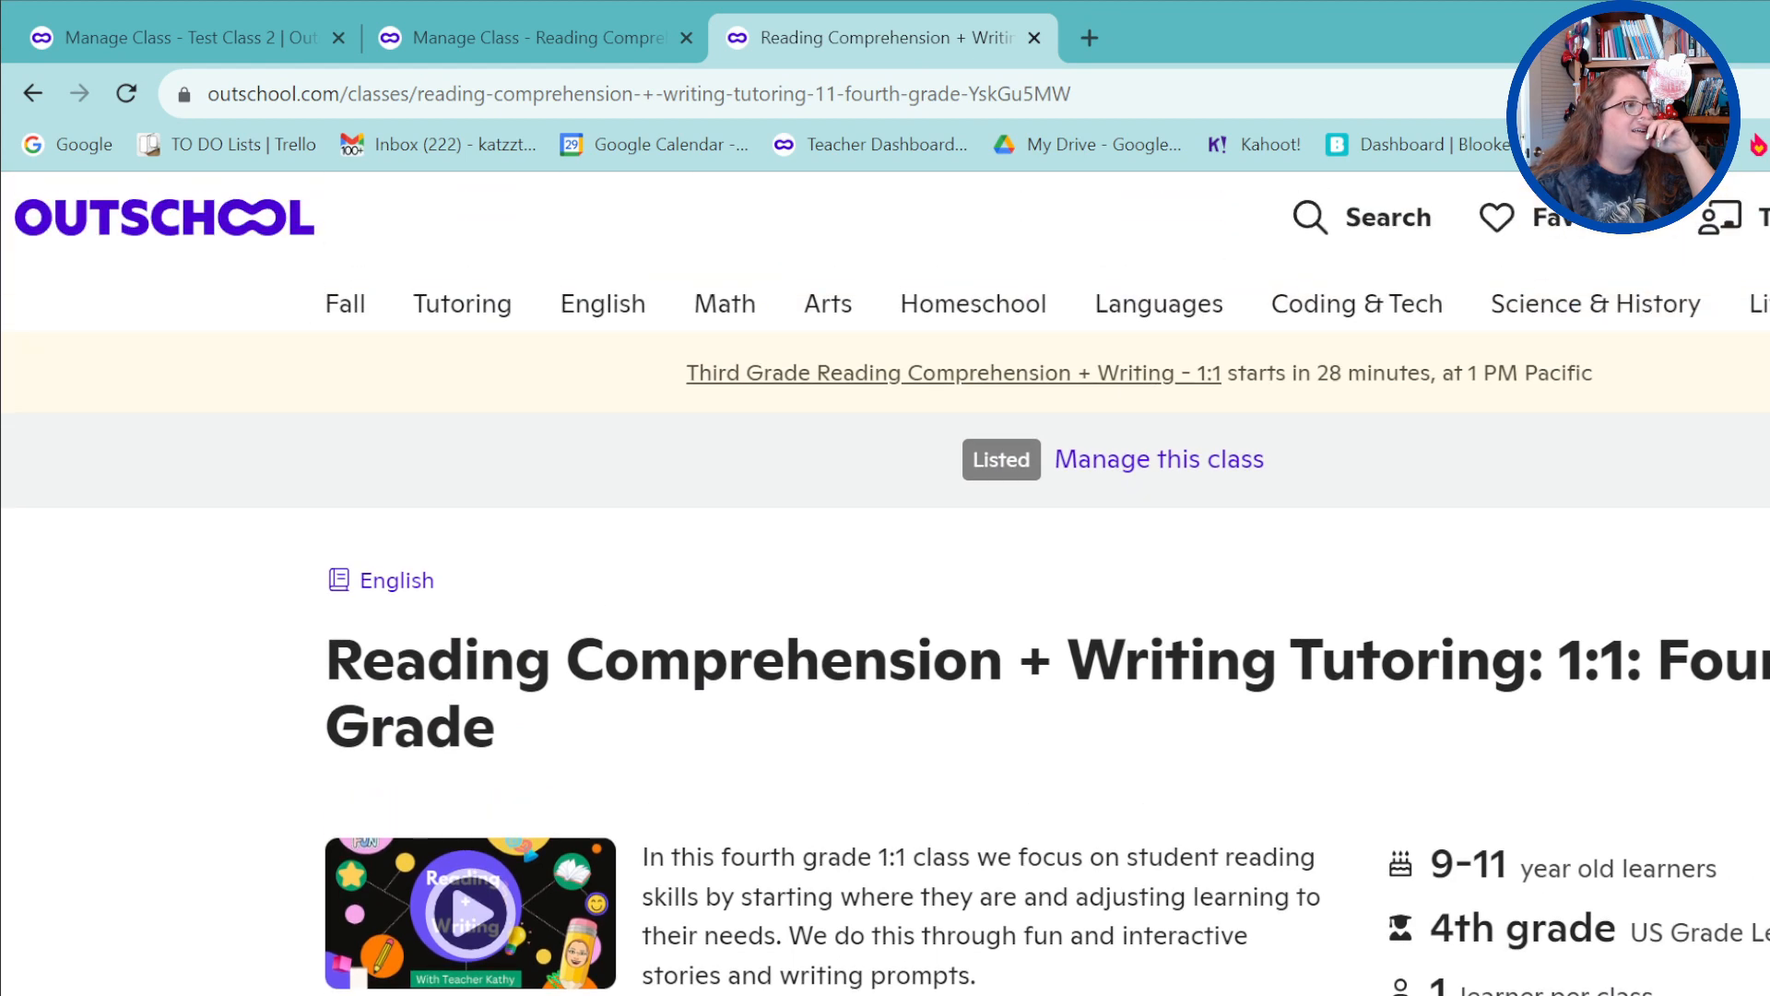
{"action": "left_click", "coordinate": [1160, 459]}
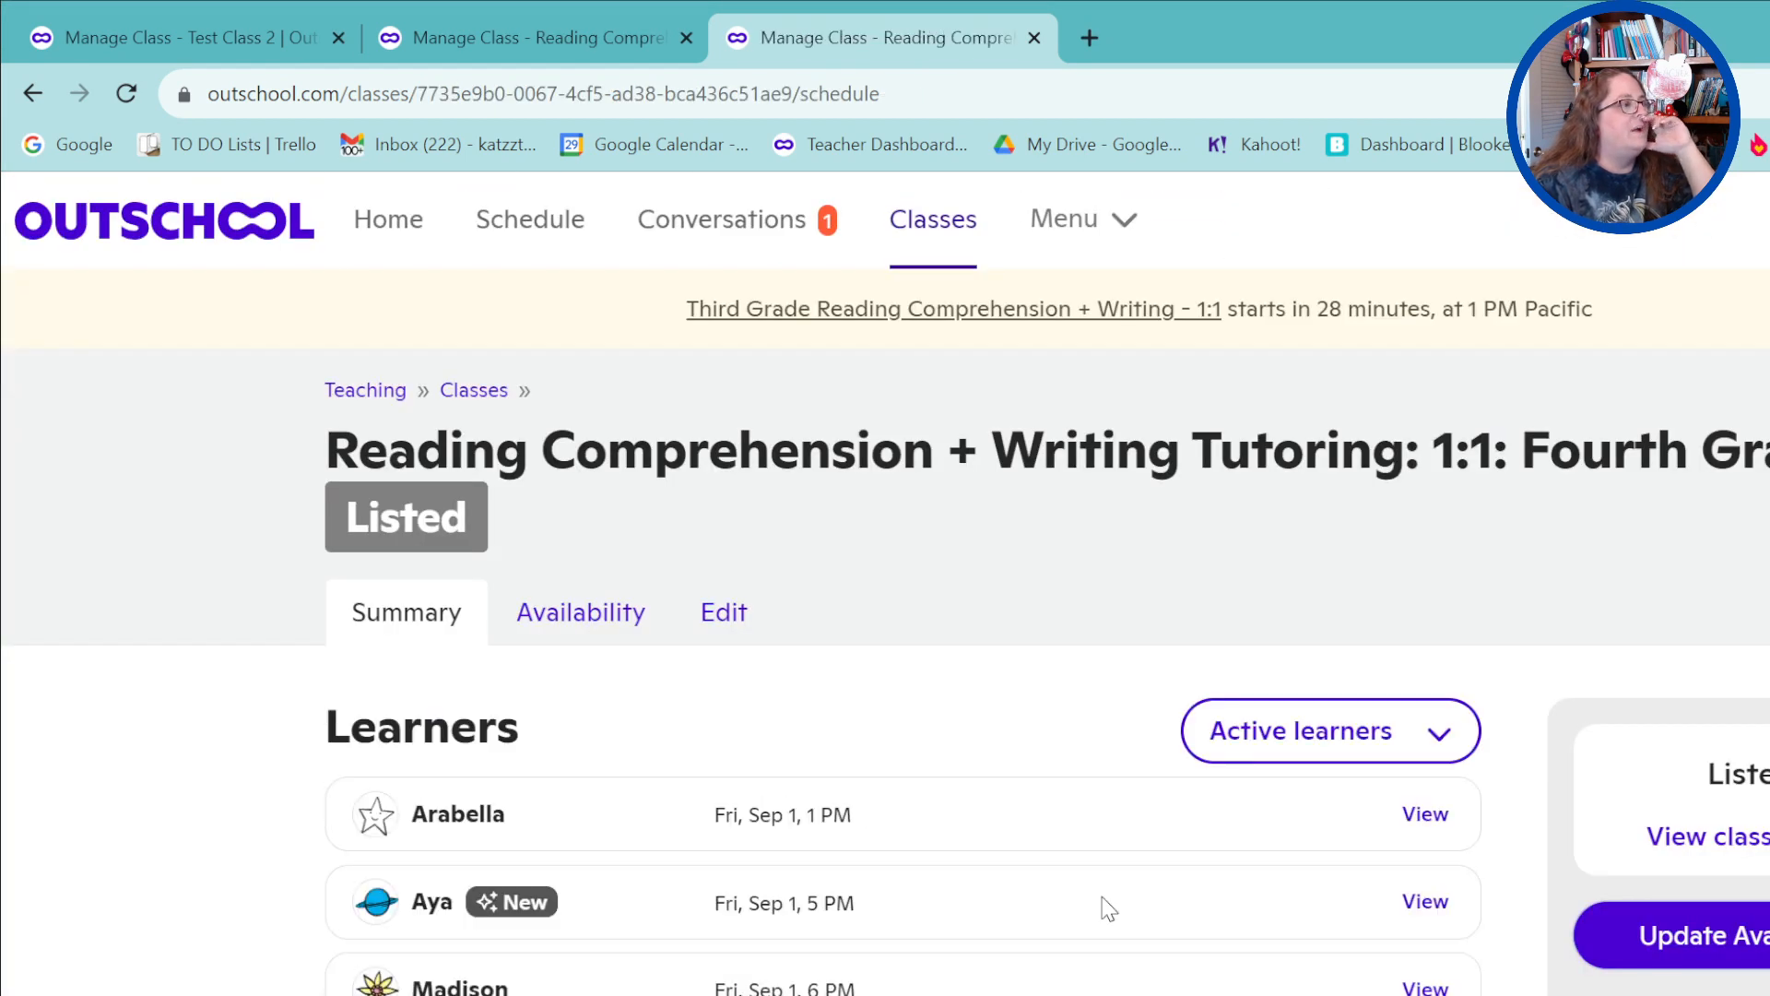
{"action": "left_click", "coordinate": [1425, 815]}
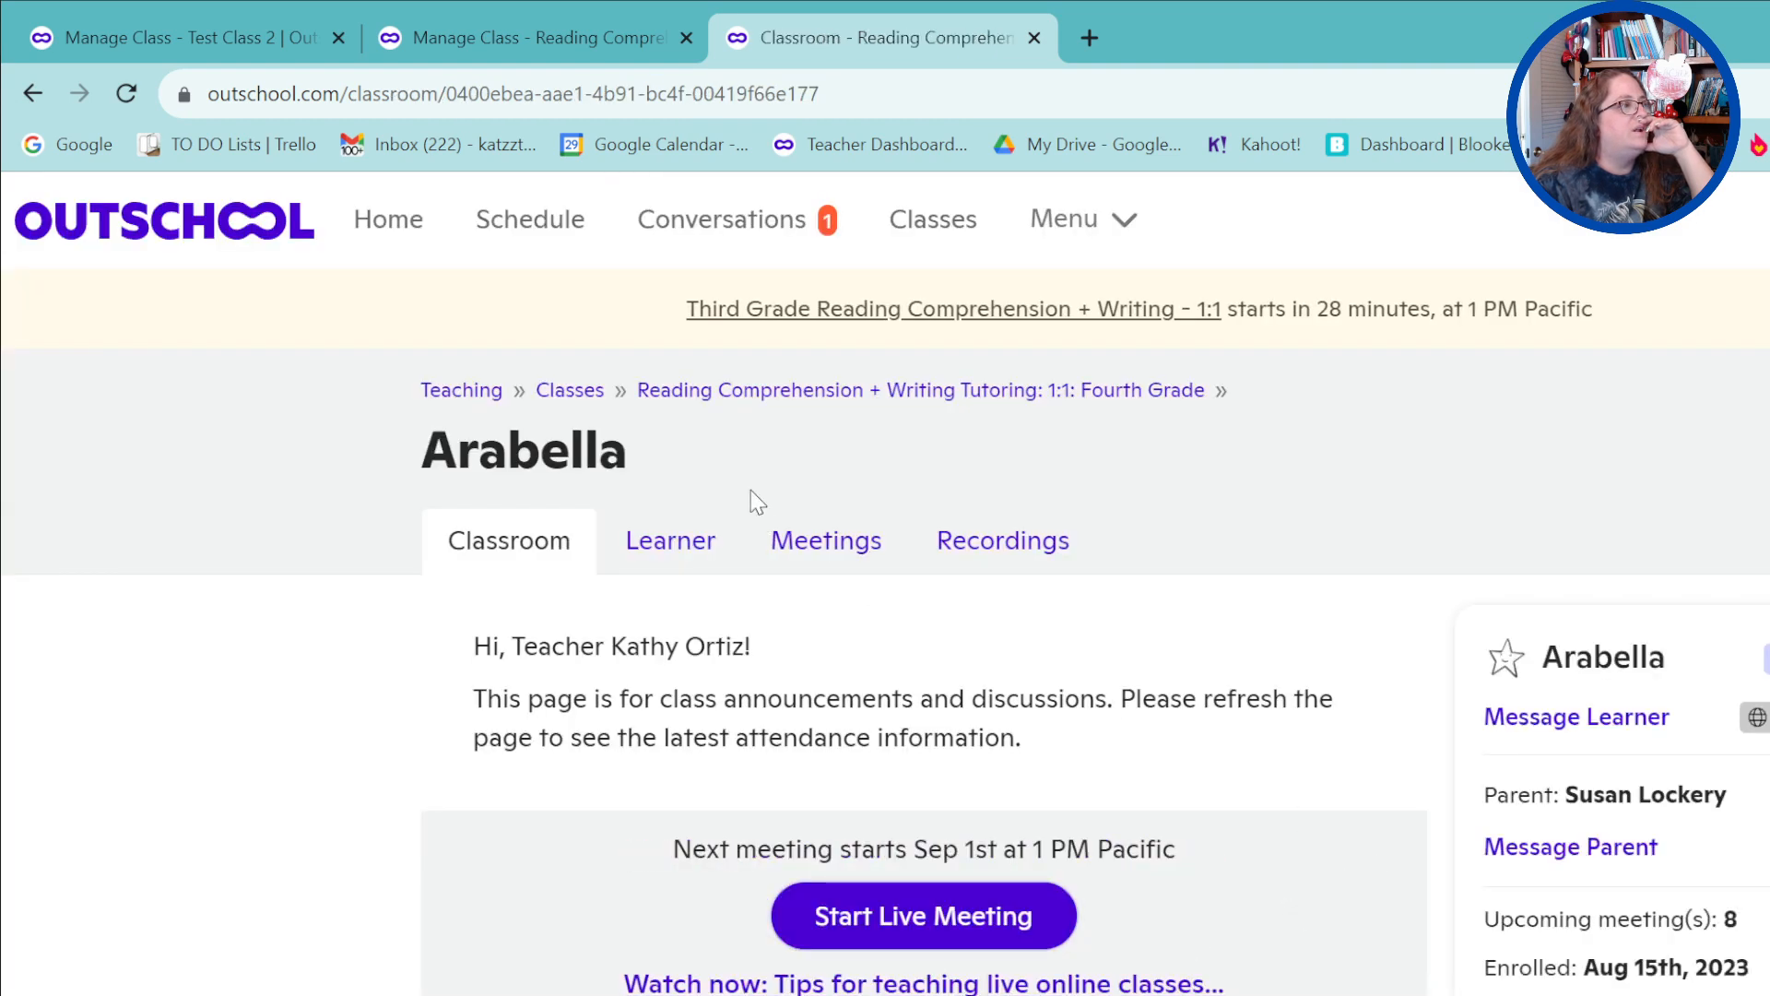
{"action": "left_click", "coordinate": [856, 562]}
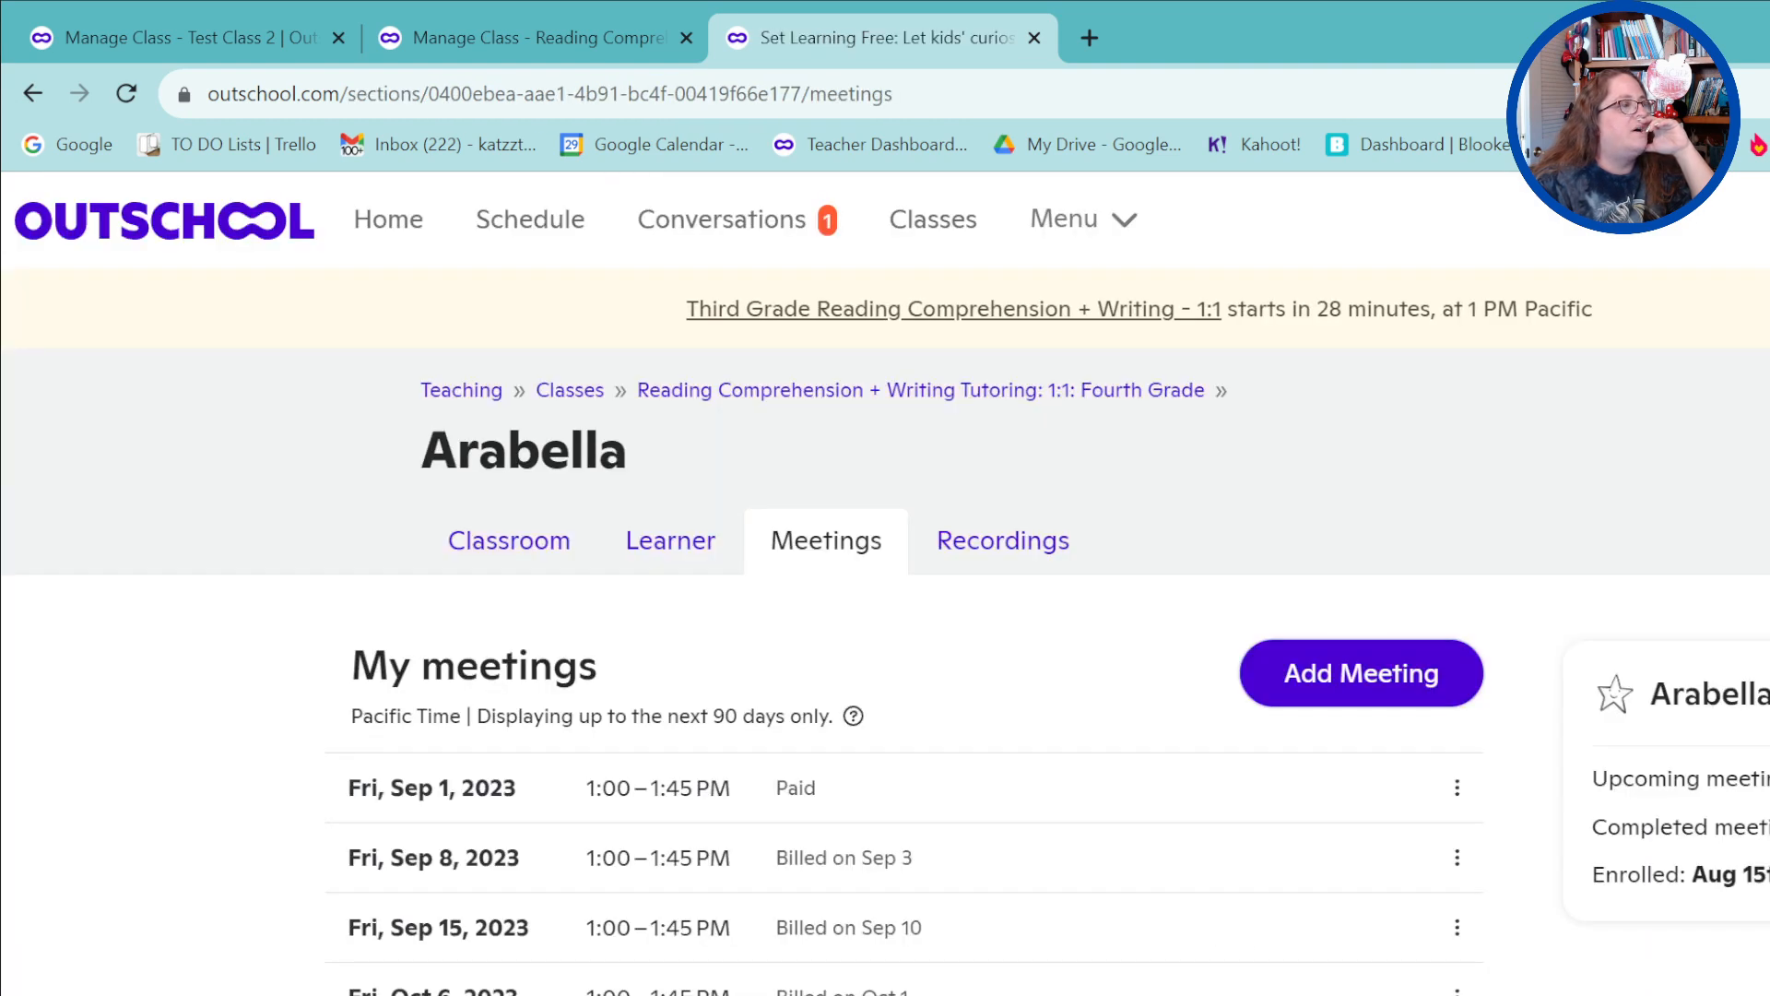